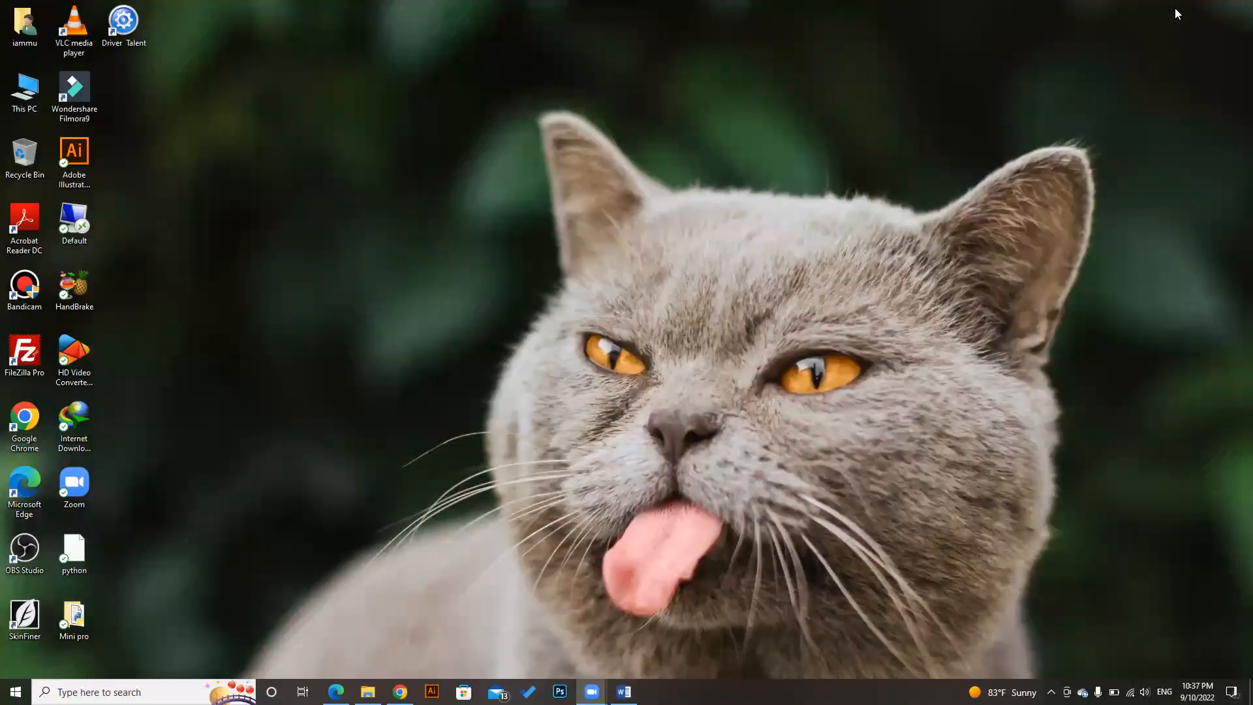
# Switch to Chrome, load fiverr.com in a new tab and change the account to selling mode.
pyautogui.click(400, 691)
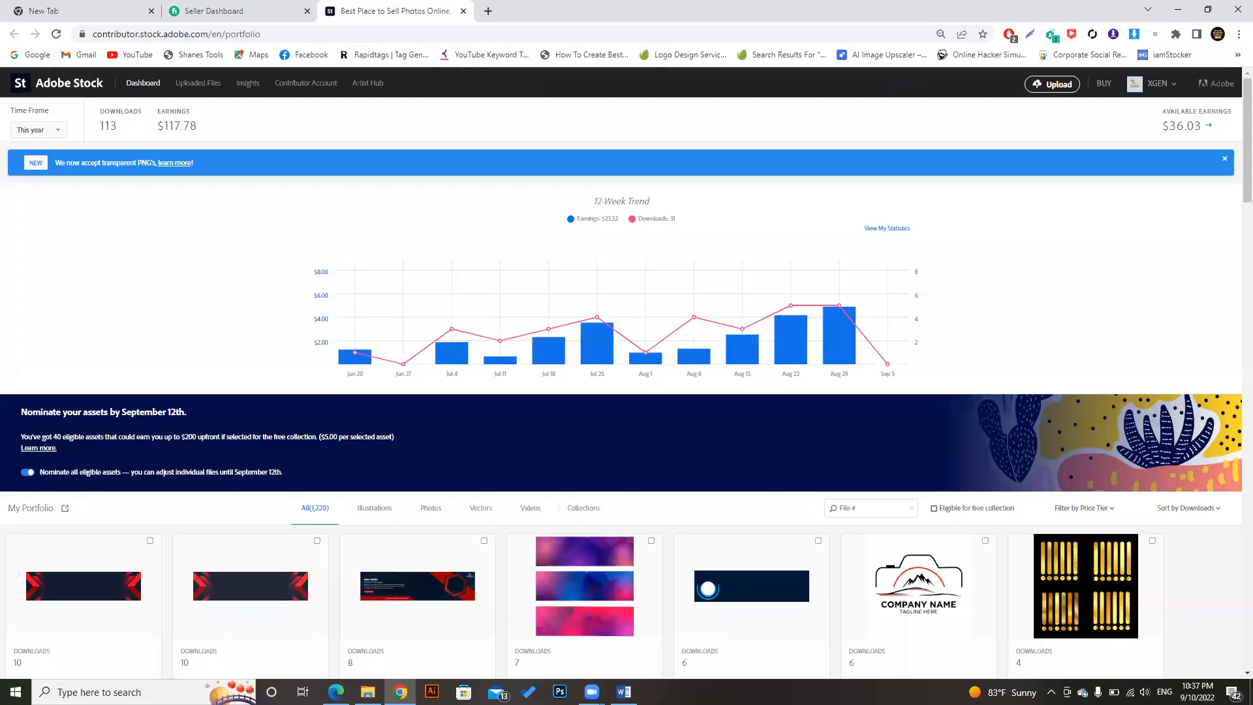
pyautogui.click(489, 11)
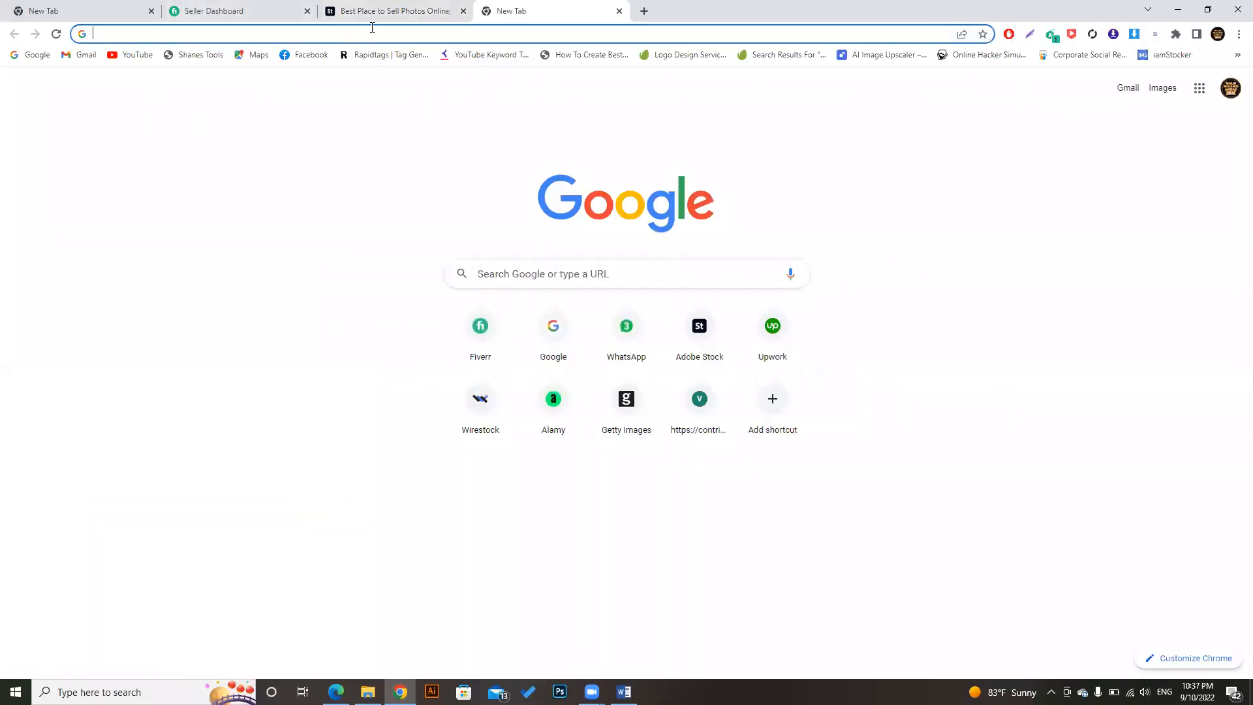
pyautogui.write('fiv')
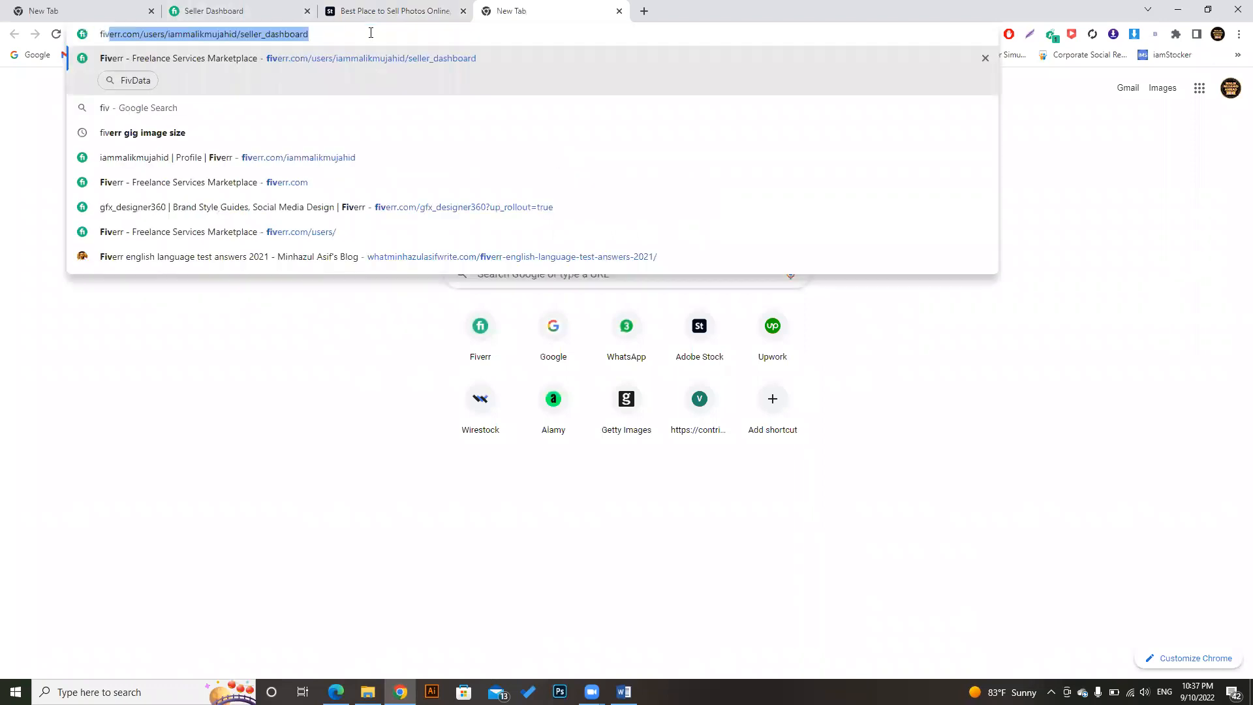
pyautogui.press('Return')
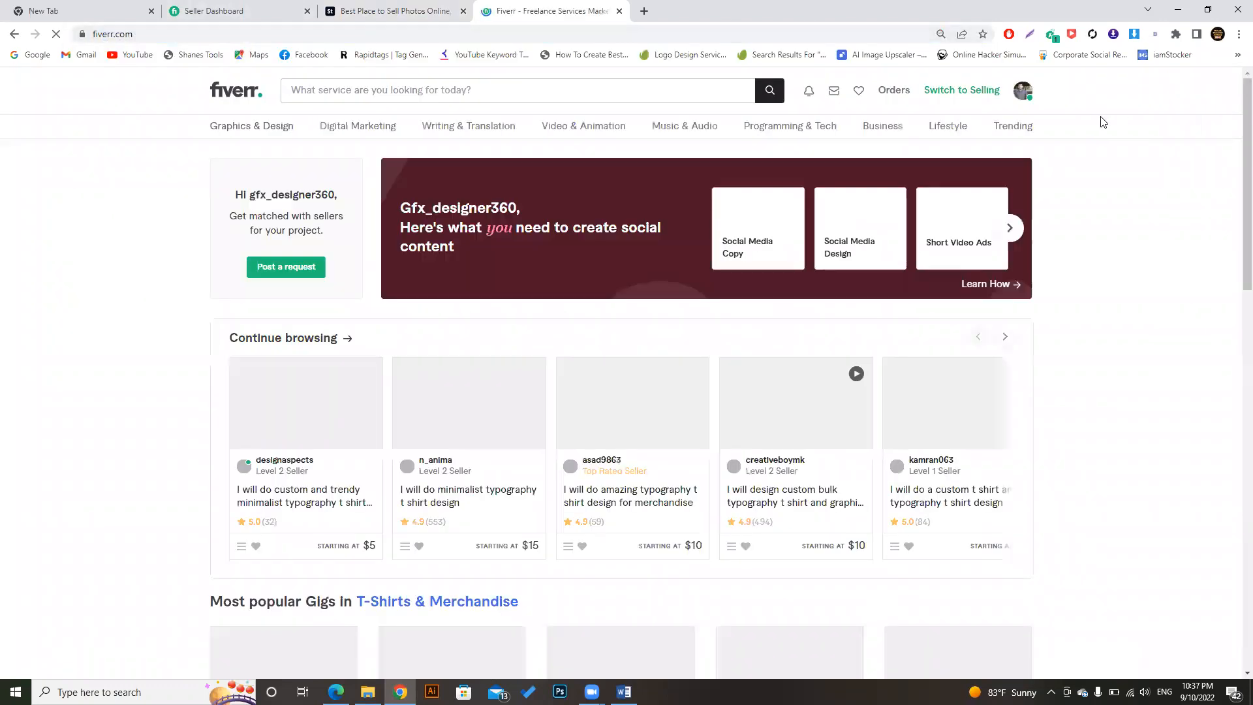
pyautogui.click(973, 92)
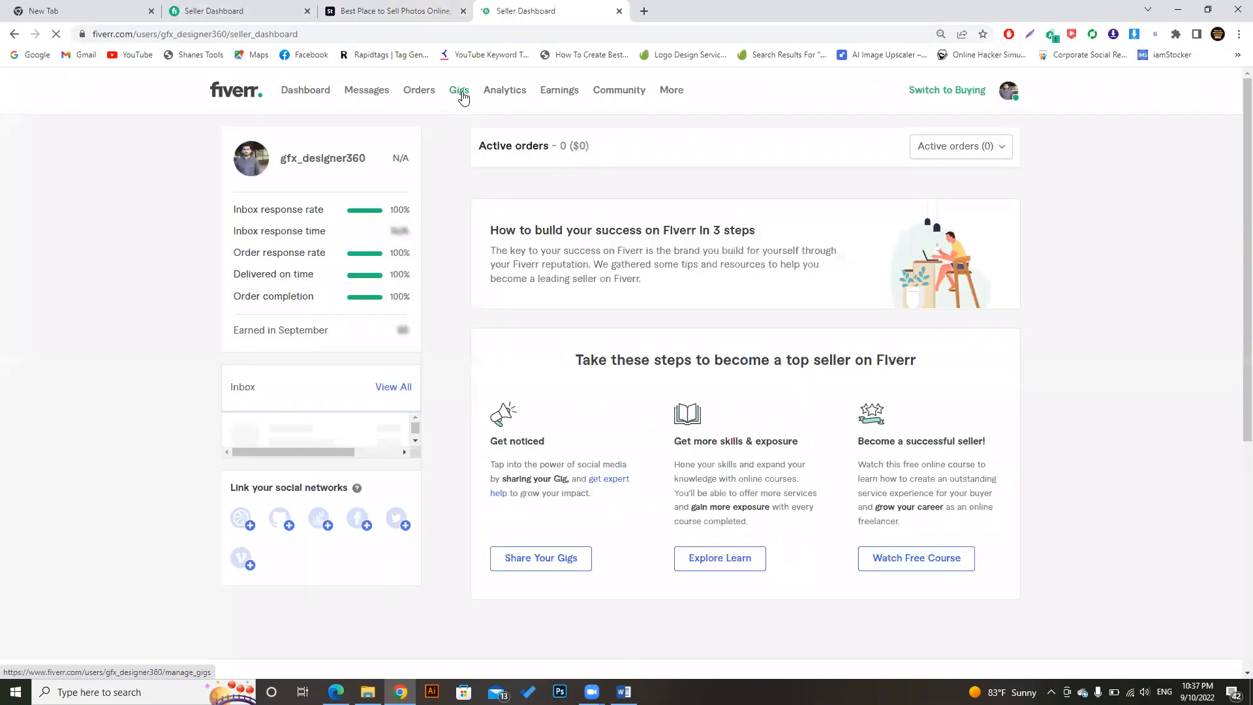
# Open the draft gig "design professional carousels posts for instagram and facebook ads" for editing from the seller's gigs.
pyautogui.click(461, 95)
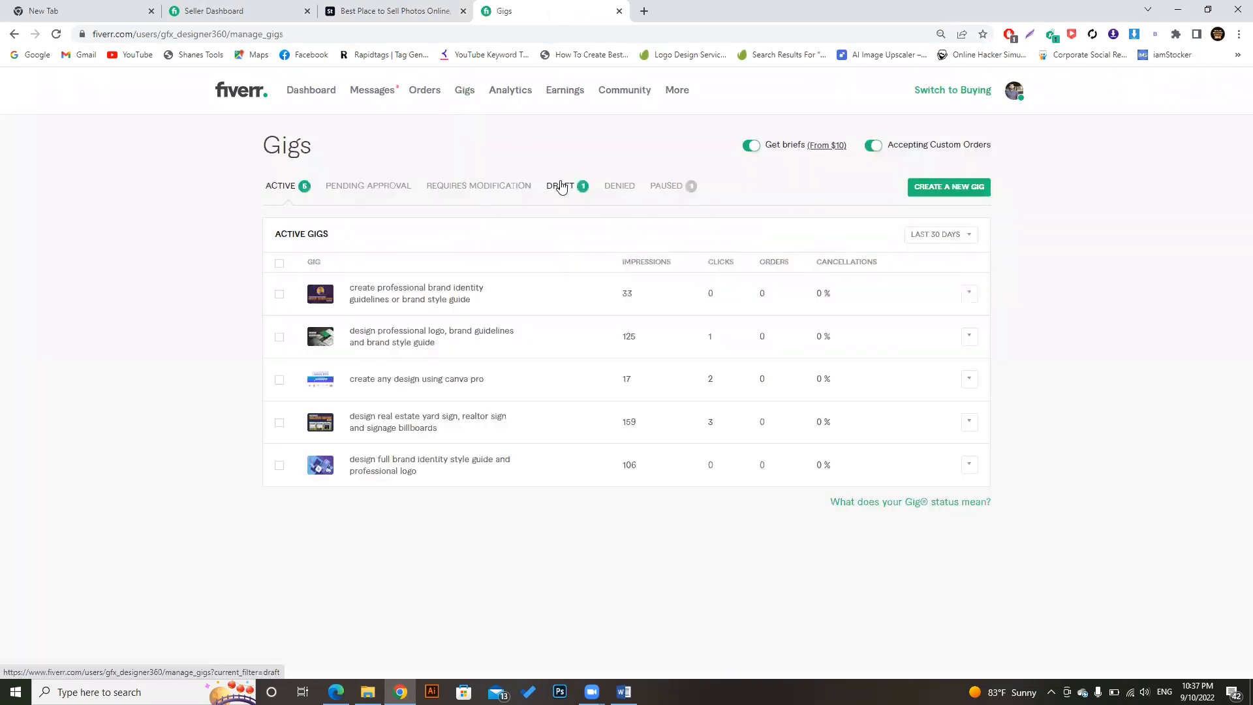
pyautogui.click(552, 189)
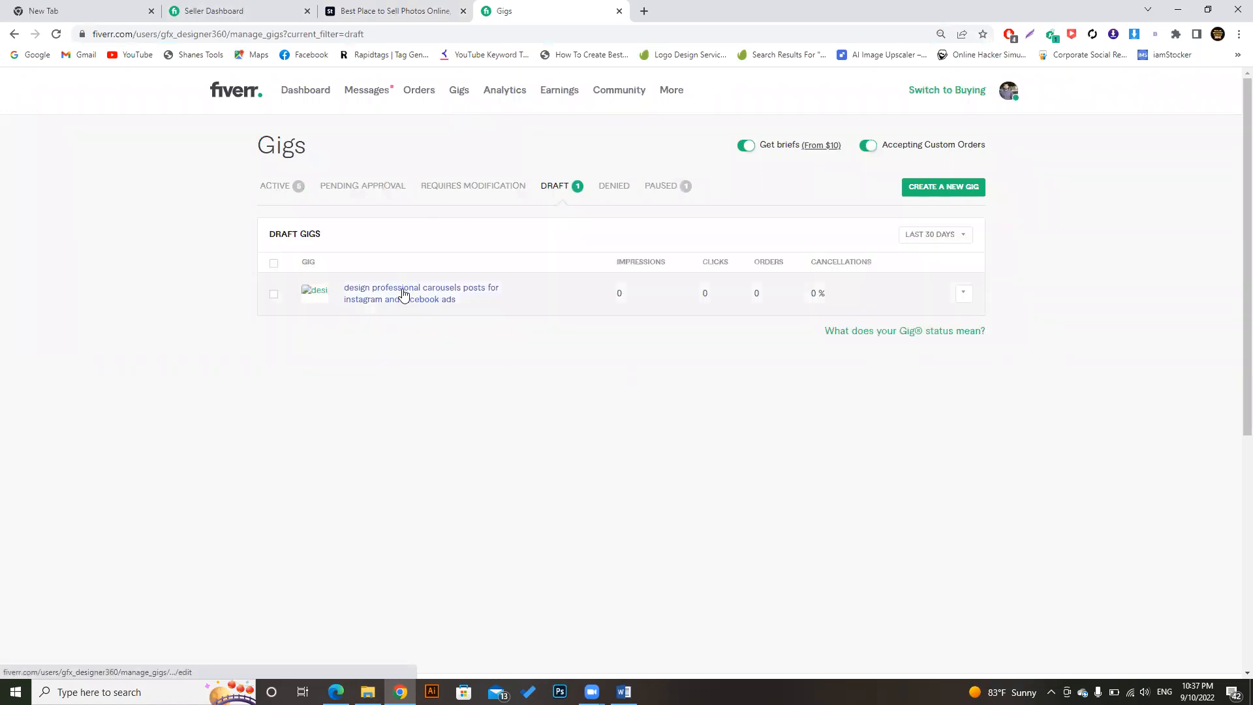
pyautogui.click(964, 294)
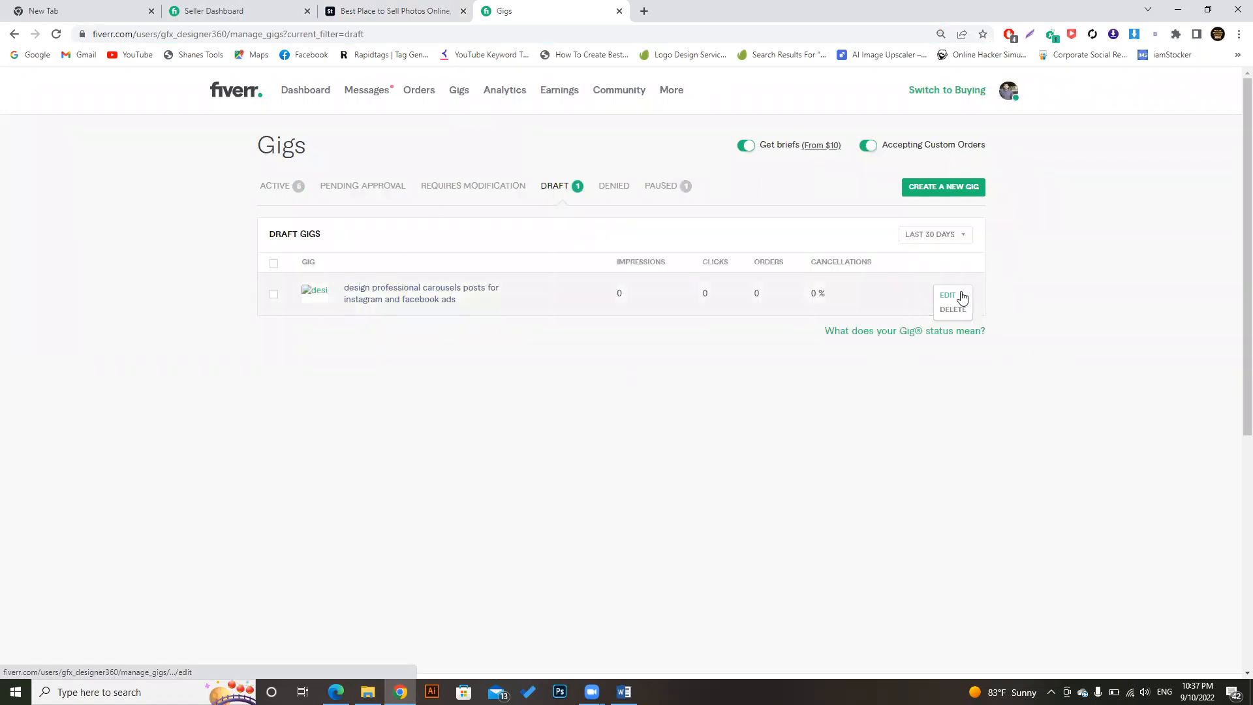
pyautogui.click(948, 295)
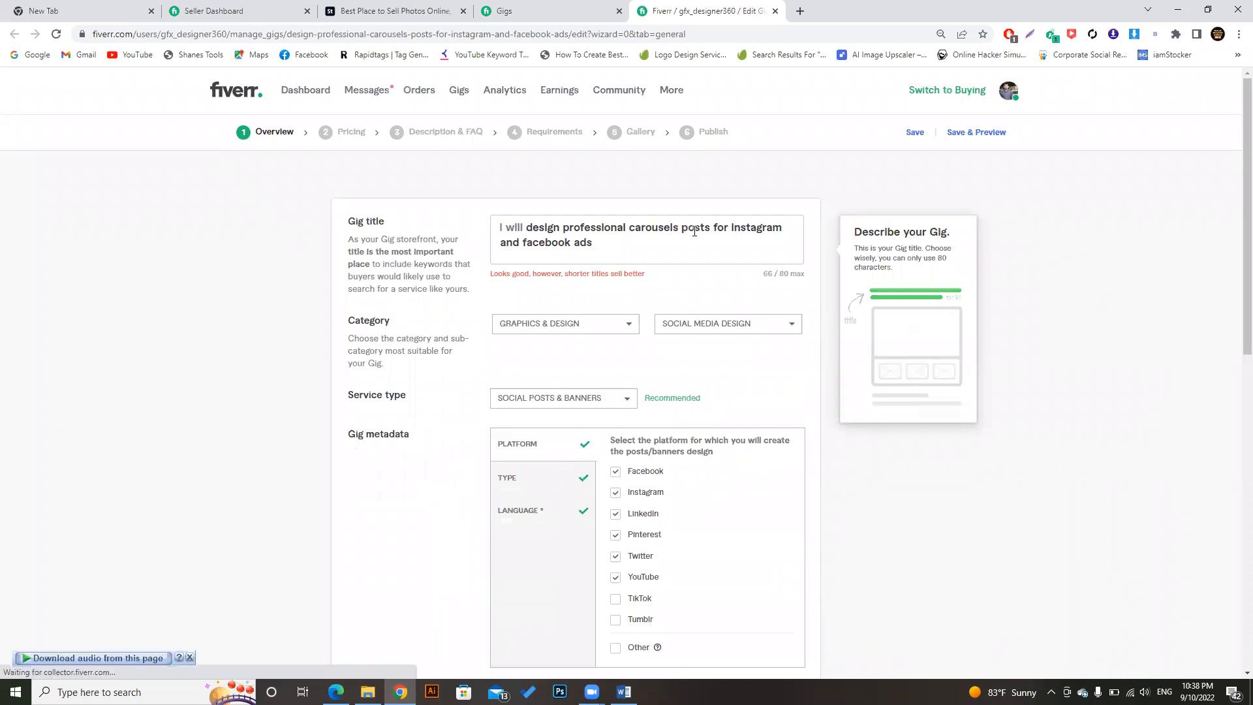
# Review the gig's title, platform, type and language metadata and search tags, and save the overview to continue to pricing.
pyautogui.click(608, 241)
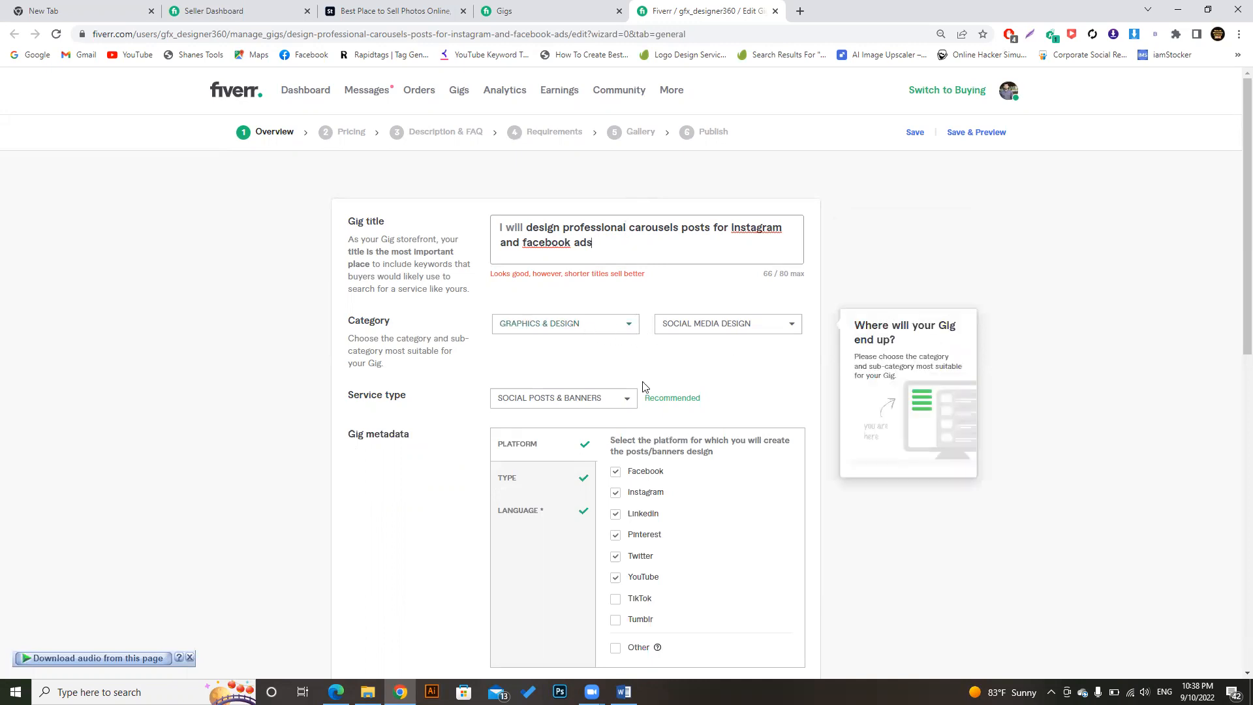
pyautogui.scroll(-4, 729, 217)
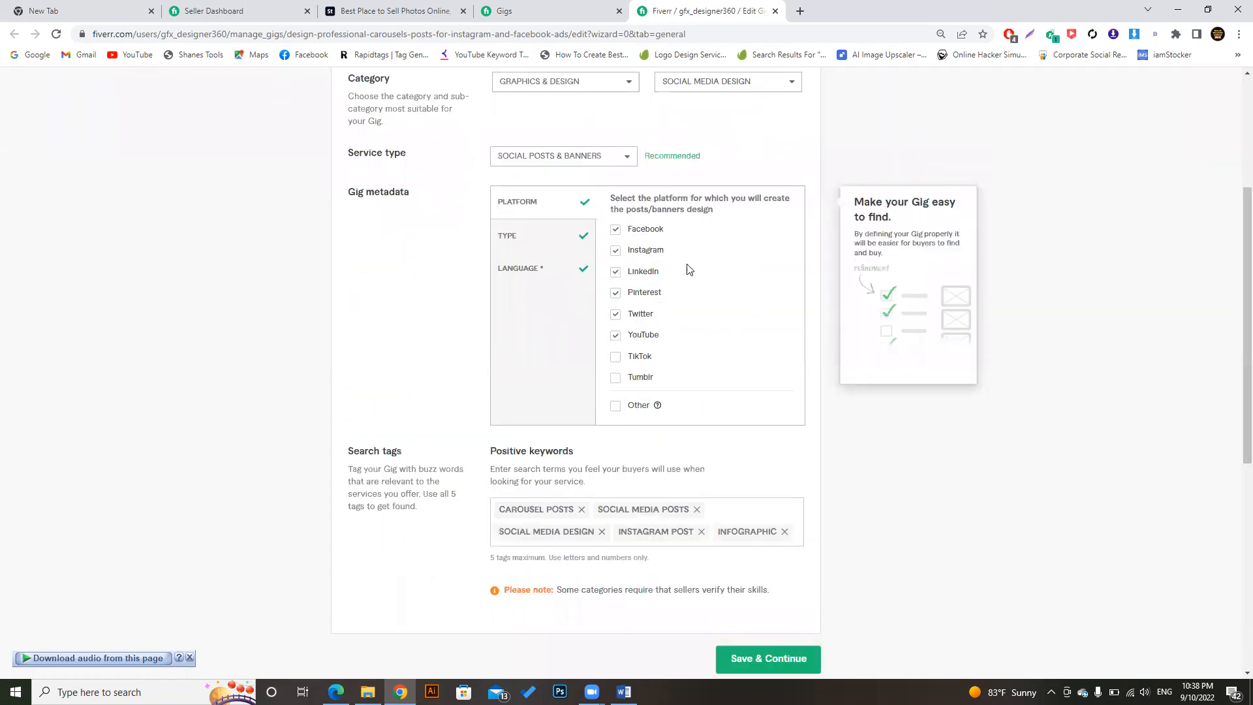
pyautogui.click(522, 244)
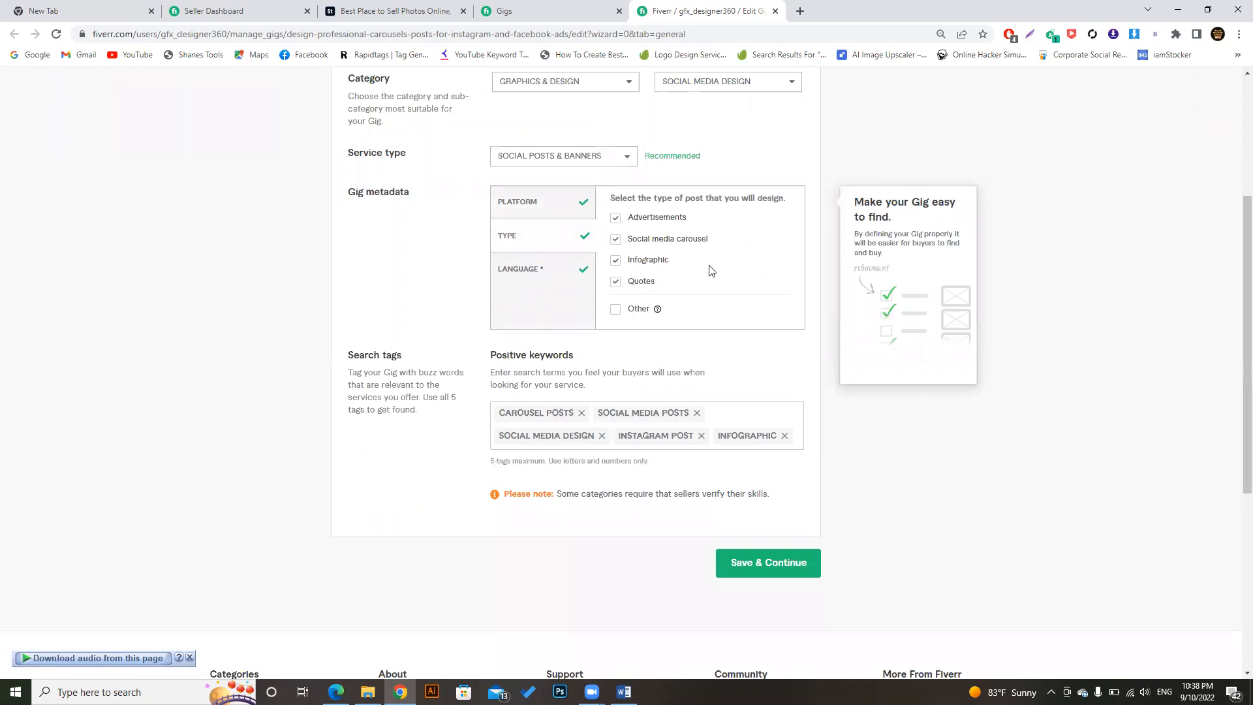
pyautogui.click(530, 268)
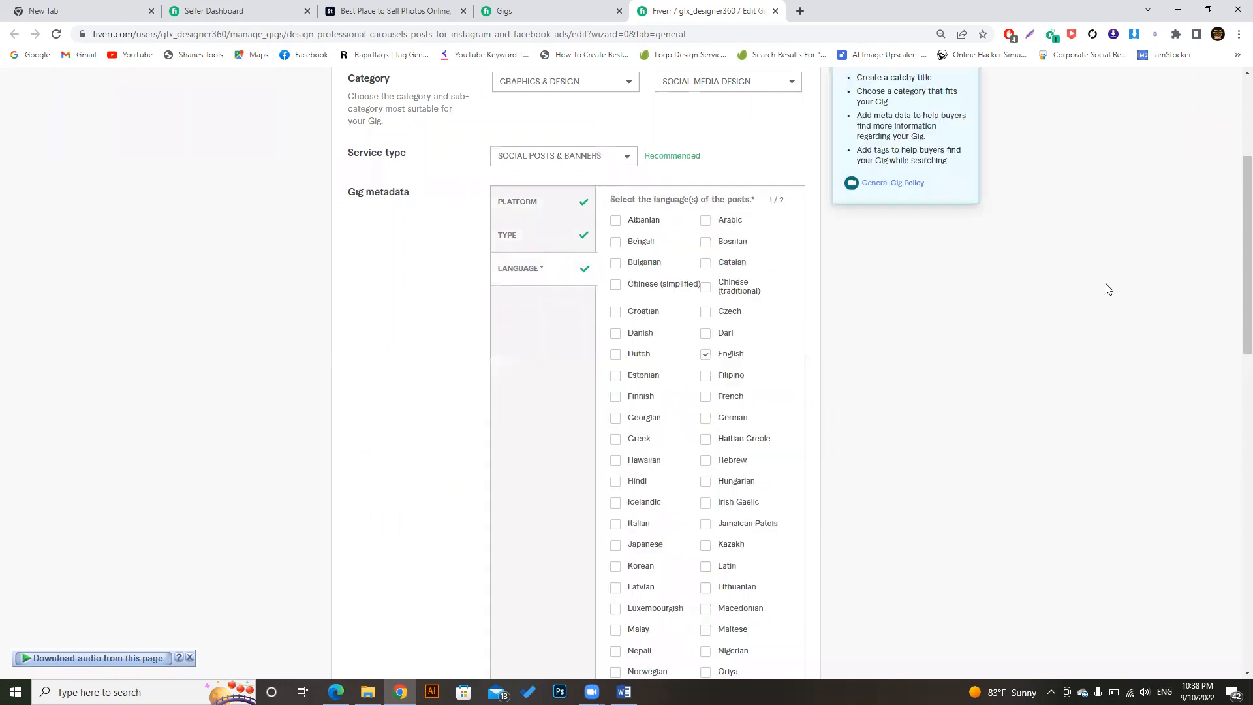
pyautogui.scroll(-6, 1233, 241)
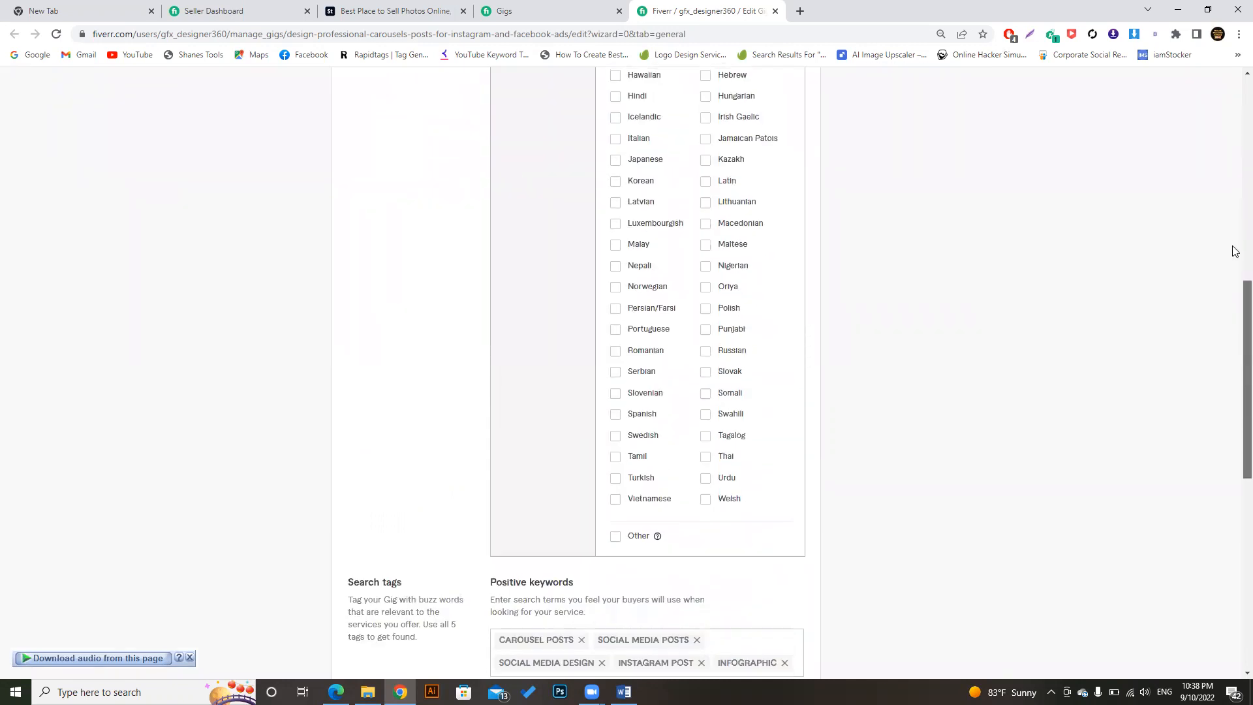
pyautogui.scroll(6, 1235, 280)
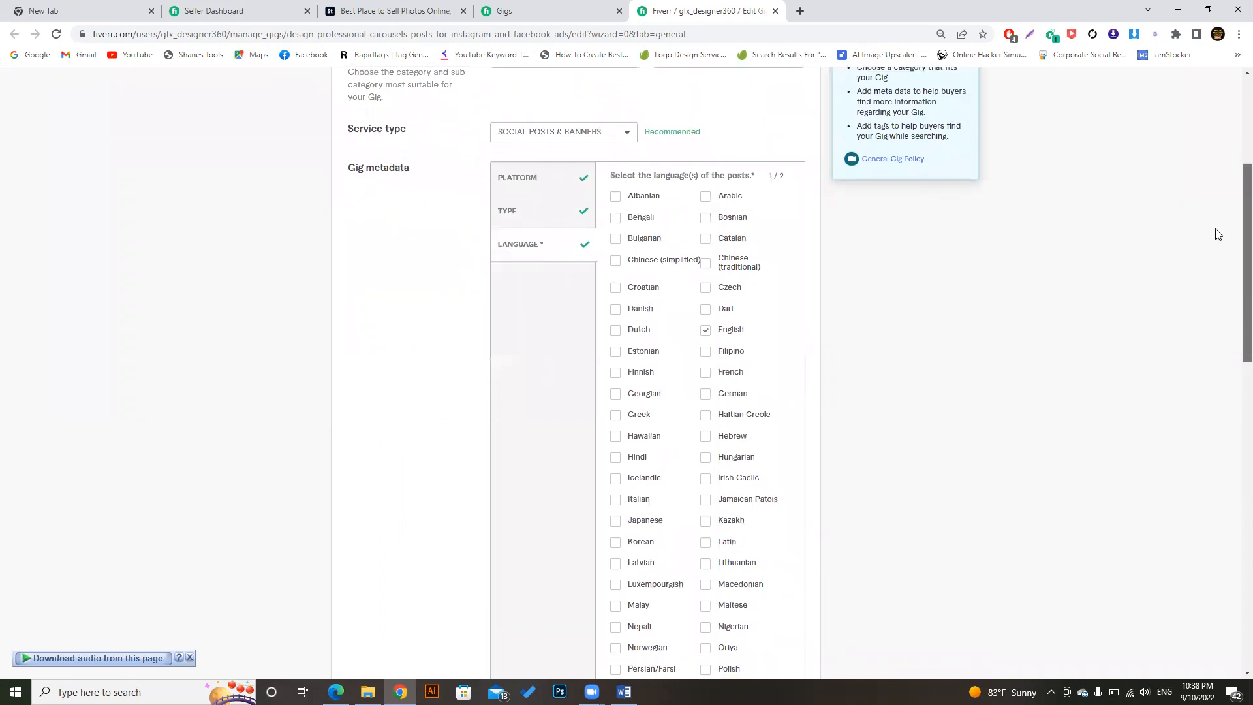
pyautogui.scroll(-9, 1235, 261)
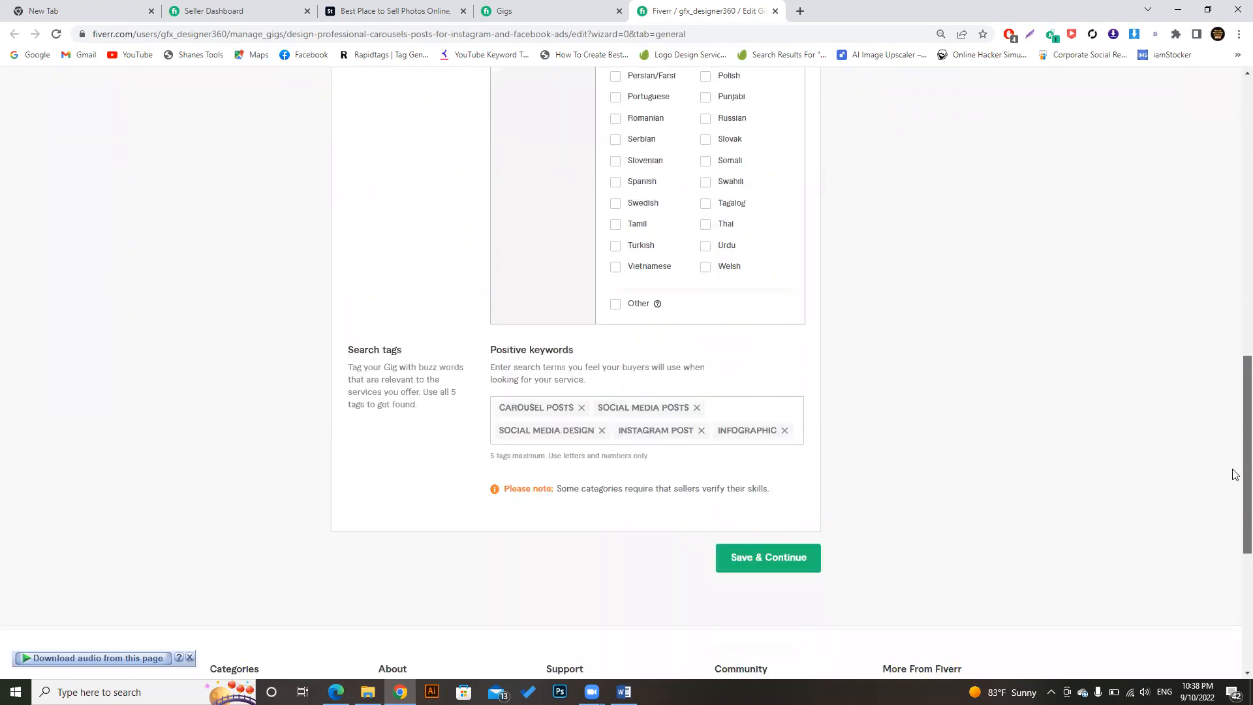
pyautogui.scroll(-1, 1235, 489)
pyautogui.click(765, 508)
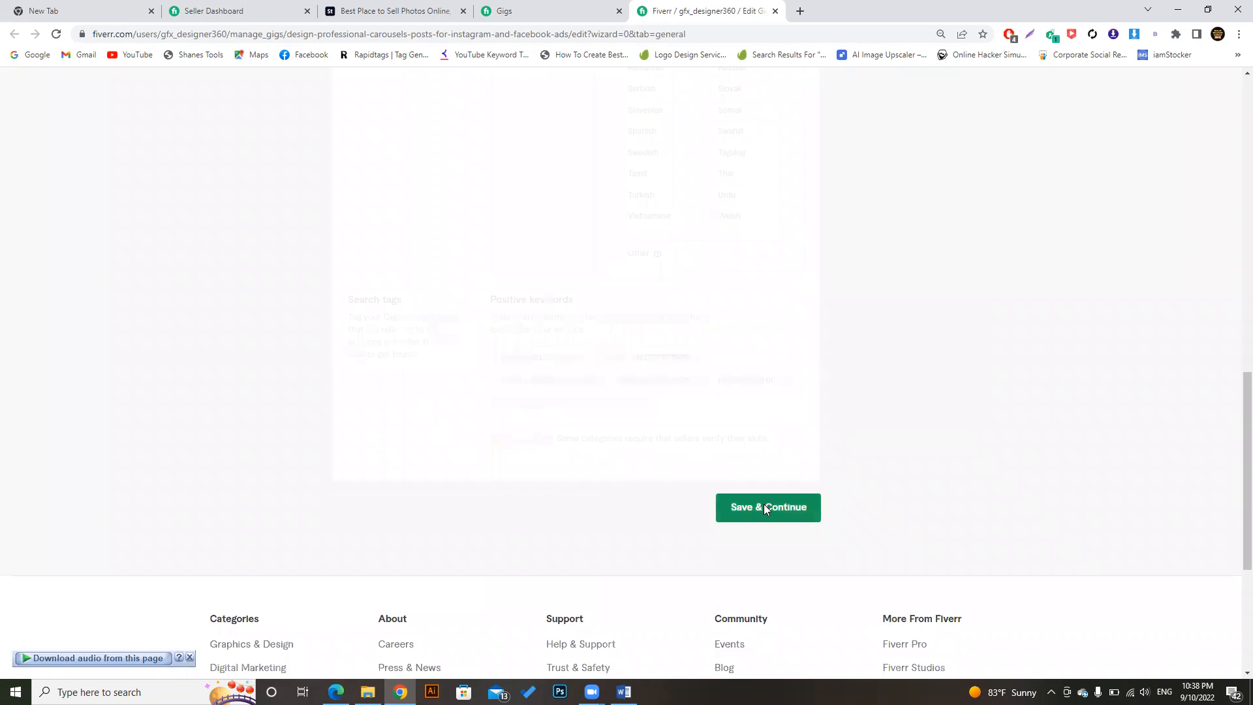
# Enable offering packages for the gig in Scope & Pricing.
pyautogui.scroll(5, 1236, 366)
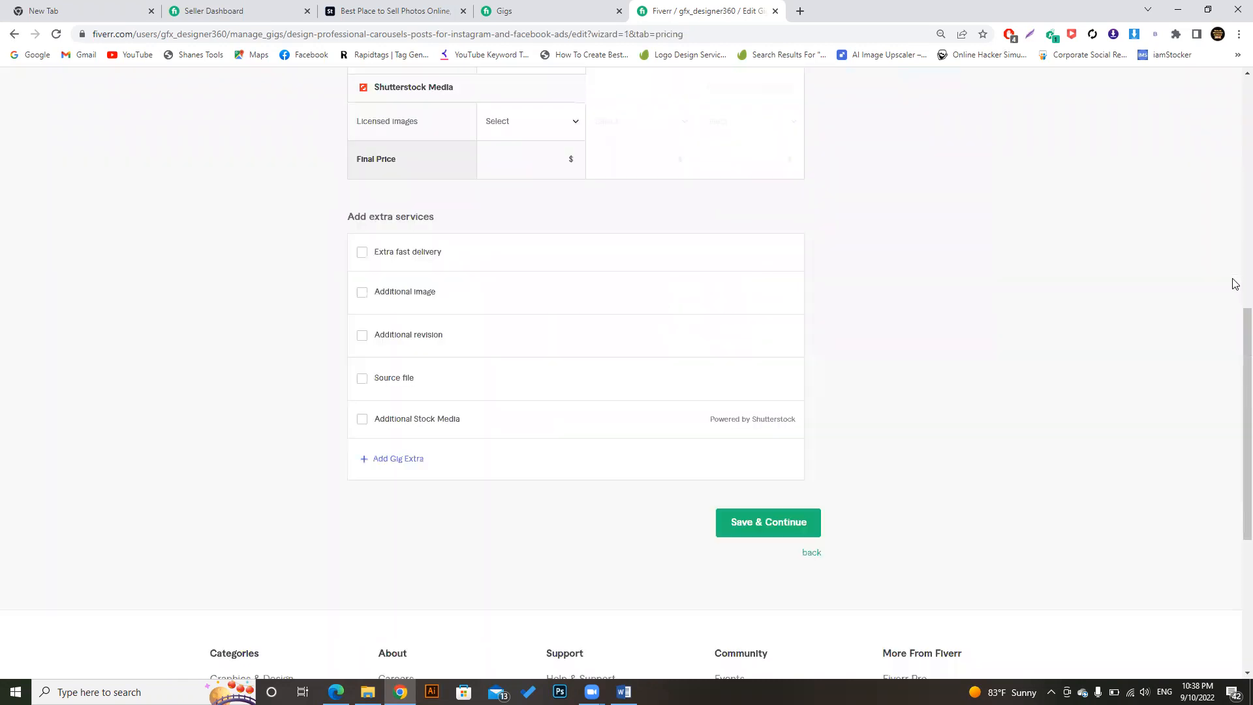
pyautogui.moveTo(1247, 341); pyautogui.dragTo(1247, 126)
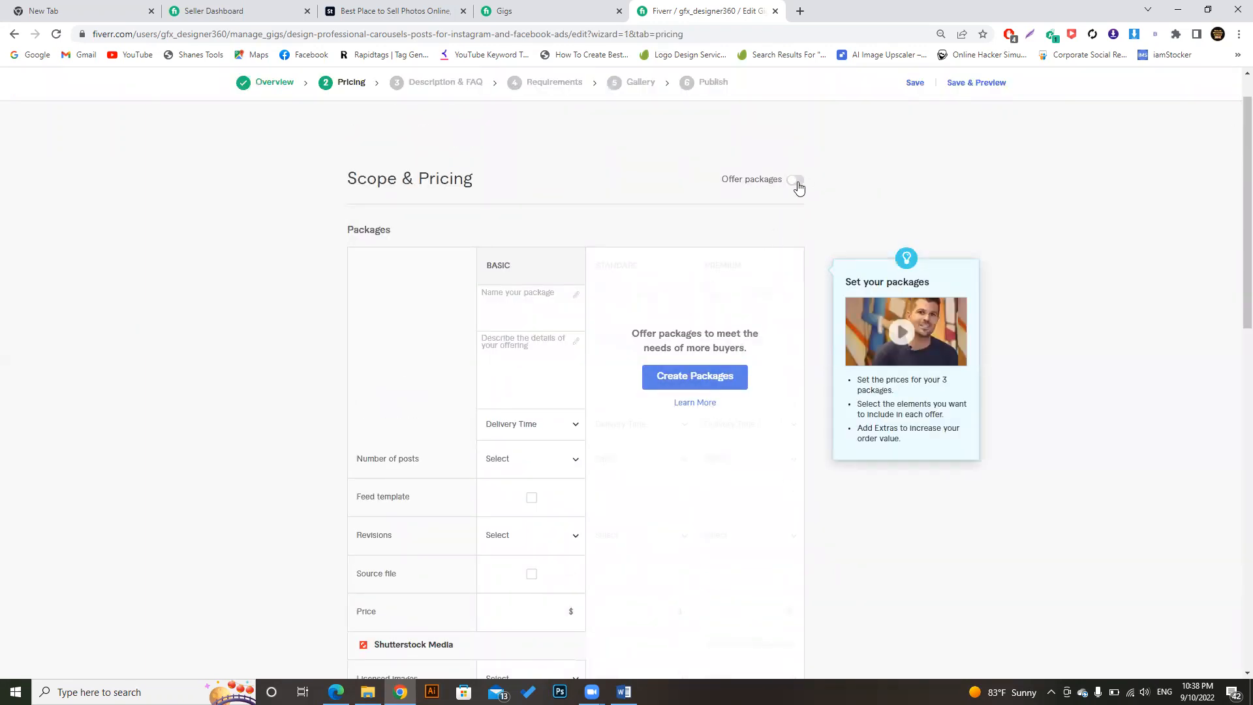
pyautogui.click(796, 181)
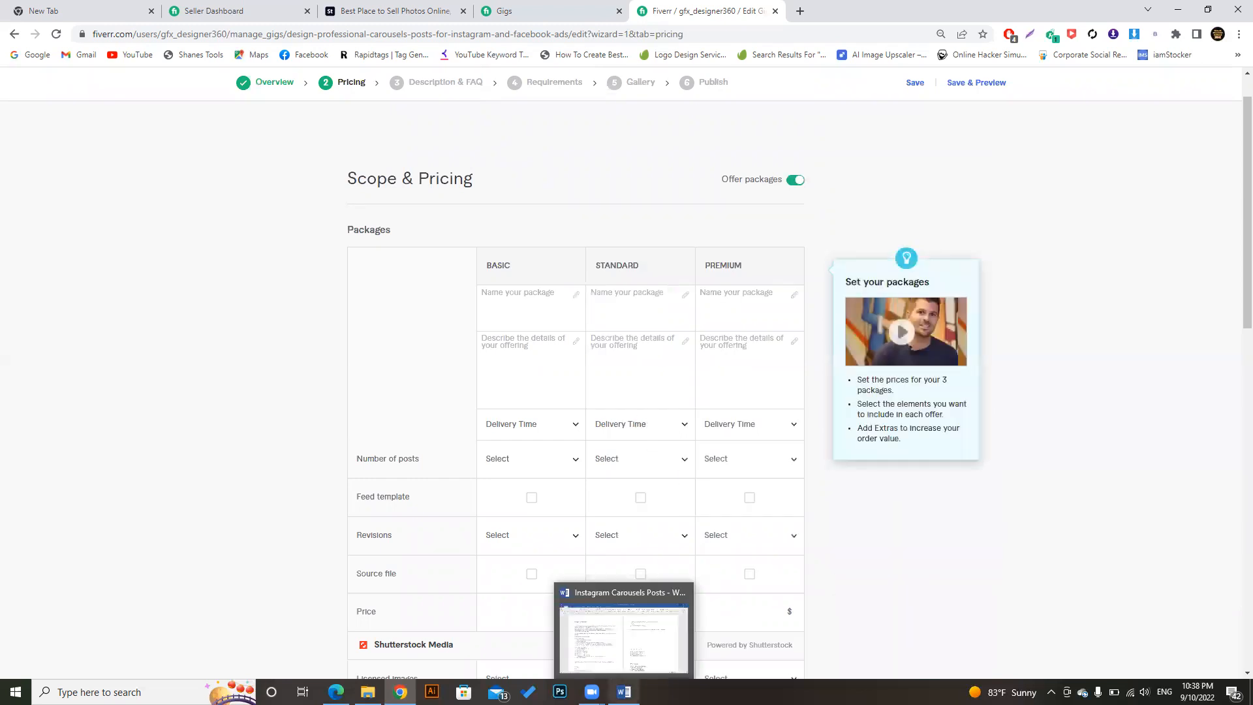
# Copy "03 SLIDE INSTAGRAM CAROUSEL" from the Instagram Carousels Posts Word document into the Basic package name in Chrome.
pyautogui.click(623, 692)
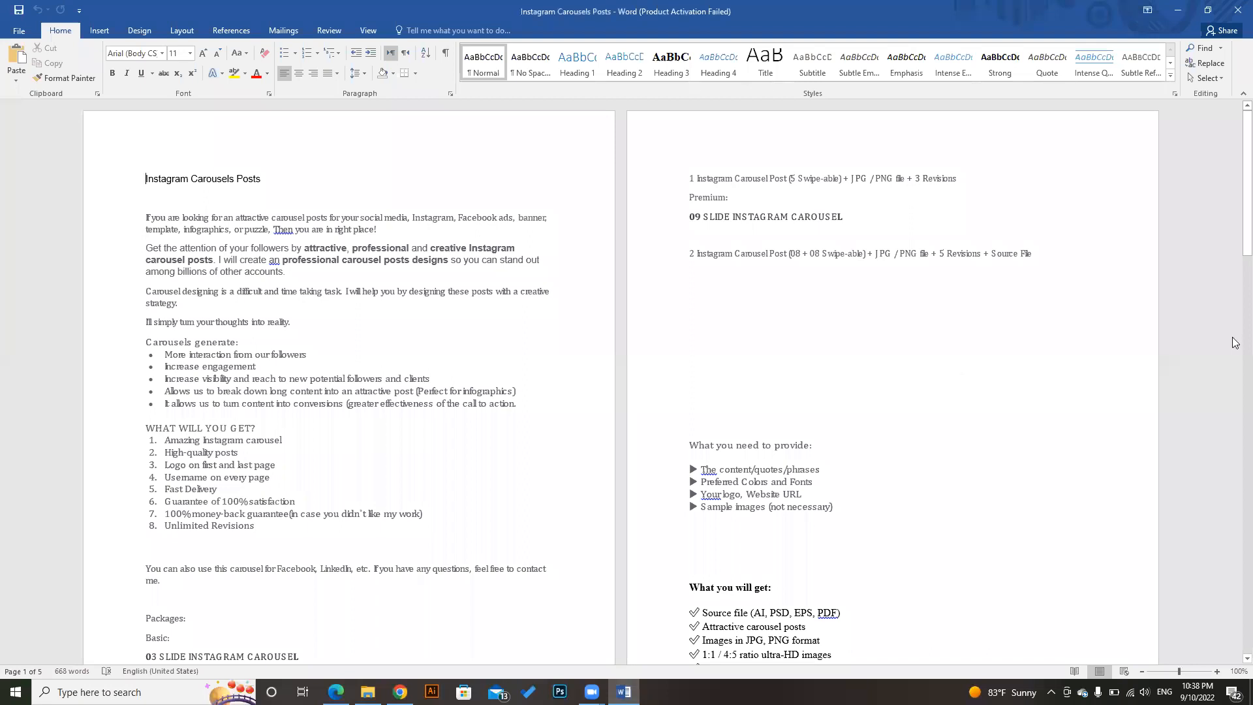
pyautogui.moveTo(1235, 203); pyautogui.dragTo(1236, 252)
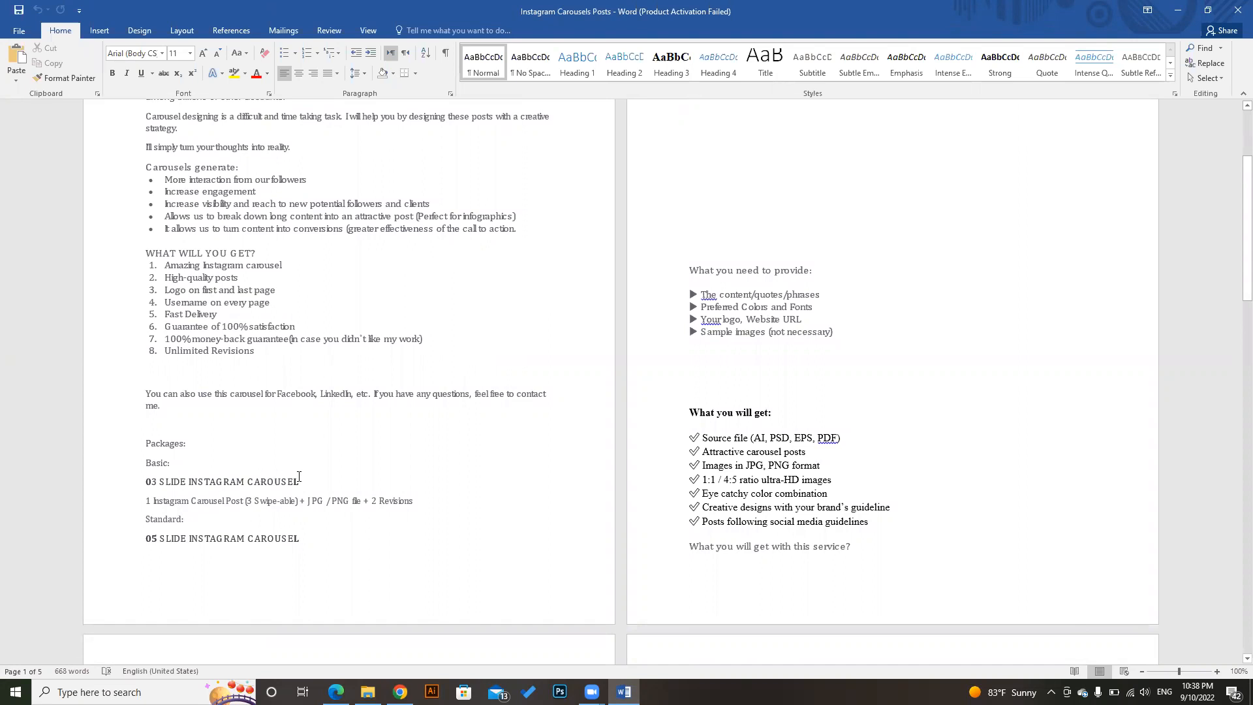
pyautogui.tripleClick(296, 479)
pyautogui.hotkey('ctrl', 'c')
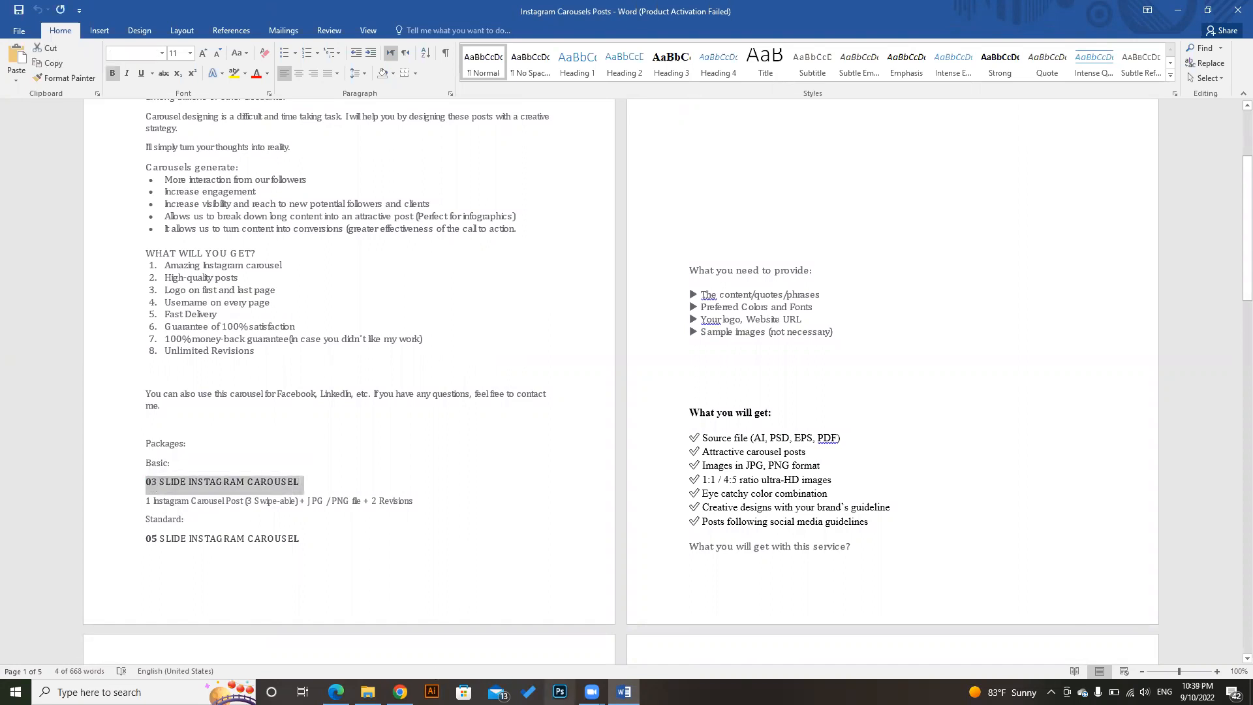
pyautogui.click(400, 692)
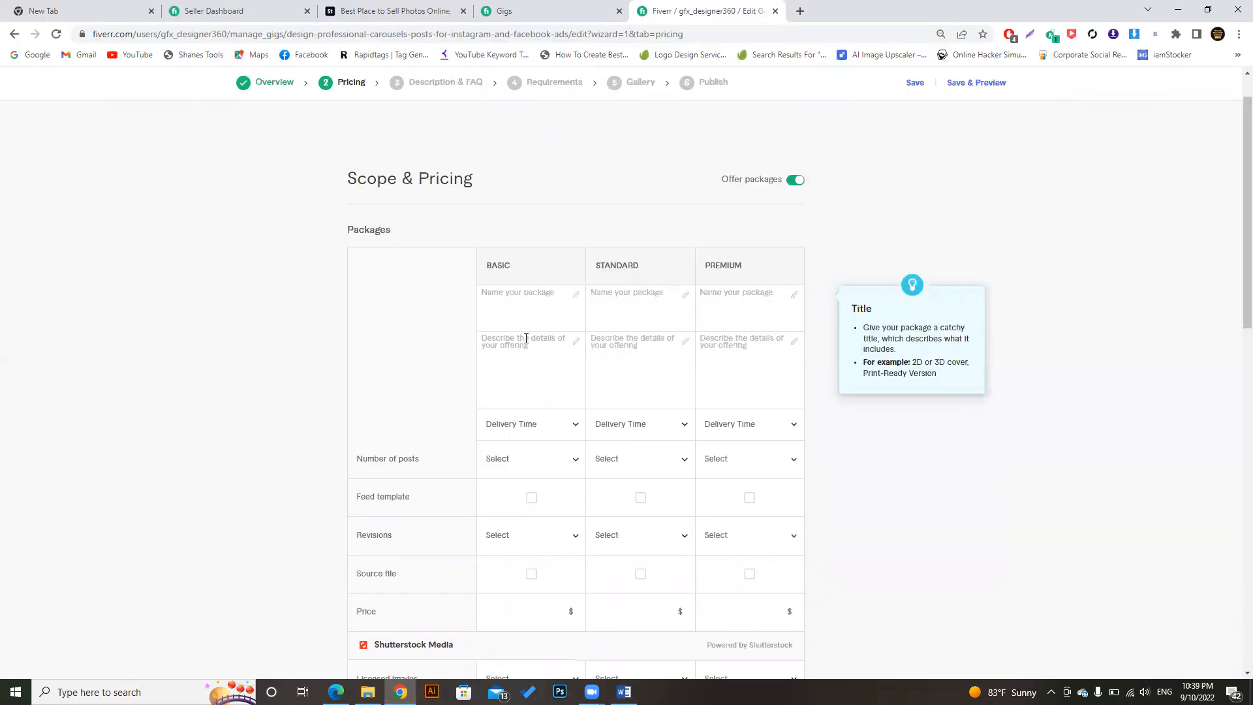
pyautogui.click(525, 338)
pyautogui.click(519, 316)
pyautogui.hotkey('ctrl', 'v')
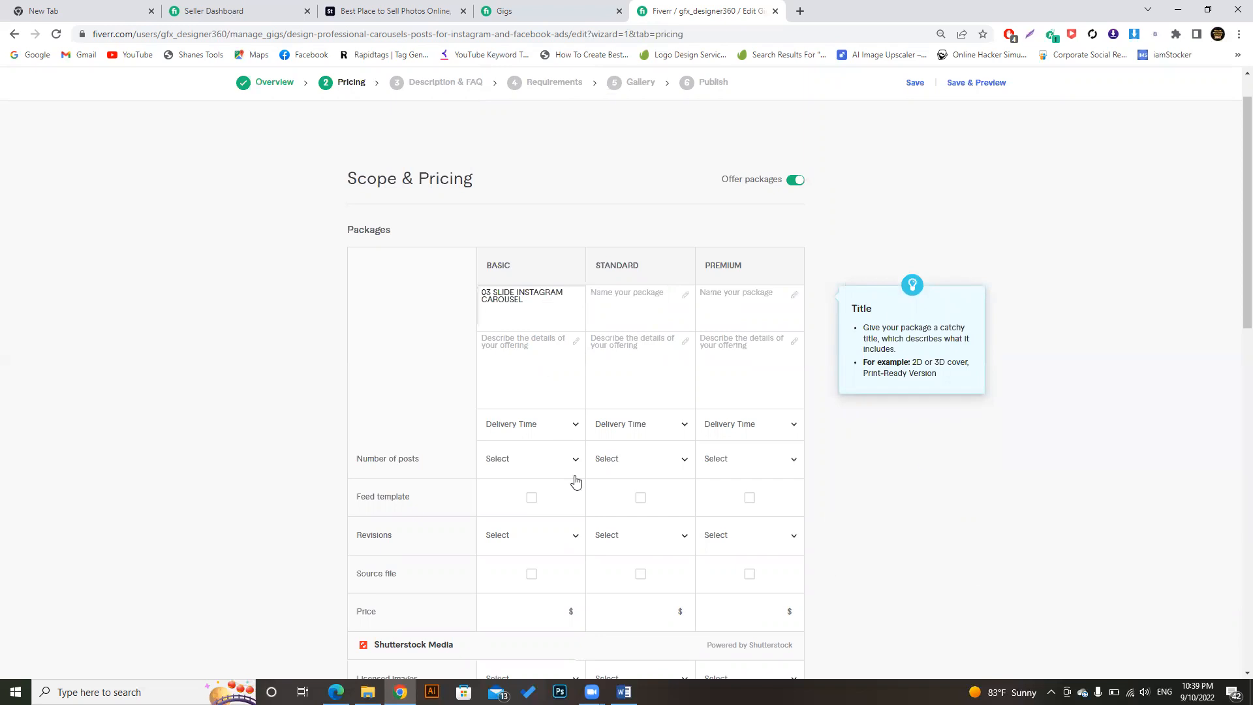
# Copy "1 Instagram Carousel Post (3 Swipe-able) + JPG / PNG file + 2 Revisions" from Word into the Basic package description in Chrome.
pyautogui.hotkey('alt', 'Tab')
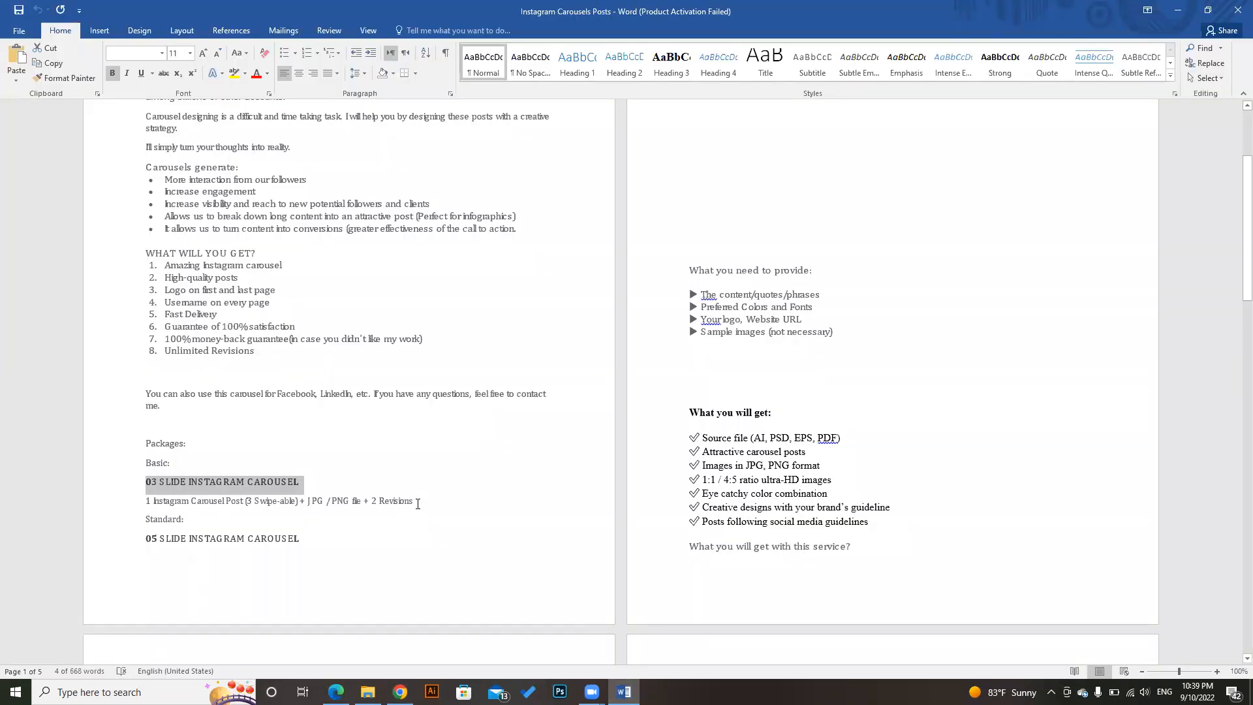
pyautogui.moveTo(418, 503); pyautogui.dragTo(145, 501)
pyautogui.hotkey('ctrl', 'c')
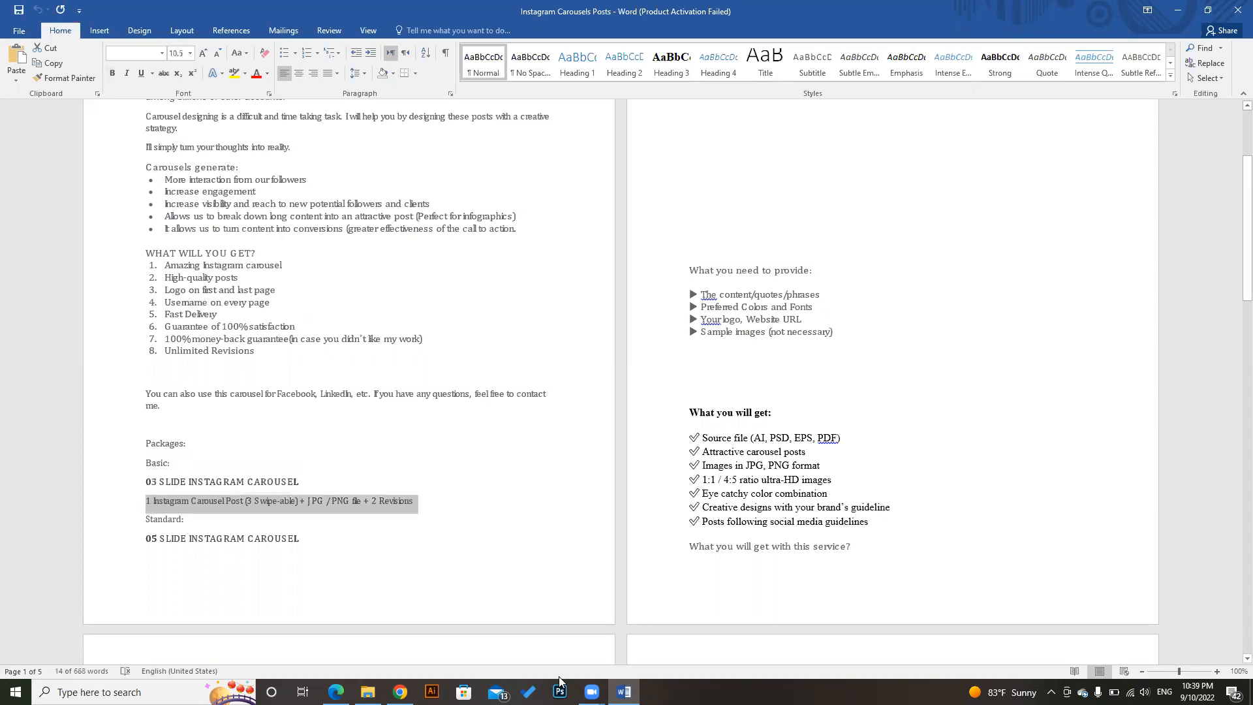
pyautogui.hotkey('alt', 'Tab')
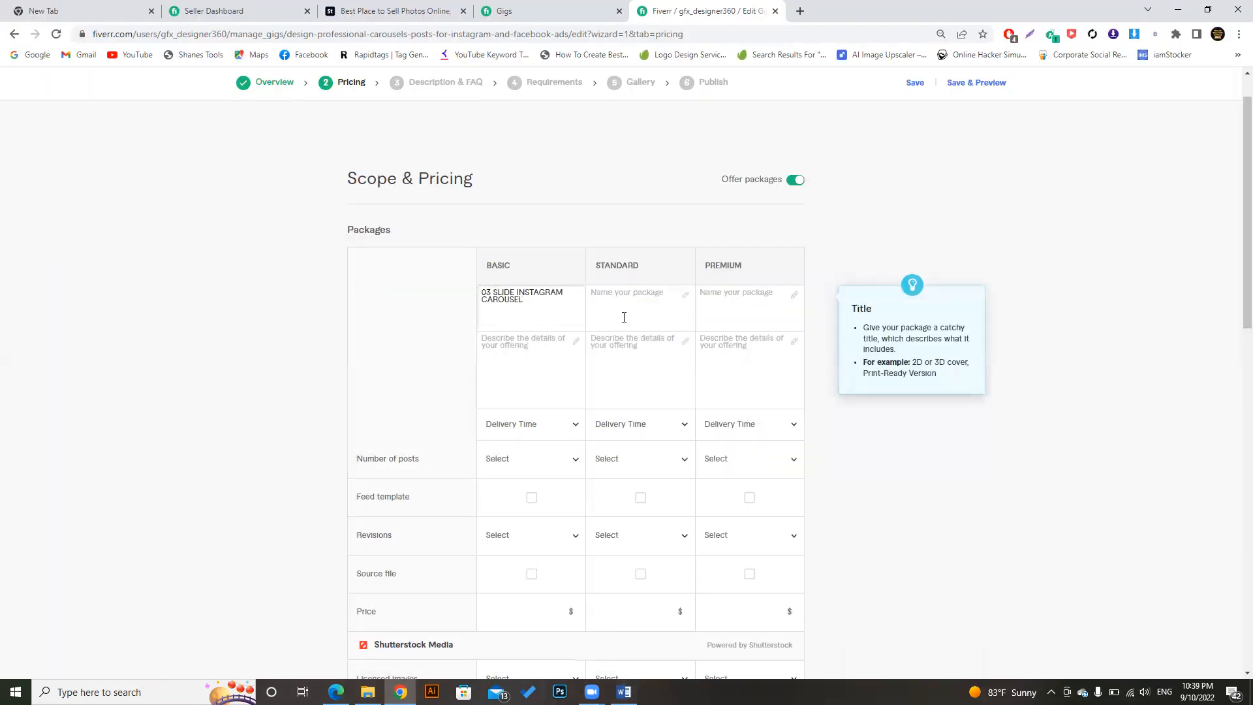
pyautogui.click(559, 358)
pyautogui.hotkey('ctrl', 'v')
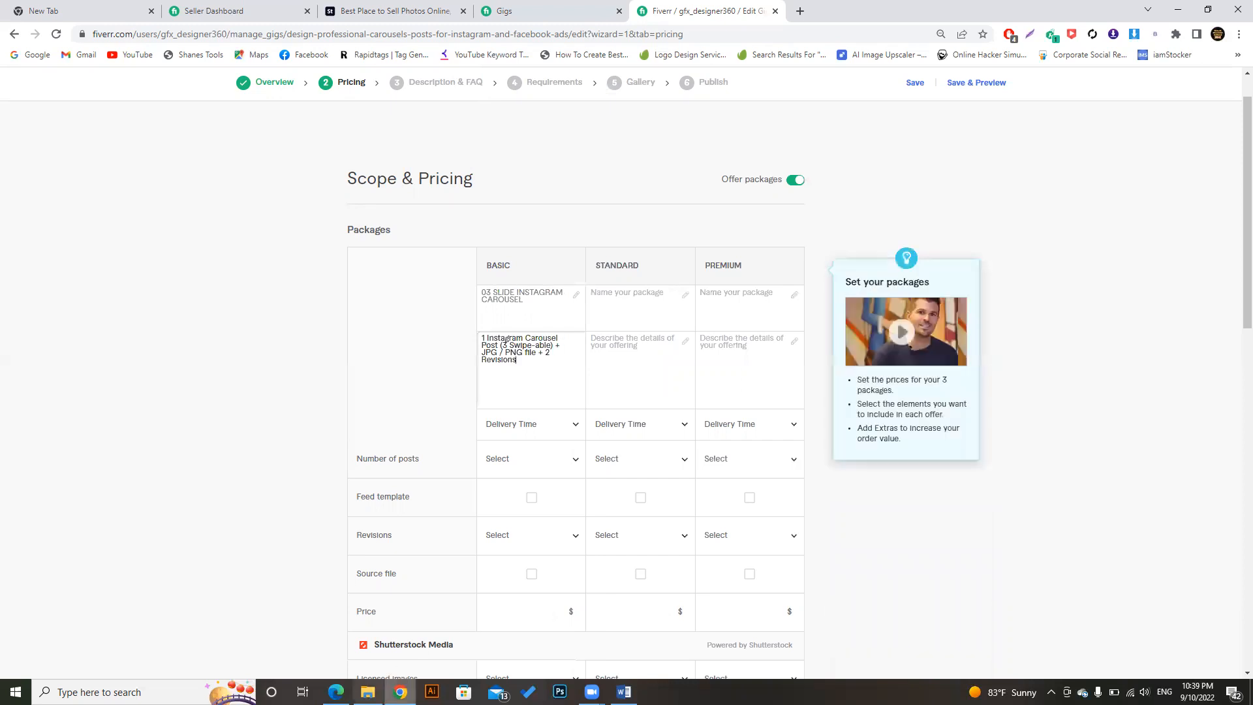
# Copy "05 SLIDE INSTAGRAM CAROUSEL" from the Word document into the Standard package name in Chrome.
pyautogui.click(623, 692)
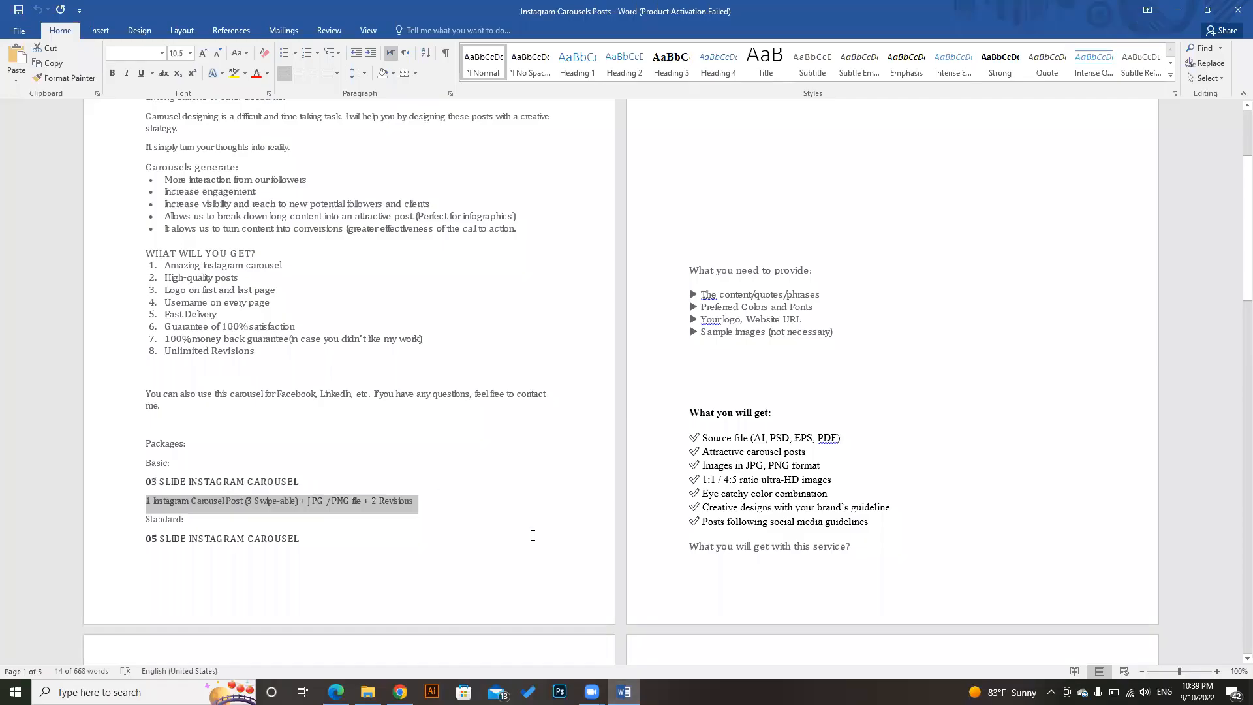
pyautogui.scroll(5, 1235, 189)
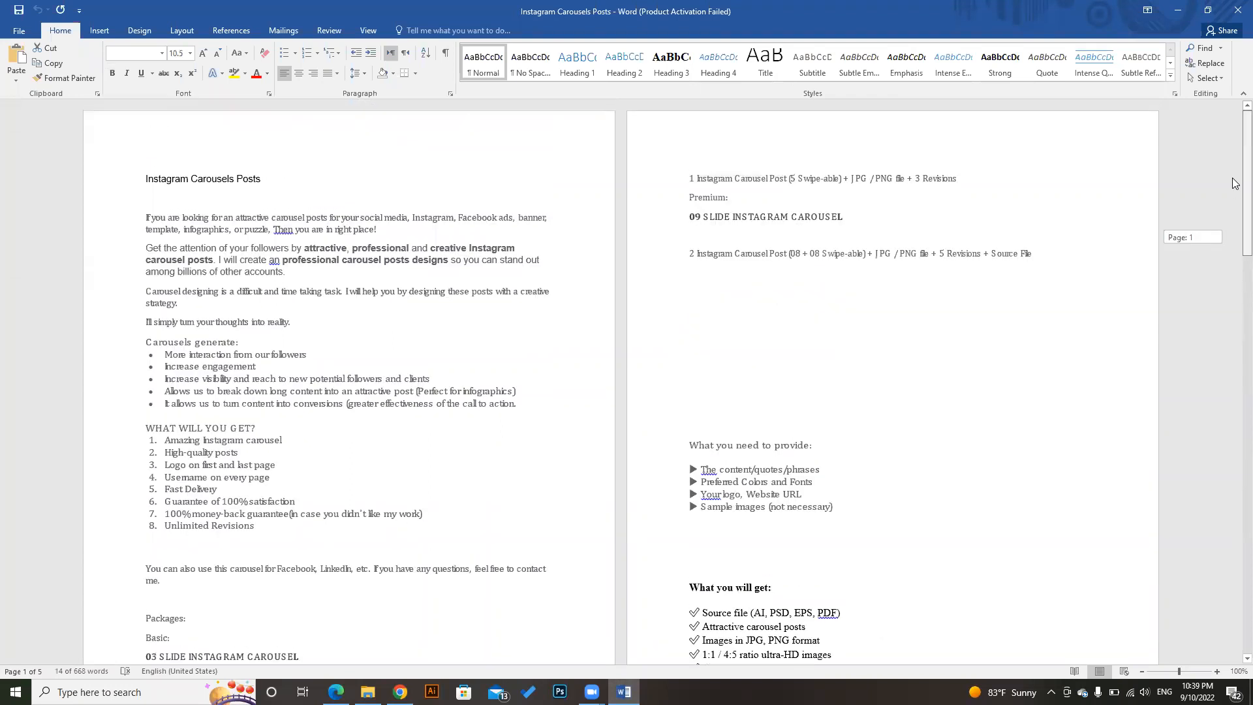
pyautogui.scroll(-4, 393, 414)
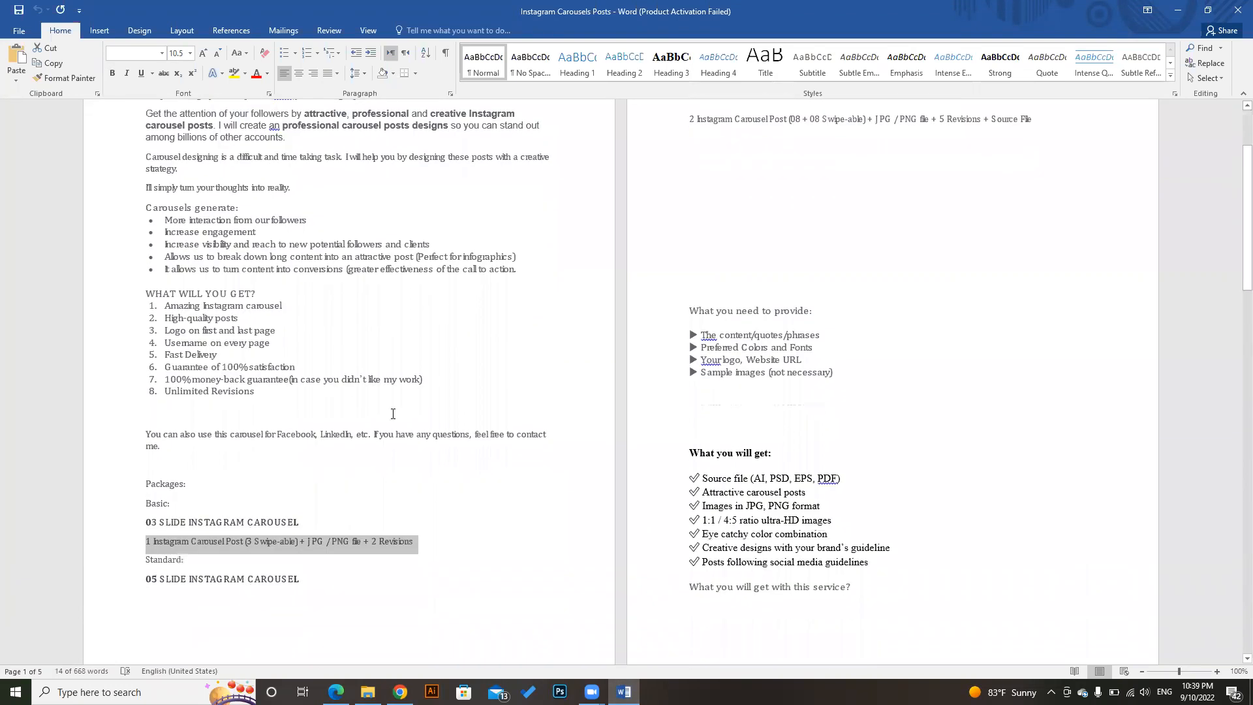
pyautogui.tripleClick(230, 574)
pyautogui.hotkey('ctrl', 'c')
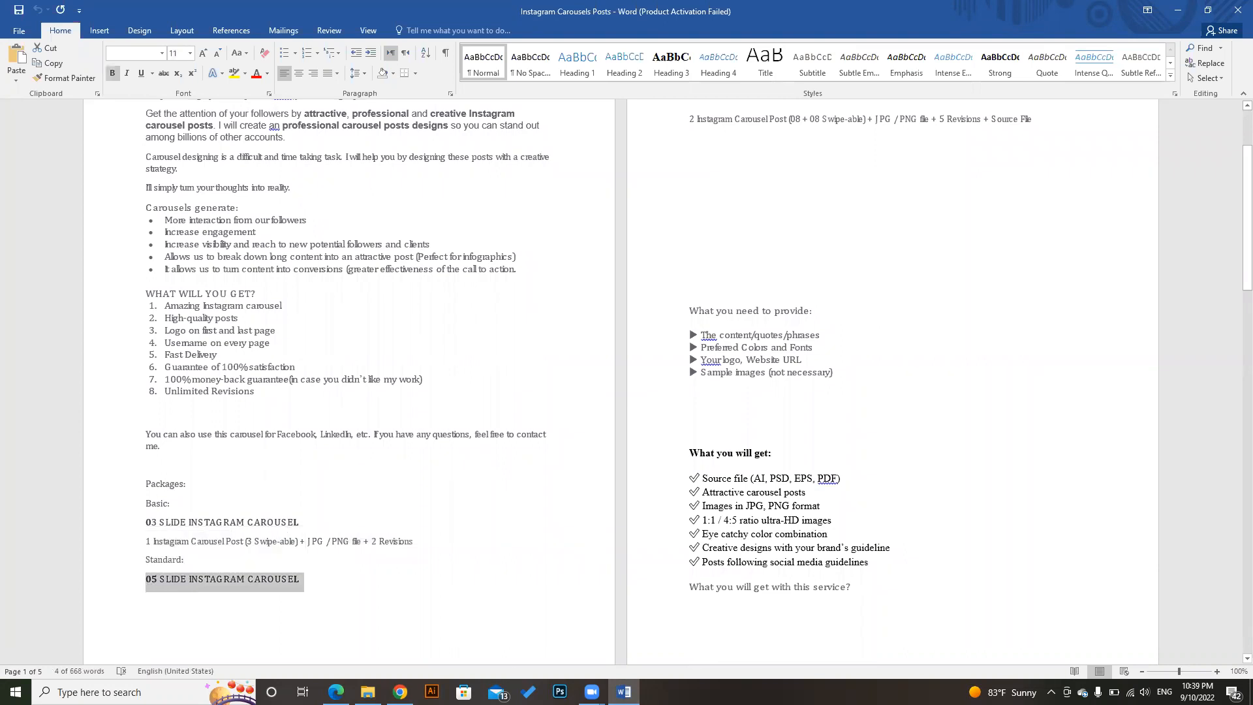
pyautogui.click(623, 692)
pyautogui.click(626, 315)
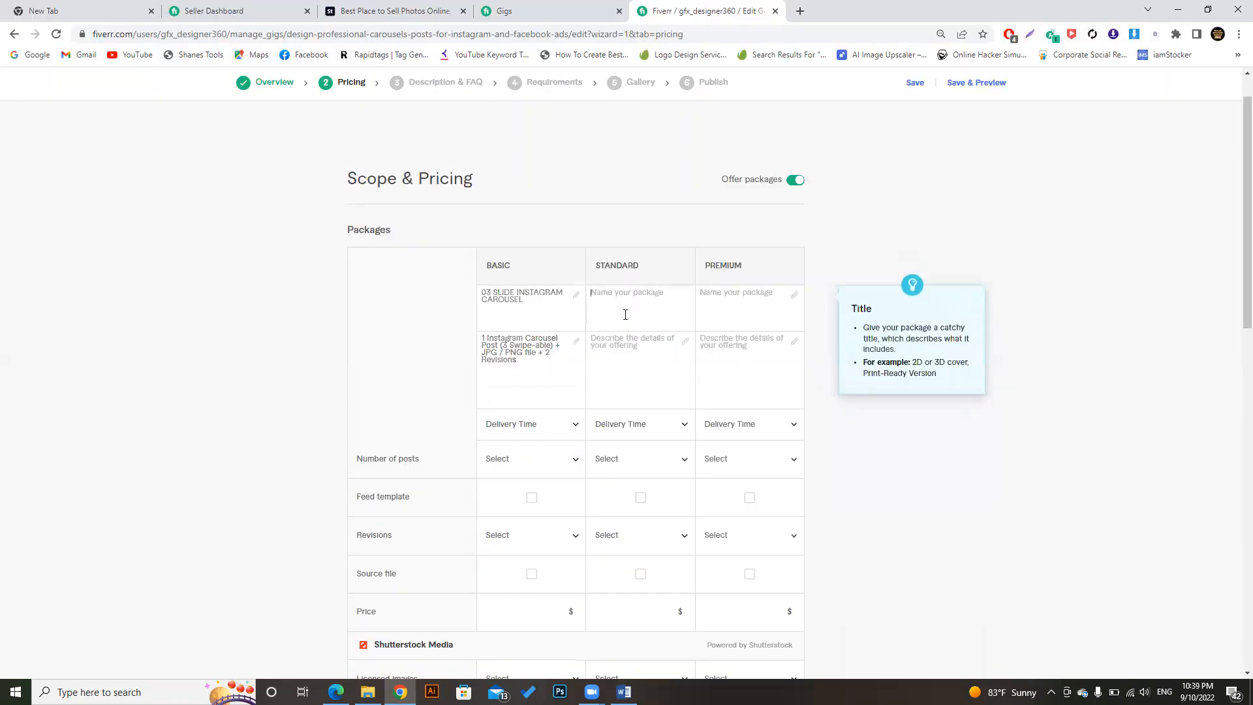
pyautogui.hotkey('ctrl', 'v')
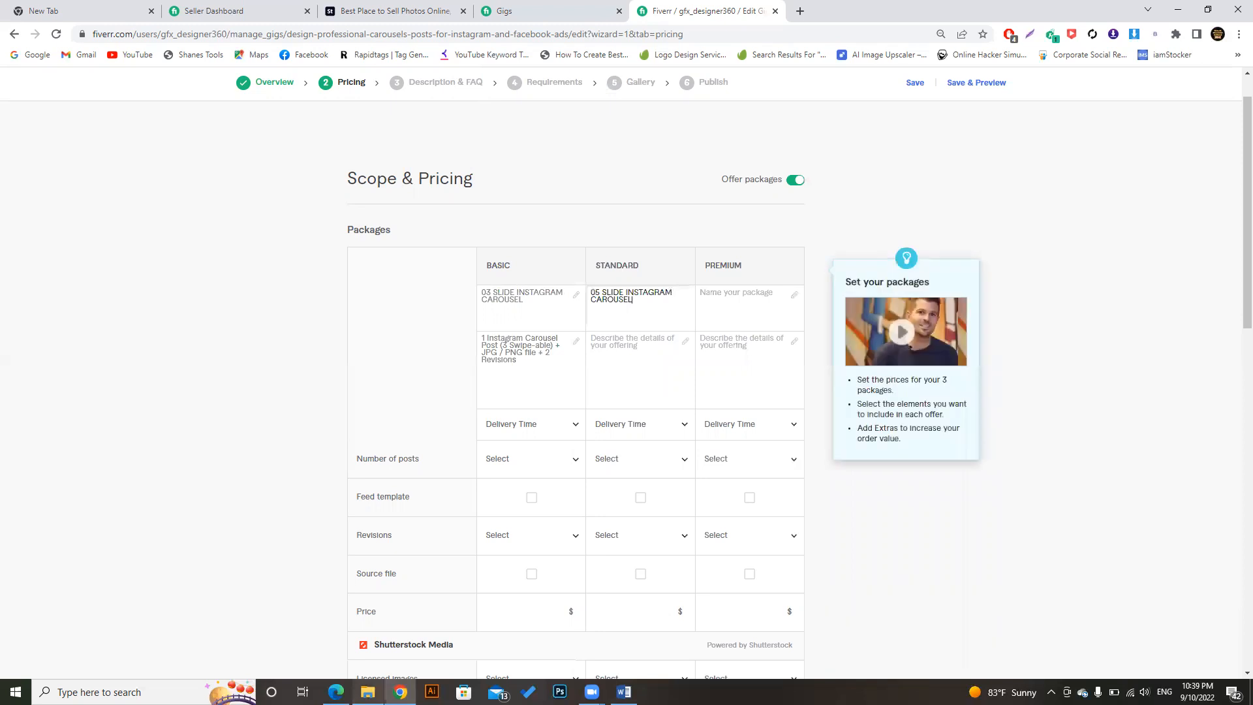
# Copy "1 Instagram Carousel Post (5 Swipe-able) + JPG / PNG file + 3 Revisions" from the Word document and return to Chrome.
pyautogui.click(623, 691)
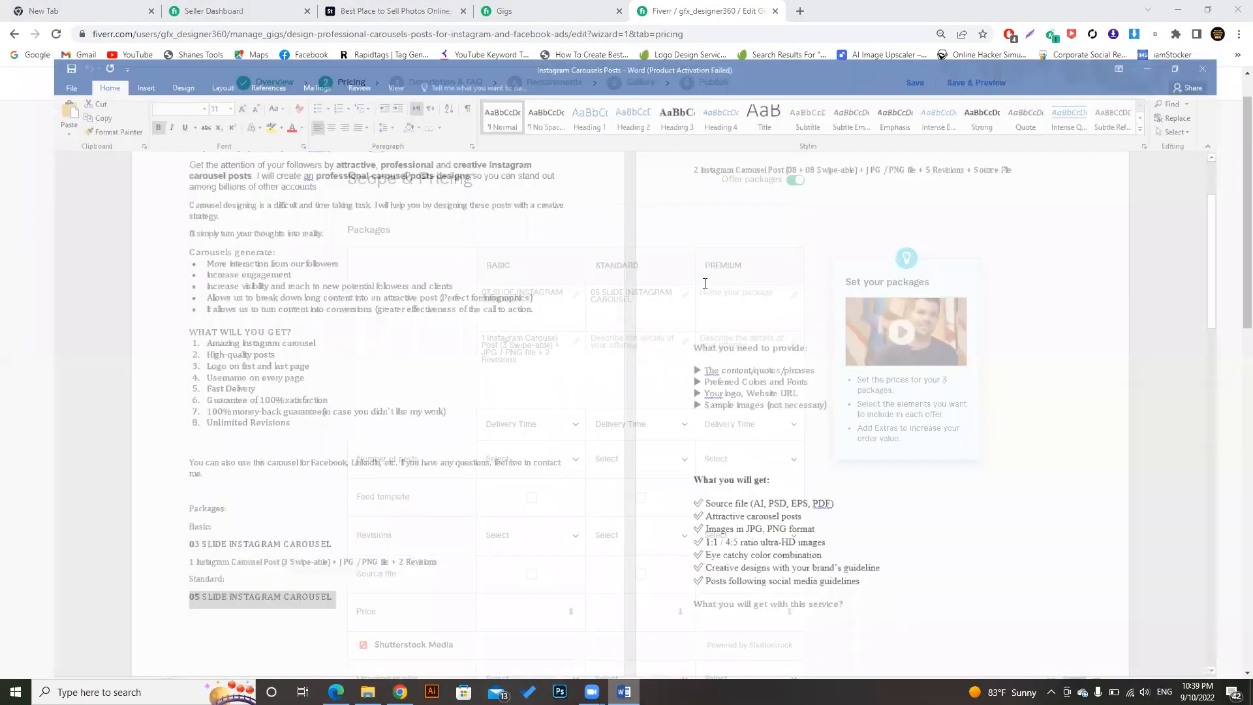
pyautogui.scroll(4, 972, 367)
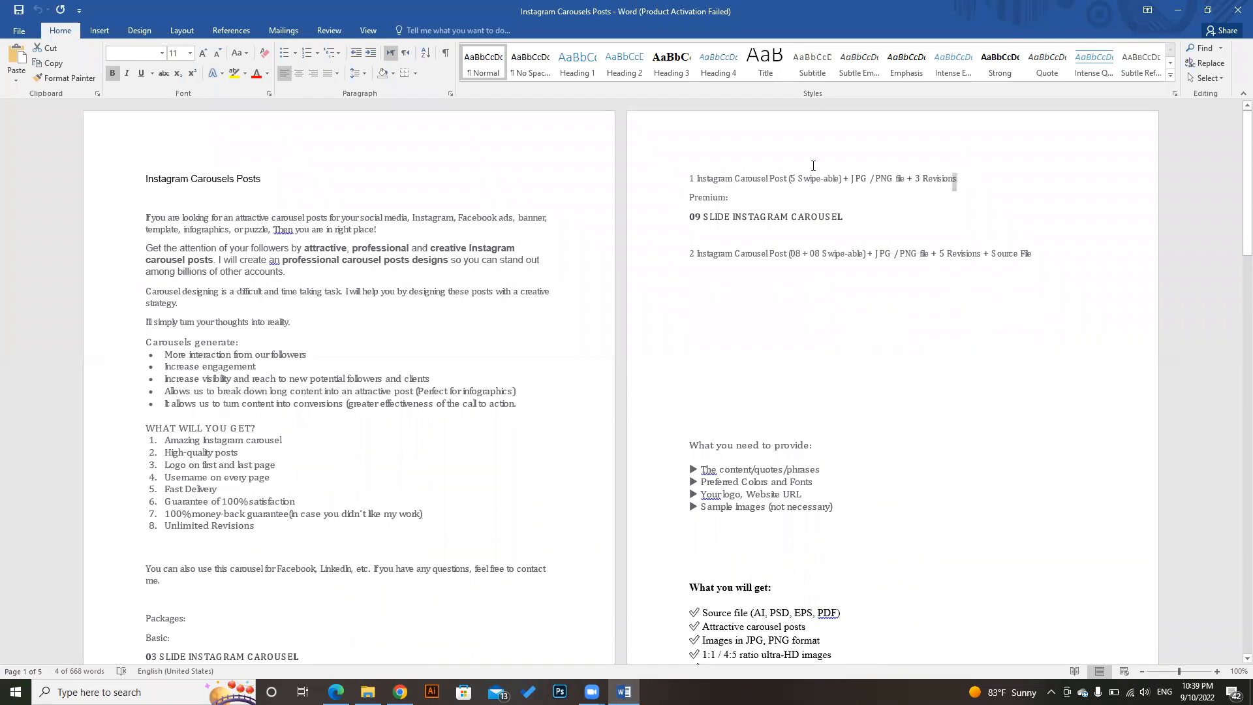
pyautogui.moveTo(959, 174); pyautogui.dragTo(686, 178)
pyautogui.hotkey('ctrl', 'c')
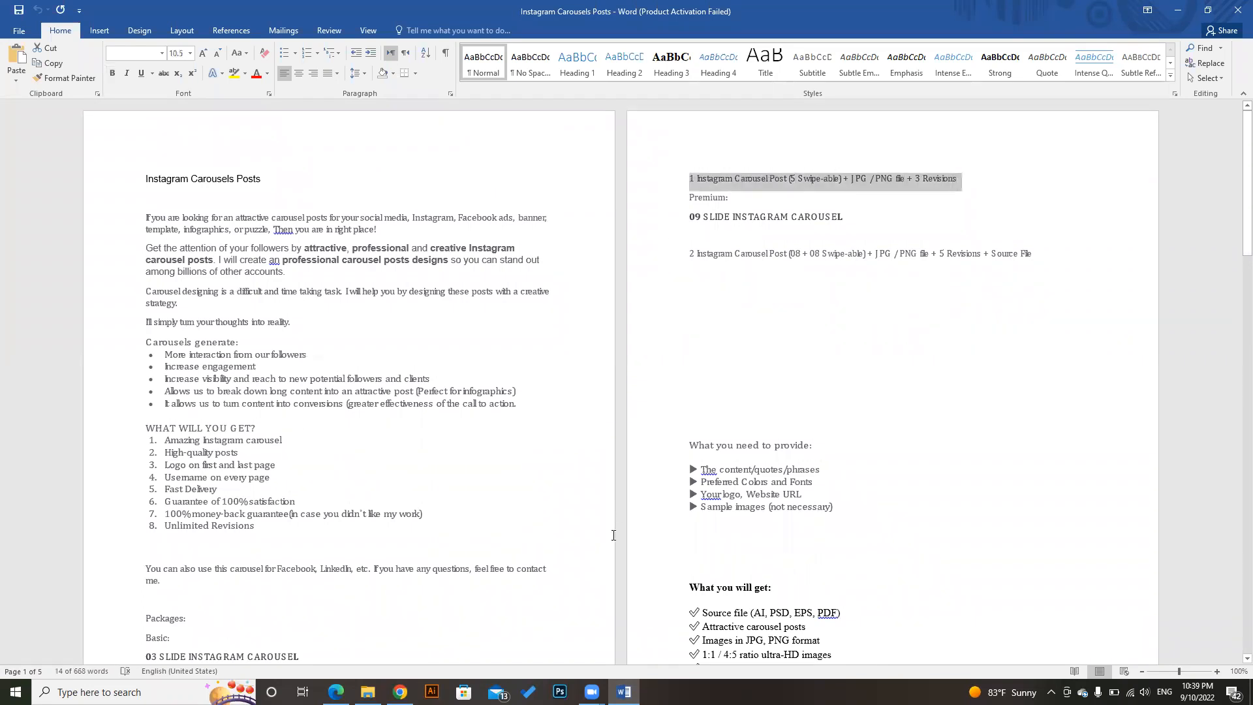
pyautogui.hotkey('alt', 'Tab')
pyautogui.click(711, 304)
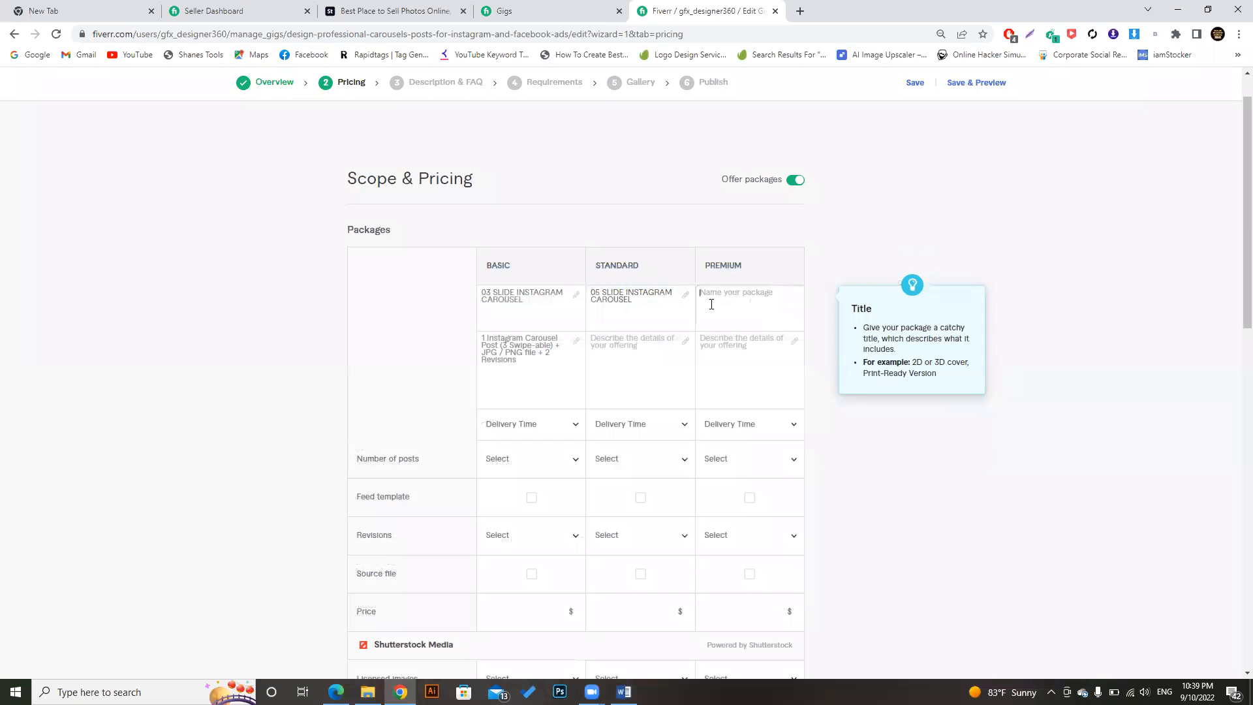
pyautogui.write('1 Instagram Carousel Post (5 Swipe-')
pyautogui.click(638, 376)
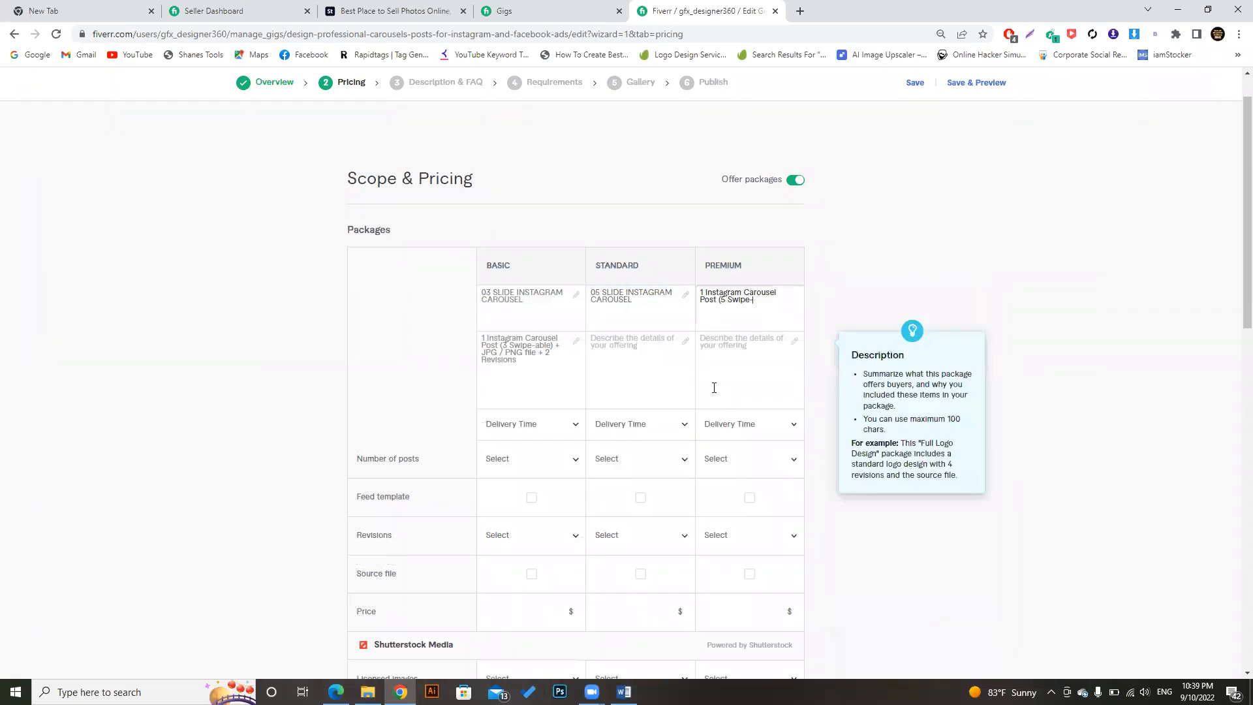
pyautogui.tripleClick(769, 305)
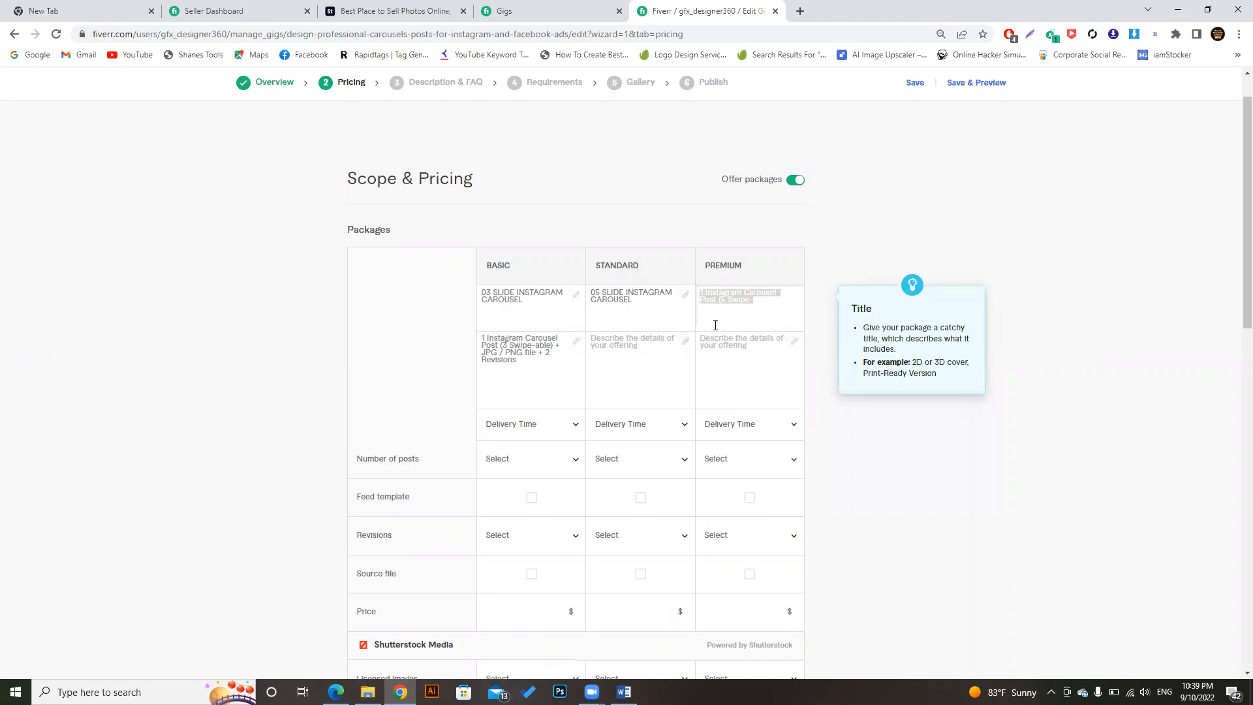
pyautogui.press('BackSpace')
# Paste the copied "1 Instagram Carousel Post (5 Swipe-able) + JPG / PNG file + 3 Revisions" into the Standard package description.
pyautogui.click(654, 370)
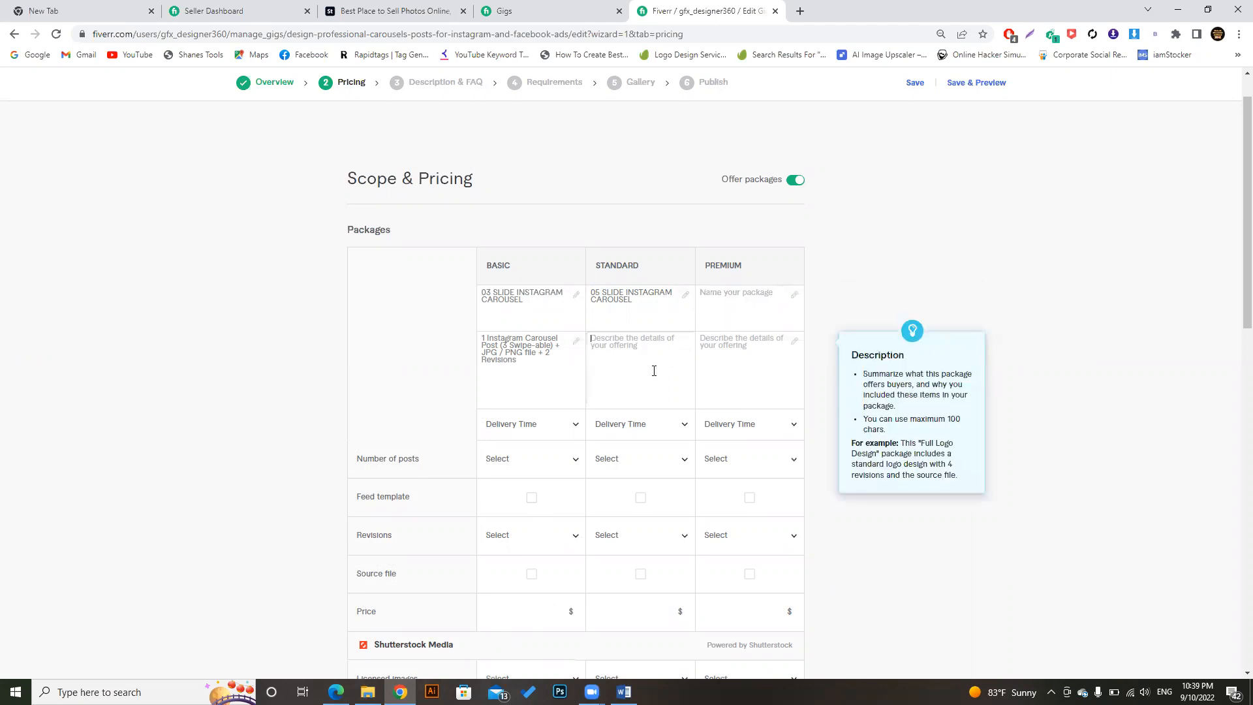
pyautogui.hotkey('ctrl', 'v')
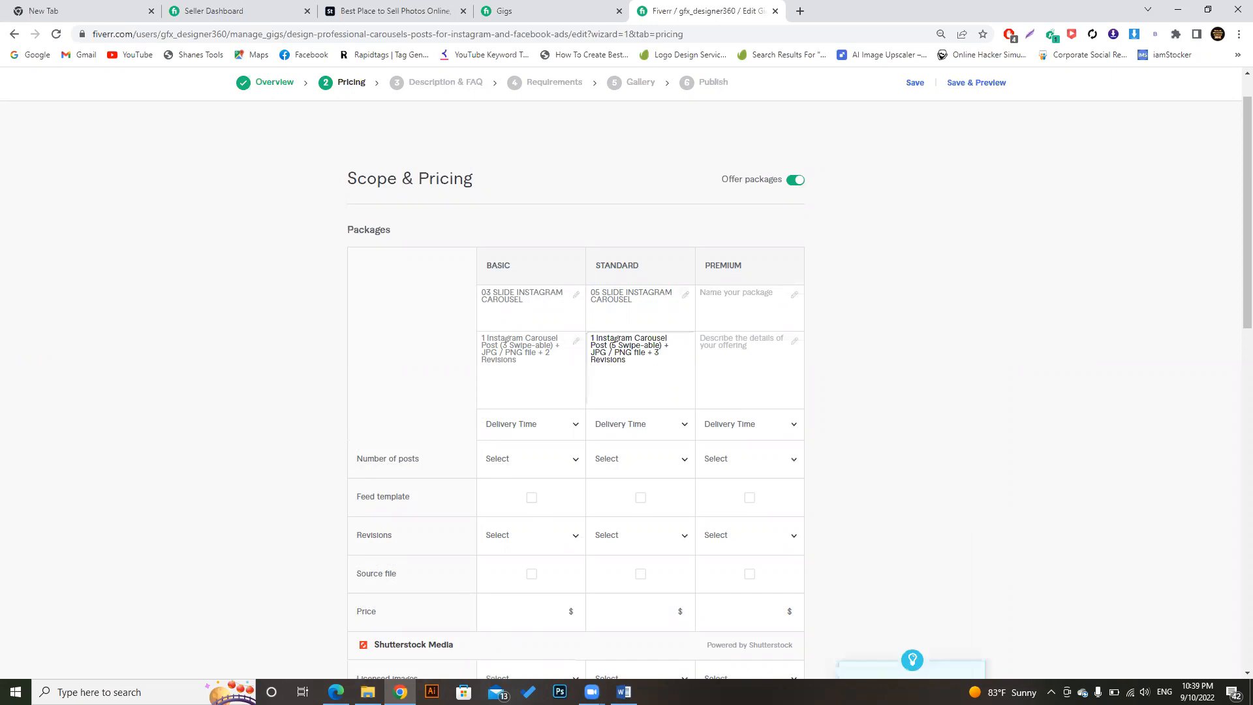
# Copy "09 SLIDE INSTAGRAM CAROUSEL" from the Word document into the Premium package name in Chrome.
pyautogui.moveTo(623, 691)
pyautogui.click(659, 620)
pyautogui.moveTo(848, 211); pyautogui.dragTo(690, 221)
pyautogui.hotkey('ctrl', 'c')
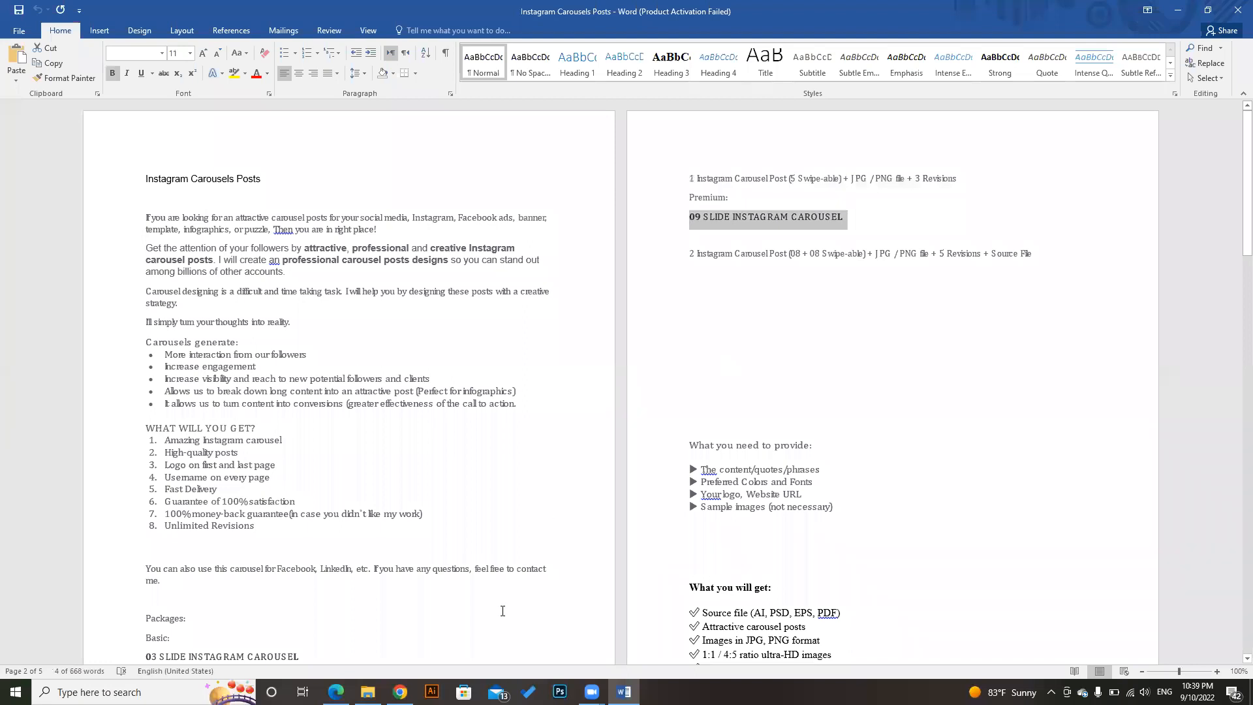
pyautogui.moveTo(400, 692)
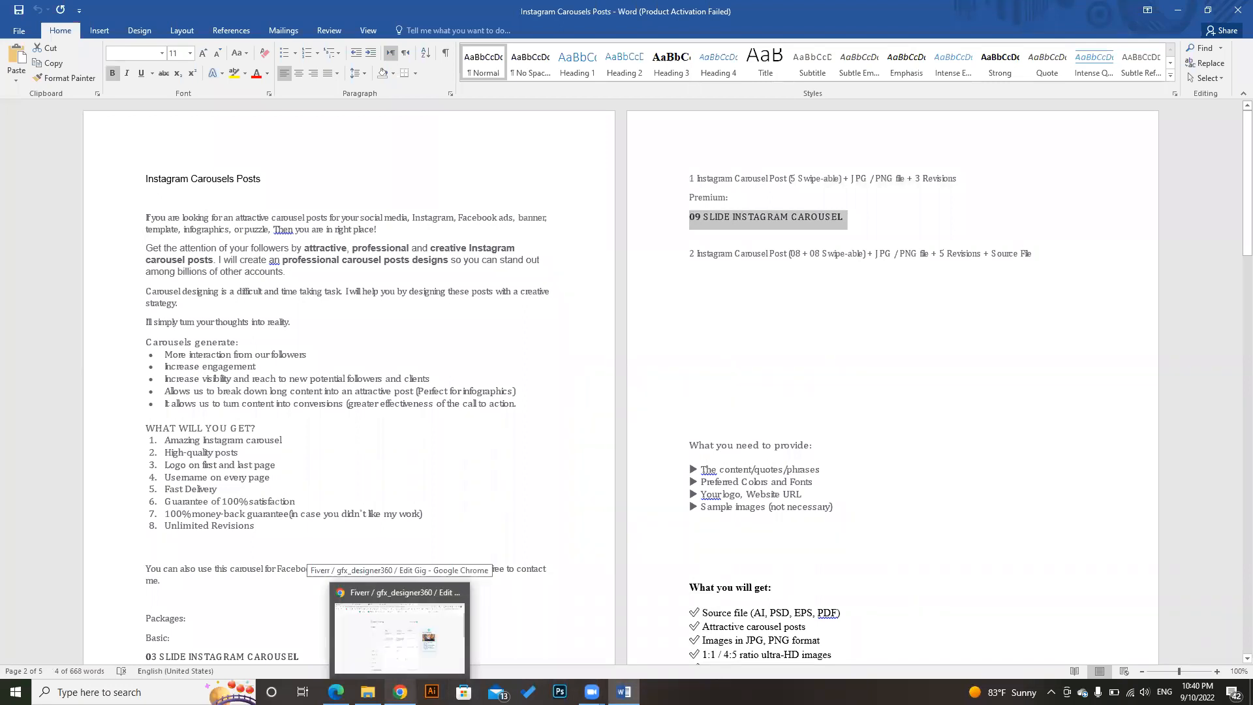
pyautogui.click(399, 636)
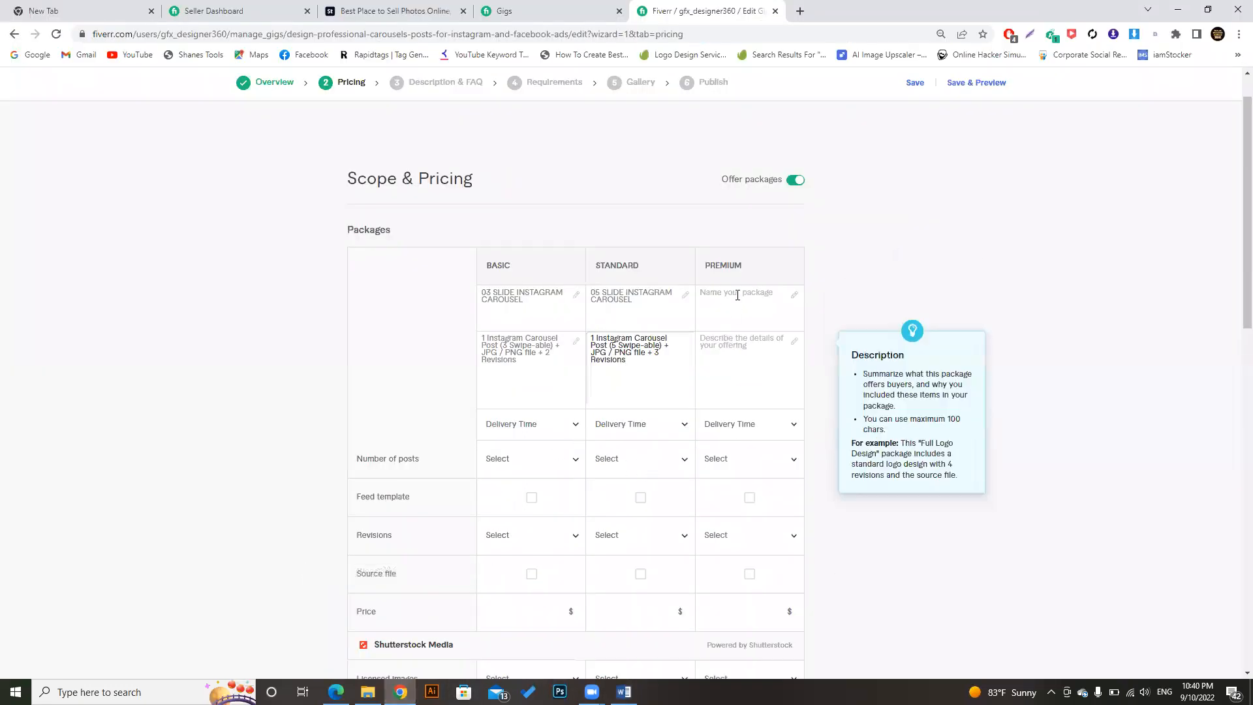
pyautogui.hotkey('ctrl', 'v')
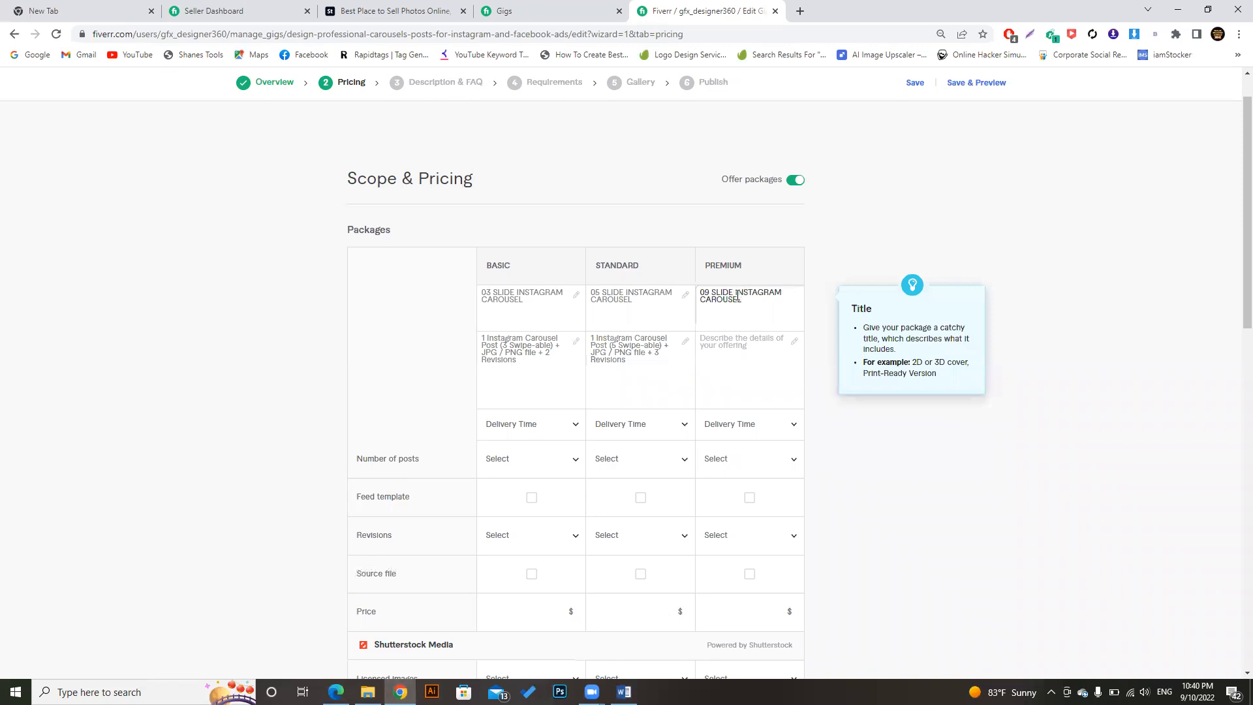
# Copy "2 Instagram Carousel Post (08 + 08 Swipe-able) + JPG / PNG file + 5 Revisions + Source File" from Word into the Premium description in Chrome.
pyautogui.click(624, 692)
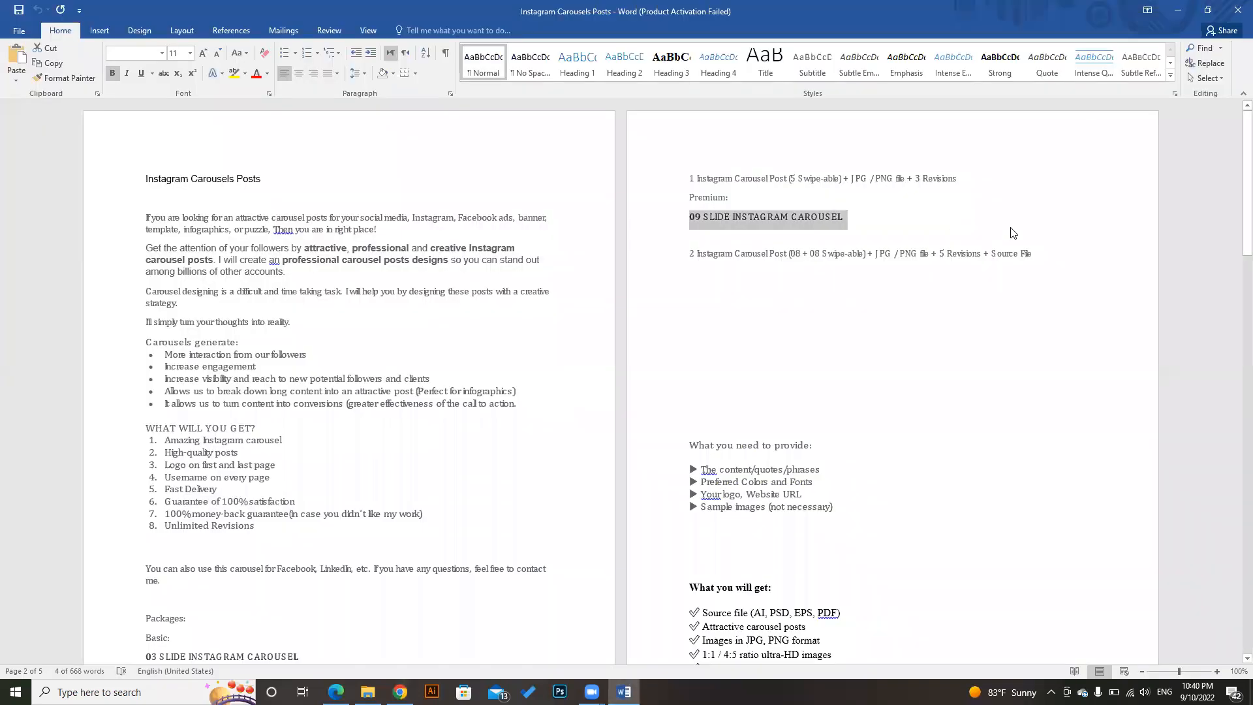
pyautogui.moveTo(1047, 253); pyautogui.dragTo(691, 264)
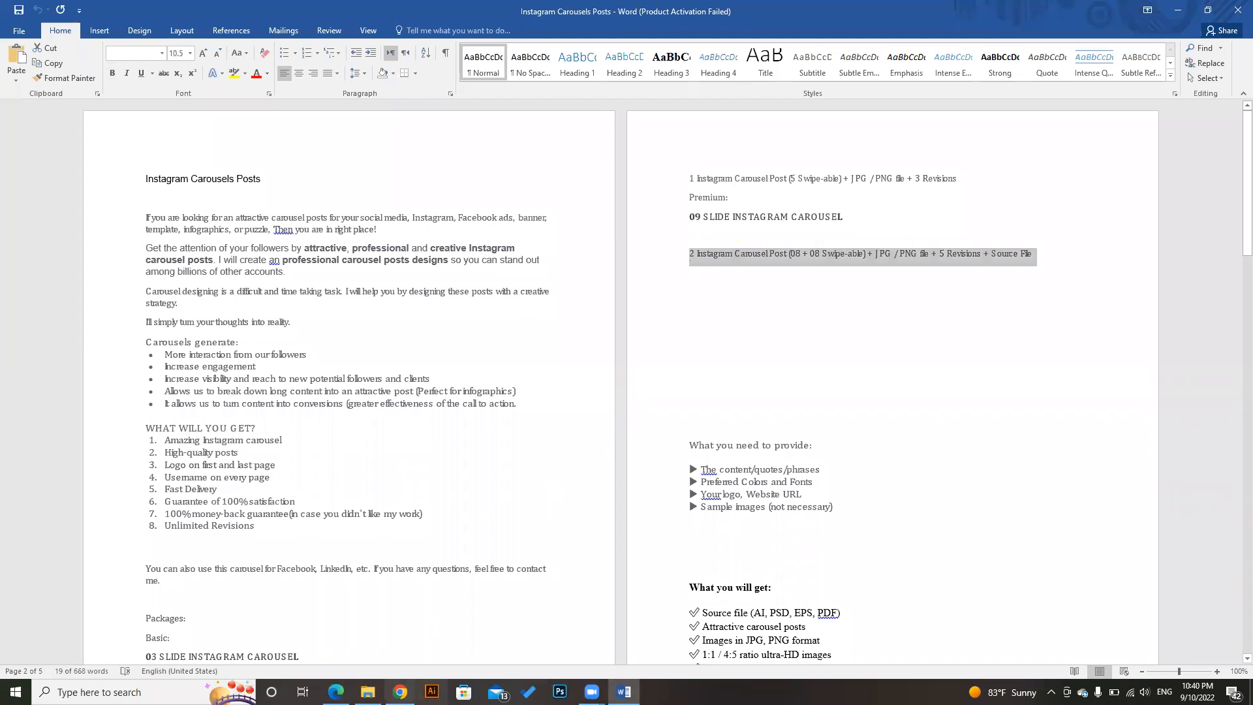
pyautogui.click(400, 692)
pyautogui.click(786, 364)
pyautogui.write('2 Instagram Carousel Post (08 + 08 Swipe-able) + JPG / PNG file + 5 Revisions + Source File')
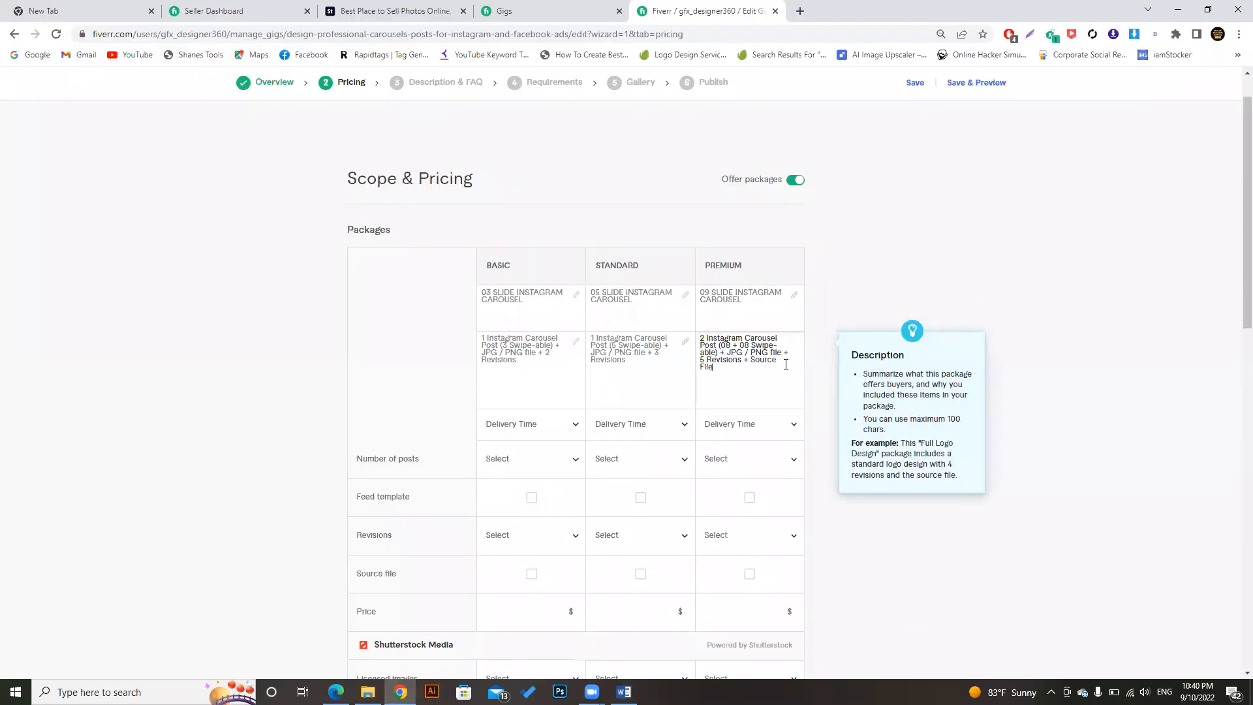
pyautogui.scroll(-1, 1232, 196)
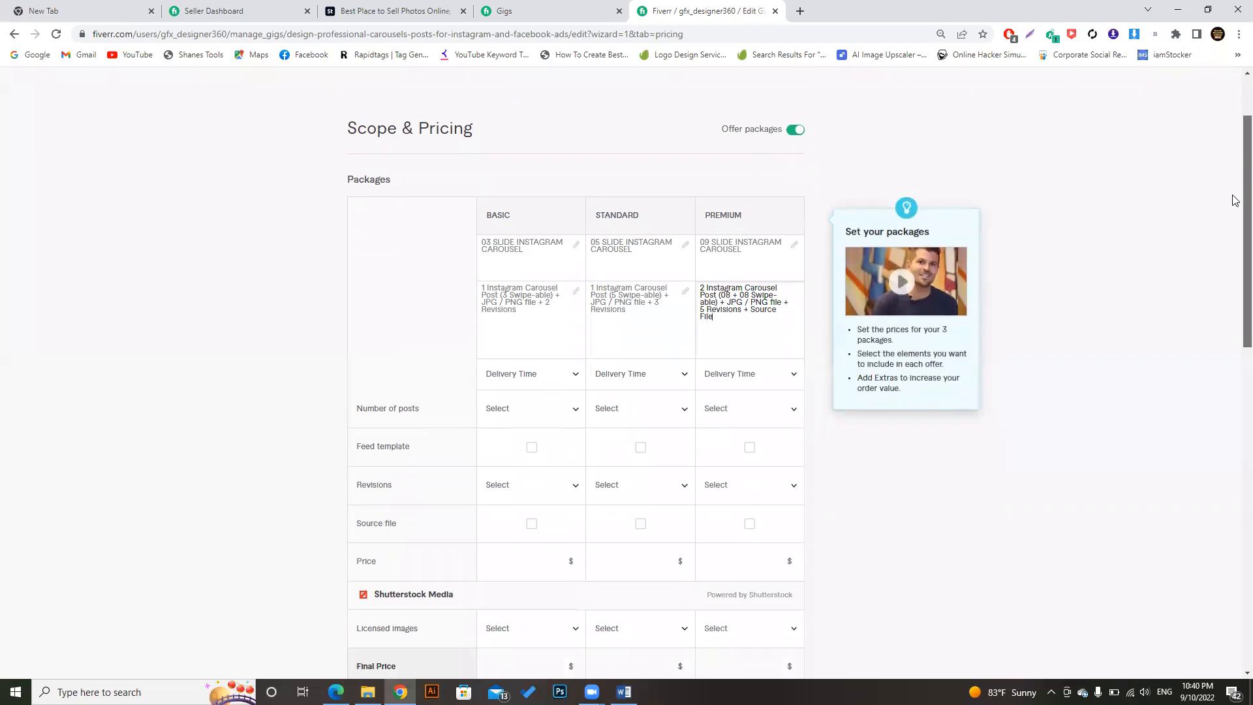
pyautogui.click(547, 257)
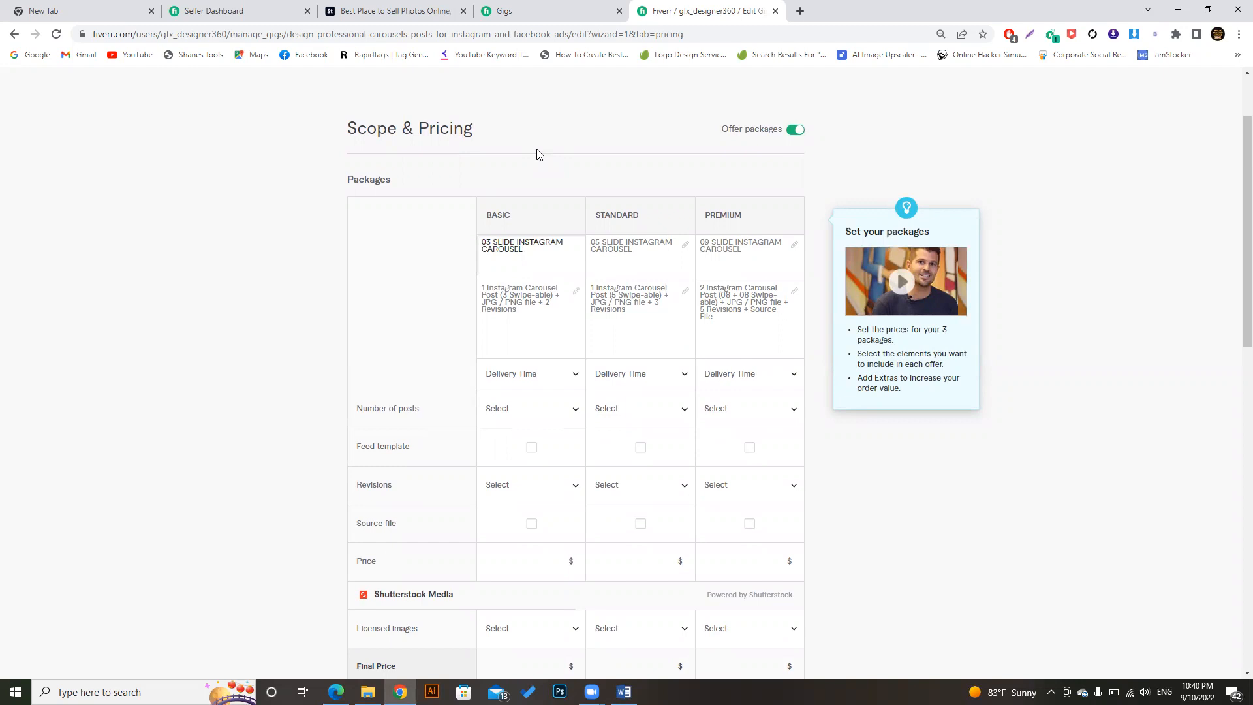
pyautogui.click(548, 251)
pyautogui.click(533, 309)
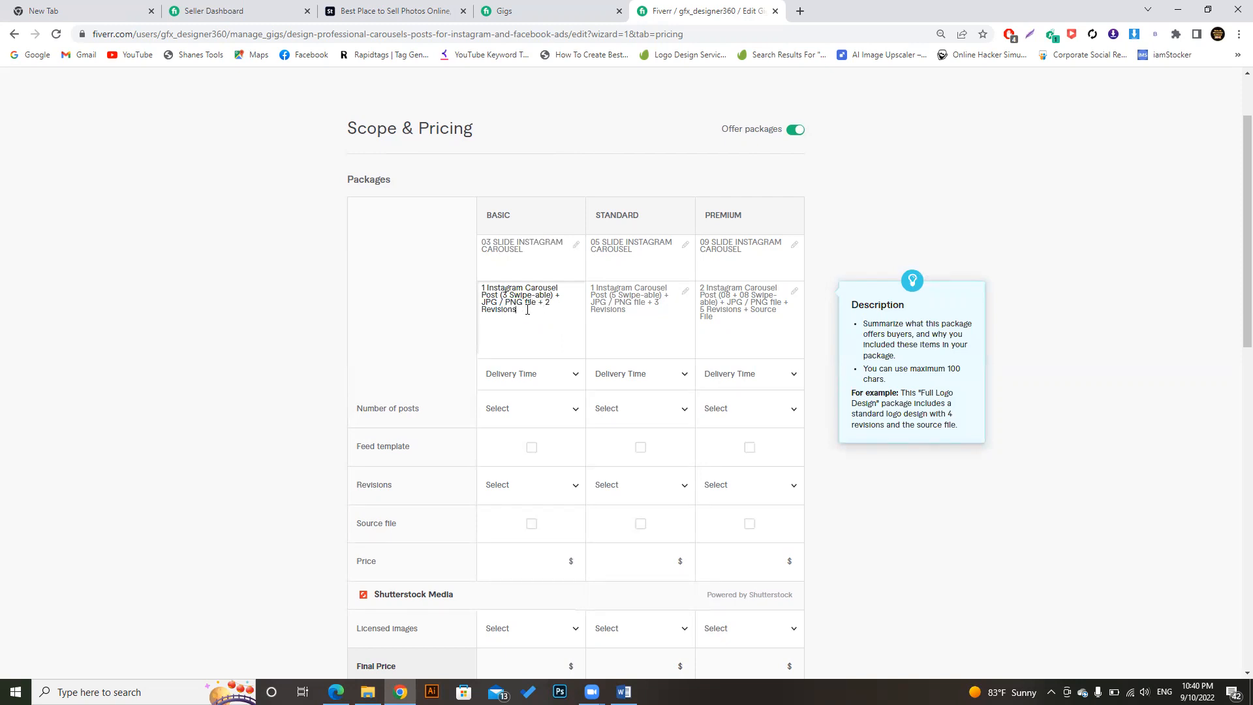
pyautogui.click(616, 268)
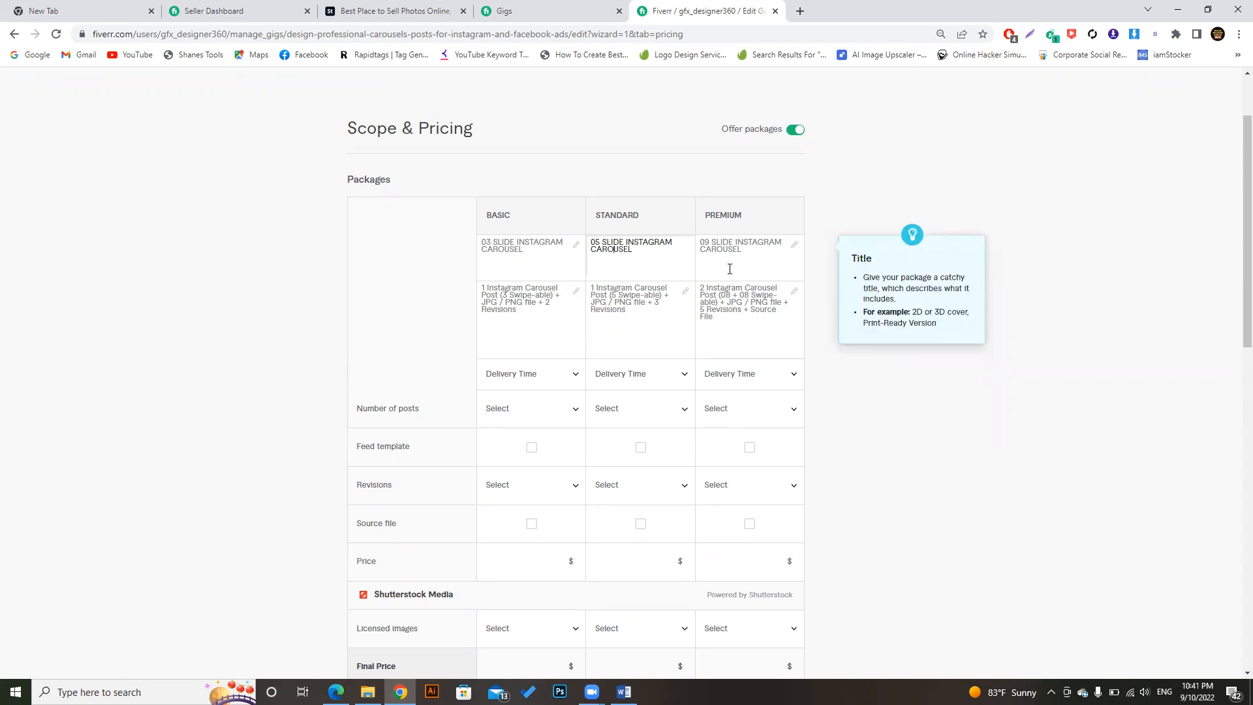
# Set the delivery time to 1 day for Basic, 2 days for Standard and 3 days for Premium.
pyautogui.click(560, 375)
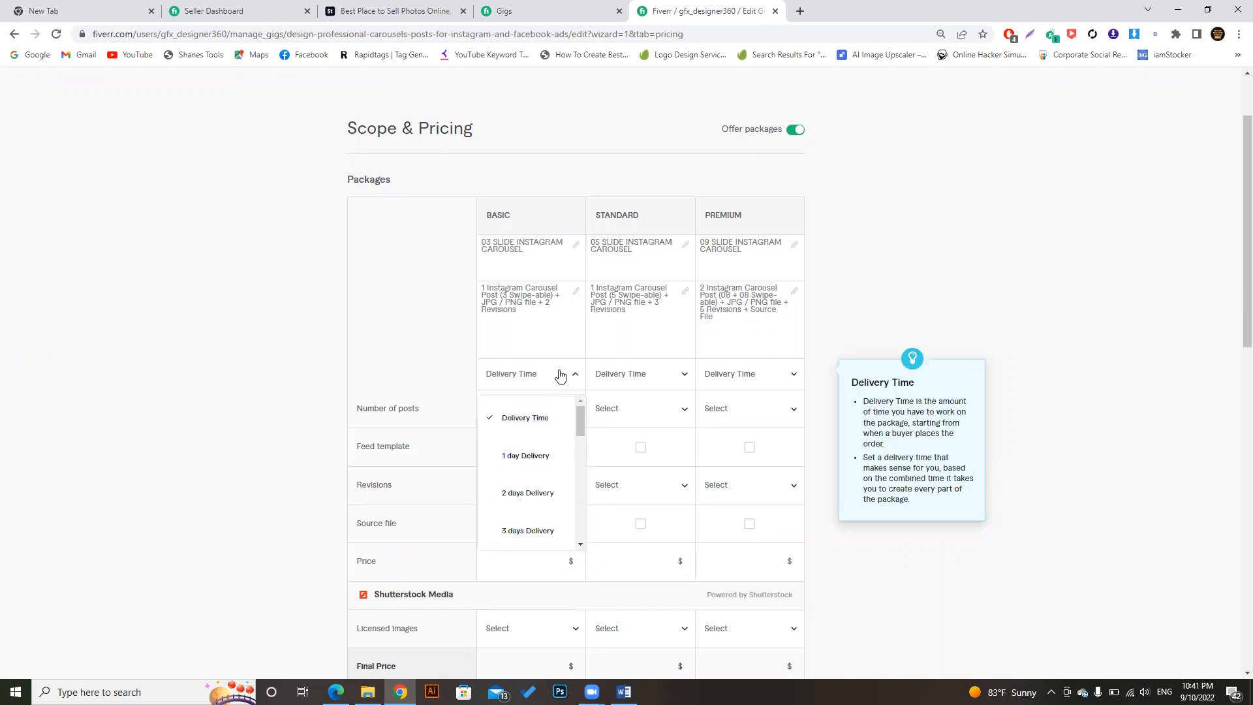
pyautogui.scroll(-1, 579, 418)
pyautogui.click(549, 432)
pyautogui.click(679, 383)
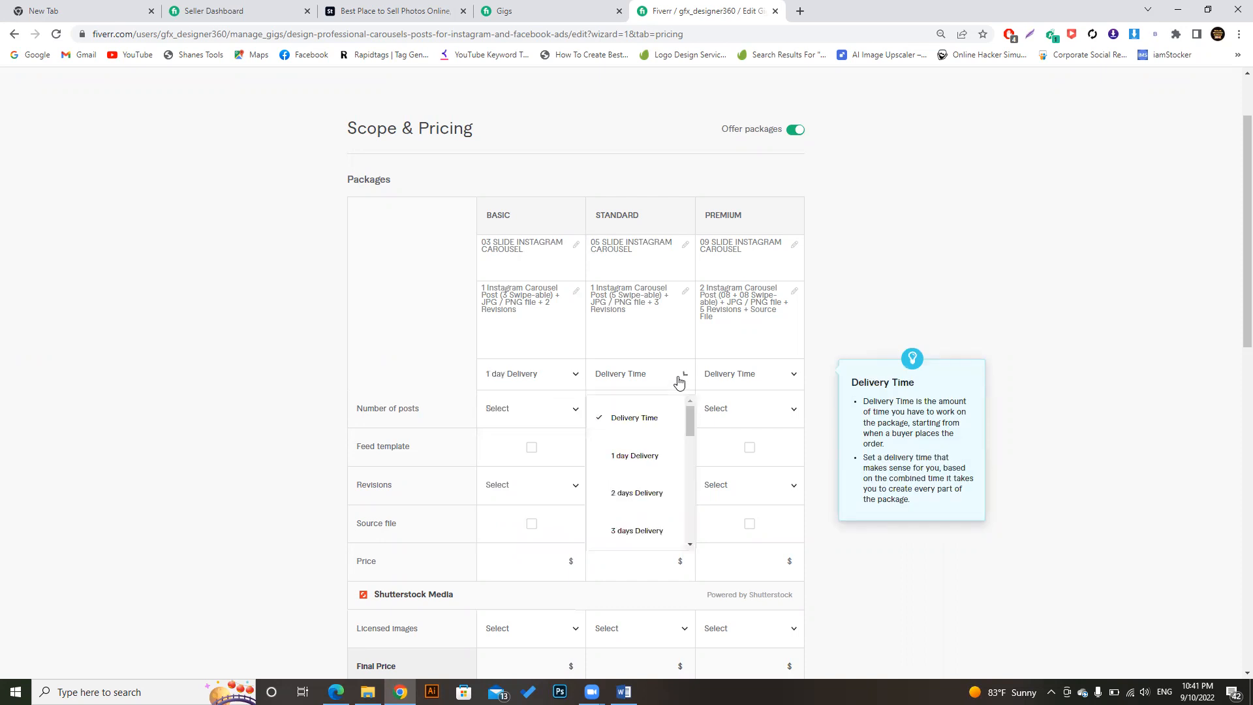
pyautogui.scroll(-1, 689, 424)
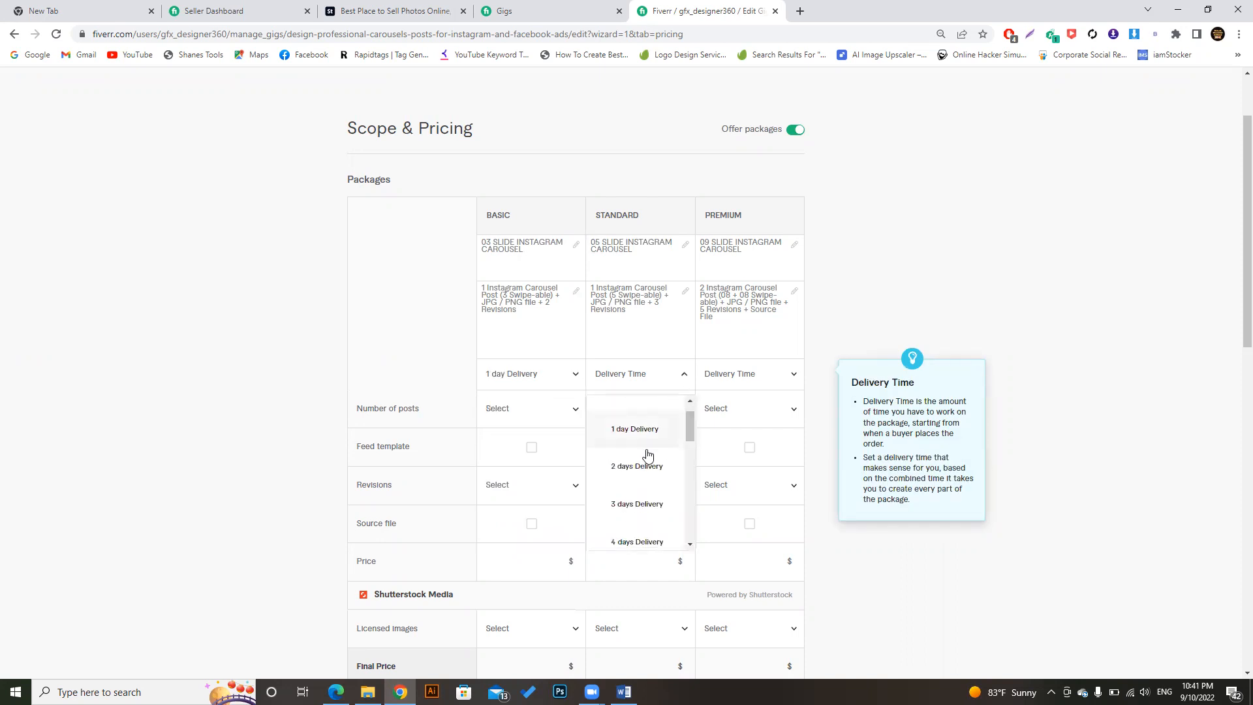
pyautogui.click(637, 466)
pyautogui.click(750, 373)
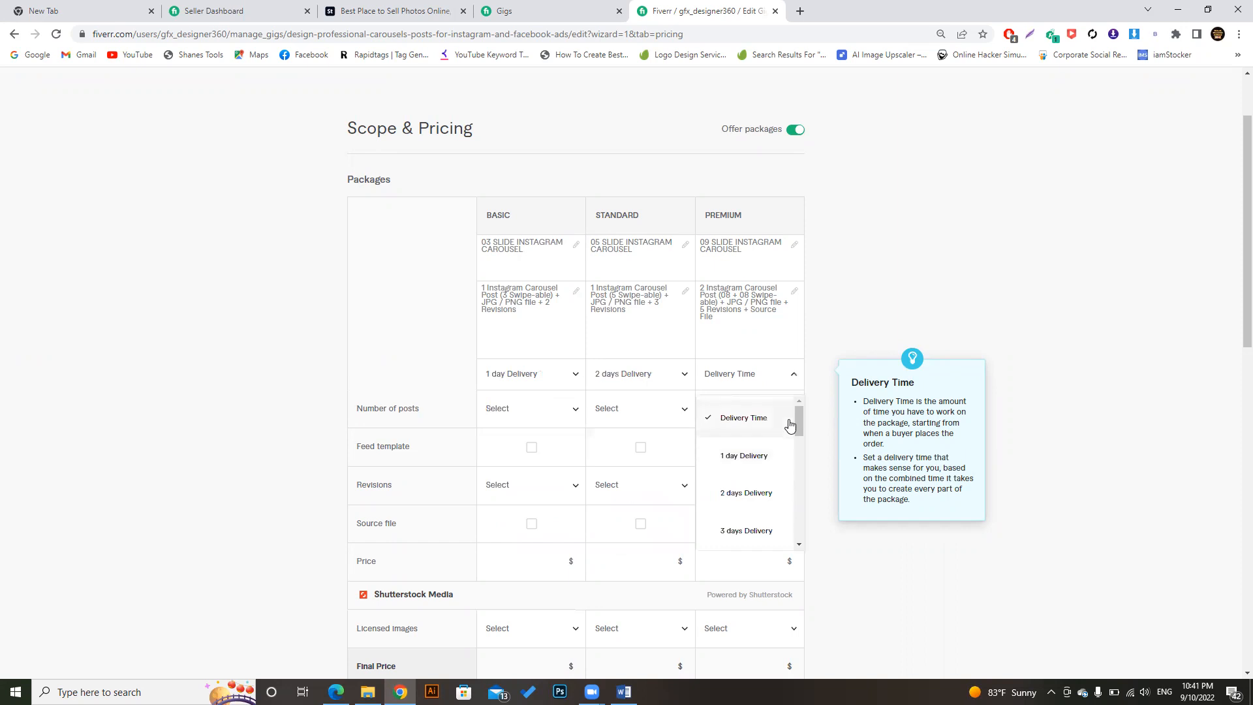
pyautogui.scroll(-1, 798, 423)
pyautogui.click(764, 470)
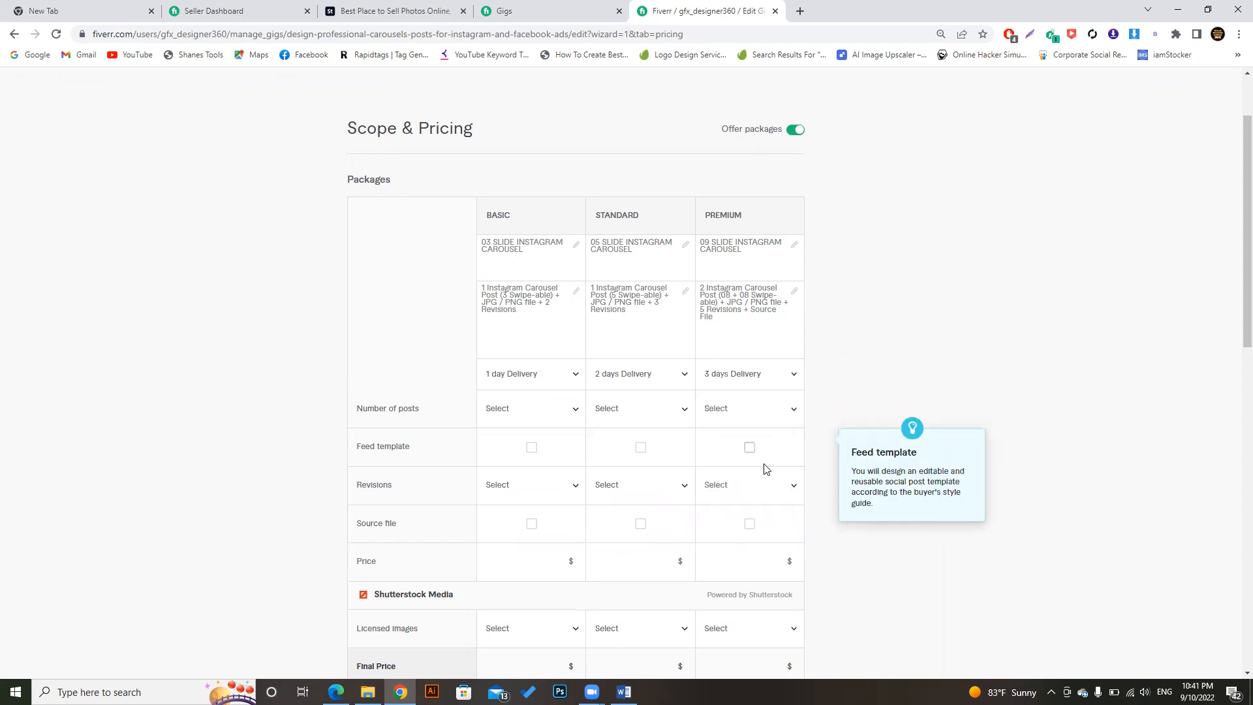
# Set the Basic package's number of posts to 3.
pyautogui.scroll(-1, 1236, 311)
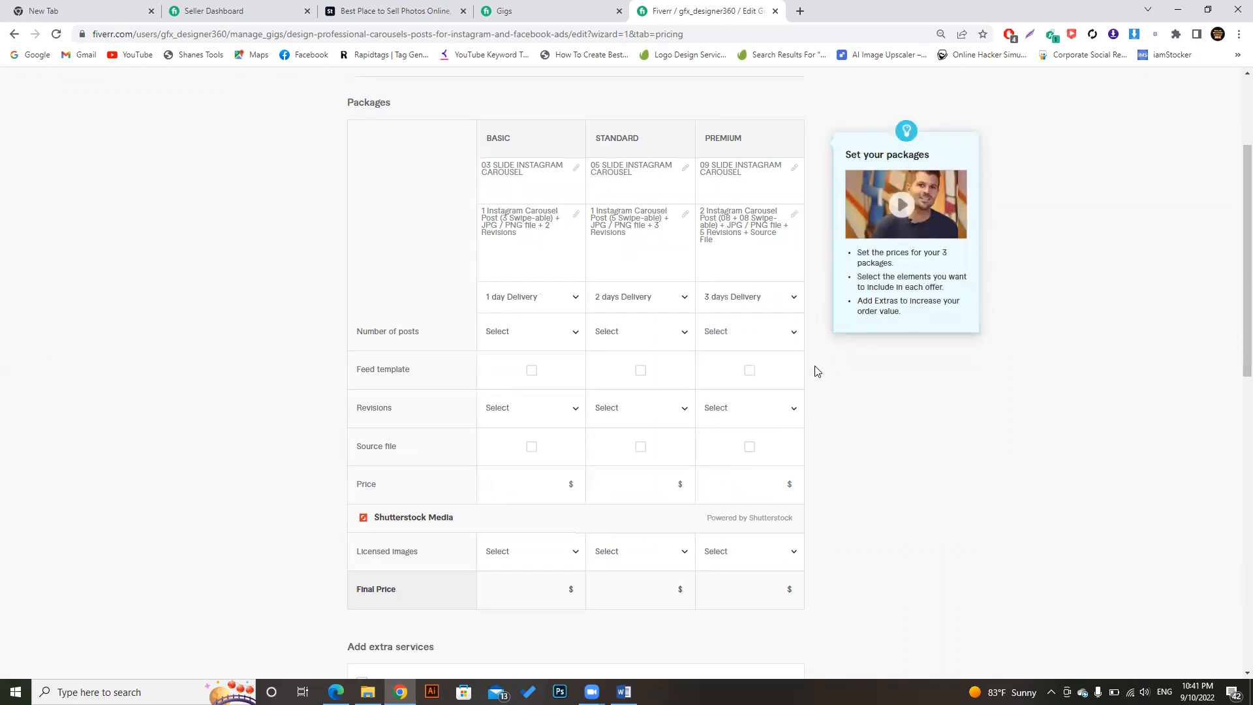
pyautogui.click(557, 338)
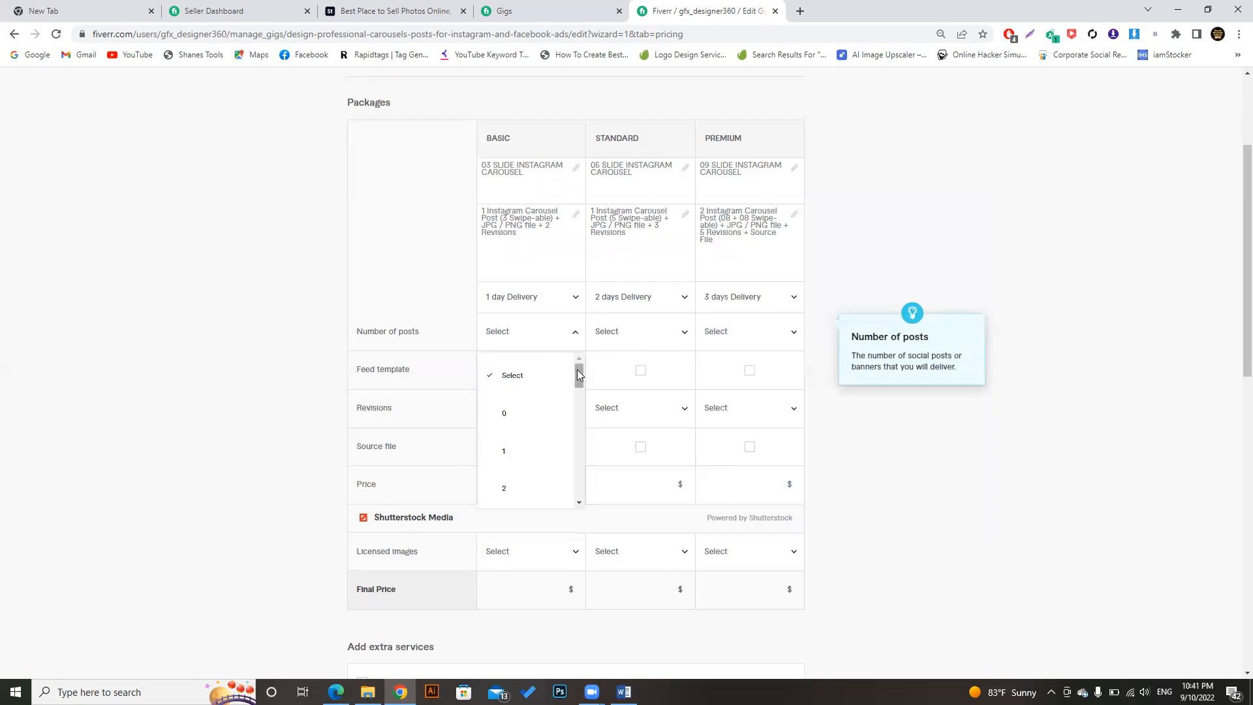
pyautogui.scroll(-2, 580, 375)
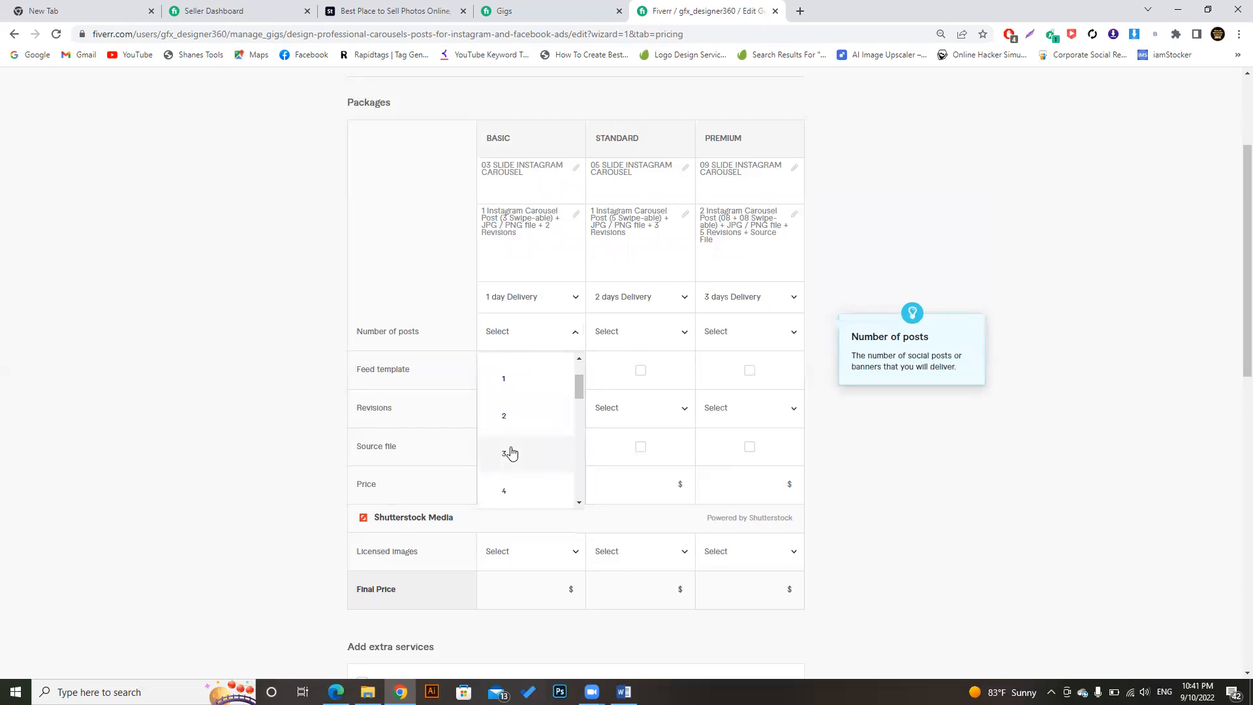
pyautogui.click(511, 451)
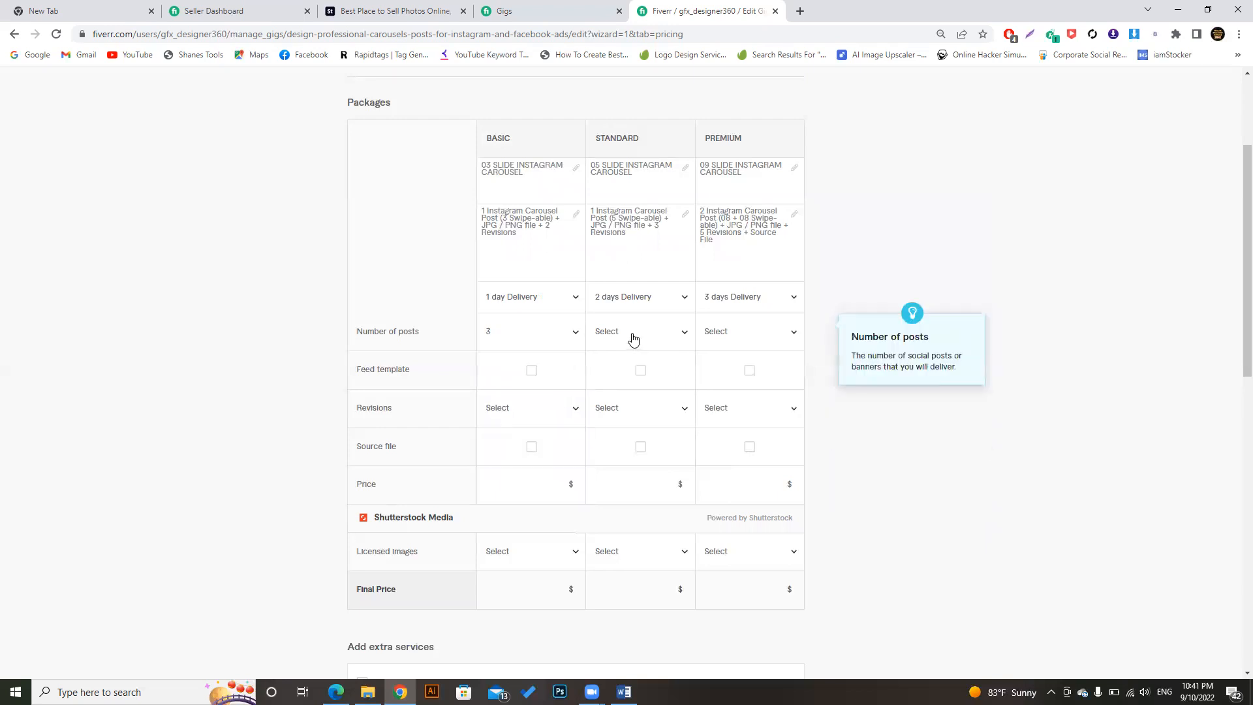
# Set the number of posts to 1 for Basic, 1 for Standard and 2 for Premium.
pyautogui.click(555, 336)
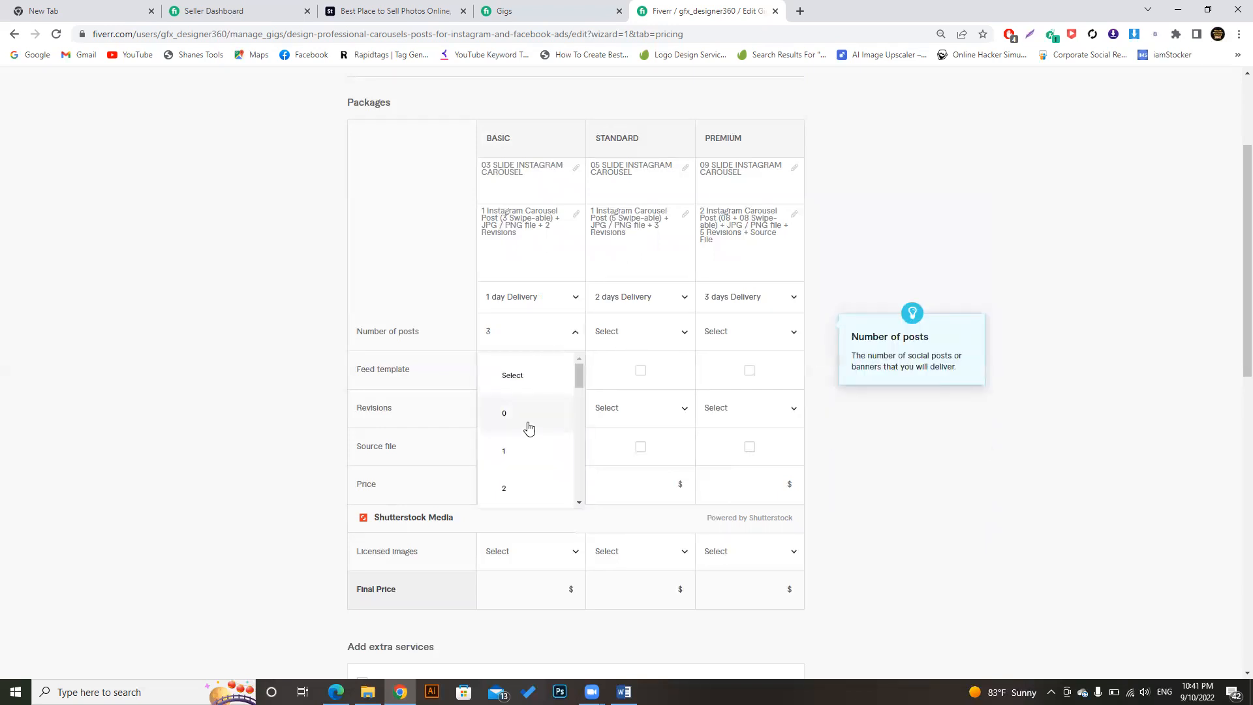
pyautogui.click(521, 449)
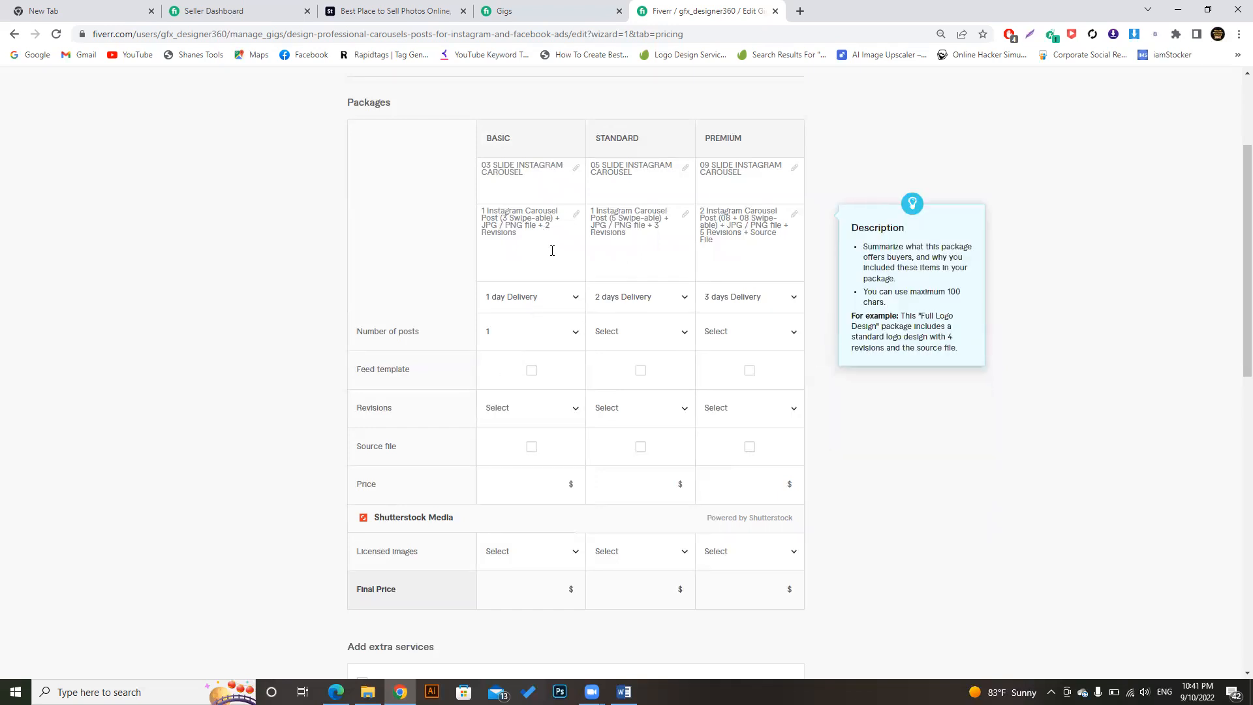
pyautogui.click(675, 331)
pyautogui.click(616, 451)
pyautogui.click(766, 333)
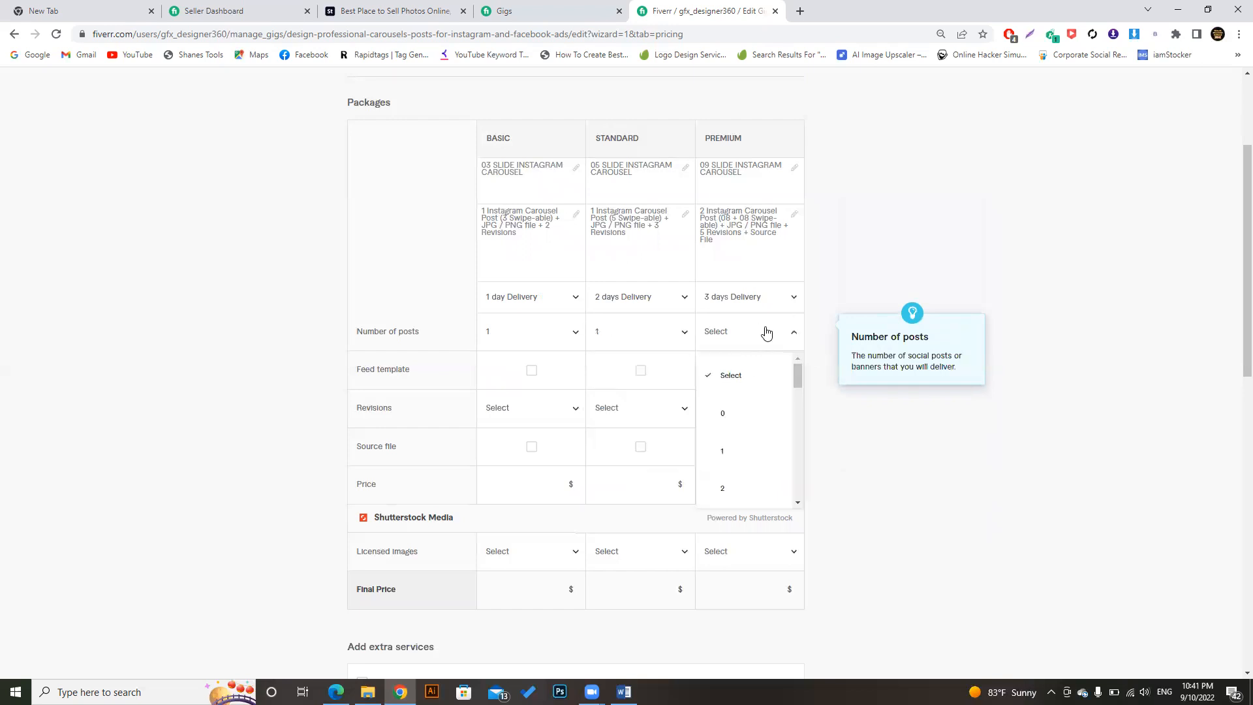
pyautogui.click(738, 488)
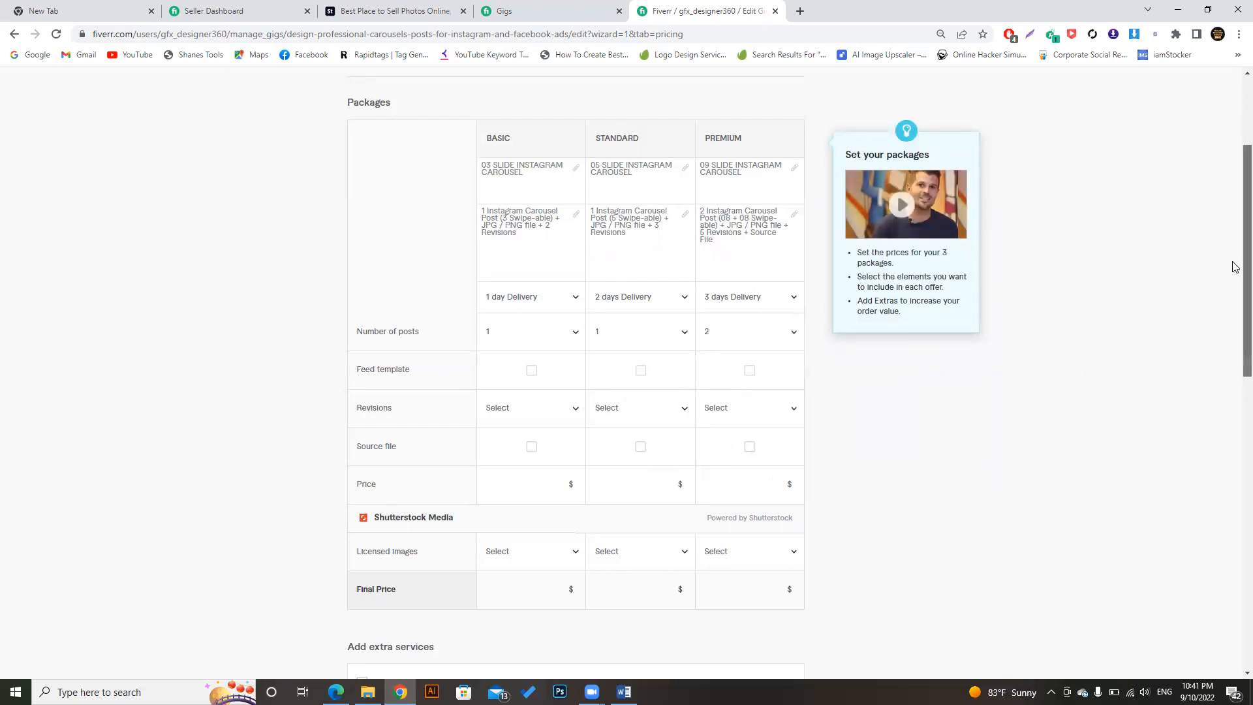
# Include the feed template in the Premium package only.
pyautogui.scroll(1, 1230, 255)
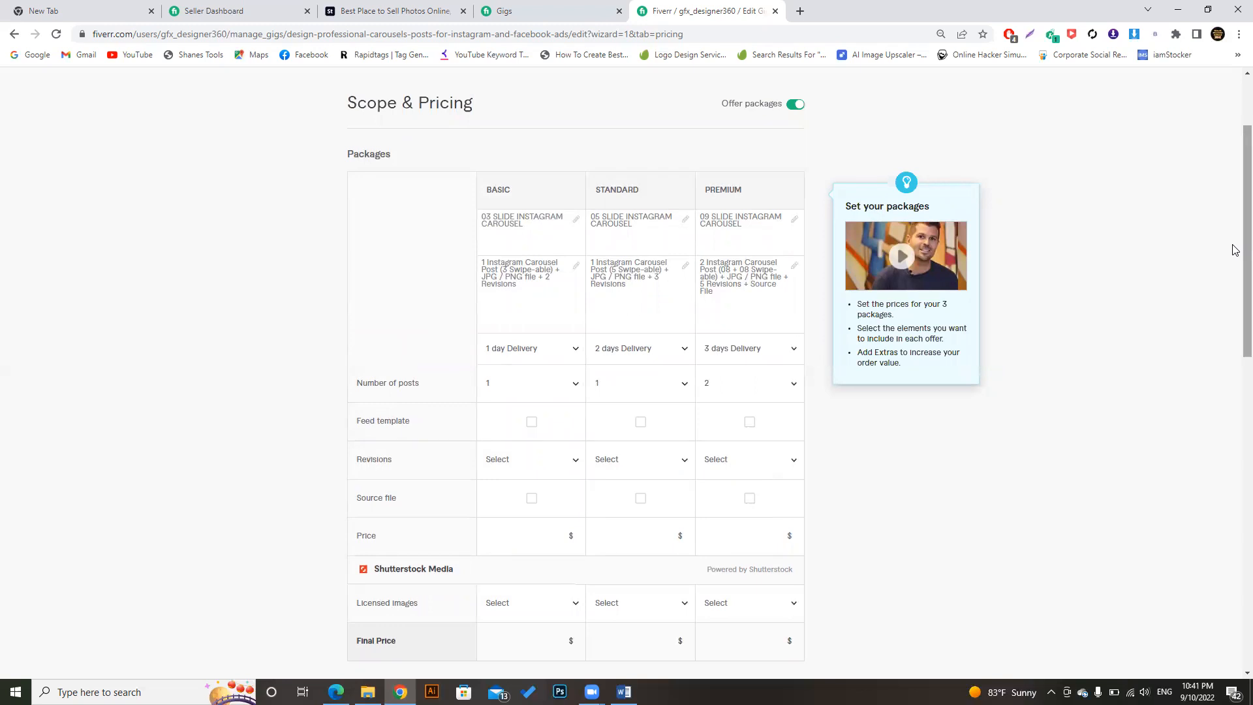
pyautogui.scroll(-1, 1234, 229)
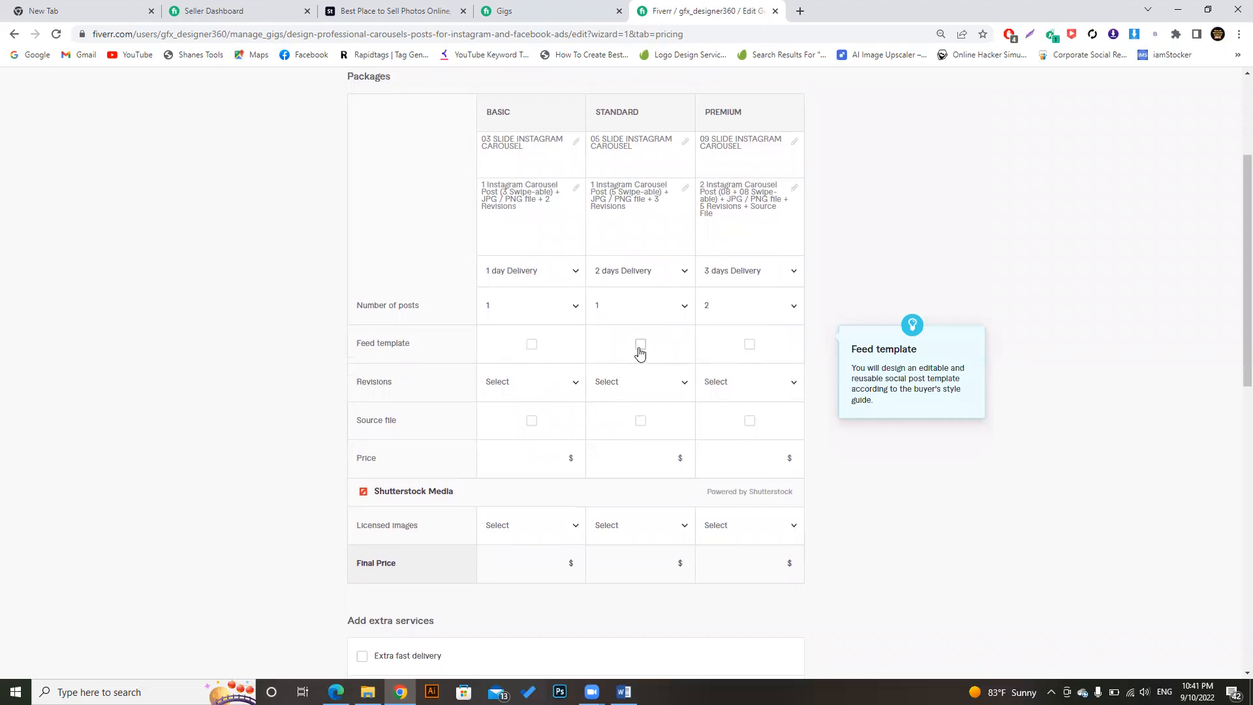
pyautogui.click(751, 346)
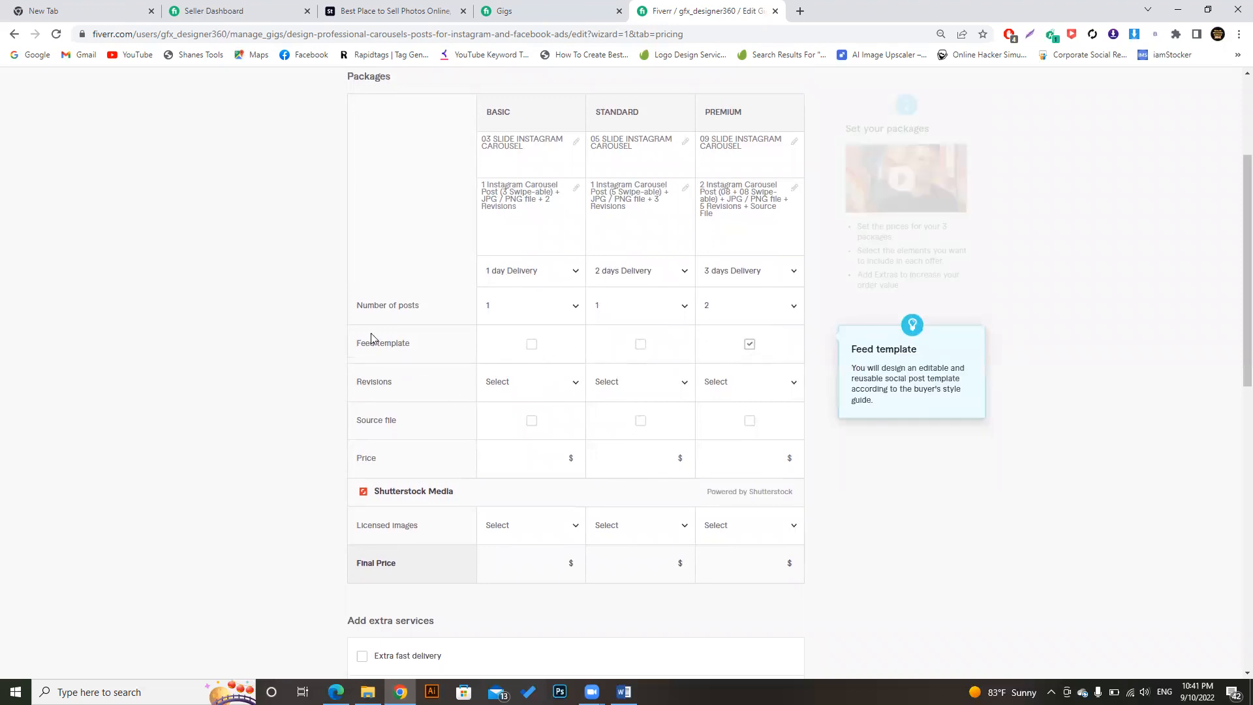
# Set the number of revisions to 2 for Basic, 3 for Standard and UNLIMITED for Premium.
pyautogui.click(551, 387)
pyautogui.moveTo(580, 429); pyautogui.dragTo(575, 434)
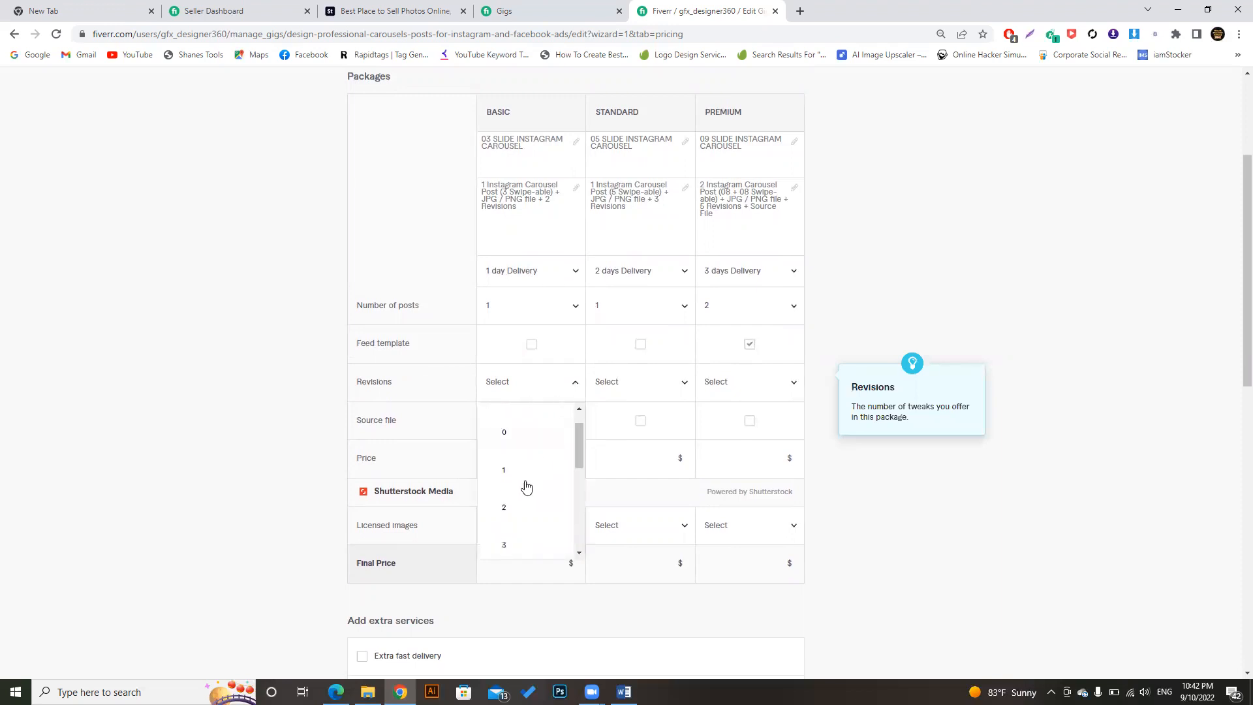
pyautogui.click(515, 506)
pyautogui.click(679, 393)
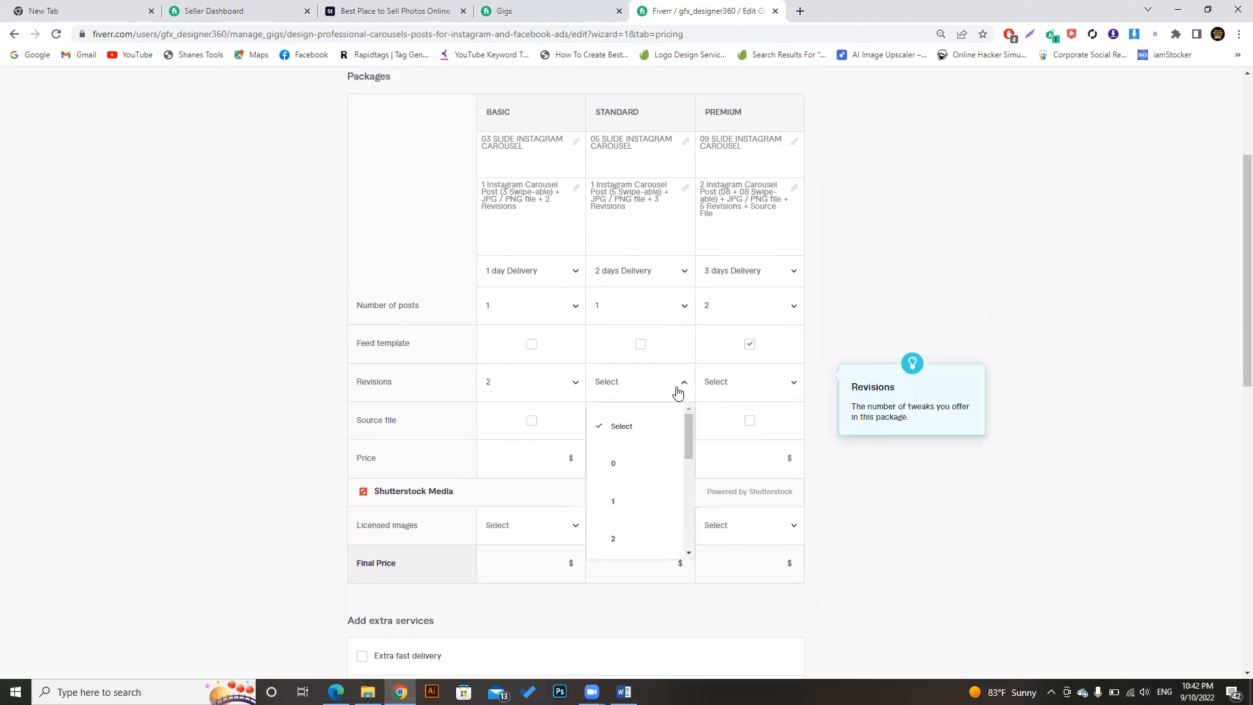
pyautogui.scroll(-1, 648, 481)
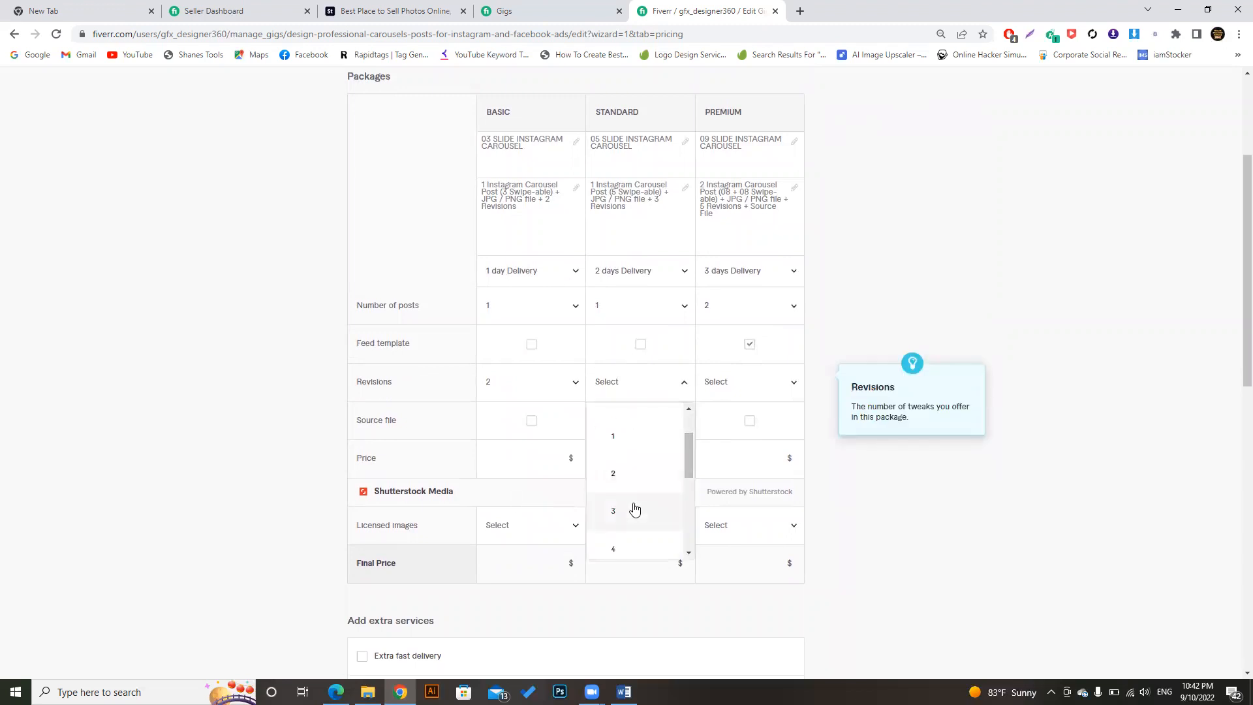
pyautogui.click(633, 507)
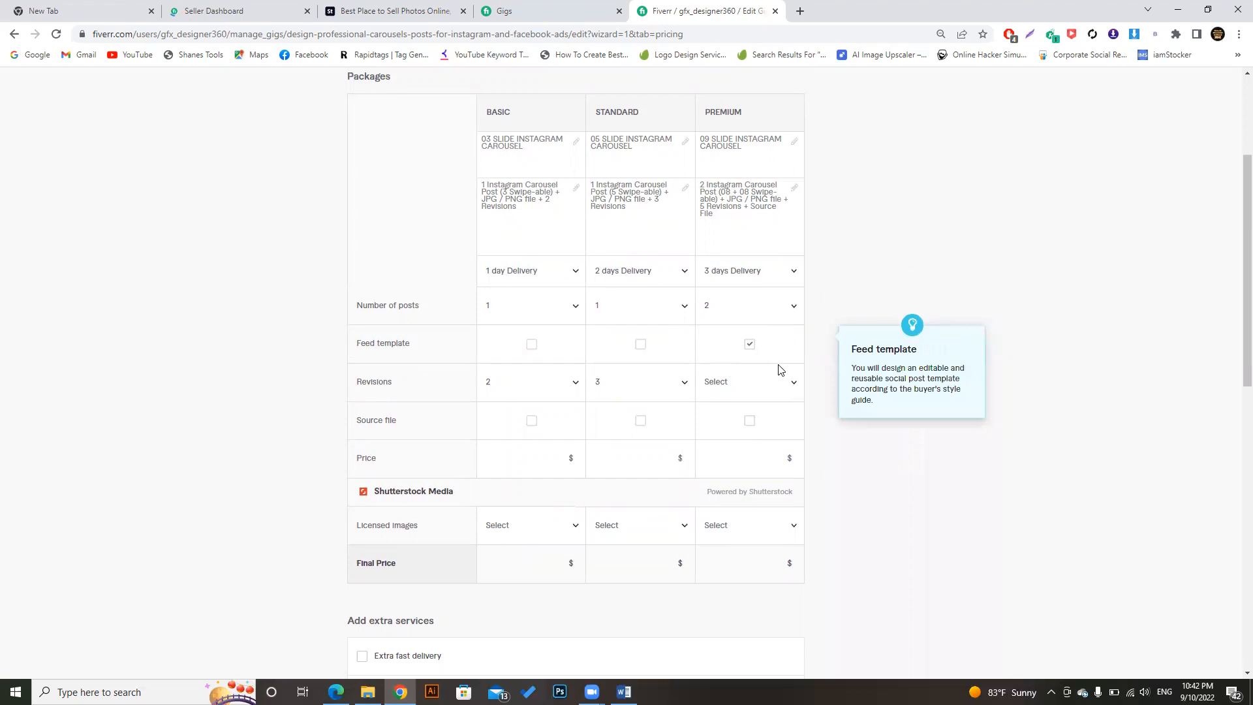
pyautogui.click(780, 386)
pyautogui.moveTo(798, 432); pyautogui.dragTo(748, 526)
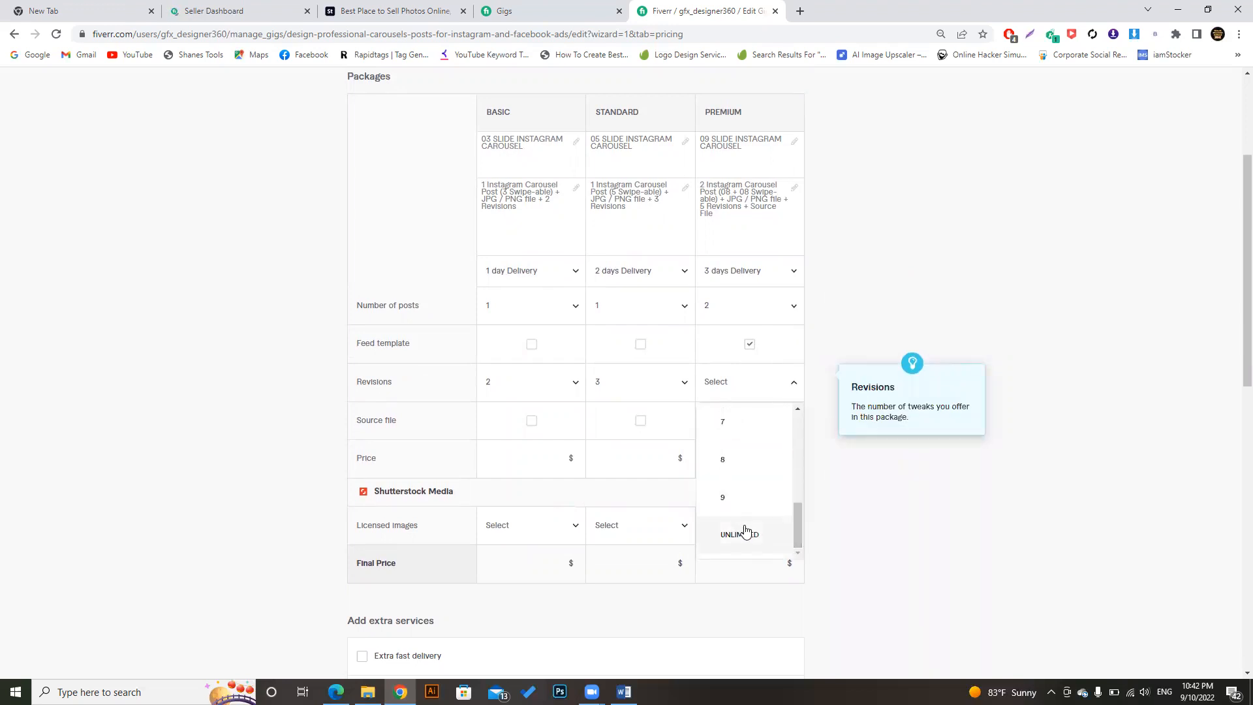
pyautogui.click(744, 532)
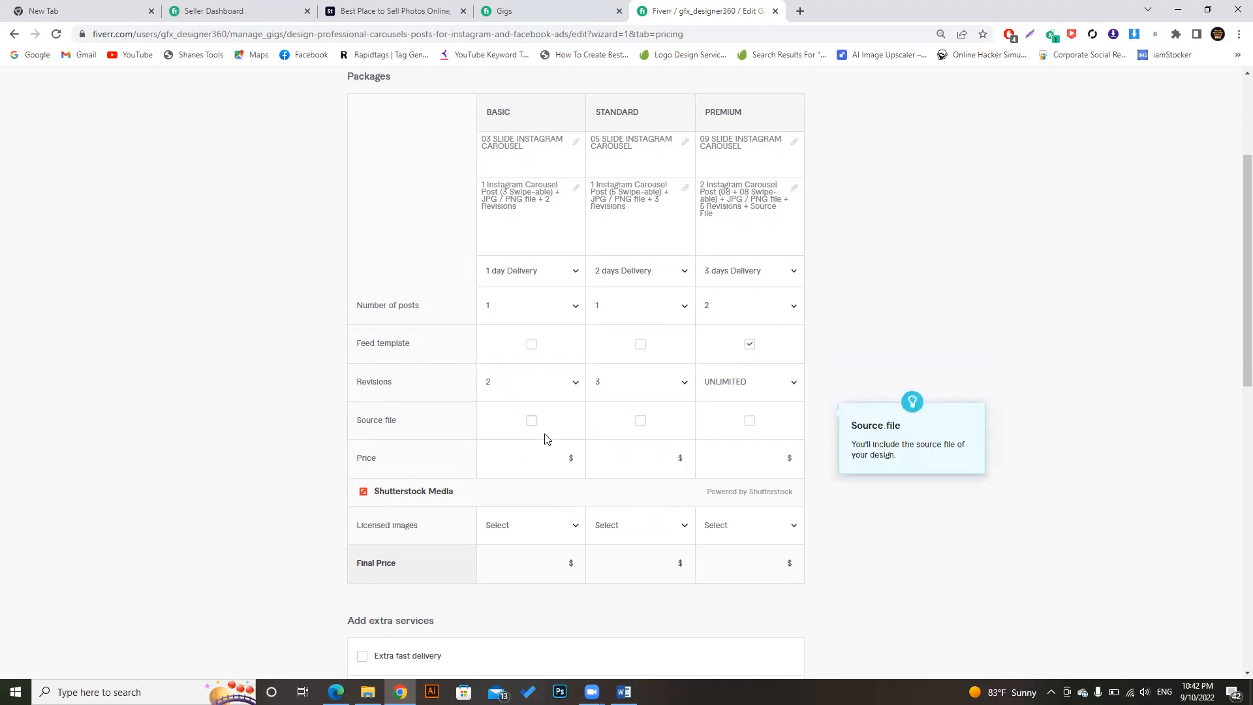
# Include the source file in the Premium package only and price Basic at $5, Standard at $10 and Premium at $20.
pyautogui.click(749, 423)
pyautogui.click(667, 459)
pyautogui.write('10')
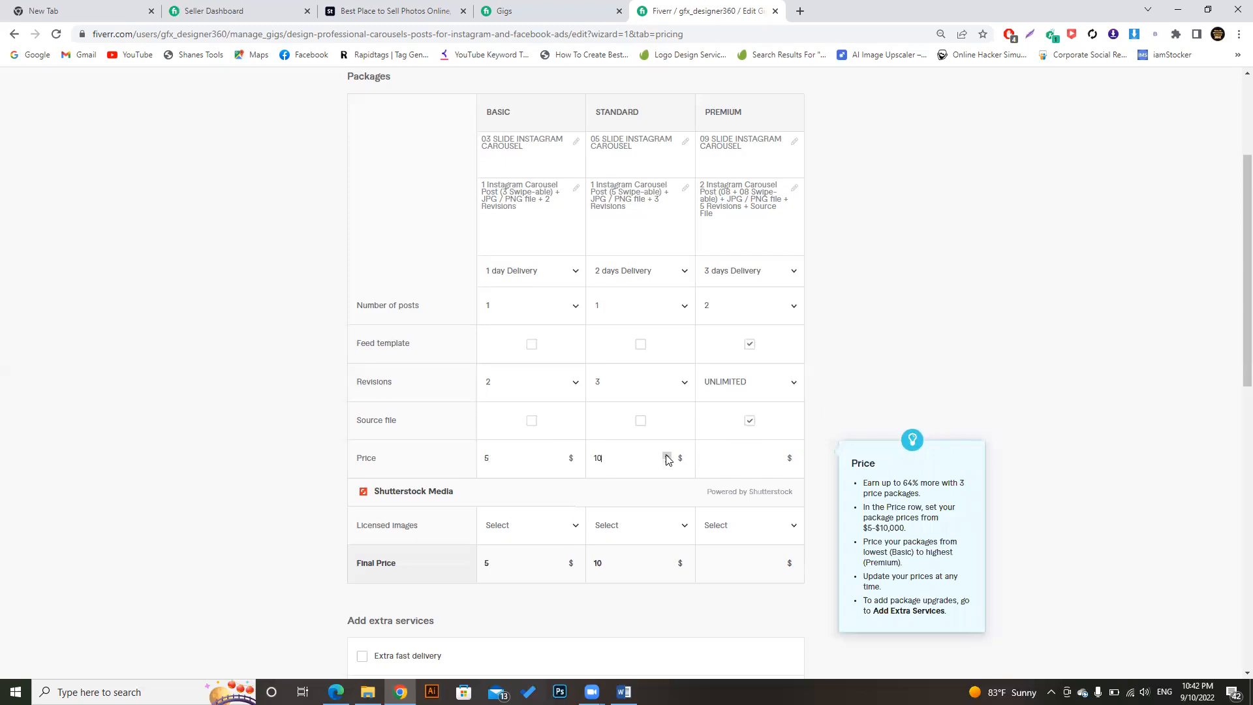
pyautogui.press('Tab')
pyautogui.write('10')
# Offer extra fast delivery in 1 day for an extra $10 on Premium and an extra $5 on Standard.
pyautogui.scroll(-2, 1235, 258)
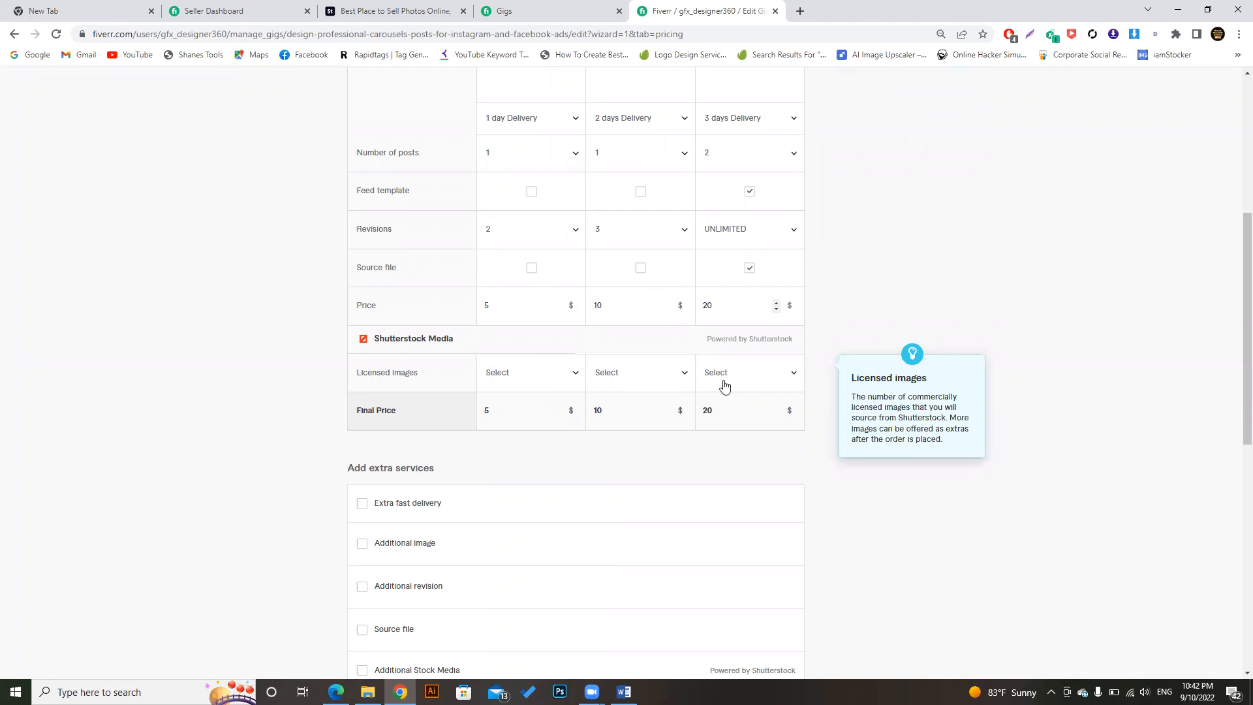
pyautogui.moveTo(1234, 329); pyautogui.dragTo(1233, 406)
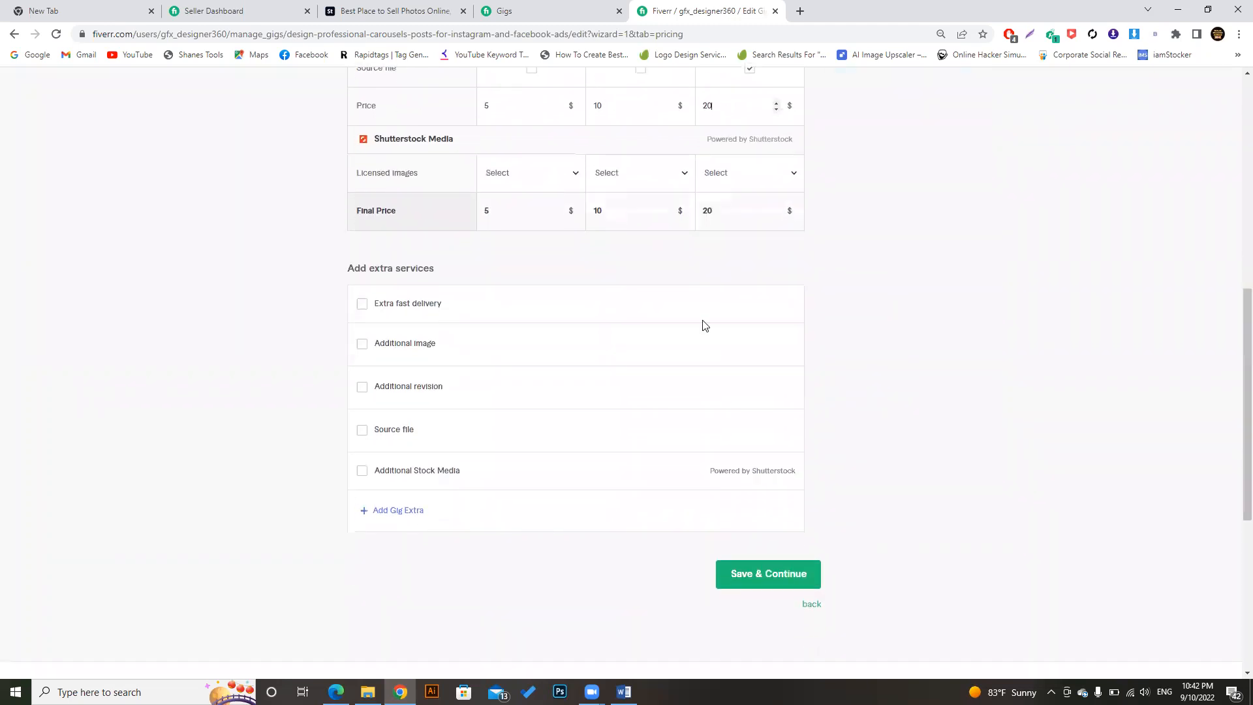
pyautogui.click(363, 306)
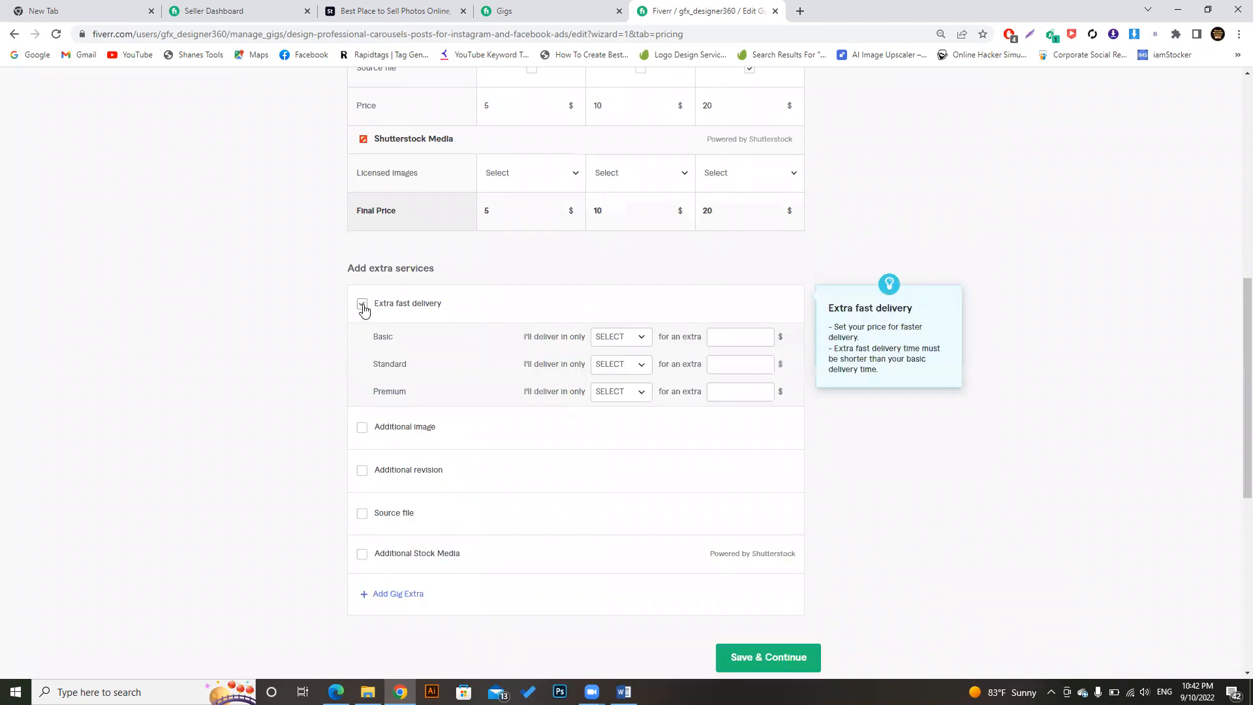
pyautogui.click(640, 396)
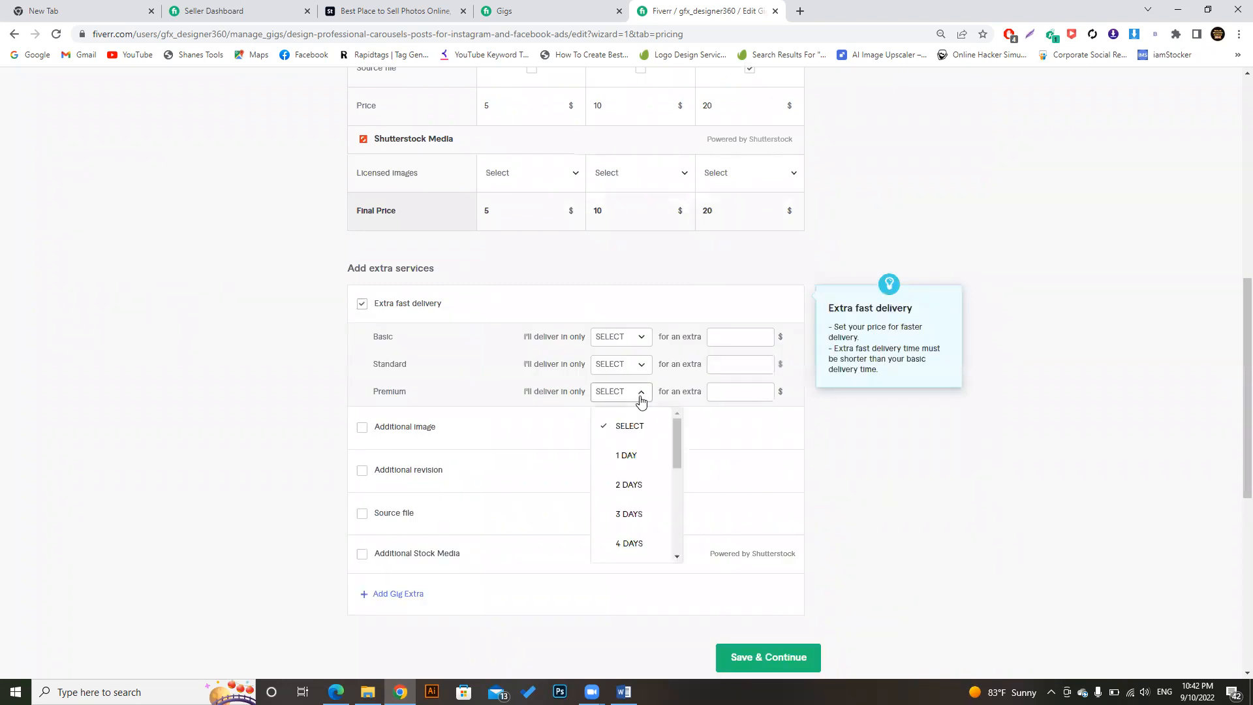
pyautogui.click(632, 455)
pyautogui.moveTo(643, 457); pyautogui.dragTo(727, 392)
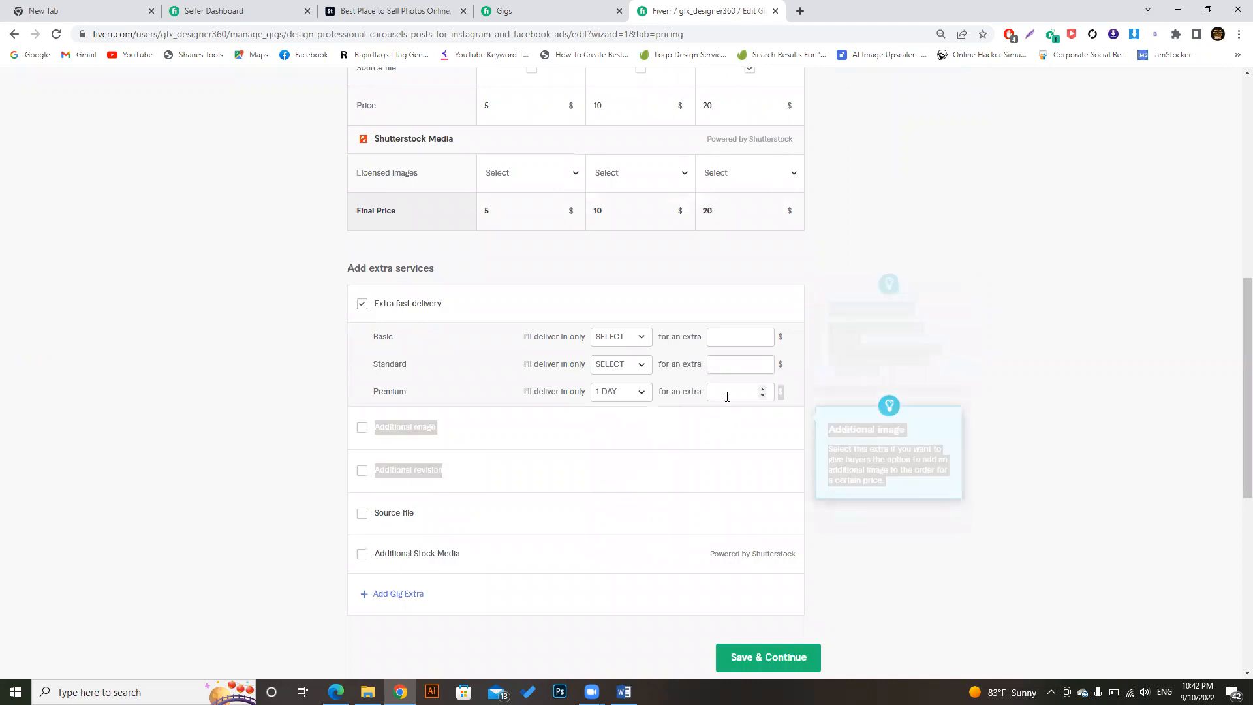
pyautogui.click(761, 391)
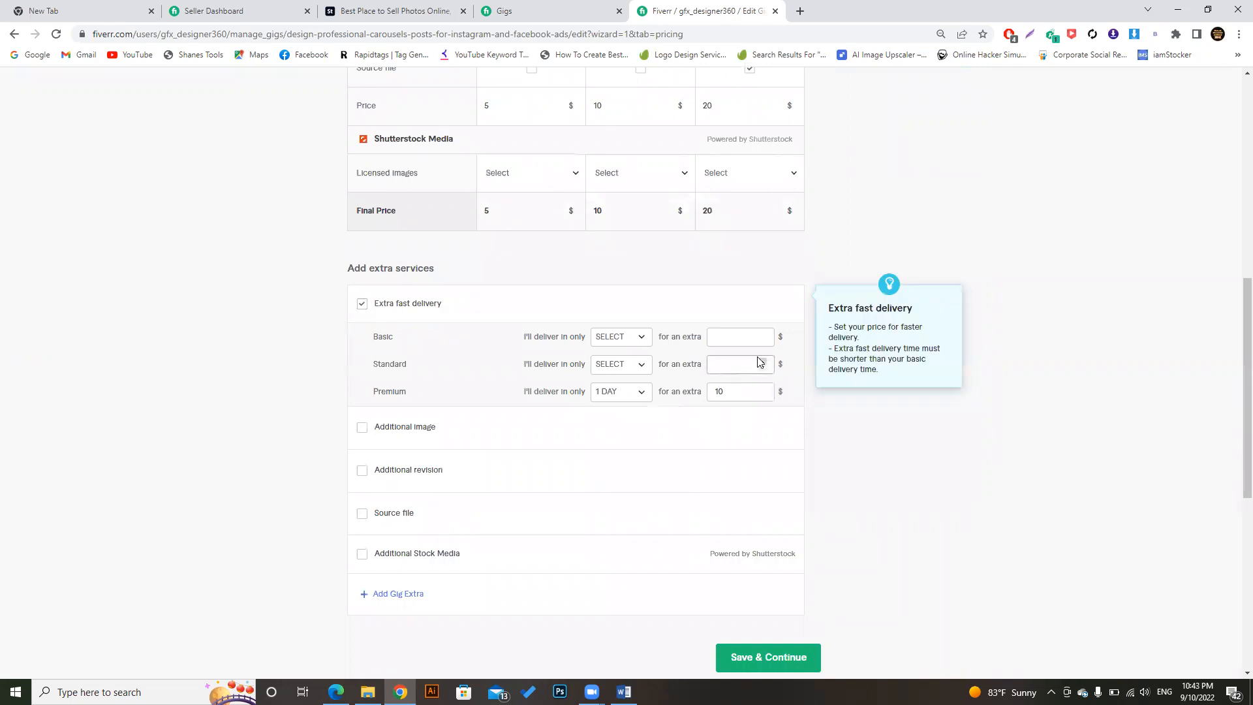
pyautogui.click(637, 366)
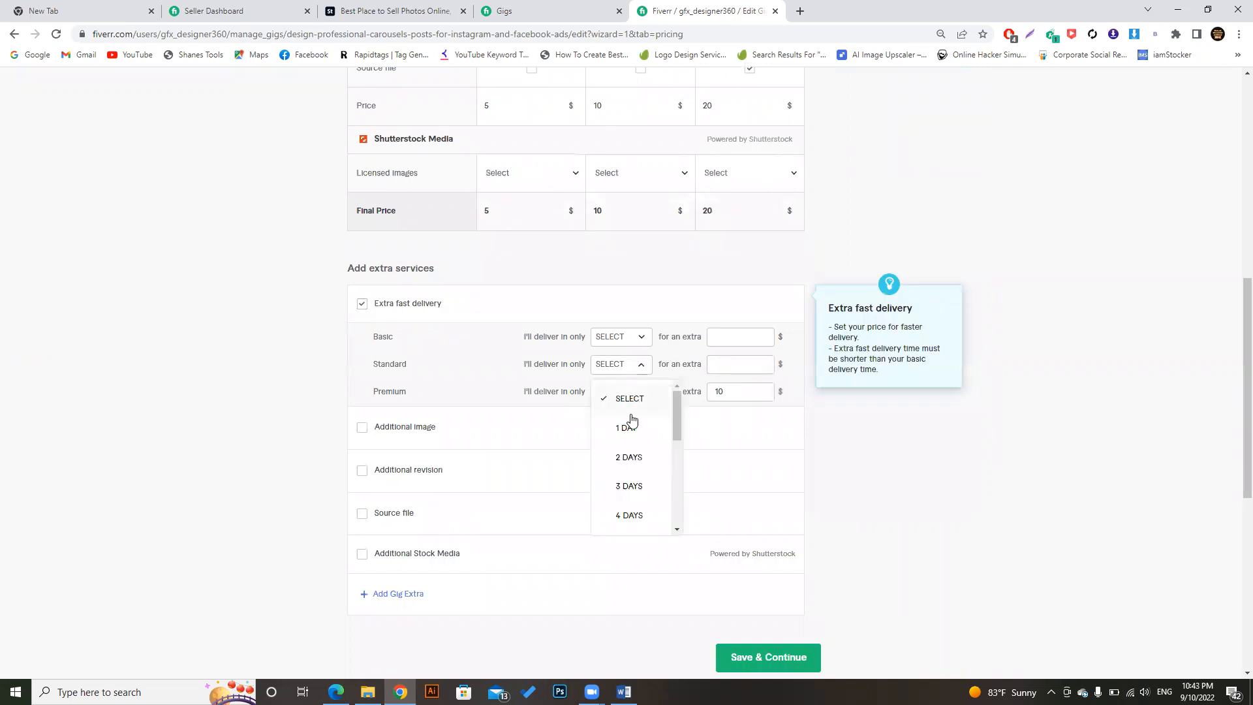
pyautogui.click(630, 432)
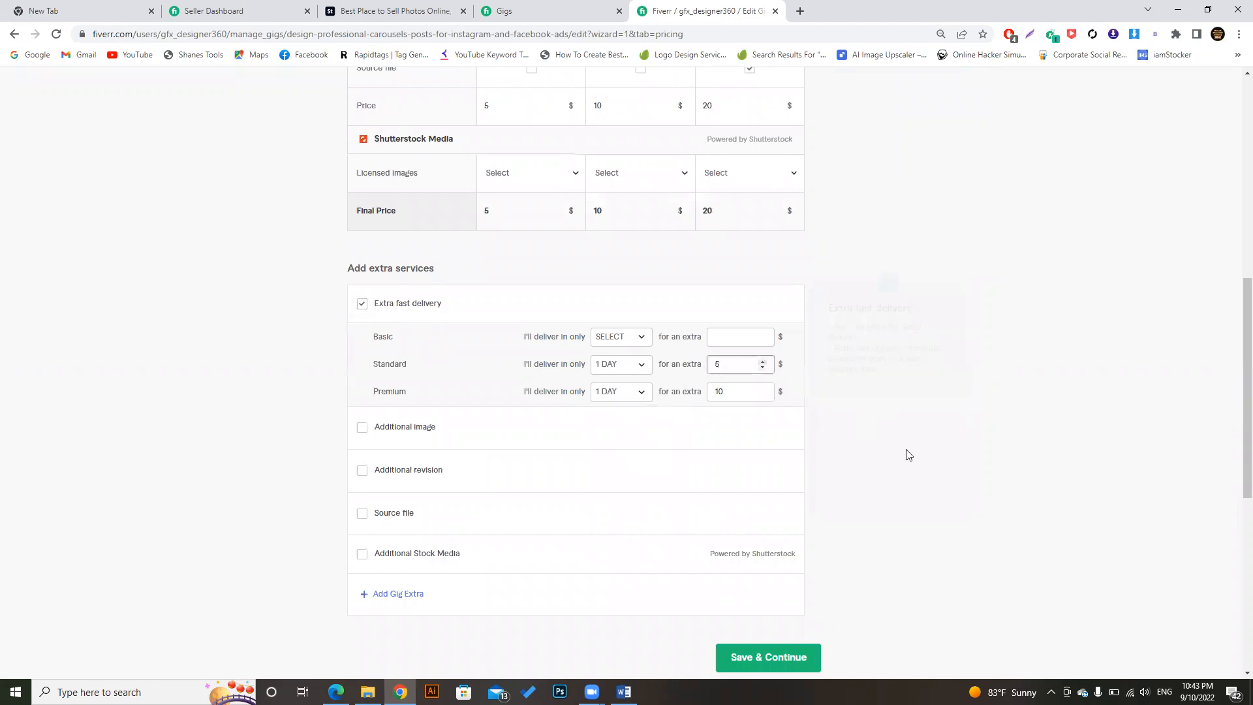
# Offer an additional revision as an extra service for $5 and 1 additional day.
pyautogui.scroll(1, 1235, 324)
pyautogui.scroll(5, 1235, 324)
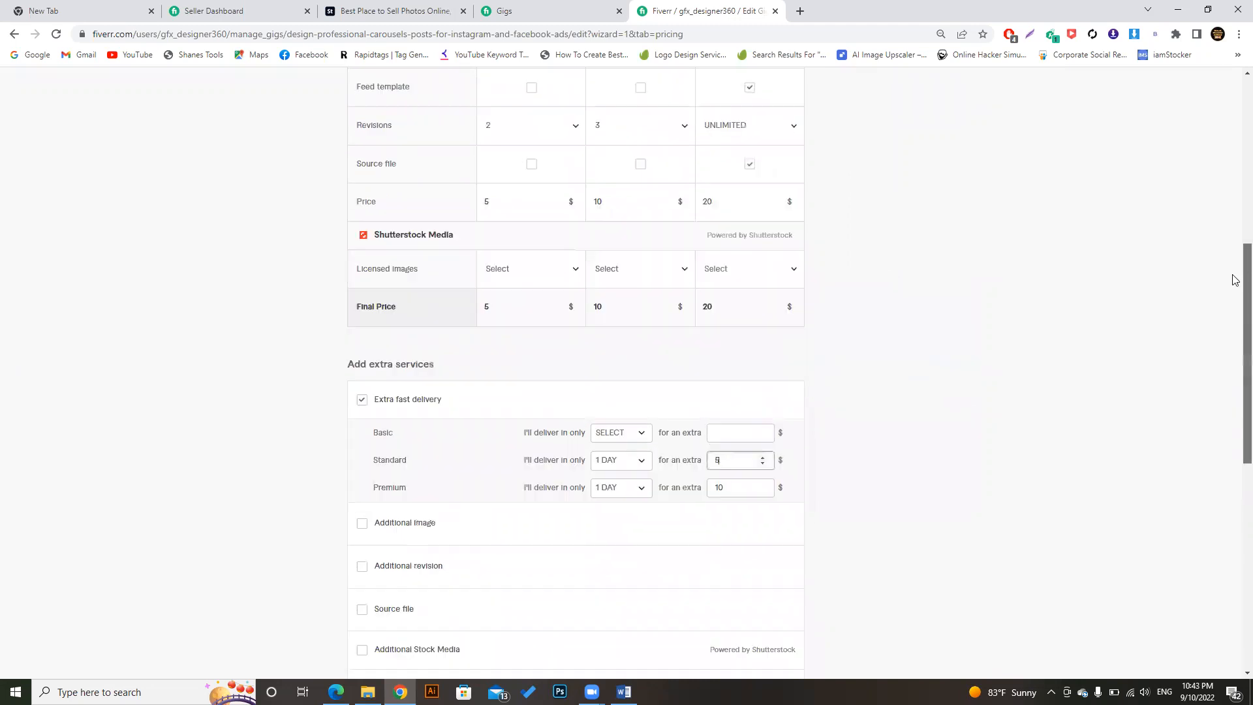
pyautogui.scroll(-3, 1235, 215)
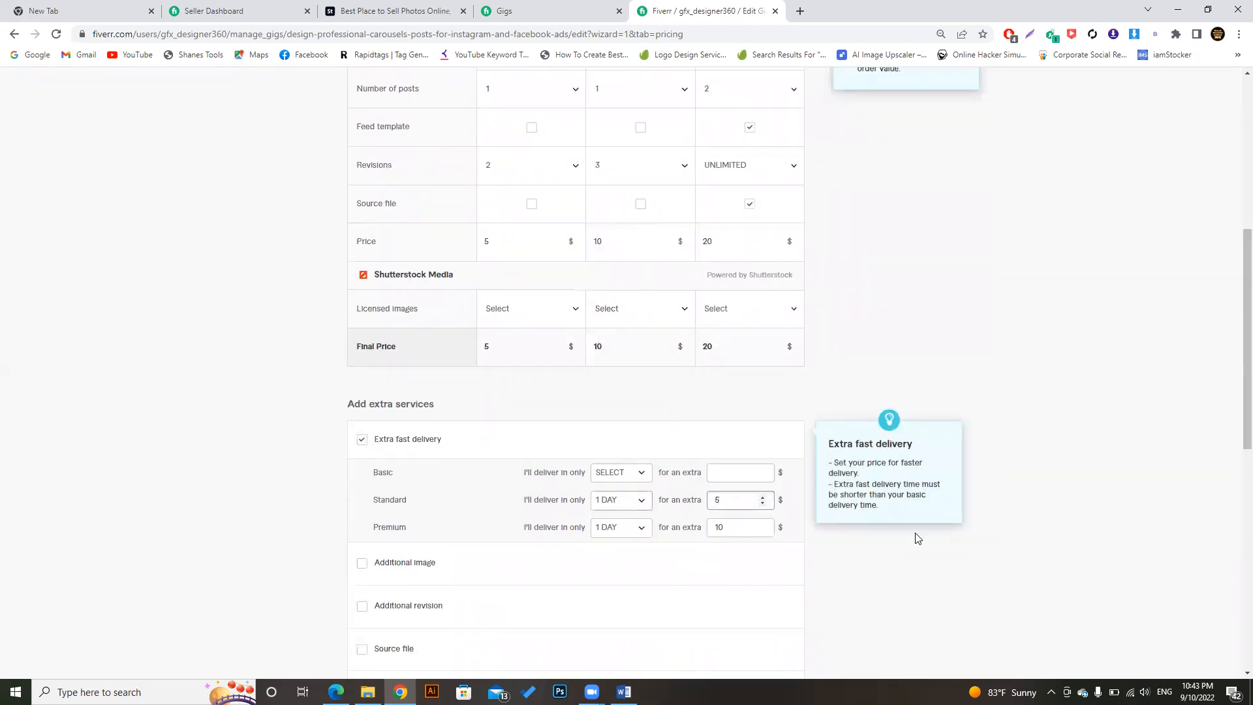
pyautogui.scroll(-3, 1234, 411)
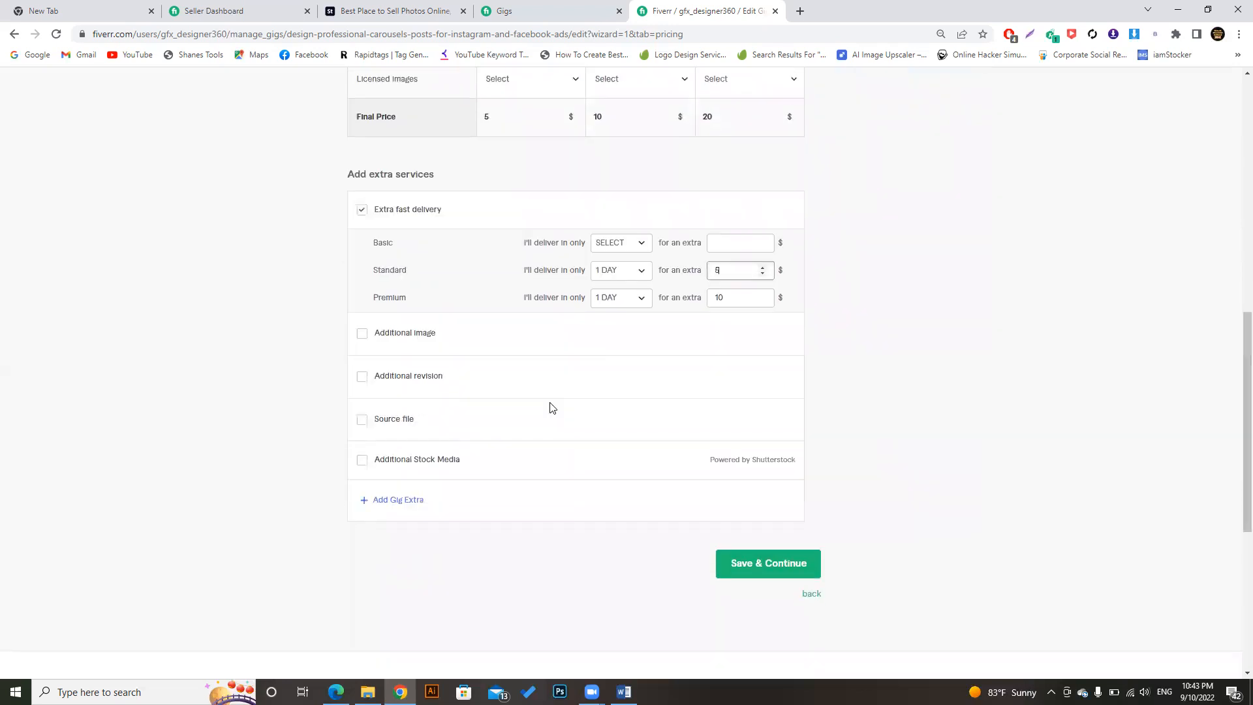
pyautogui.click(362, 379)
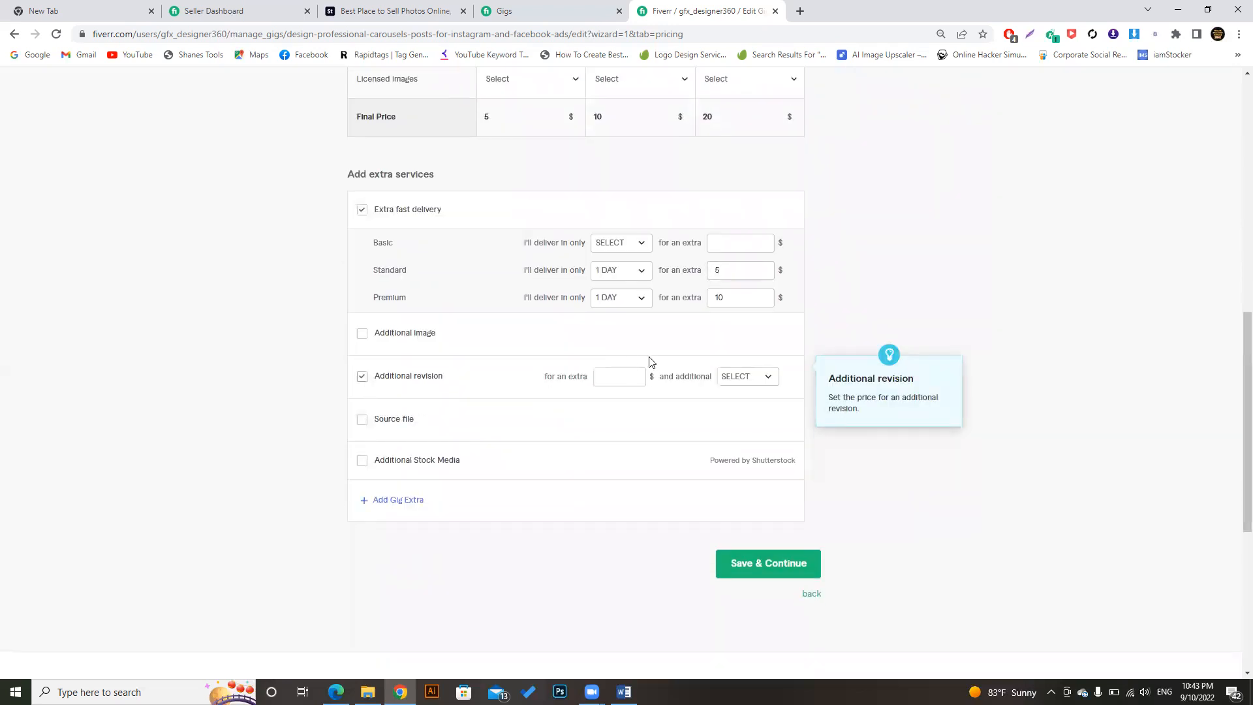
pyautogui.click(634, 377)
pyautogui.write('5')
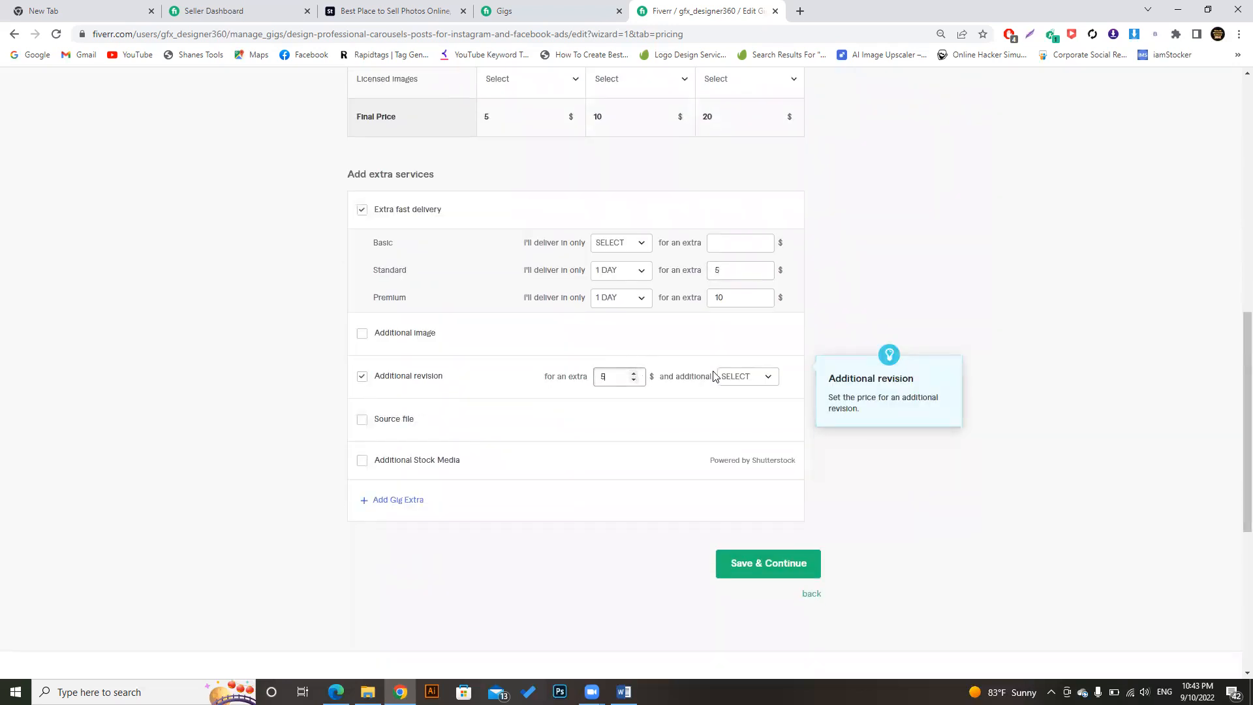
pyautogui.click(759, 377)
pyautogui.click(757, 433)
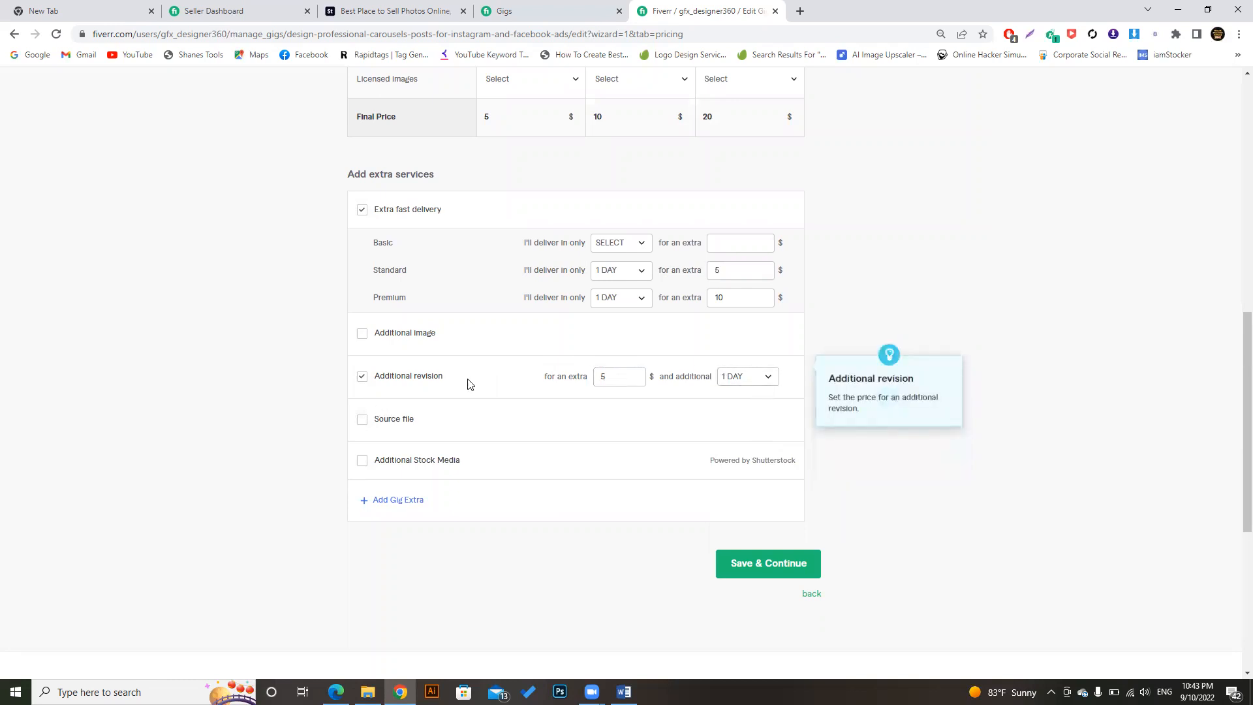
# Offer the source file as an extra service for $5, then save the pricing and continue to the gig description.
pyautogui.scroll(1, 1232, 358)
pyautogui.scroll(-1, 1234, 360)
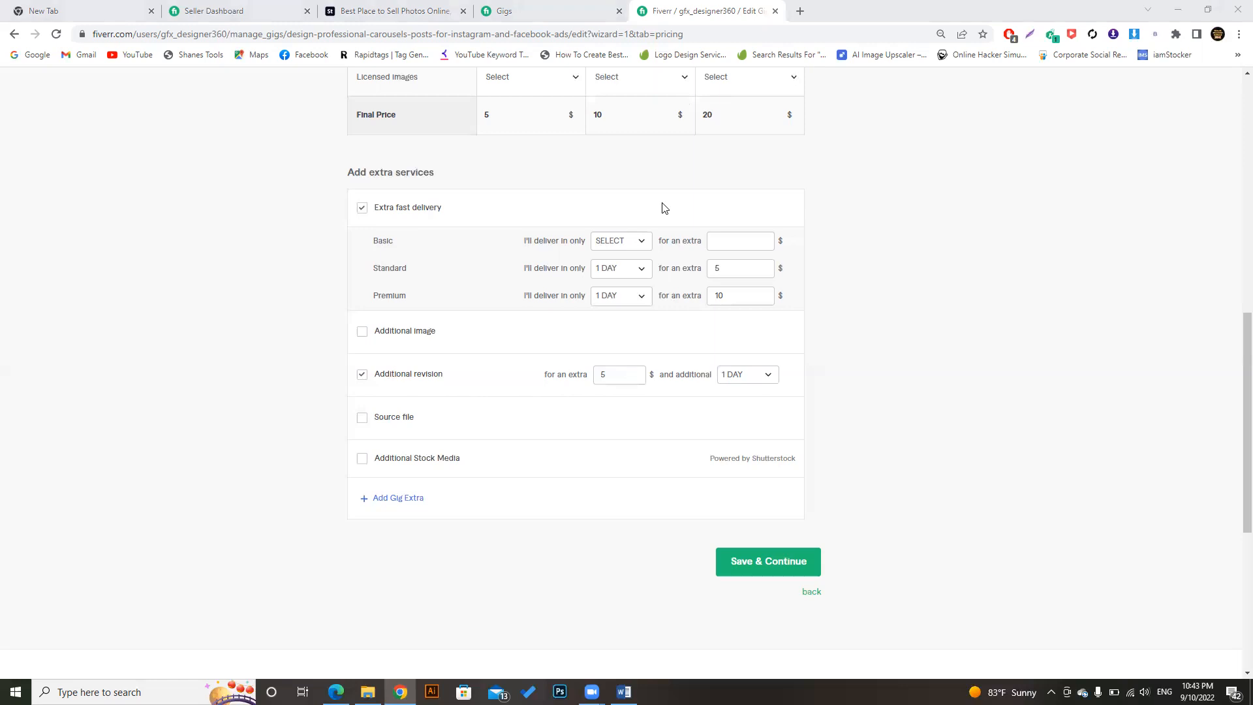
pyautogui.moveTo(738, 205)
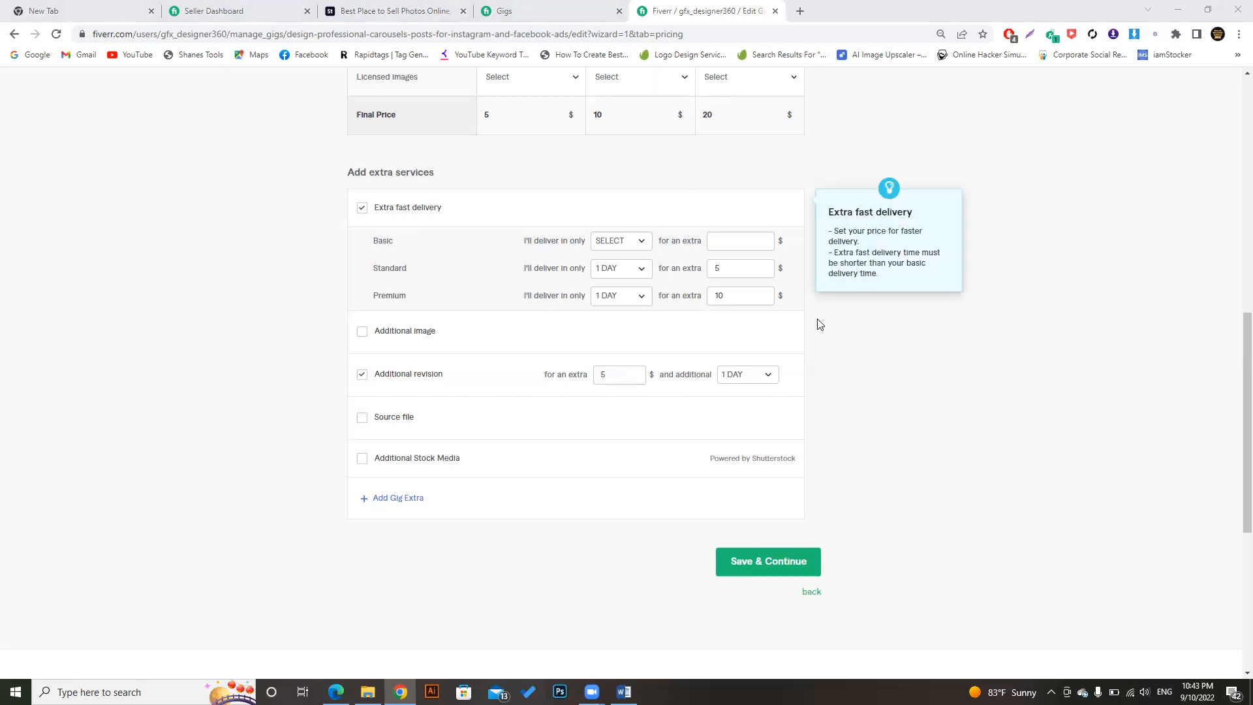
pyautogui.click(362, 419)
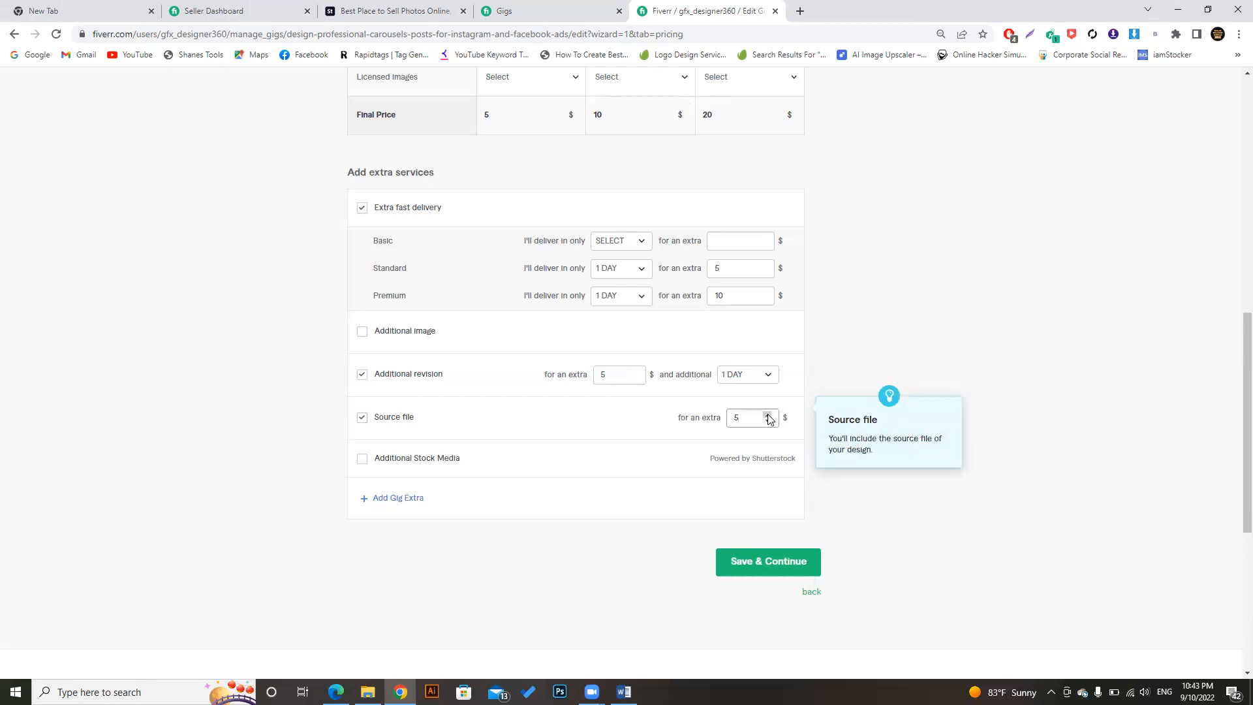
pyautogui.scroll(1, 1235, 394)
pyautogui.scroll(3, 1235, 394)
pyautogui.scroll(-4, 1234, 352)
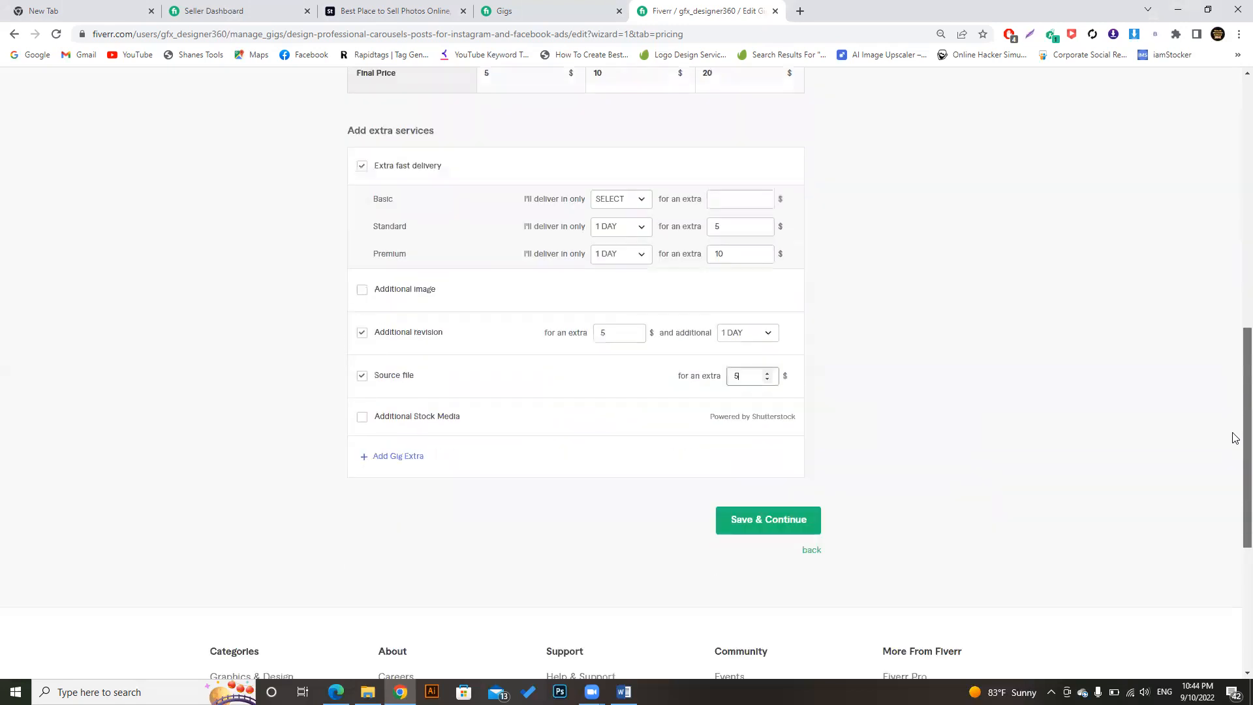
pyautogui.scroll(-1, 1233, 473)
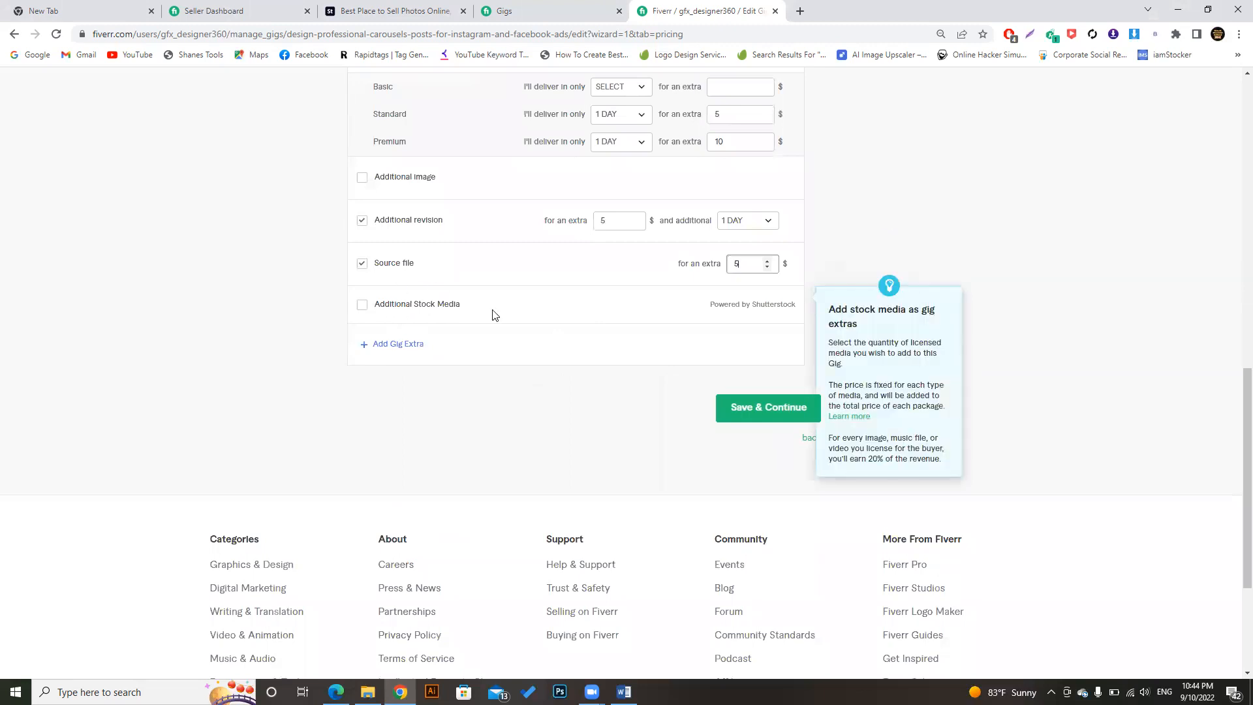
pyautogui.click(759, 406)
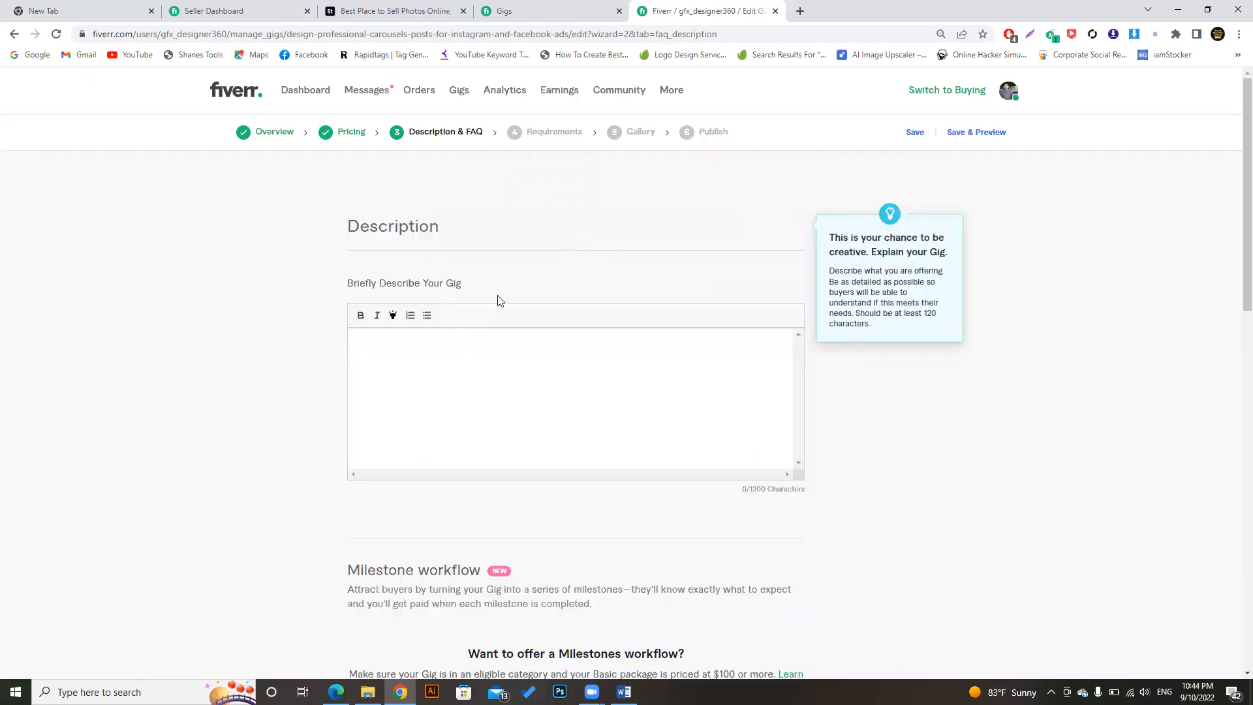
# Copy the carousel description, from its opening paragraph through the contact invitation, from the Word document Instagram Carousels Posts into the gig description in Chrome.
pyautogui.click(624, 691)
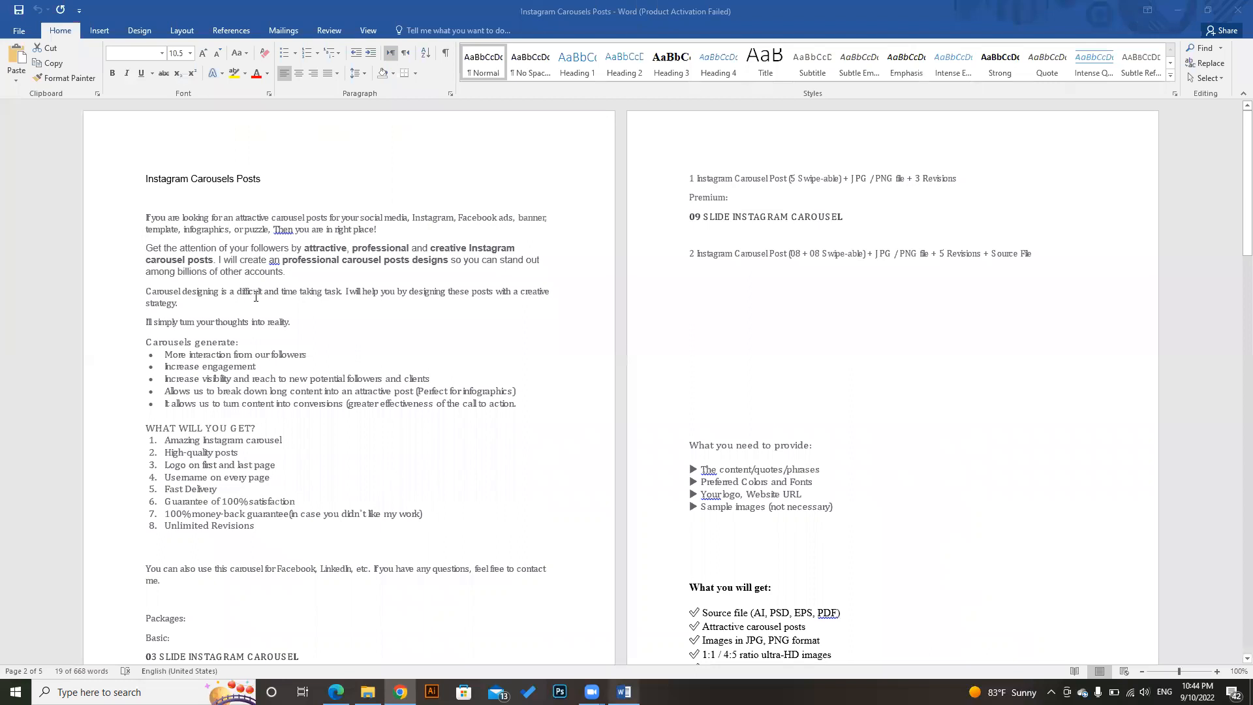
pyautogui.moveTo(146, 213); pyautogui.dragTo(377, 590)
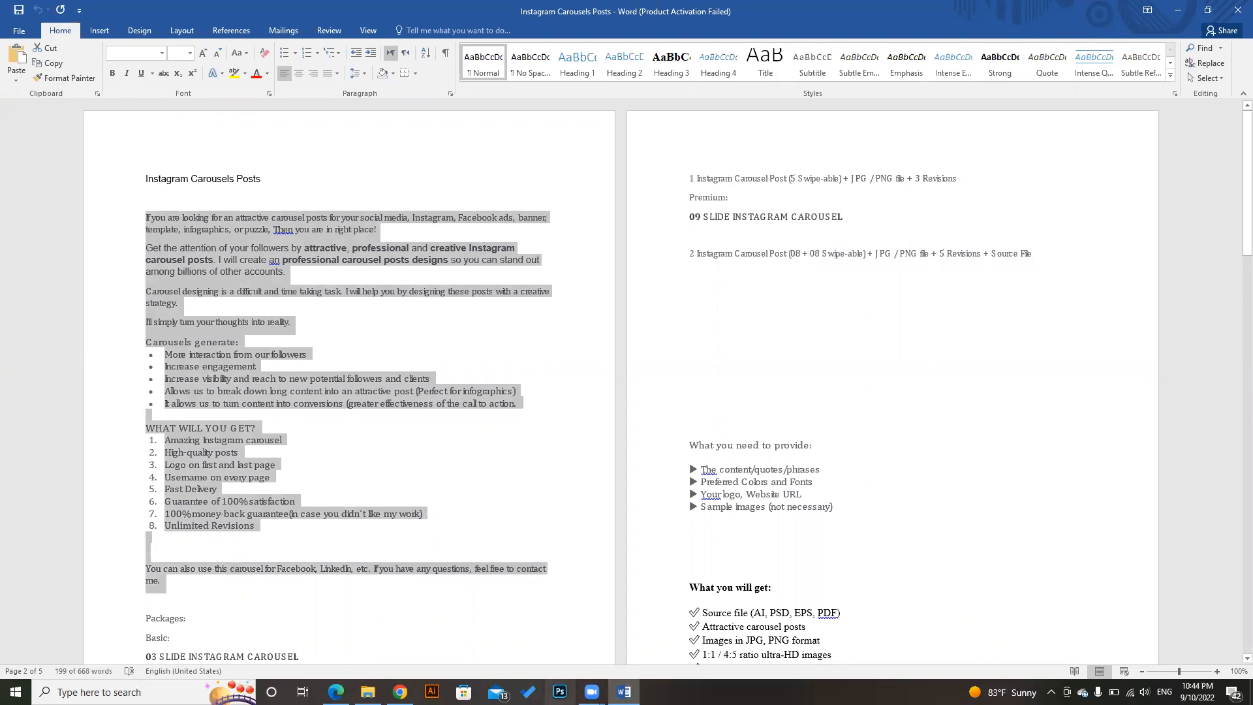
pyautogui.click(399, 692)
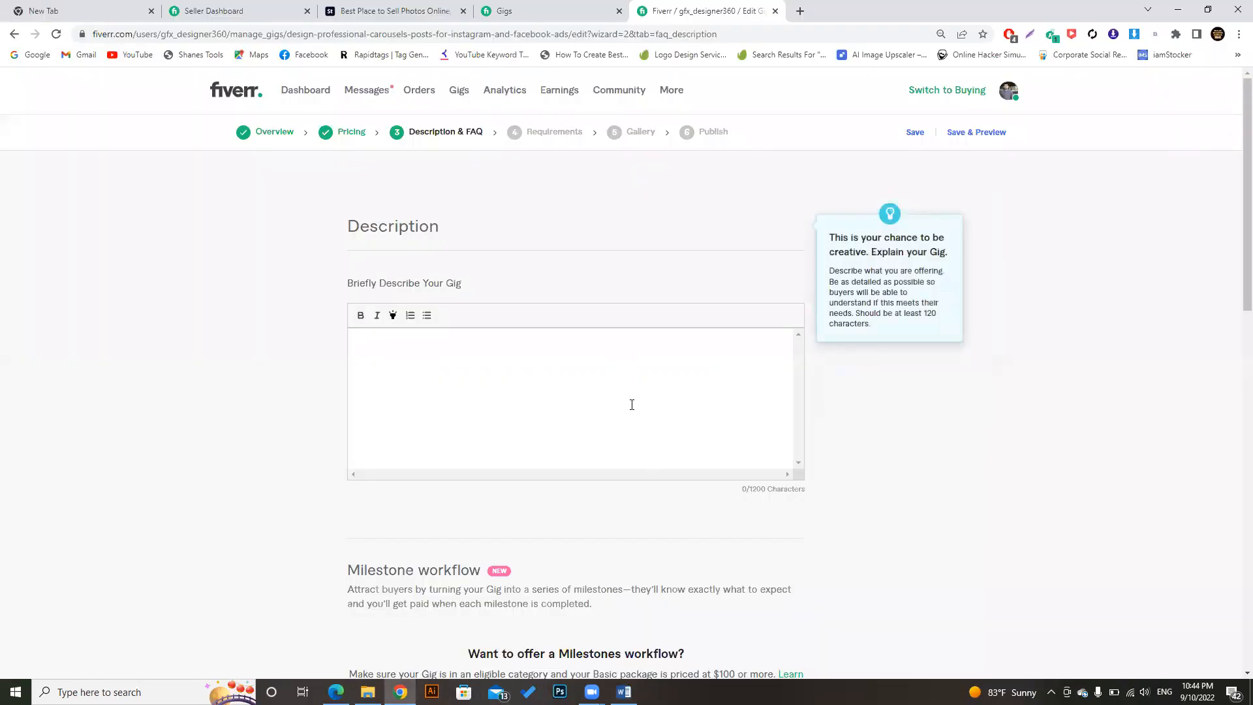
pyautogui.hotkey('ctrl', 'v')
# Delete the "Carousel designing is a difficult and time taking task" paragraph and the line "I'll simply turn your thoughts into reality." from the description.
pyautogui.moveTo(785, 422); pyautogui.dragTo(793, 331)
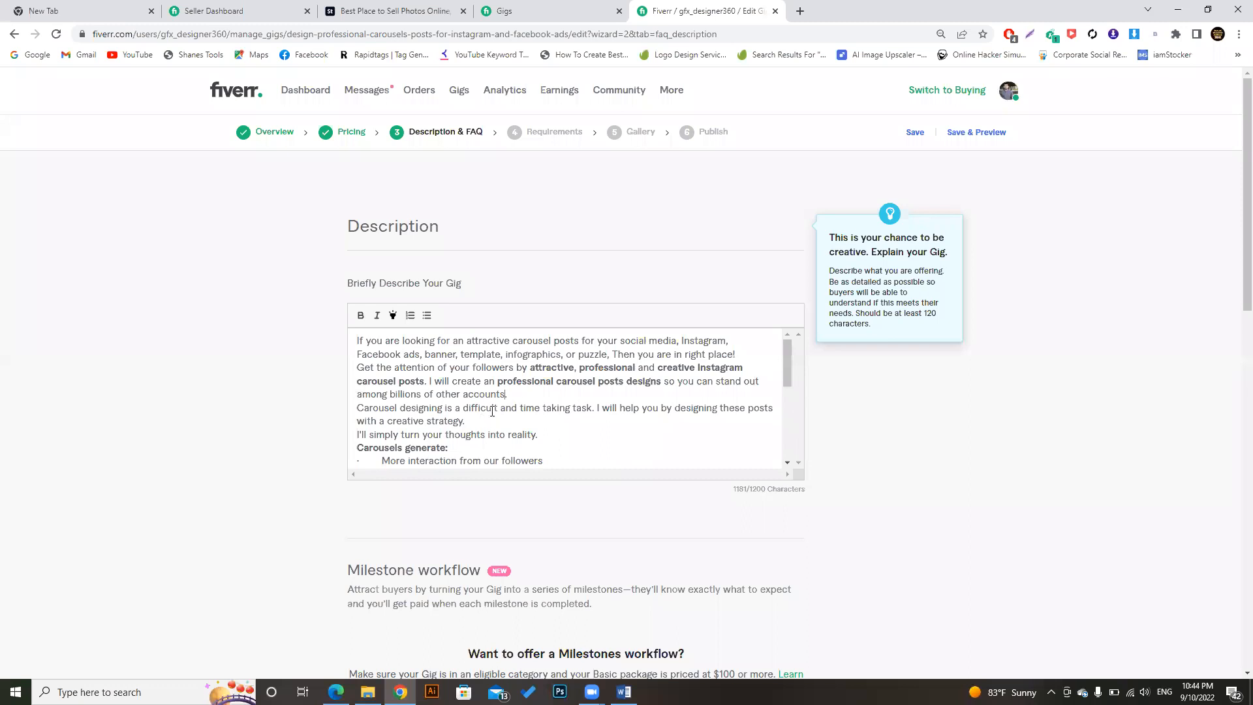
pyautogui.moveTo(788, 365)
pyautogui.mouseDown()
pyautogui.moveTo(790, 461)
pyautogui.moveTo(795, 365)
pyautogui.mouseUp()
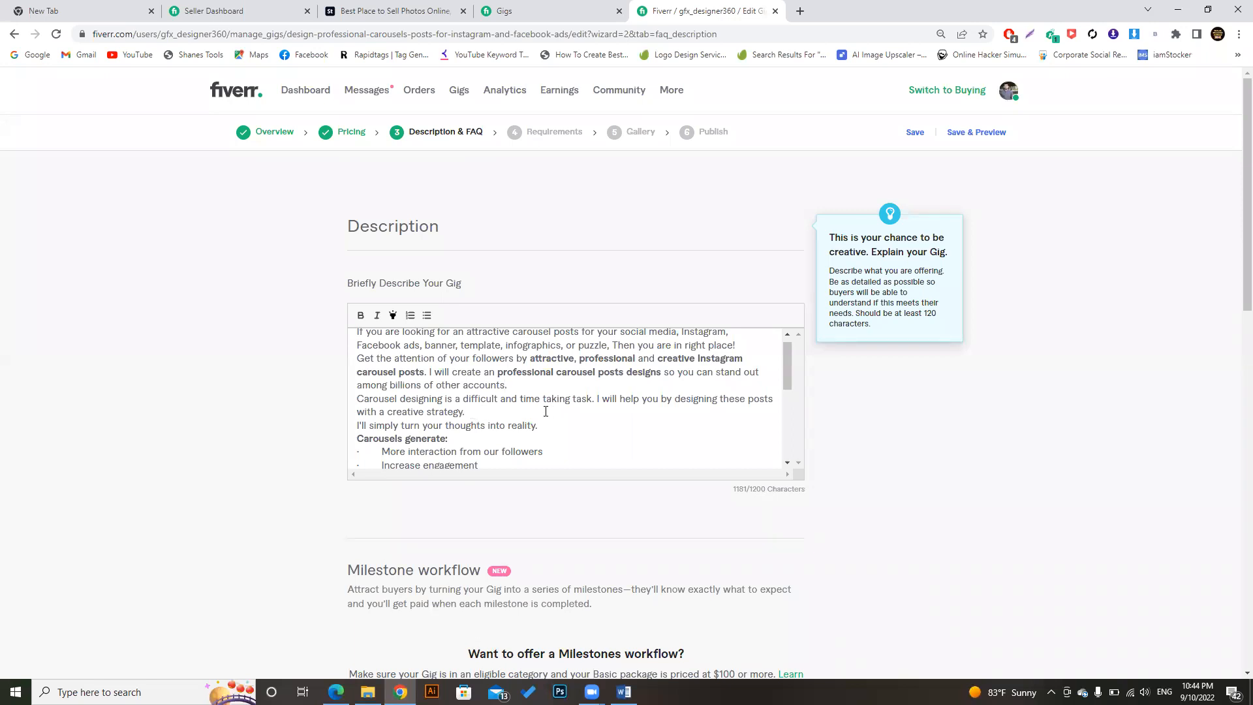
pyautogui.moveTo(466, 412); pyautogui.dragTo(357, 401)
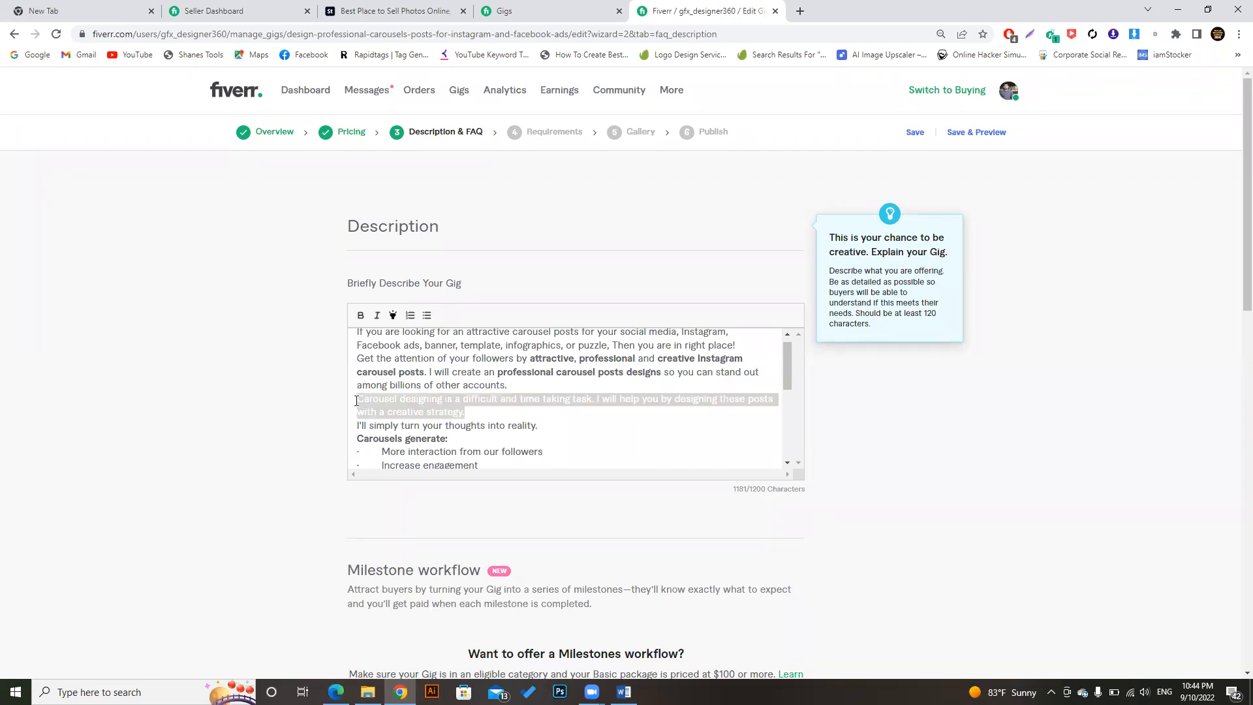
pyautogui.press('BackSpace')
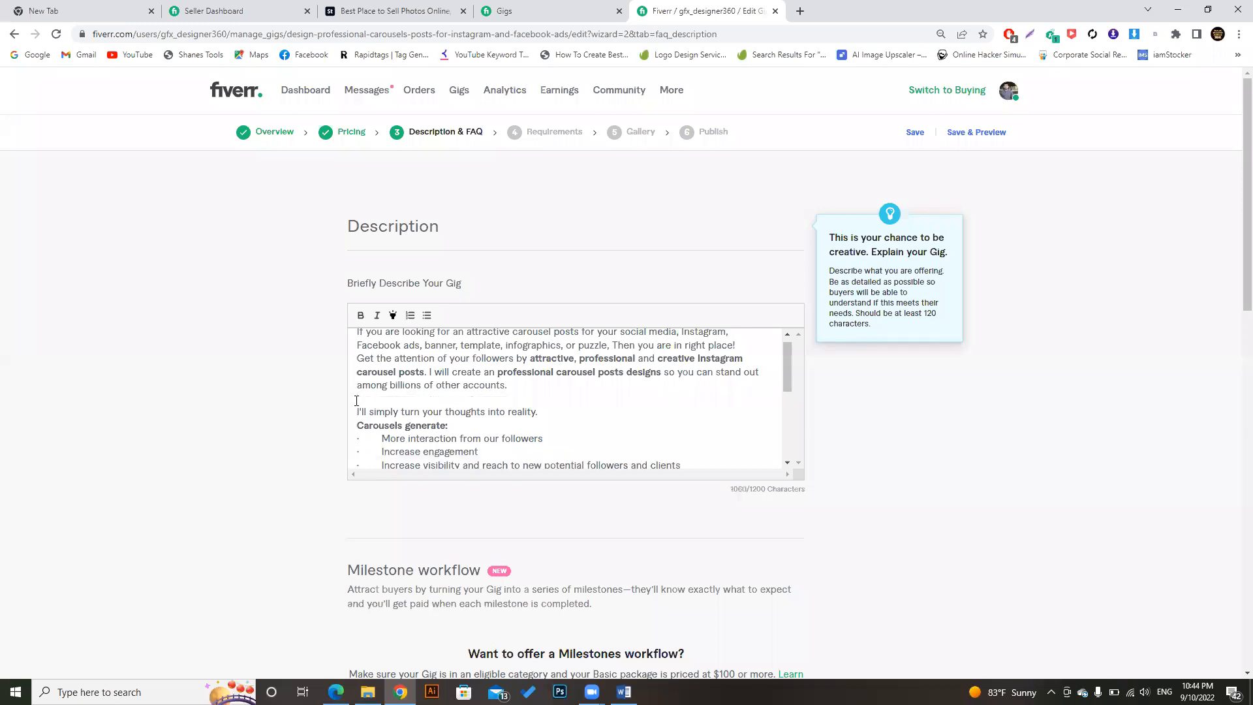
pyautogui.moveTo(549, 412); pyautogui.dragTo(349, 415)
pyautogui.press('BackSpace')
pyautogui.write('\\\\')
pyautogui.press('BackSpace')
pyautogui.press('BackSpace')
pyautogui.press('BackSpace')
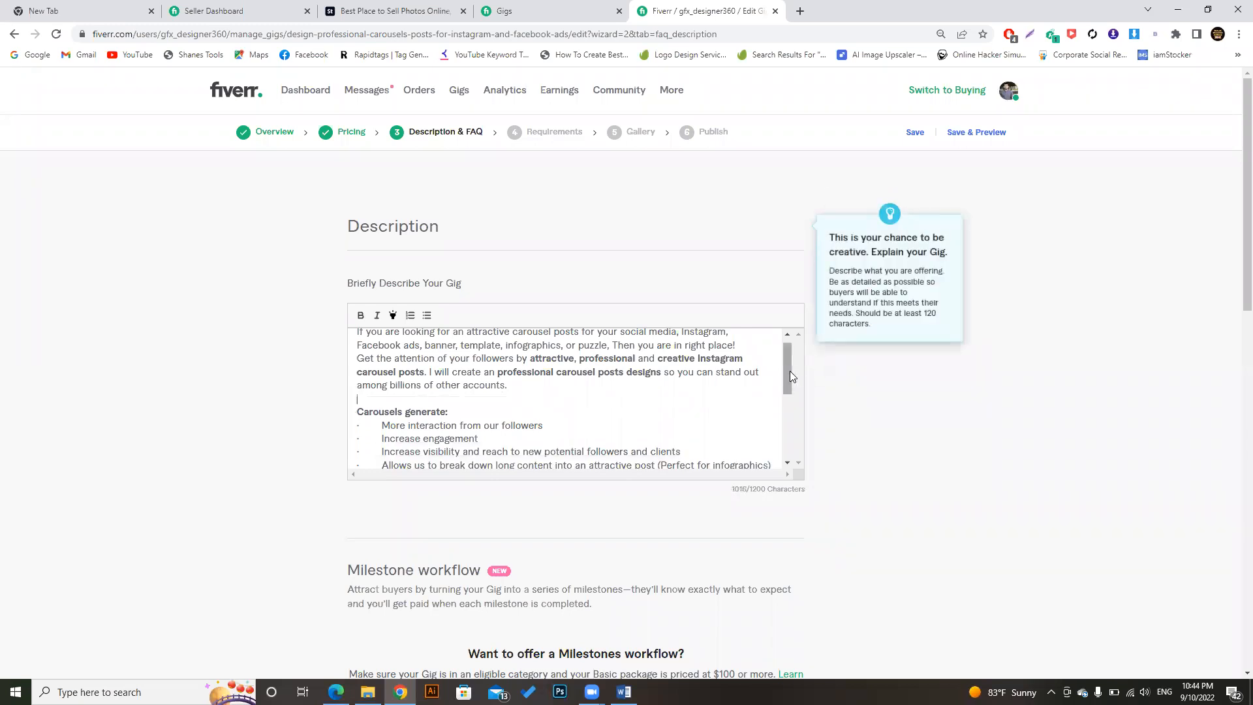
# Complete the last item under WHAT WILL YOU GET? so it reads "Unlimited Revisions".
pyautogui.click(787, 335)
pyautogui.moveTo(787, 343); pyautogui.dragTo(787, 457)
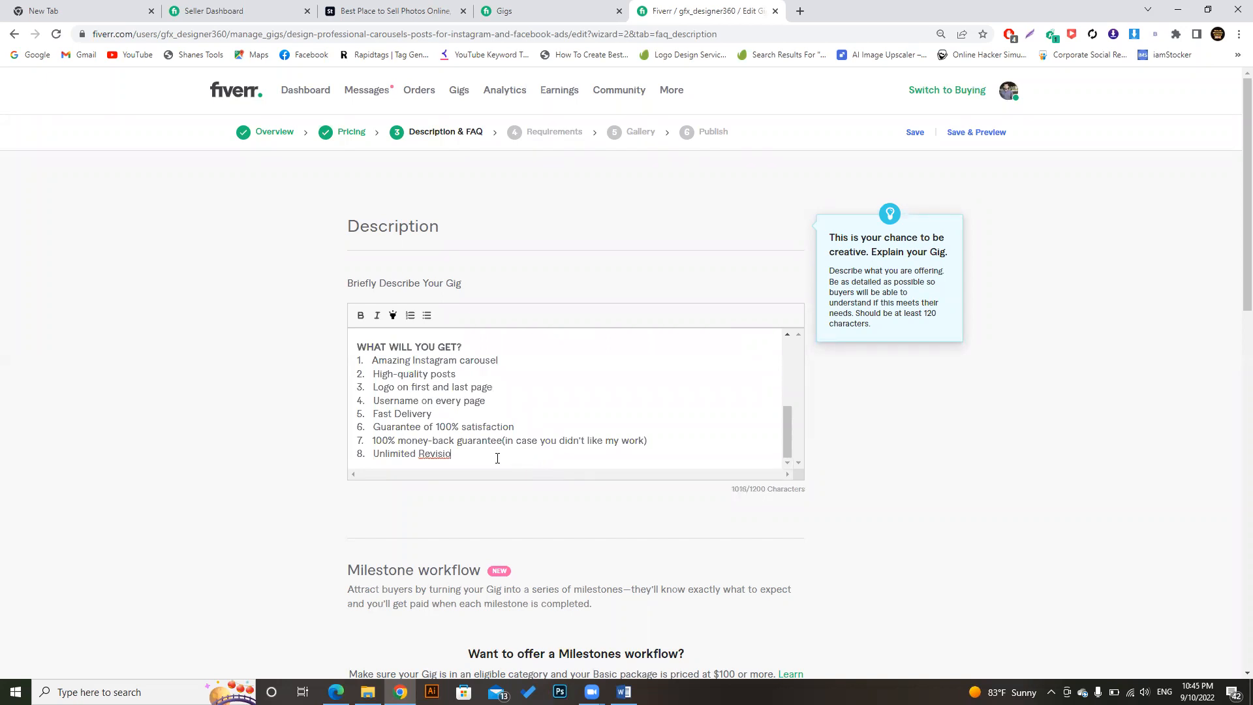
pyautogui.write('ns')
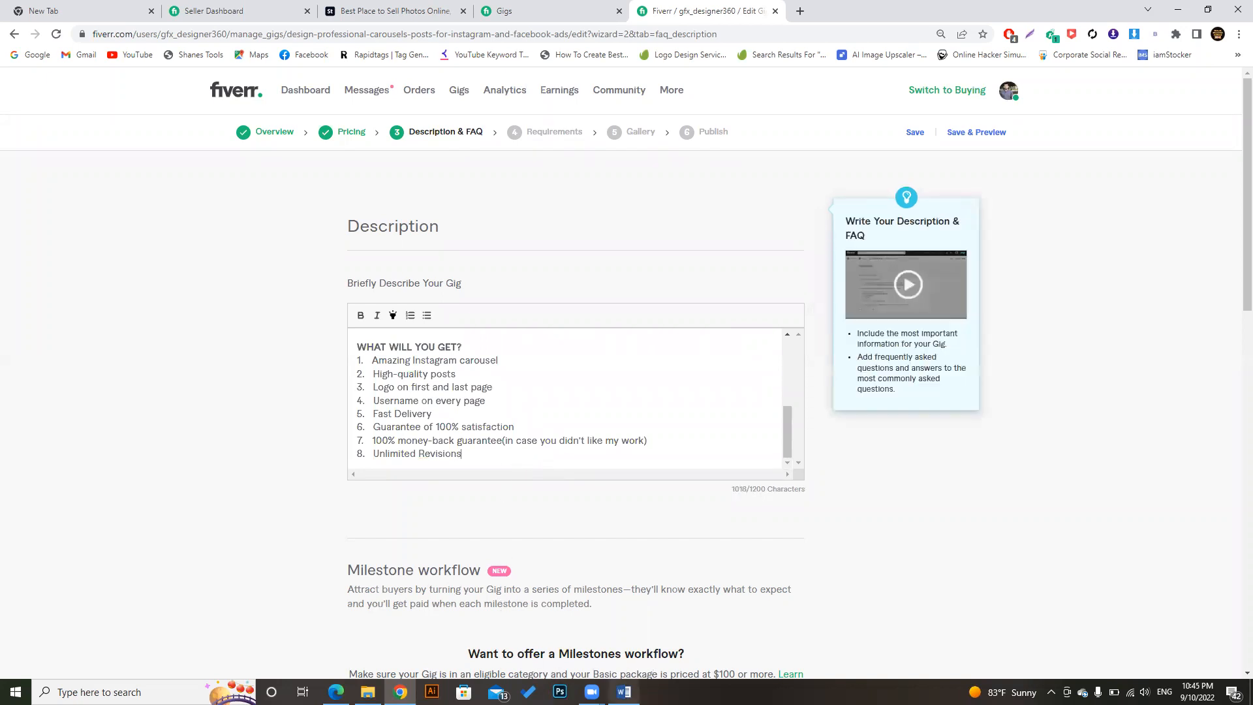
# Copy the closing "You can also use this carousel for Facebook, LinkedIn, etc." paragraph from the Word document to the end of the gig description in Chrome.
pyautogui.click(620, 630)
pyautogui.click(305, 552)
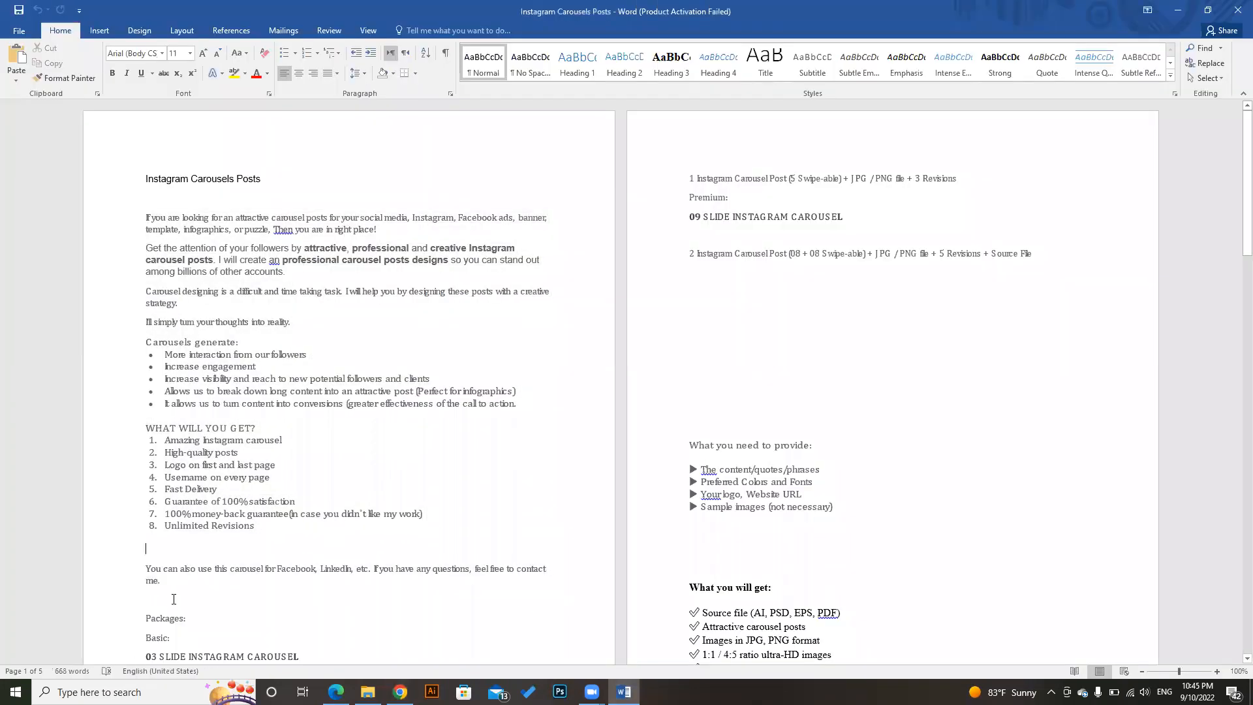
pyautogui.moveTo(166, 596); pyautogui.dragTo(129, 563)
pyautogui.hotkey('ctrl', 'c')
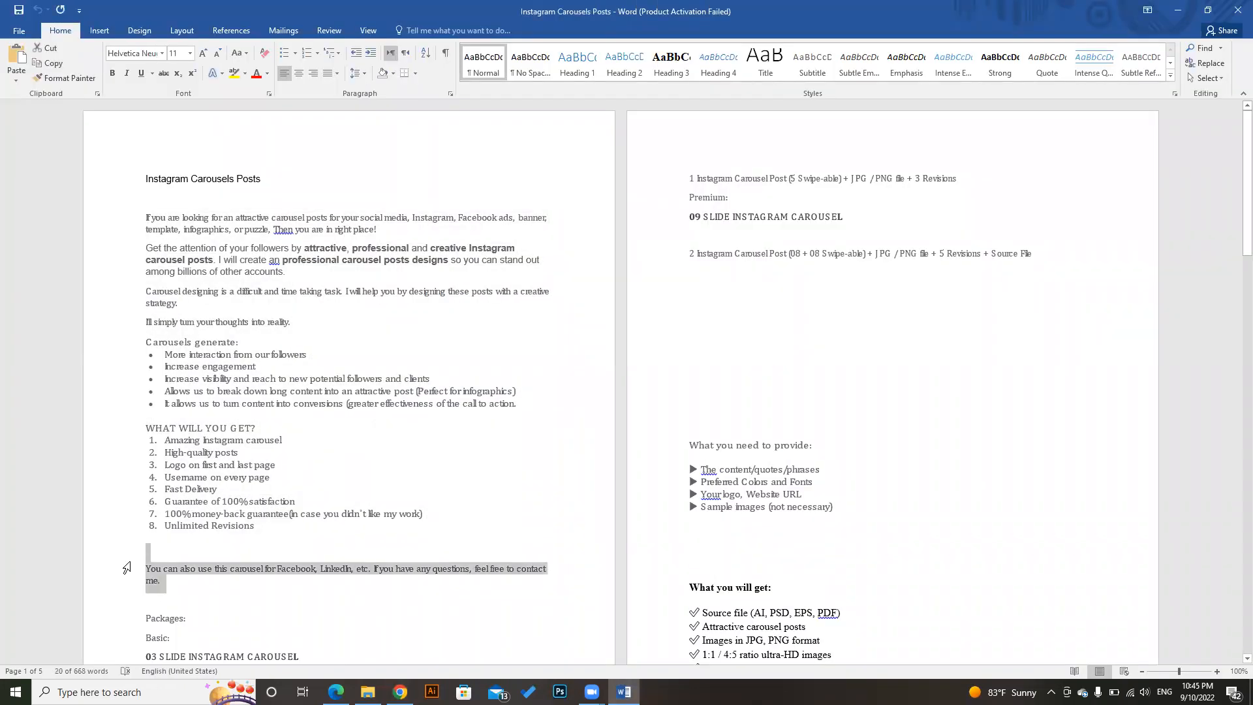
pyautogui.hotkey('alt', 'Tab')
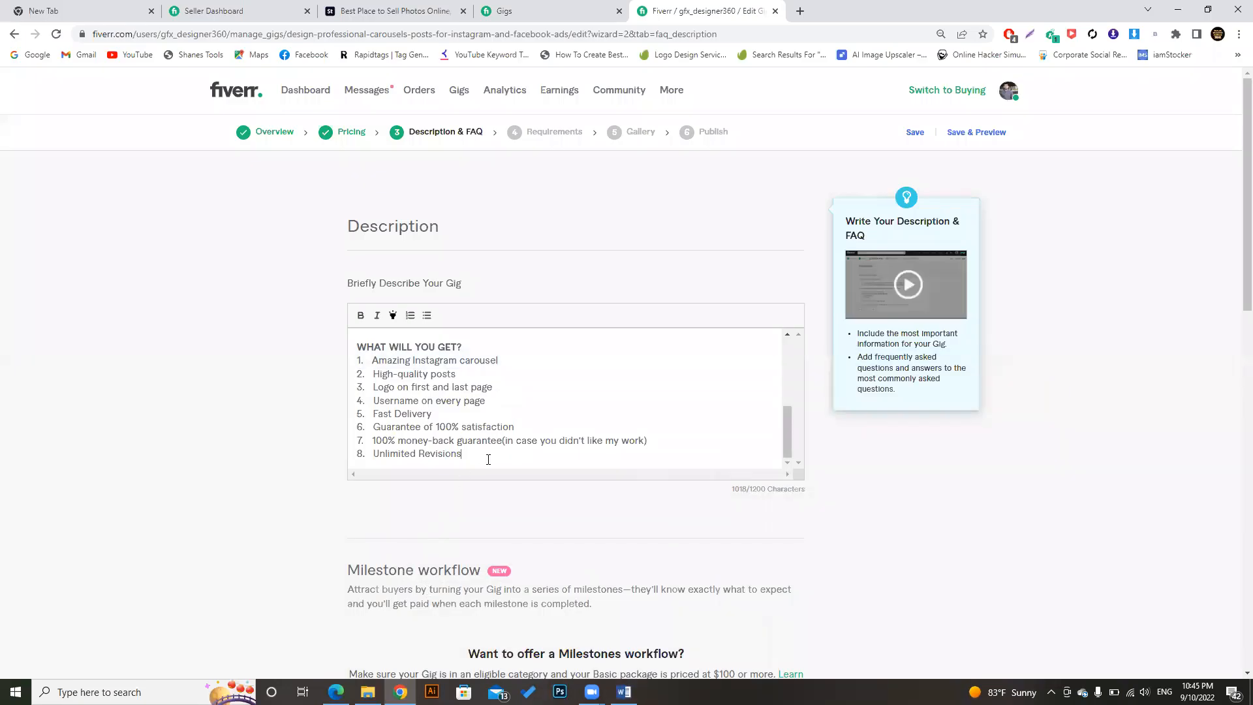
pyautogui.click(488, 459)
pyautogui.hotkey('ctrl', 'v')
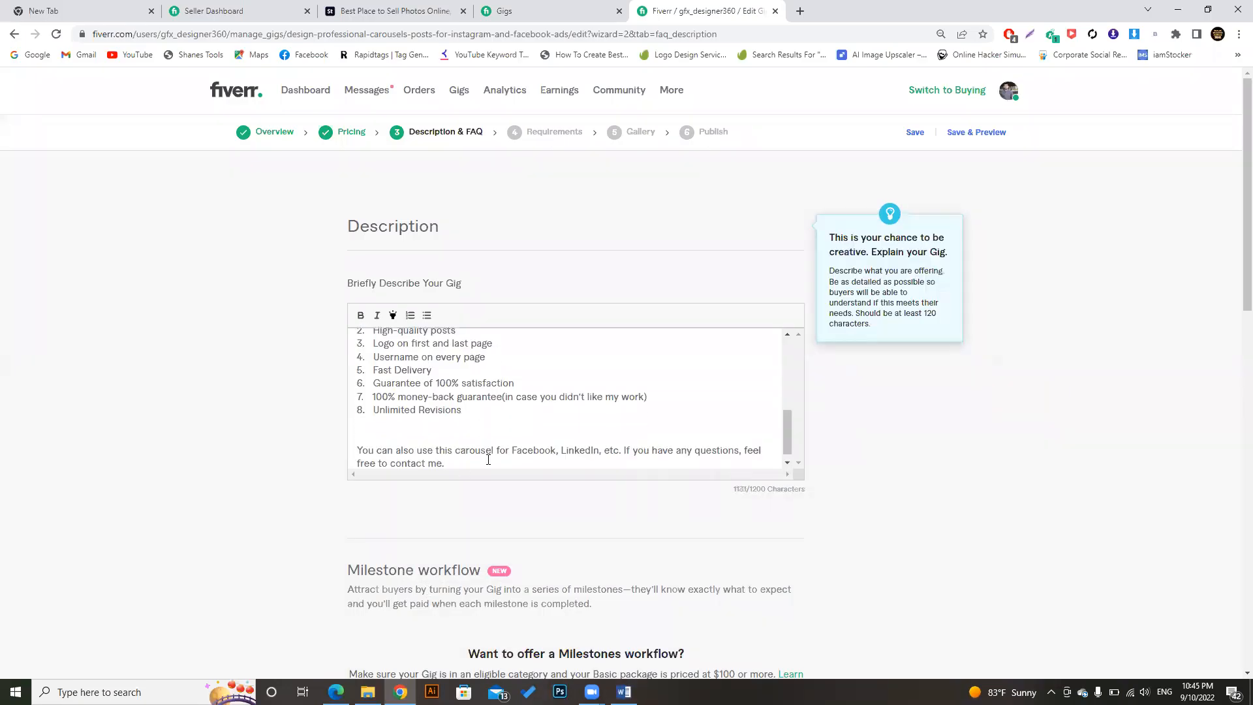
# Remove the pasted bullet mark and spacing before "It allows us to turn content into conversions", keeping the text on its own line.
pyautogui.moveTo(791, 445); pyautogui.dragTo(799, 389)
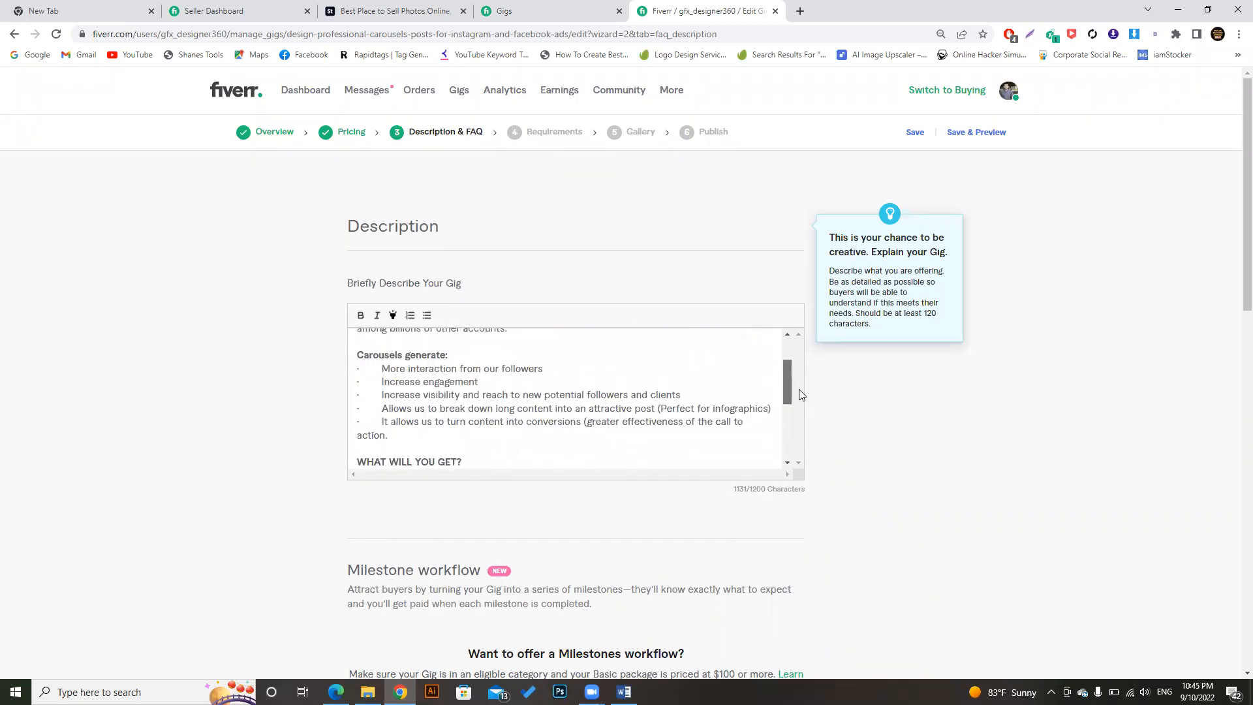
pyautogui.click(380, 421)
pyautogui.press('BackSpace')
pyautogui.press('BackSpace')
pyautogui.press('BackSpace')
pyautogui.press('BackSpace')
pyautogui.press('BackSpace')
pyautogui.press('BackSpace')
pyautogui.press('BackSpace')
pyautogui.press('BackSpace')
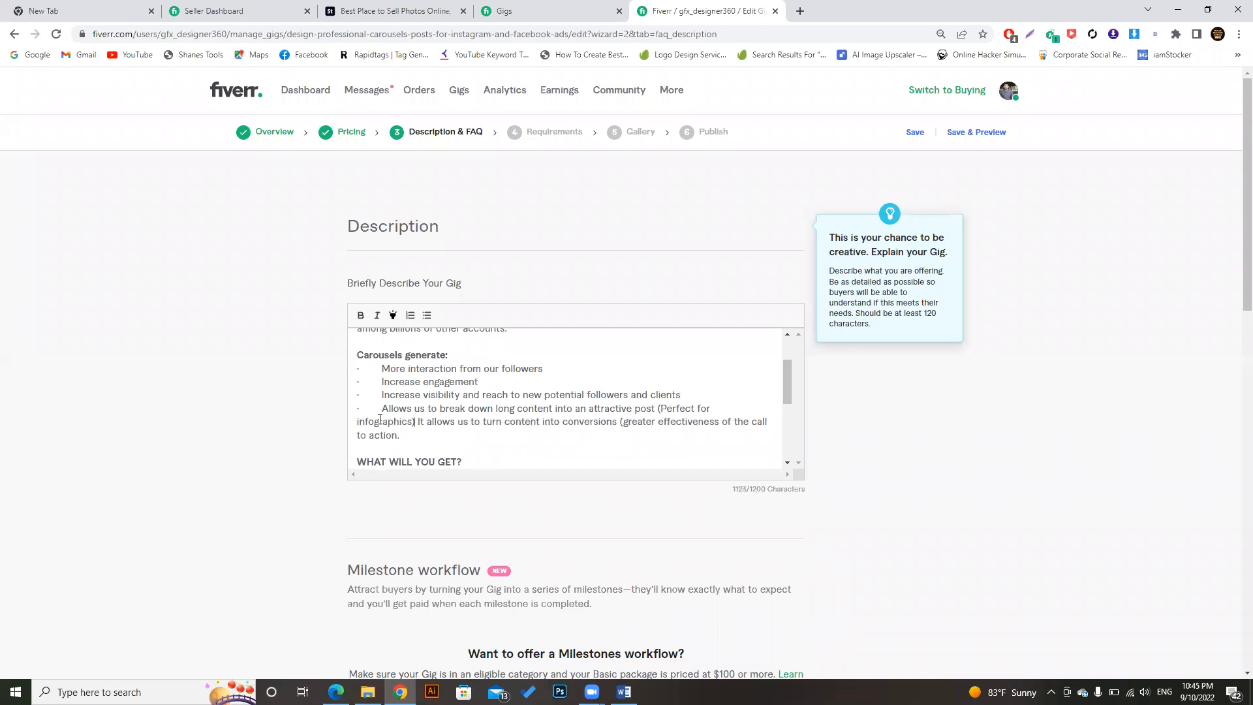
pyautogui.press('Return')
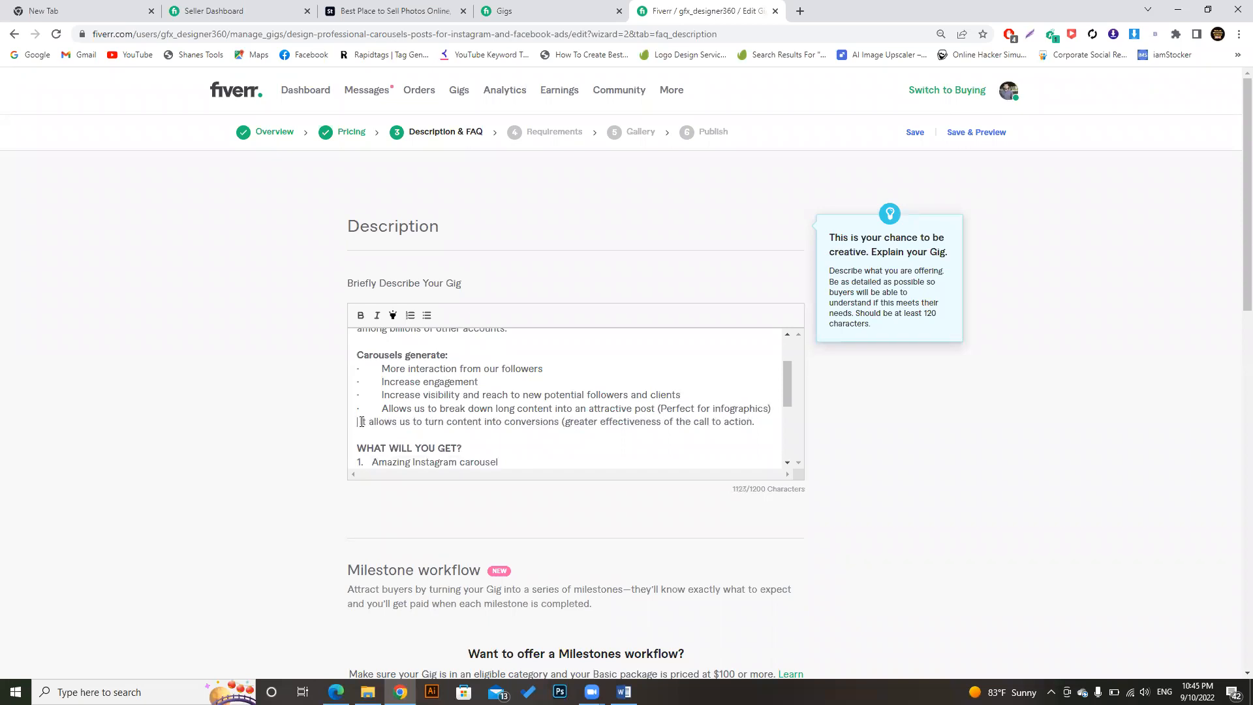
pyautogui.click(360, 422)
pyautogui.press('BackSpace')
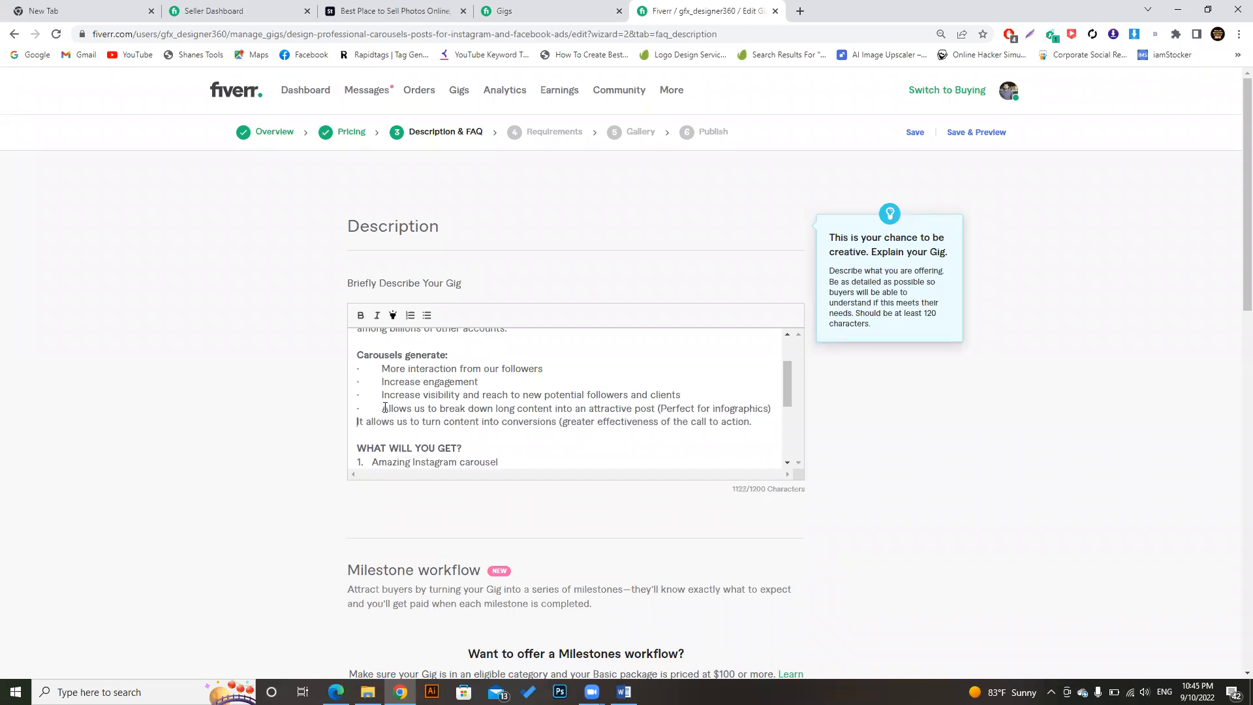
# Remove the pasted bullet marks and spacing from the other four lines under Carousels generate.
pyautogui.moveTo(381, 408); pyautogui.dragTo(341, 411)
pyautogui.press('BackSpace')
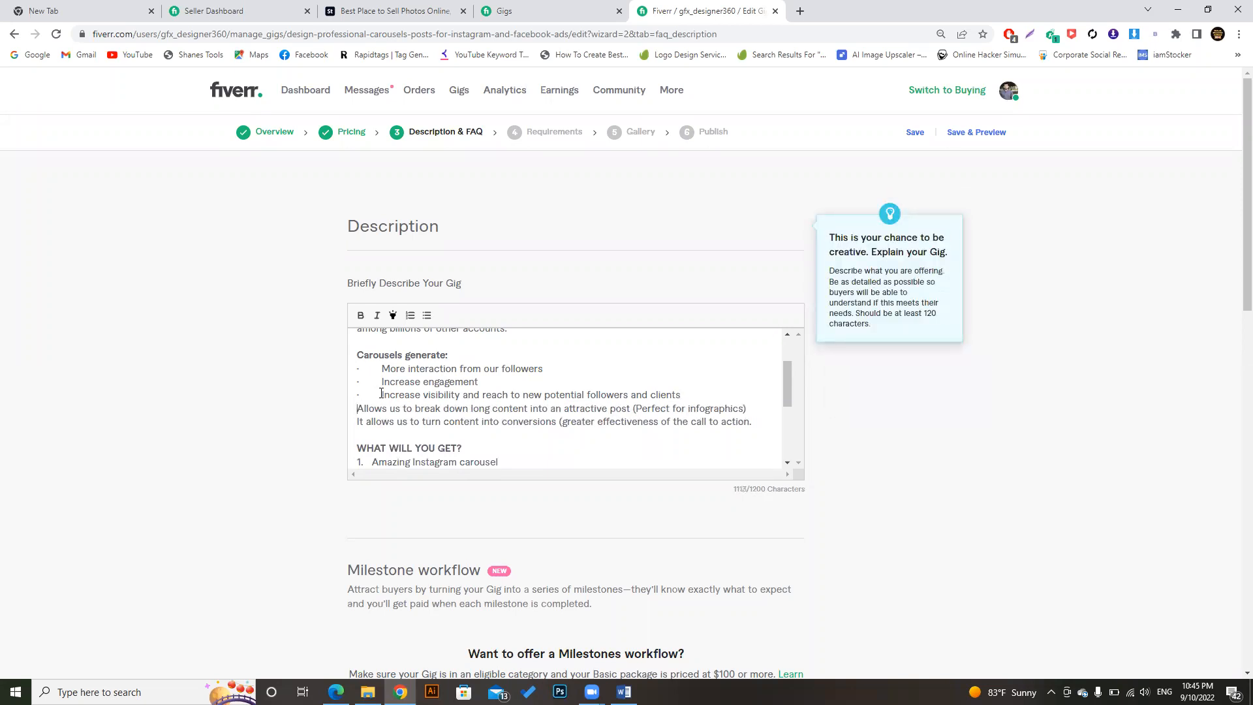
pyautogui.moveTo(381, 394); pyautogui.dragTo(340, 395)
pyautogui.press('BackSpace')
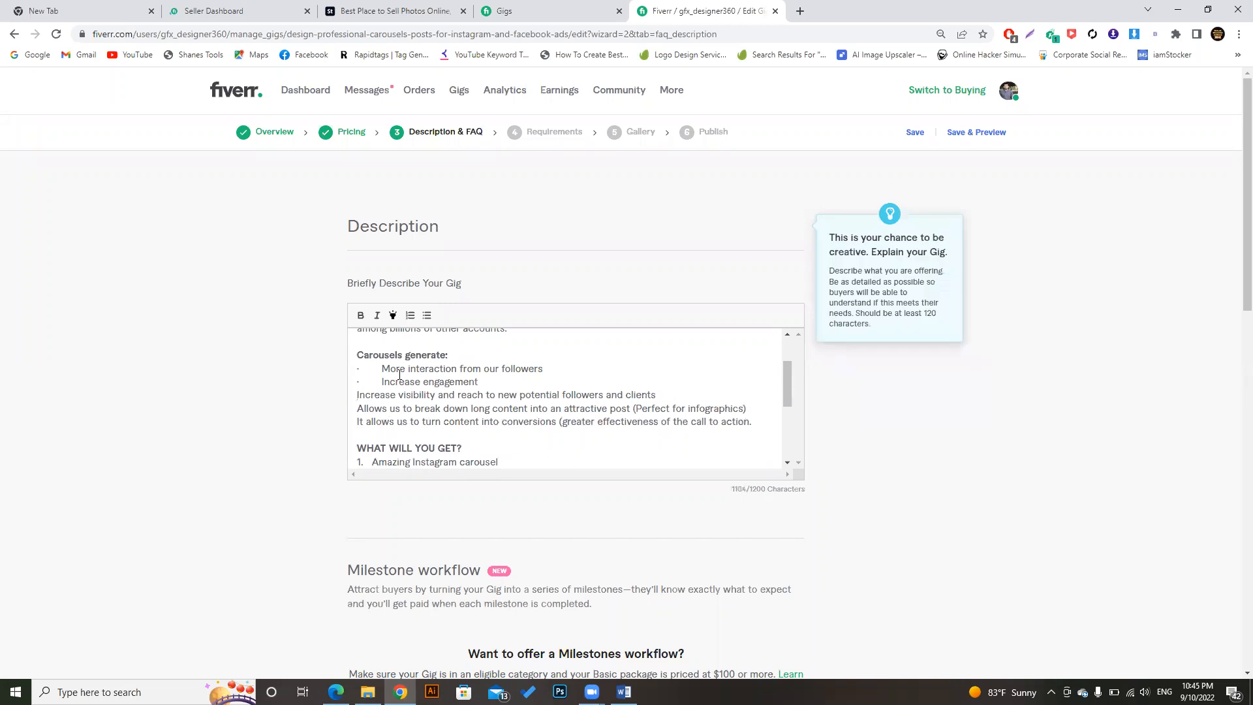
pyautogui.moveTo(381, 381); pyautogui.dragTo(352, 368)
pyautogui.press('BackSpace')
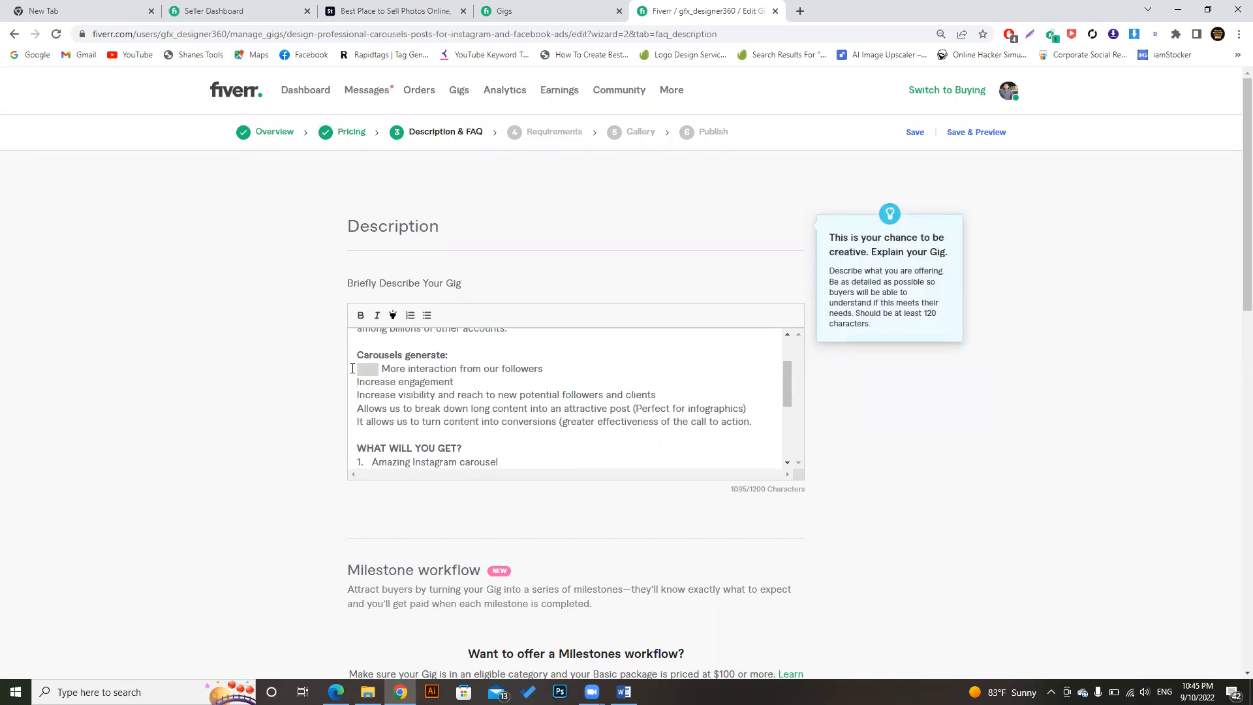
pyautogui.press('Return')
pyautogui.press('Delete')
# Format the lines under Carousels generate as a numbered list.
pyautogui.moveTo(357, 381); pyautogui.dragTo(670, 421)
pyautogui.moveTo(766, 421); pyautogui.dragTo(779, 443)
pyautogui.click(410, 316)
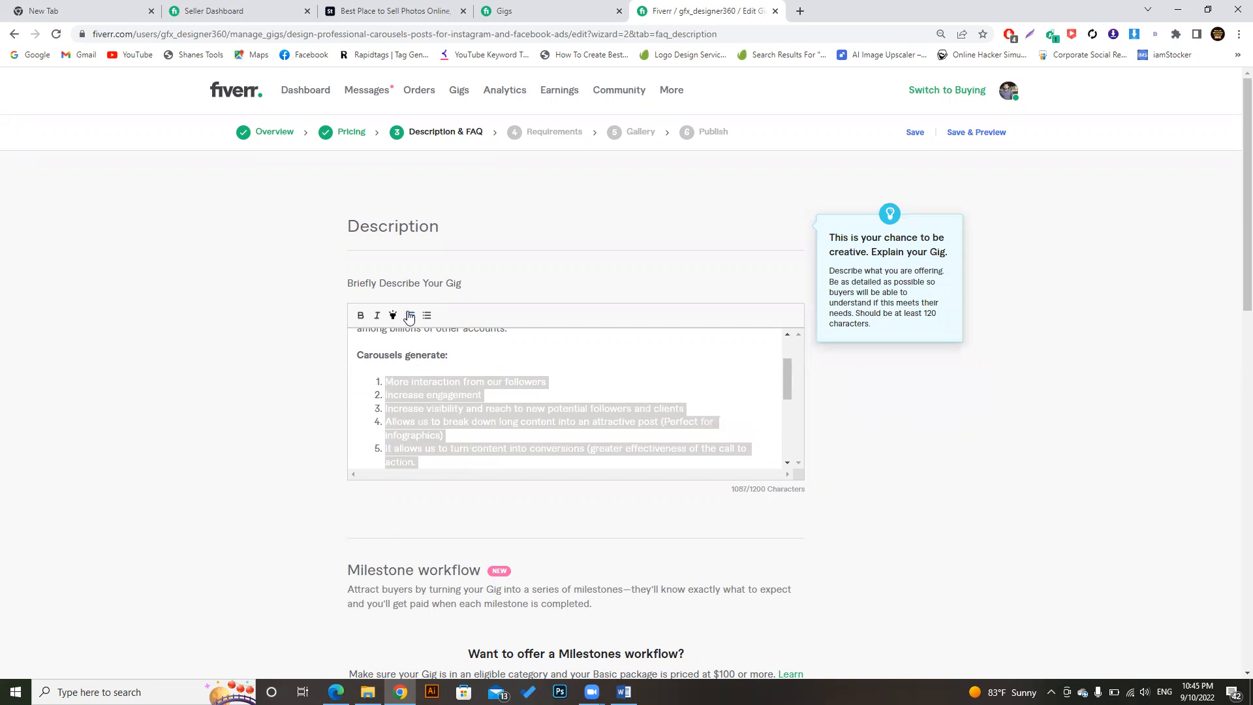
pyautogui.click(426, 408)
# Remove the pasted numbers 1 to 4 and their spacing from the first four lines under WHAT WILL YOU GET?
pyautogui.moveTo(786, 382); pyautogui.dragTo(792, 408)
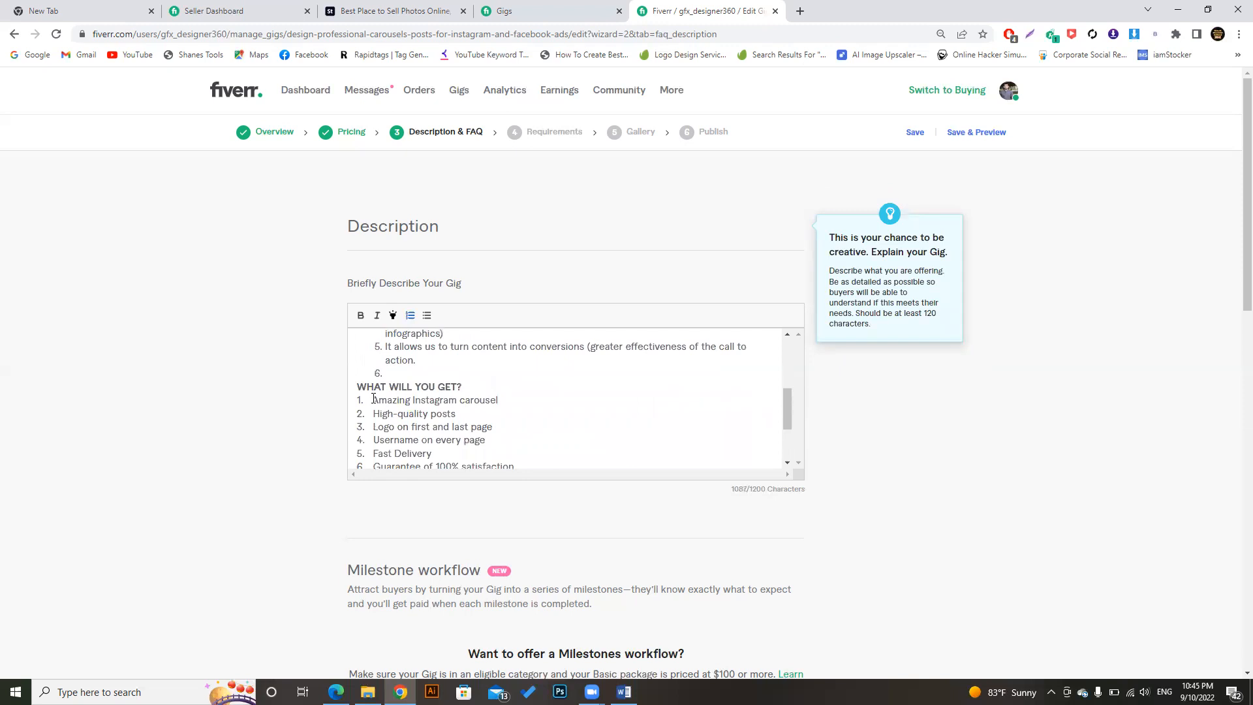
pyautogui.moveTo(373, 399); pyautogui.dragTo(358, 407)
pyautogui.press('BackSpace')
pyautogui.press('BackSpace')
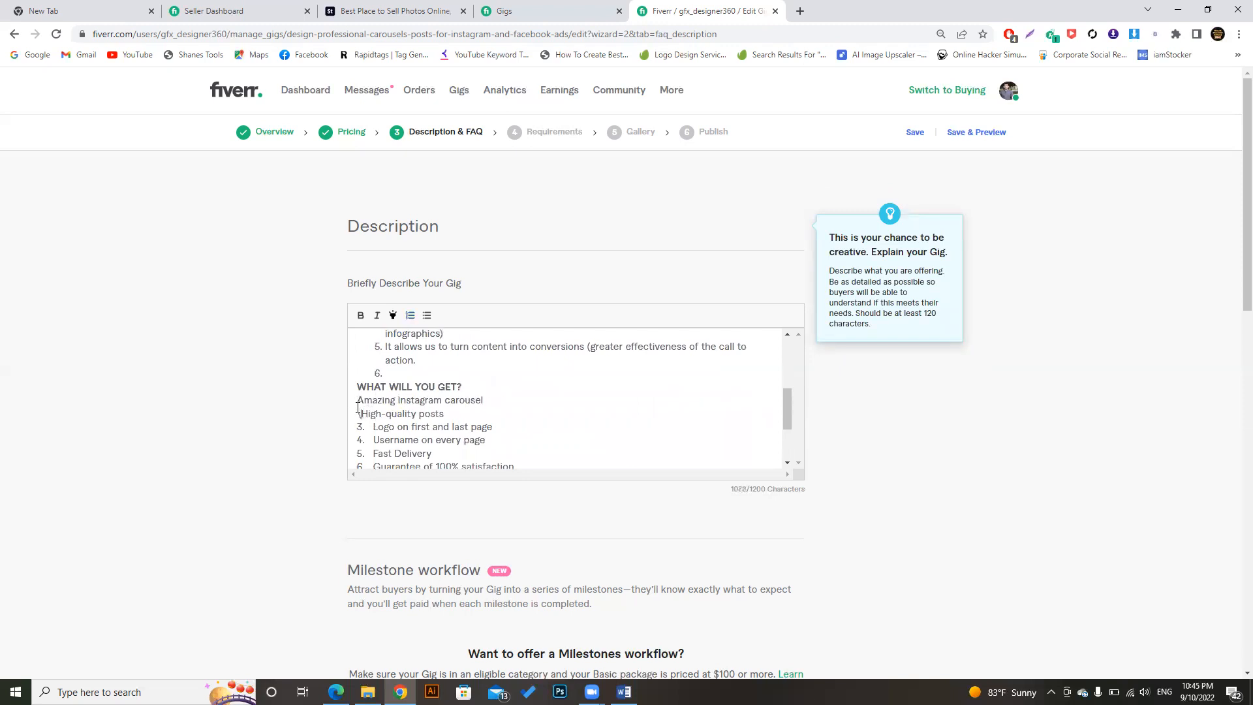
pyautogui.press('BackSpace')
pyautogui.press('BackSpace')
pyautogui.press('BackSpace')
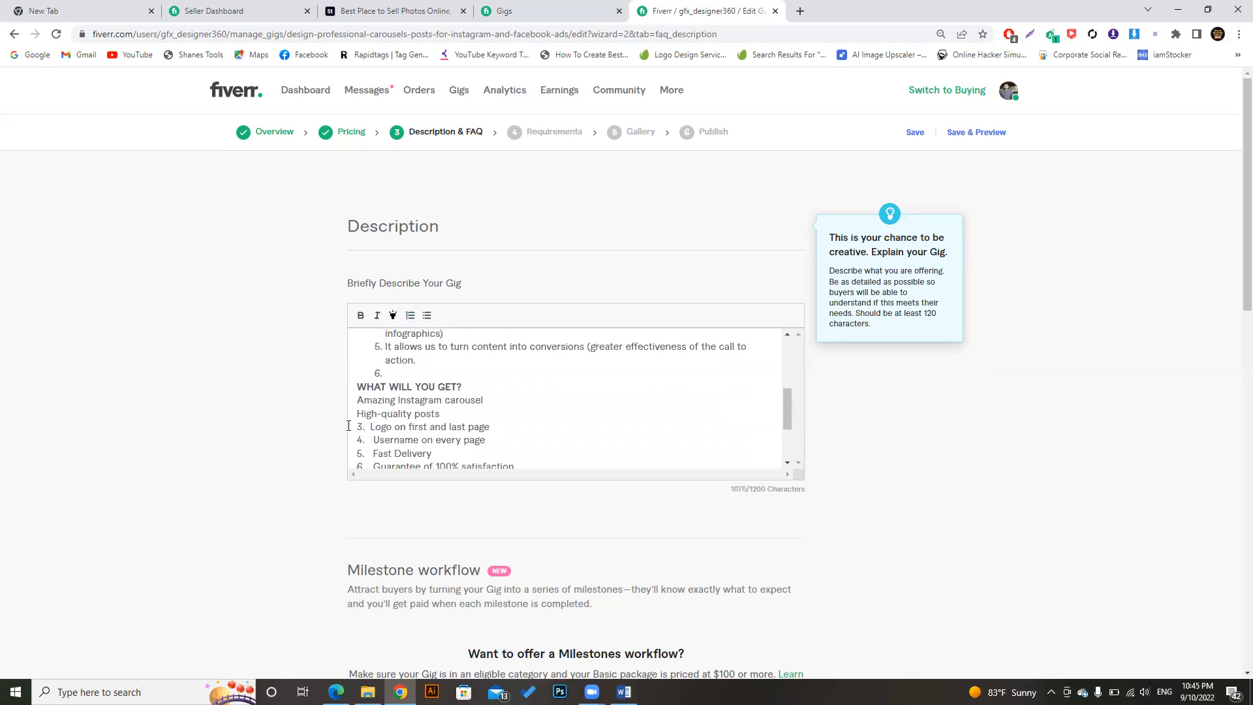
pyautogui.press('BackSpace')
pyautogui.press('BackSpace')
pyautogui.press('BackSpace')
pyautogui.press('Return')
pyautogui.click(373, 440)
pyautogui.press('BackSpace')
pyautogui.press('BackSpace')
pyautogui.press('BackSpace')
pyautogui.press('BackSpace')
pyautogui.press('BackSpace')
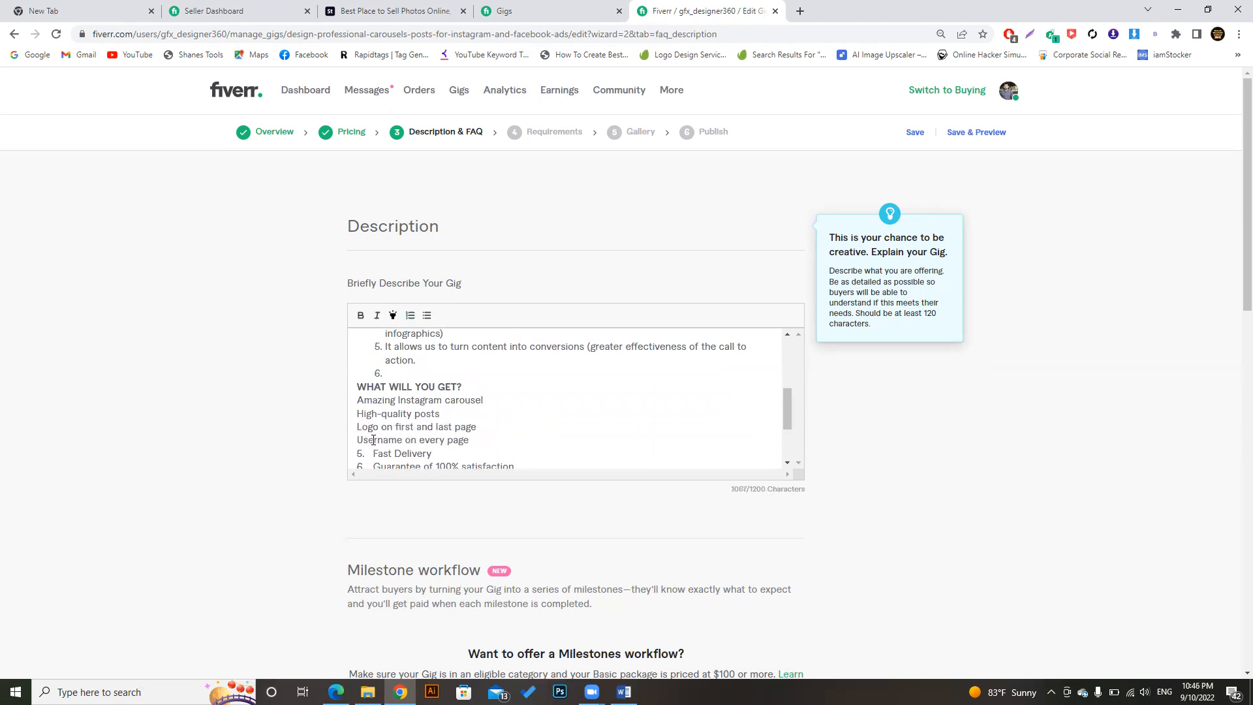
# Remove the pasted numbers and spacing before "Fast Delivery" and "Guarantee of 100% satisfaction".
pyautogui.click(373, 452)
pyautogui.press('BackSpace')
pyautogui.press('BackSpace')
pyautogui.press('BackSpace')
pyautogui.press('BackSpace')
pyautogui.scroll(-1, 793, 419)
pyautogui.click(373, 415)
pyautogui.press('BackSpace')
pyautogui.press('BackSpace')
pyautogui.press('BackSpace')
pyautogui.press('BackSpace')
pyautogui.press('BackSpace')
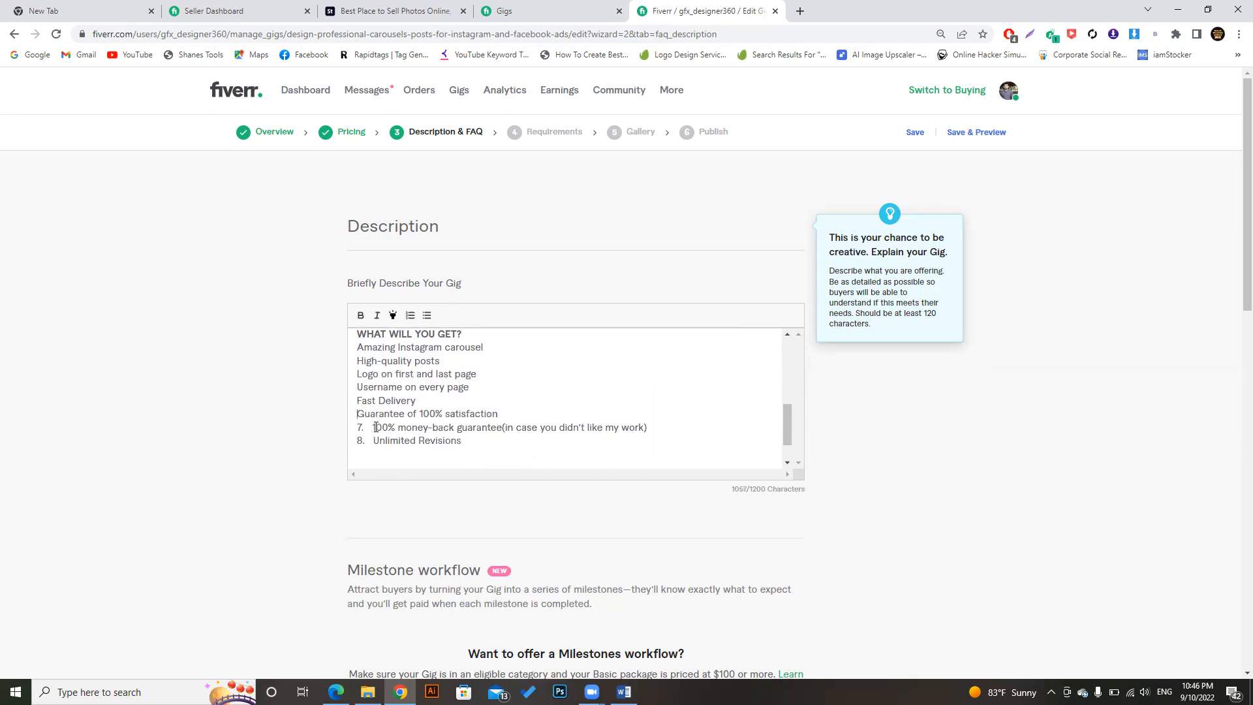
# Remove the pasted numbers and spacing before "100% money-back guarantee" and "Unlimited Revisions", keeping each on its own line.
pyautogui.click(373, 428)
pyautogui.press('BackSpace')
pyautogui.press('BackSpace')
pyautogui.press('BackSpace')
pyautogui.press('BackSpace')
pyautogui.press('BackSpace')
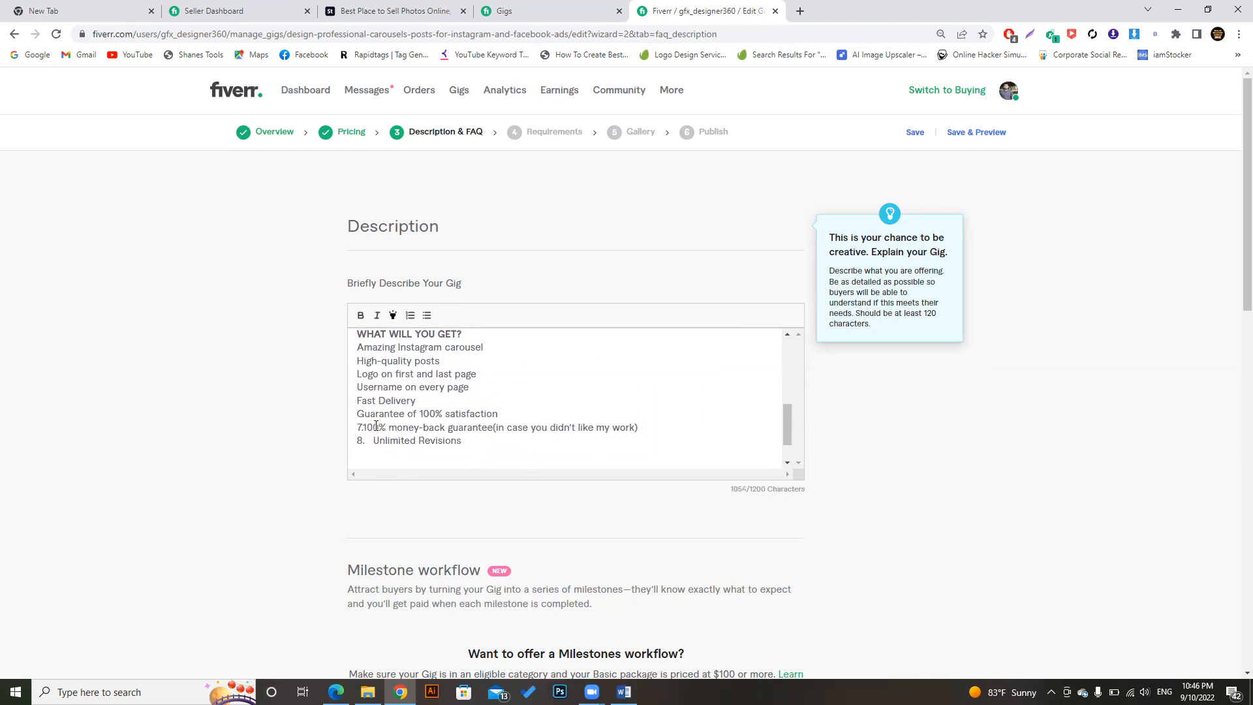
pyautogui.click(374, 440)
pyautogui.press('BackSpace')
pyautogui.press('BackSpace')
pyautogui.press('BackSpace')
pyautogui.press('BackSpace')
pyautogui.press('BackSpace')
pyautogui.press('BackSpace')
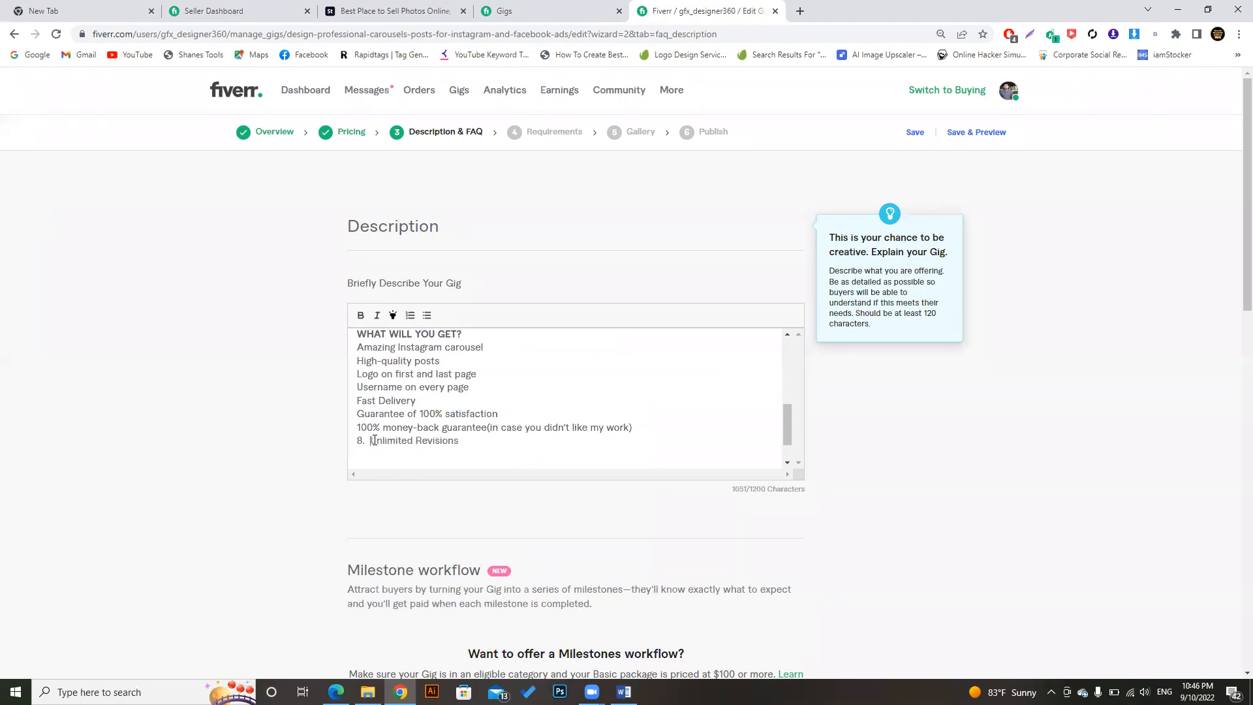
pyautogui.press('Return')
# Delete the empty sixth item at the end of the Carousels generate list.
pyautogui.scroll(-4, 375, 442)
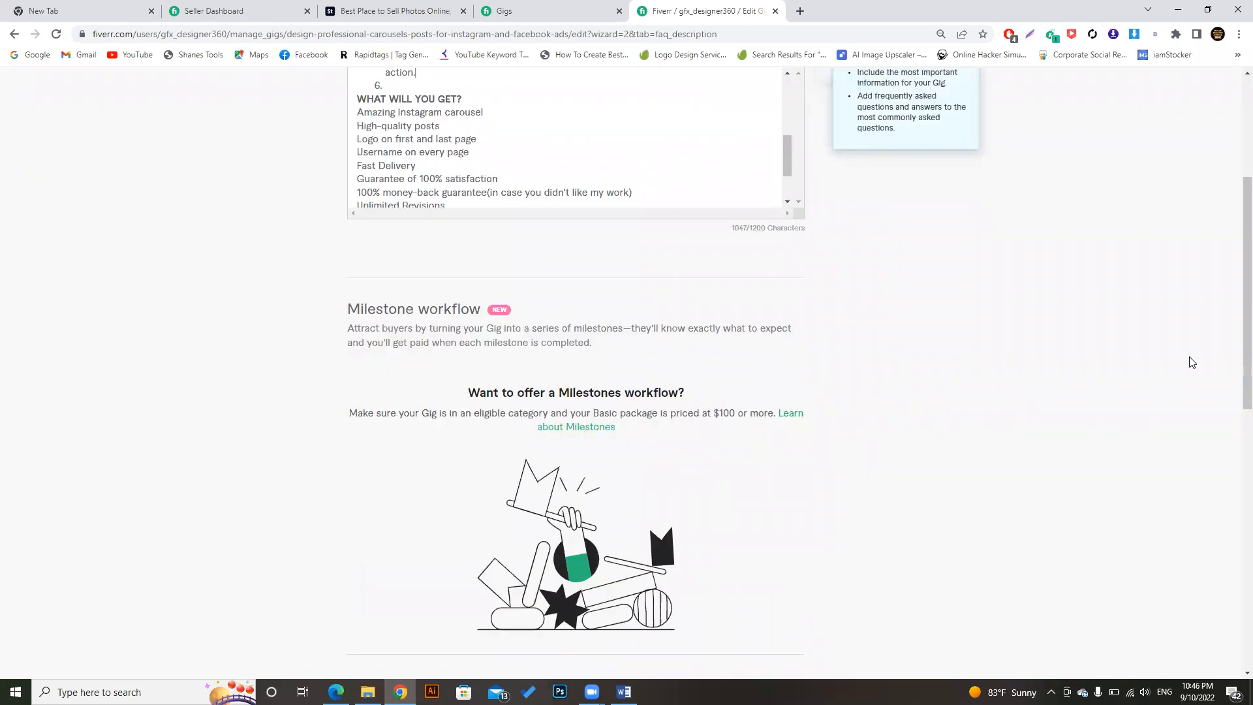
pyautogui.scroll(2, 1234, 300)
pyautogui.moveTo(784, 291)
pyautogui.mouseDown()
pyautogui.moveTo(789, 251)
pyautogui.moveTo(789, 269)
pyautogui.mouseUp()
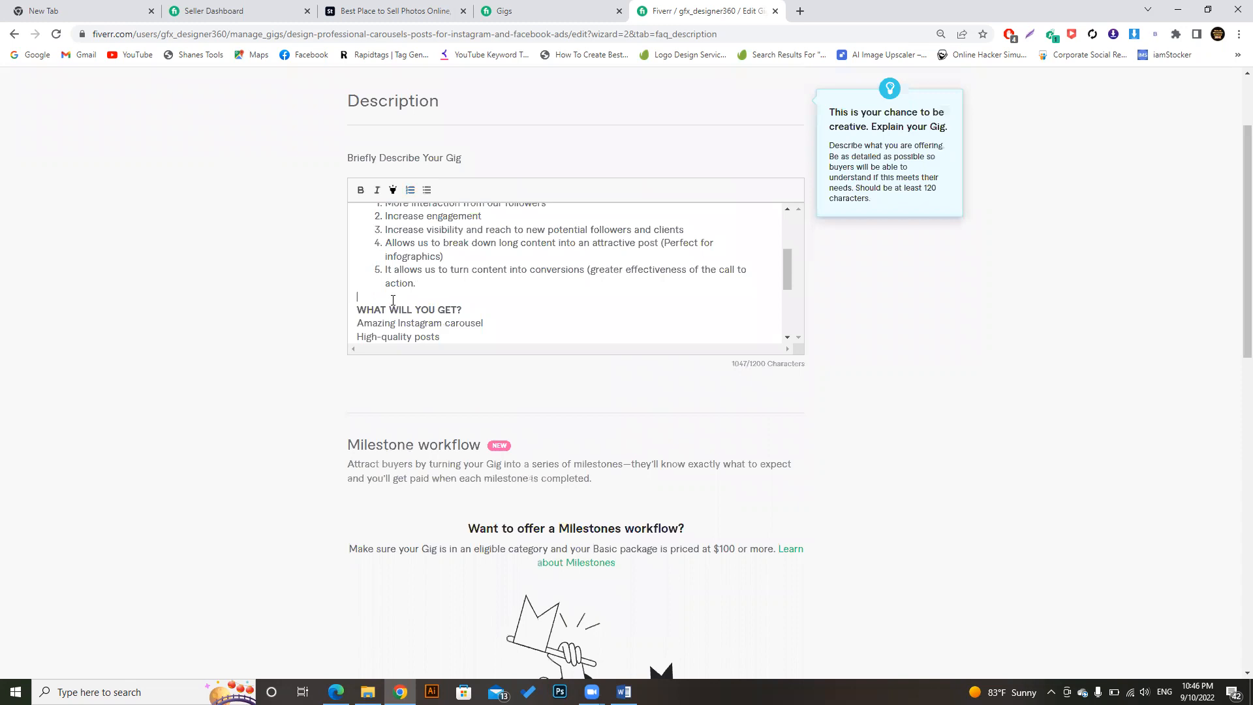
pyautogui.press('BackSpace')
# Change the five Carousels generate items from a numbered list to a bulleted list.
pyautogui.moveTo(427, 279); pyautogui.dragTo(389, 302)
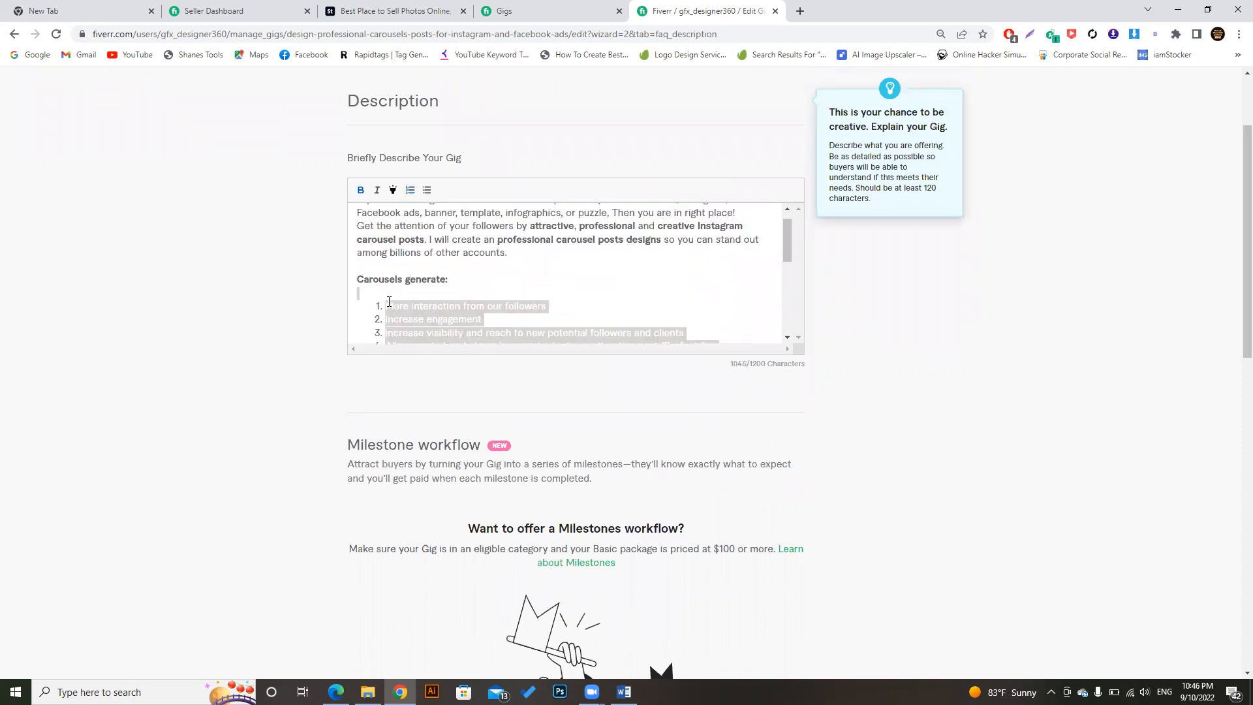
pyautogui.click(410, 195)
pyautogui.click(410, 195)
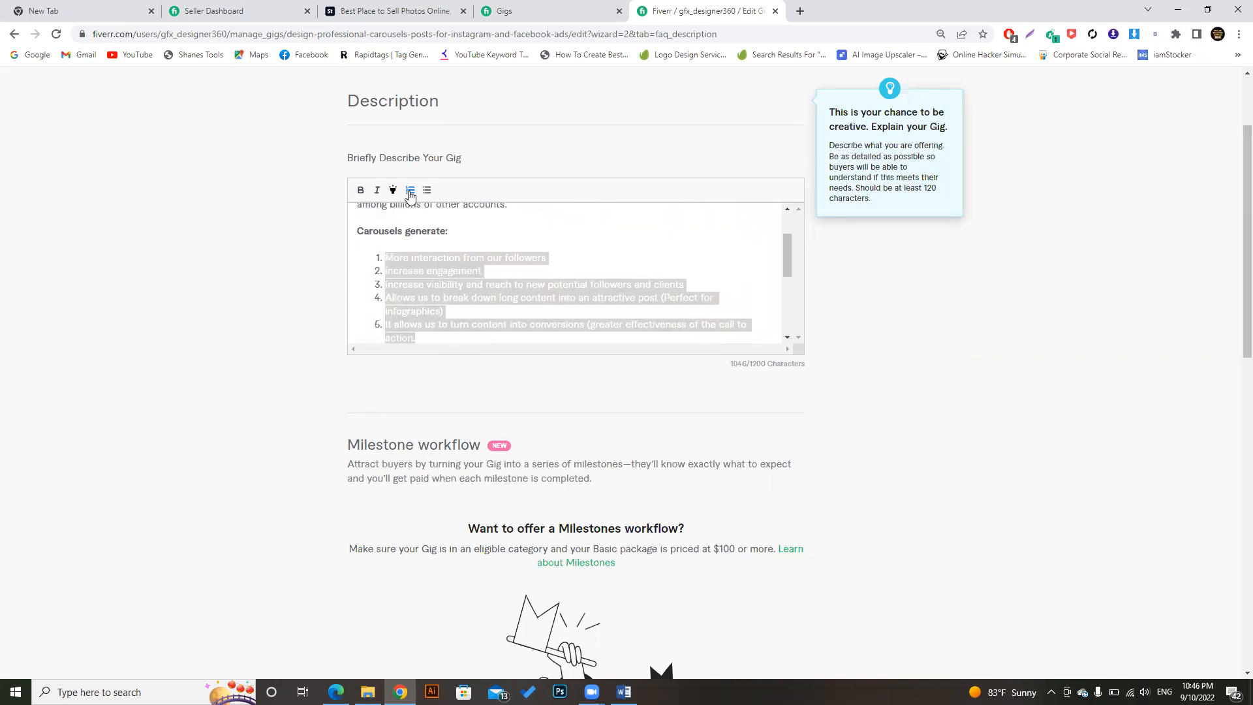
pyautogui.click(410, 195)
pyautogui.click(428, 190)
pyautogui.moveTo(790, 260); pyautogui.dragTo(791, 287)
# Add a new line after the last bullet and format the eight lines under WHAT WILL YOU GET? as a numbered list.
pyautogui.click(423, 241)
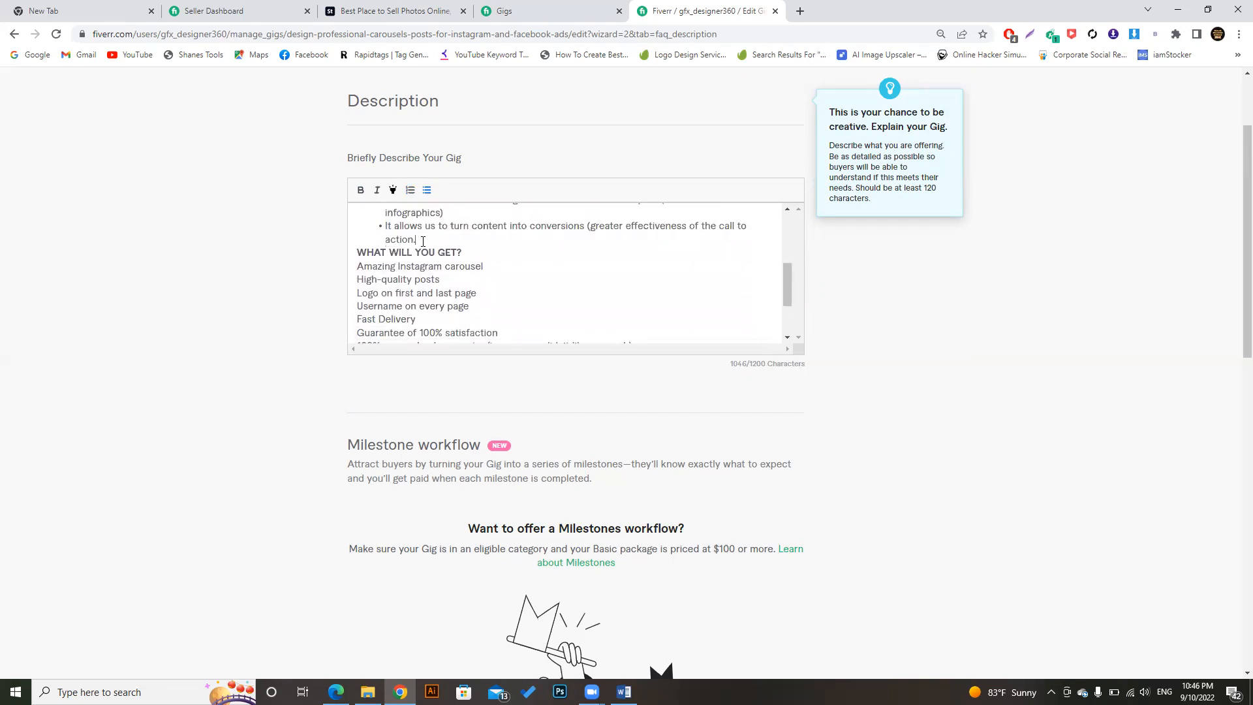
pyautogui.press('Return')
pyautogui.moveTo(357, 280); pyautogui.dragTo(482, 280)
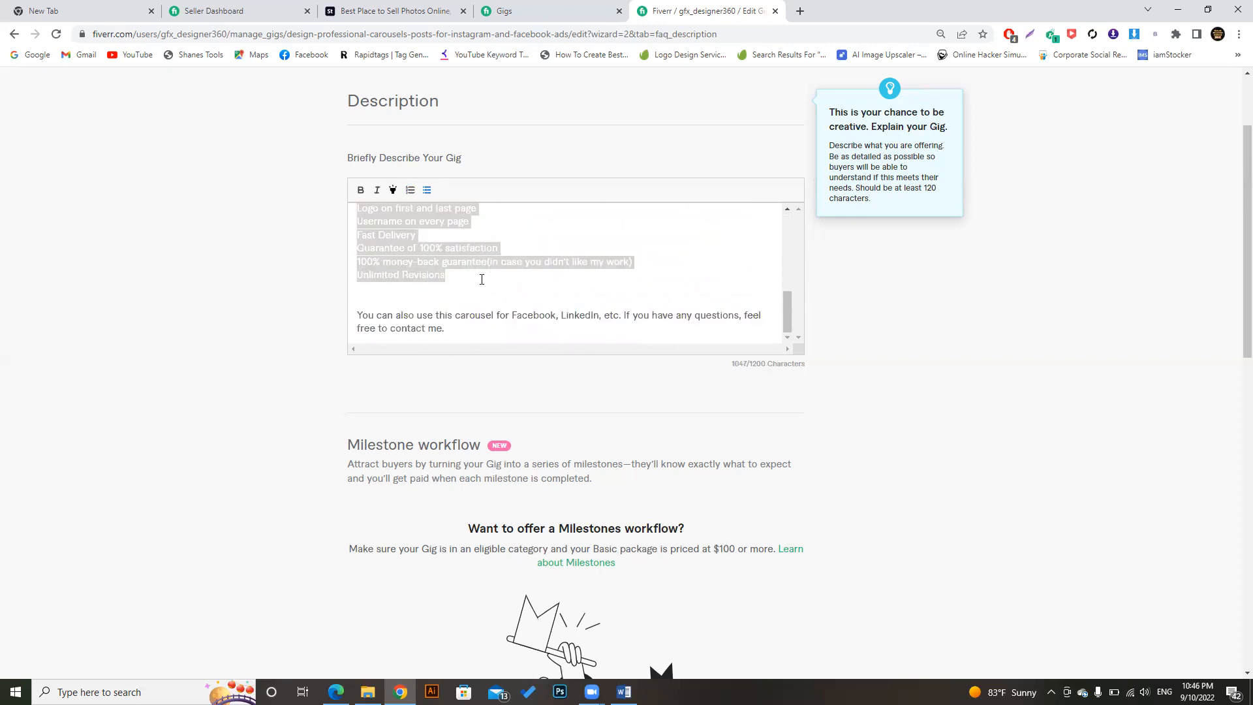
pyautogui.click(410, 190)
# Separate the WHAT WILL YOU GET? heading from the bulleted list with blank lines, leaving no empty bullet.
pyautogui.moveTo(788, 306); pyautogui.dragTo(788, 277)
pyautogui.click(481, 311)
pyautogui.press('Return')
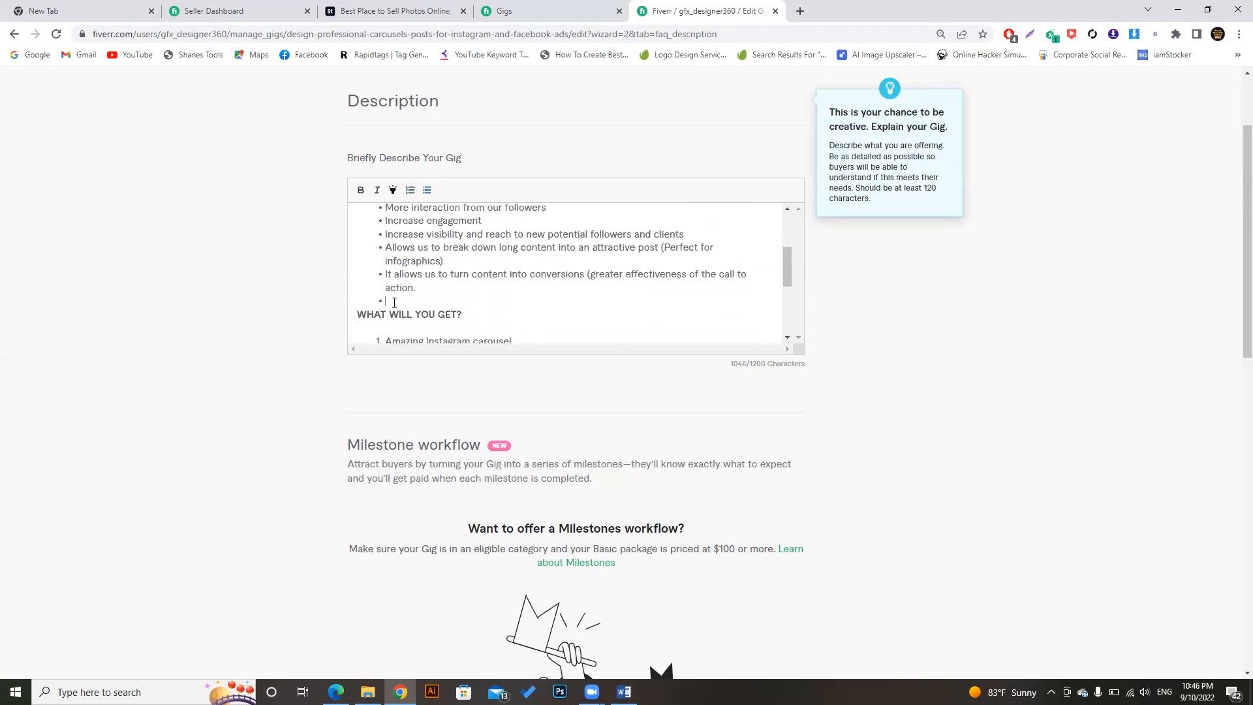
pyautogui.press('BackSpace')
pyautogui.press('Return')
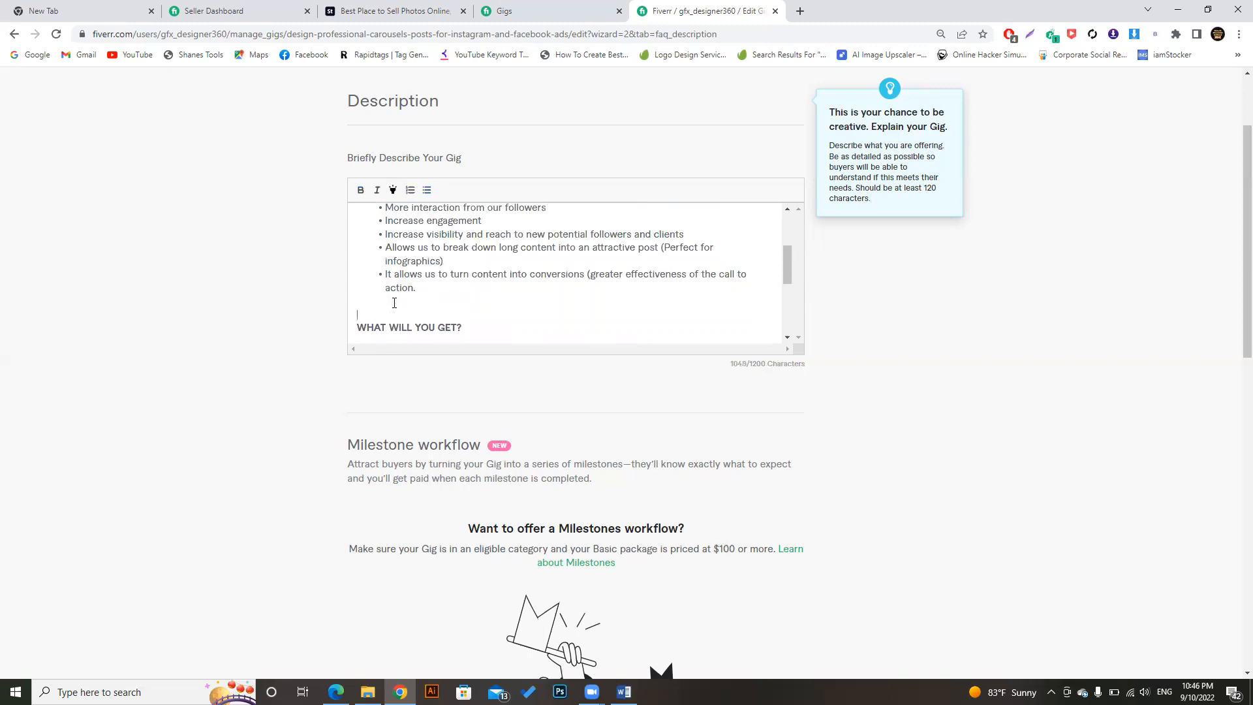
pyautogui.moveTo(788, 271); pyautogui.dragTo(785, 210)
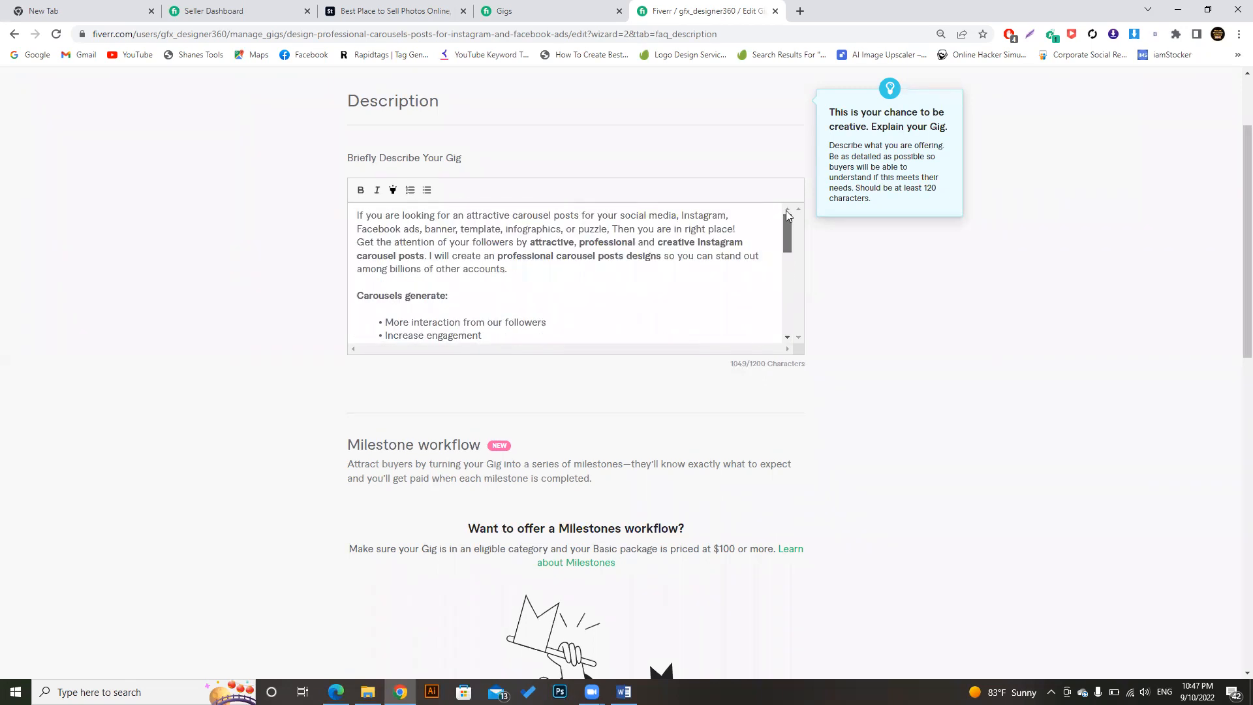
pyautogui.moveTo(655, 243); pyautogui.dragTo(734, 245)
pyautogui.moveTo(530, 242); pyautogui.dragTo(607, 255)
pyautogui.click(631, 242)
pyautogui.click(607, 255)
# Replace "attractive" with "professional" in the opening sentence and make the phrase "professional carousel" bold.
pyautogui.click(507, 214)
pyautogui.press('BackSpace')
pyautogui.press('BackSpace')
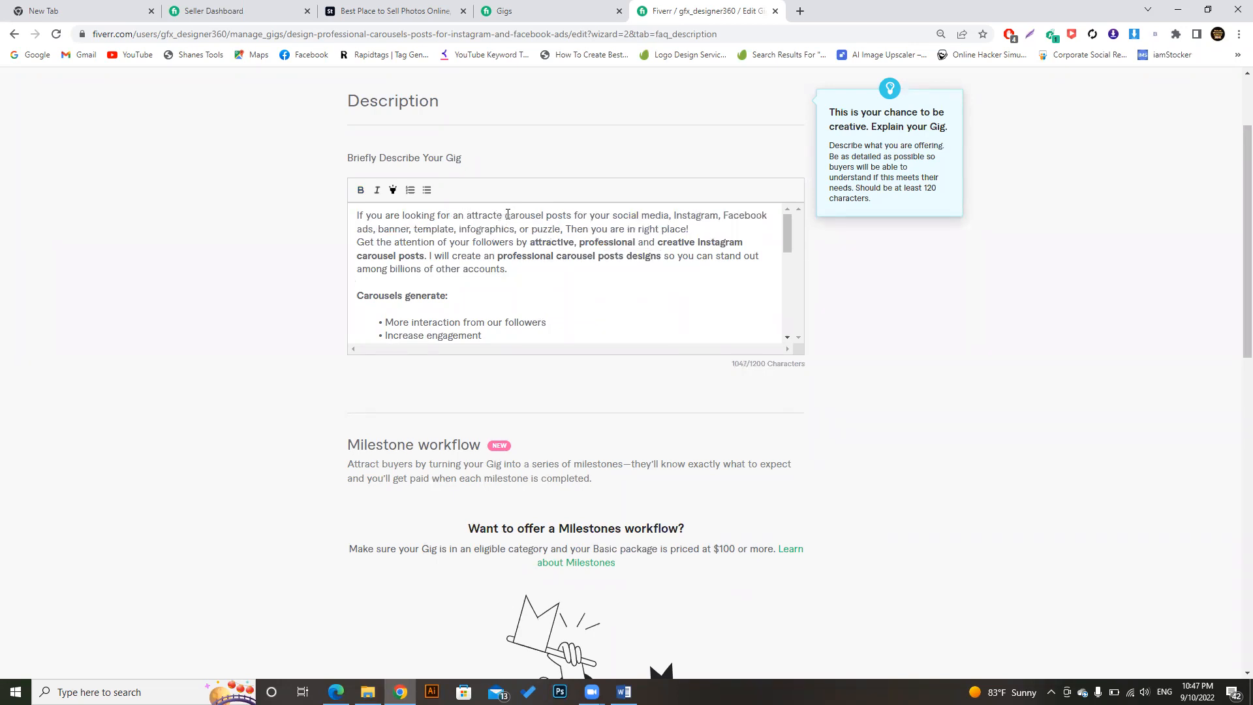
pyautogui.press('BackSpace')
pyautogui.press('BackSpace')
pyautogui.press('BackSpace')
pyautogui.press('BackSpace')
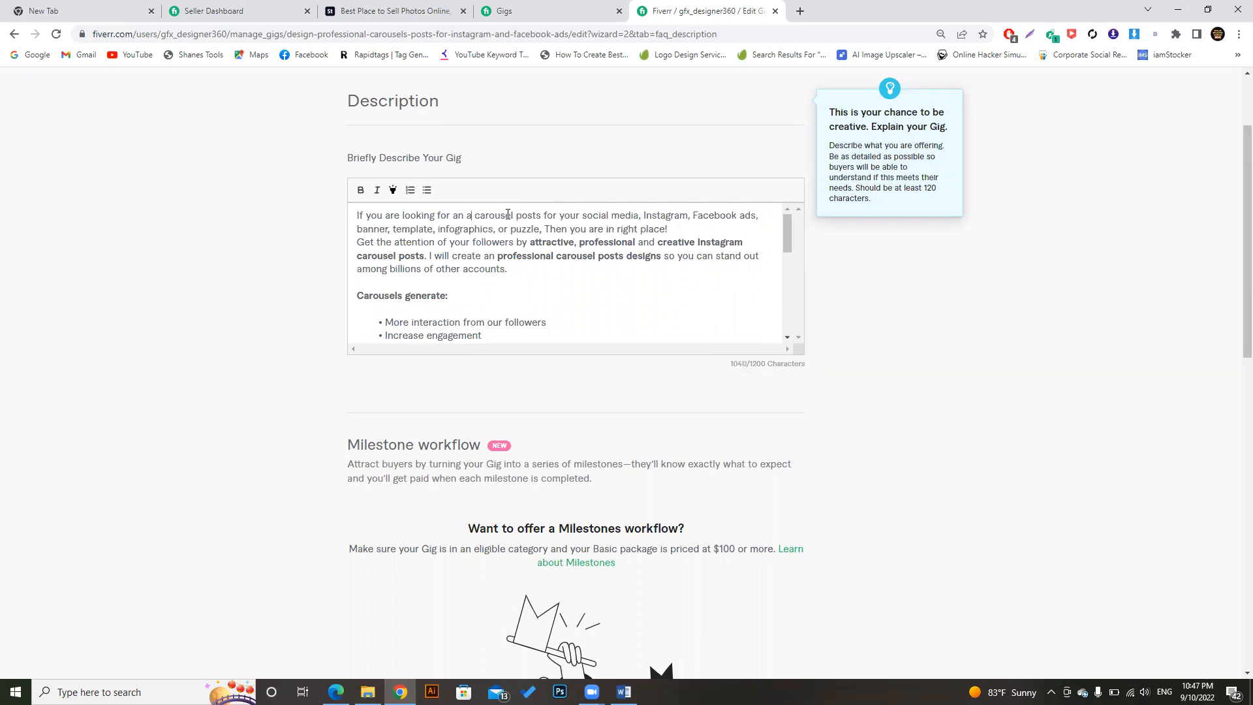
pyautogui.write('professional')
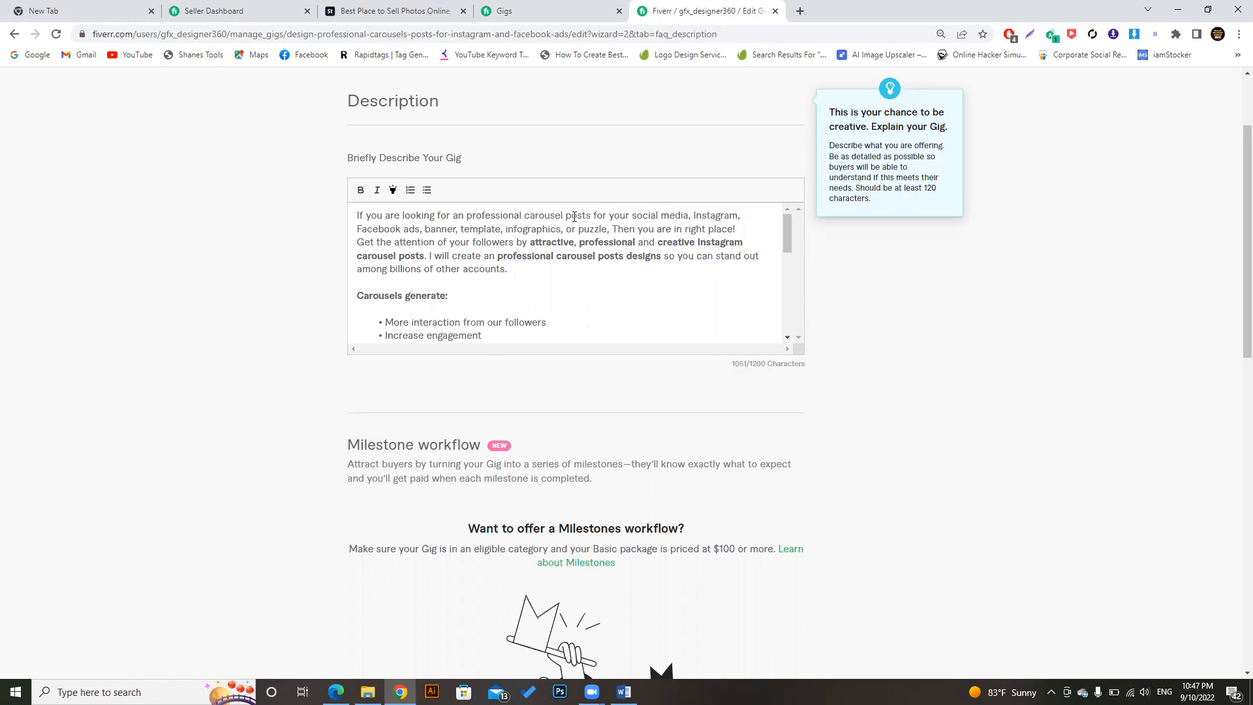
pyautogui.moveTo(560, 216); pyautogui.dragTo(467, 215)
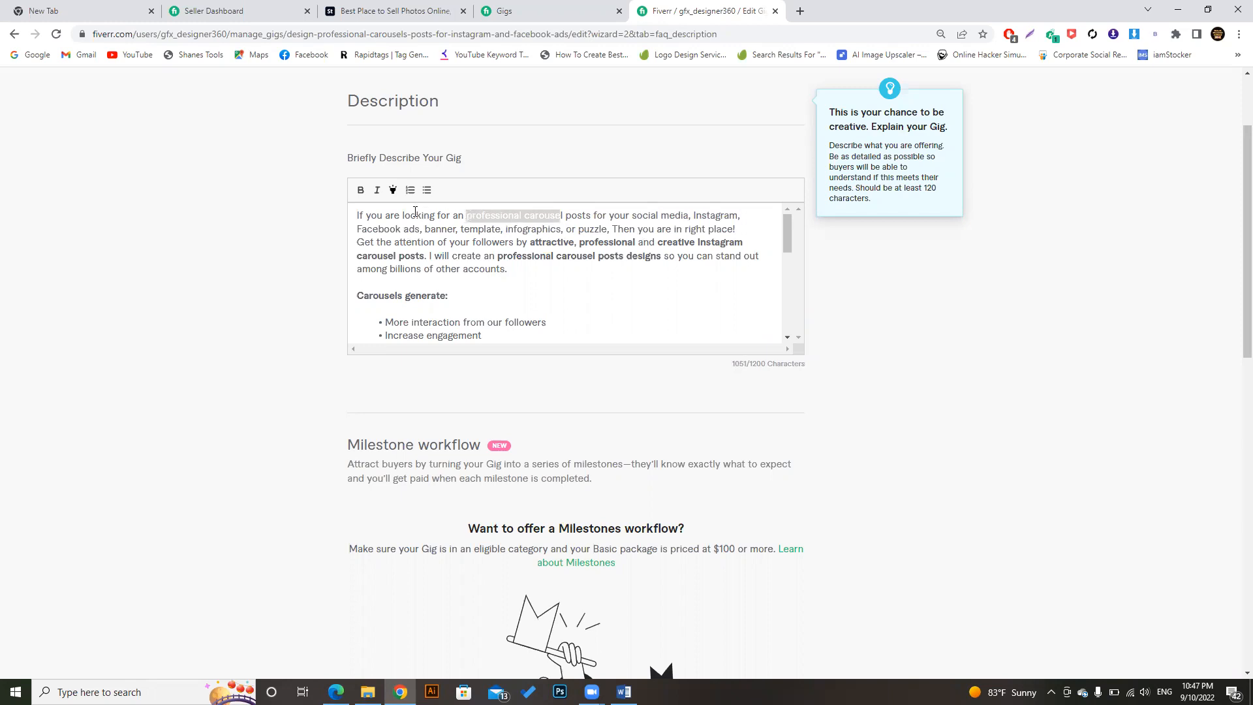
pyautogui.click(361, 193)
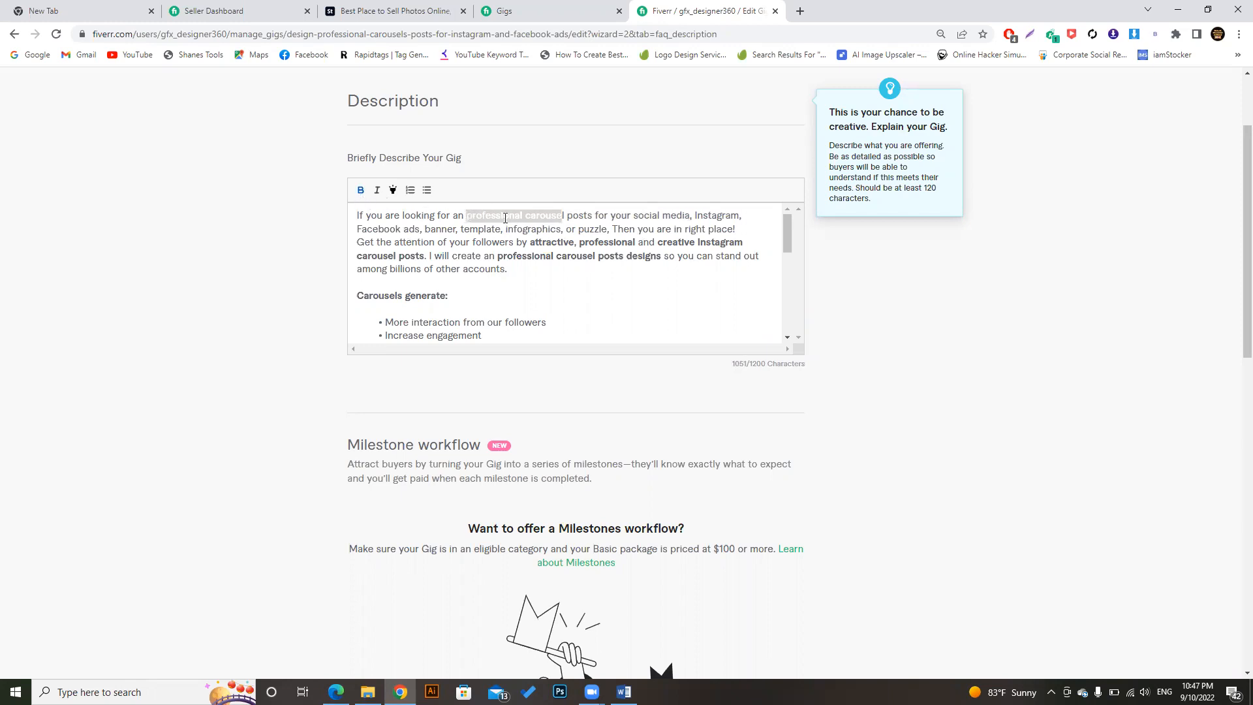
# Highlight the description phrase from "social media, Instagram" through "infographics, or puzzle," in yellow.
pyautogui.click(522, 221)
pyautogui.moveTo(632, 219)
pyautogui.mouseDown()
pyautogui.moveTo(744, 219)
pyautogui.moveTo(559, 230)
pyautogui.moveTo(611, 230)
pyautogui.mouseUp()
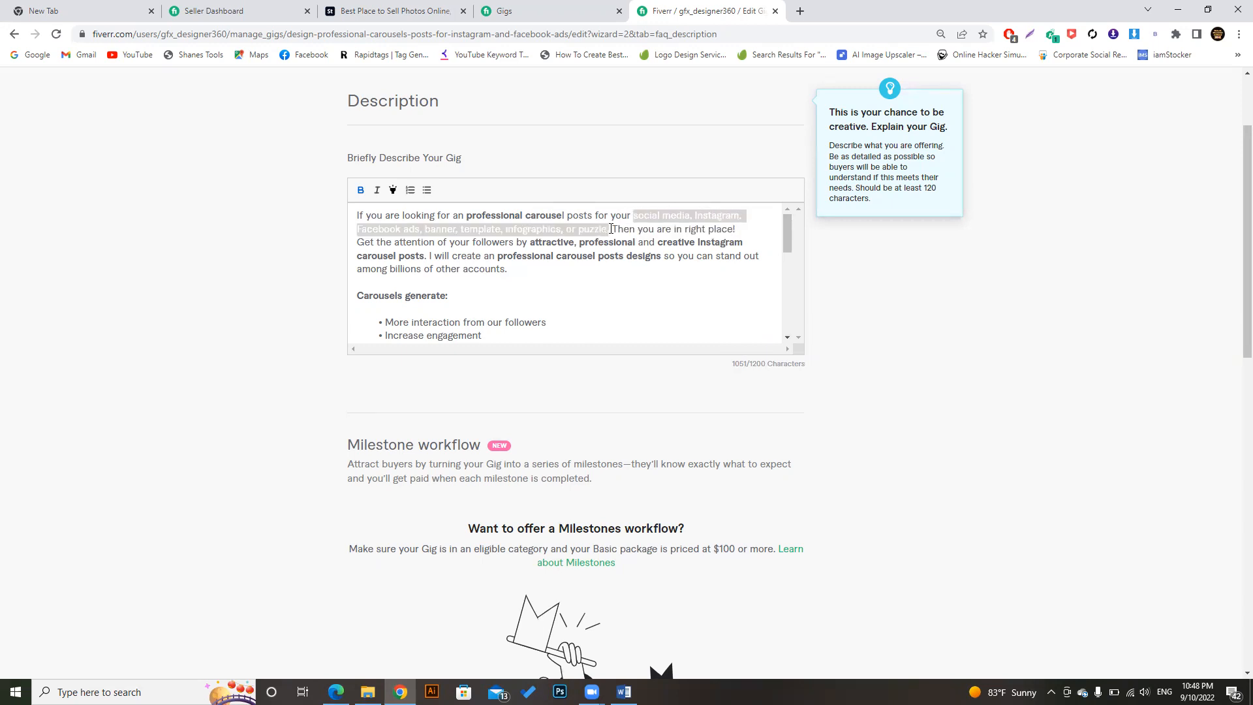
pyautogui.click(393, 190)
pyautogui.click(540, 255)
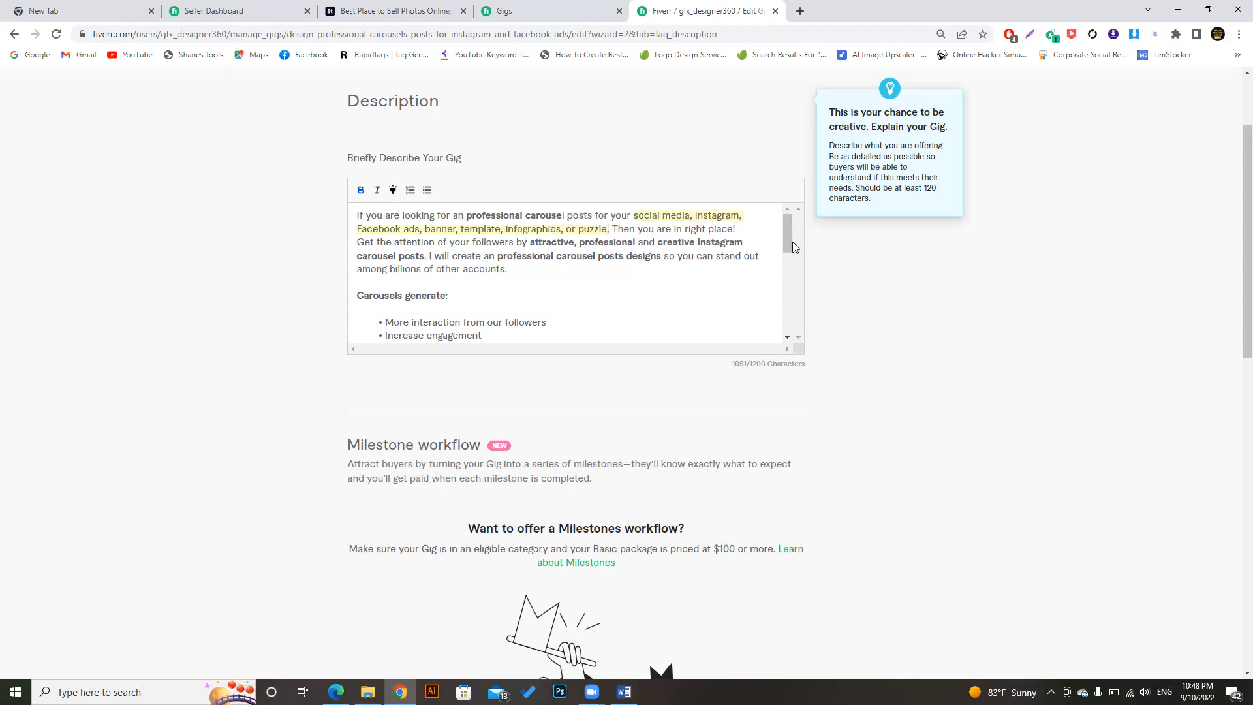
# Review the formatted gig description from the opening paragraph through the lists to the closing contact line.
pyautogui.scroll(-3, 786, 235)
pyautogui.scroll(3, 790, 226)
pyautogui.click(570, 256)
pyautogui.moveTo(789, 225)
pyautogui.mouseDown()
pyautogui.moveTo(788, 257)
pyautogui.moveTo(788, 223)
pyautogui.mouseUp()
pyautogui.press('Left')
pyautogui.press('Left')
pyautogui.press('Left')
pyautogui.press('Left')
pyautogui.press('Left')
pyautogui.press('Left')
pyautogui.press('Left')
pyautogui.press('Left')
pyautogui.press('Left')
pyautogui.press('Left')
pyautogui.press('Left')
pyautogui.moveTo(787, 219); pyautogui.dragTo(787, 212)
pyautogui.moveTo(784, 231)
pyautogui.mouseDown()
pyautogui.moveTo(792, 282)
pyautogui.moveTo(782, 223)
pyautogui.mouseUp()
pyautogui.moveTo(786, 231); pyautogui.dragTo(787, 196)
pyautogui.moveTo(790, 222); pyautogui.dragTo(789, 309)
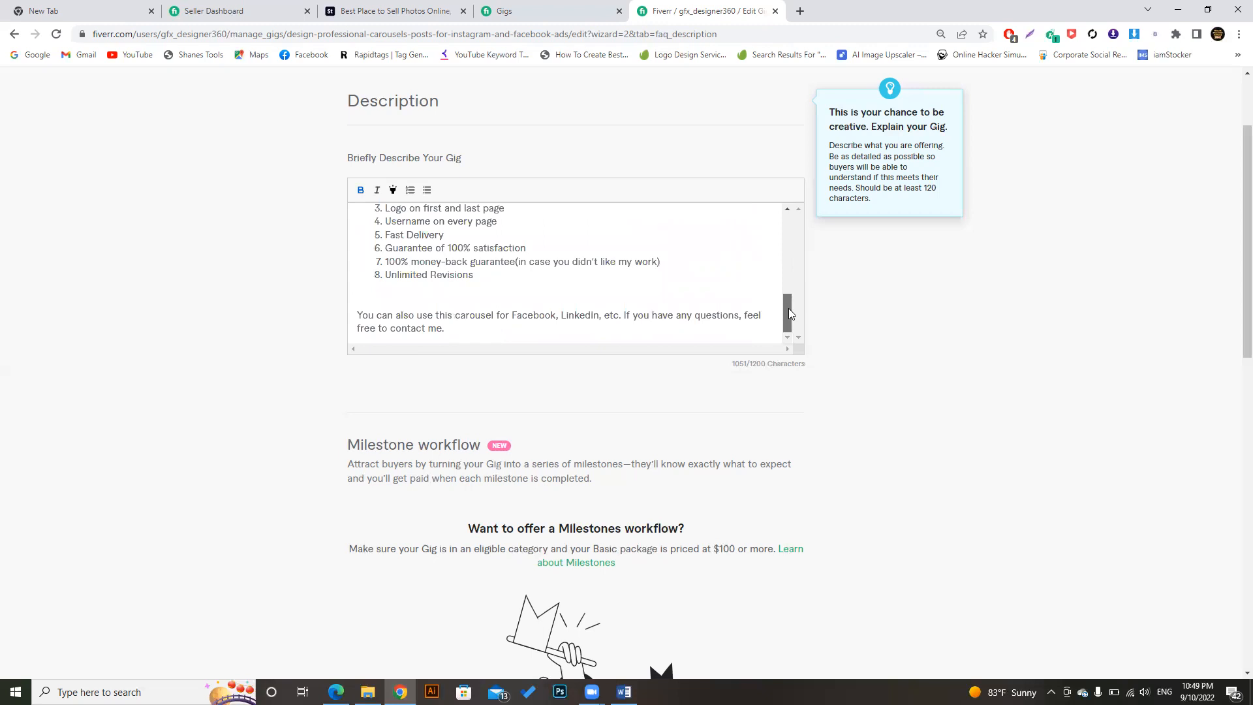
pyautogui.moveTo(788, 308); pyautogui.dragTo(787, 218)
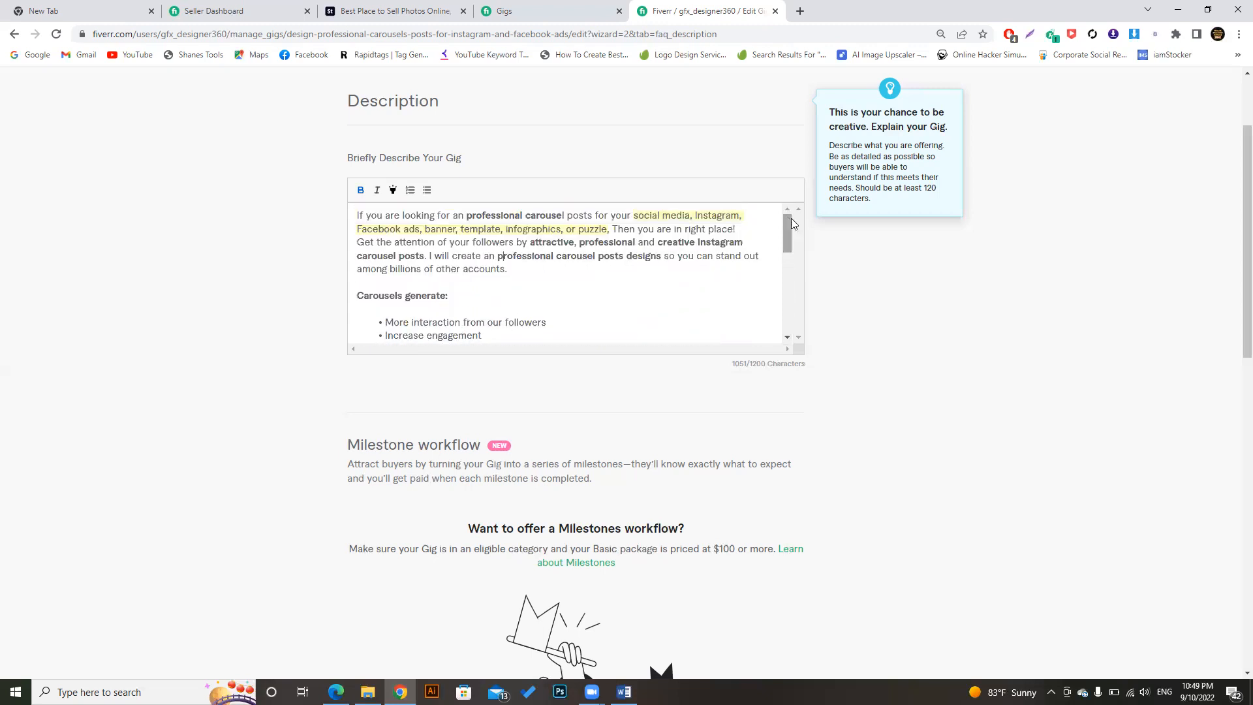
# Save the Description & FAQ step and continue to the Requirements step.
pyautogui.moveTo(790, 243); pyautogui.dragTo(793, 333)
pyautogui.moveTo(1244, 244); pyautogui.dragTo(1235, 410)
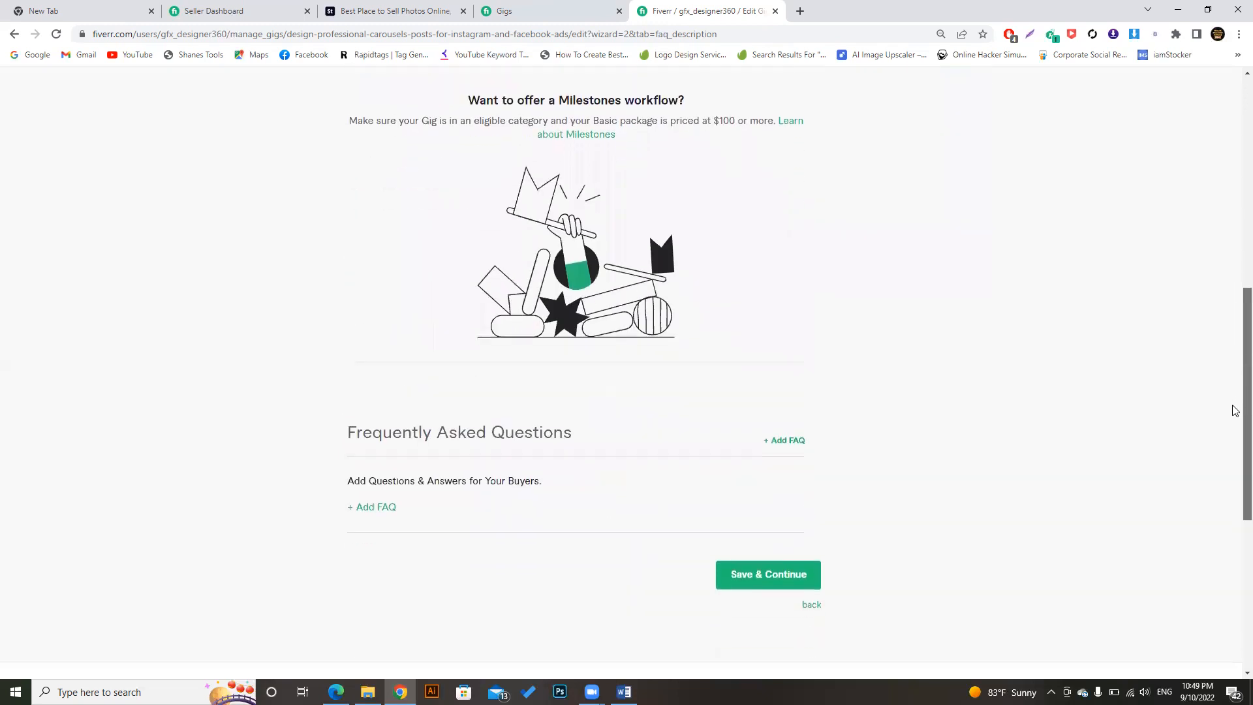
pyautogui.click(753, 573)
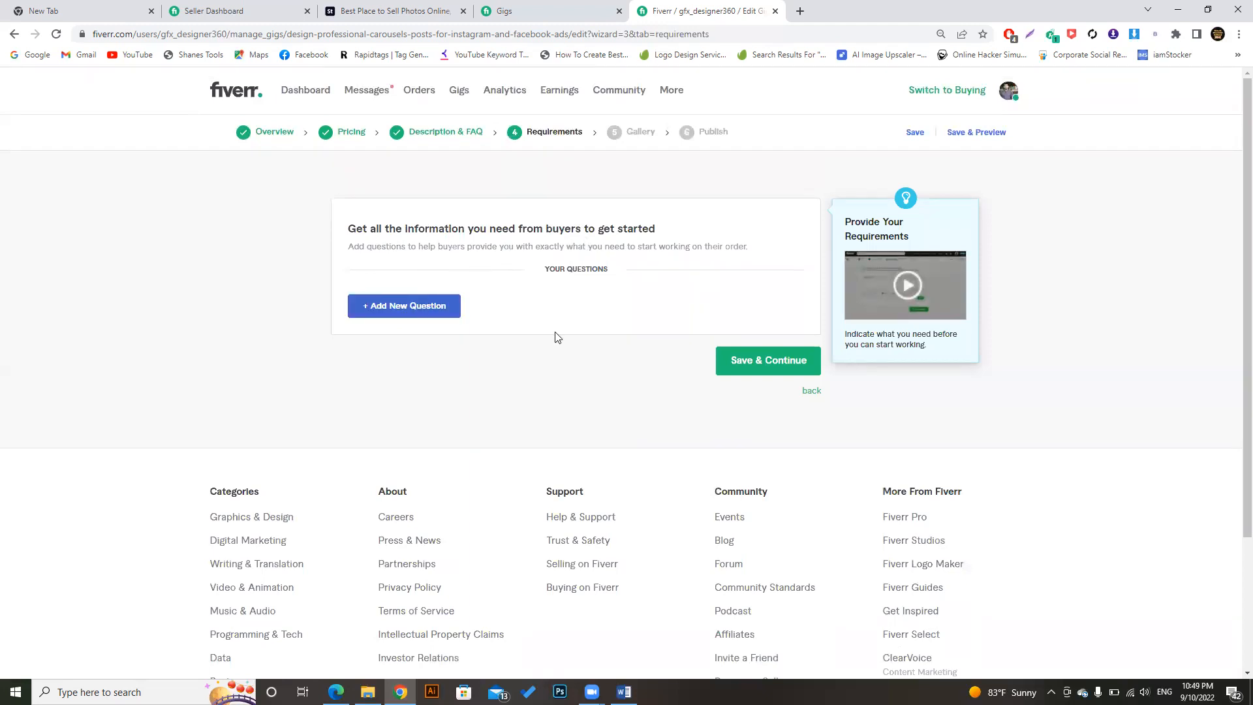
# Start a new buyer question and fill it with the four items under "What do I need to start working on?" copied from the Word document.
pyautogui.click(400, 317)
pyautogui.click(474, 340)
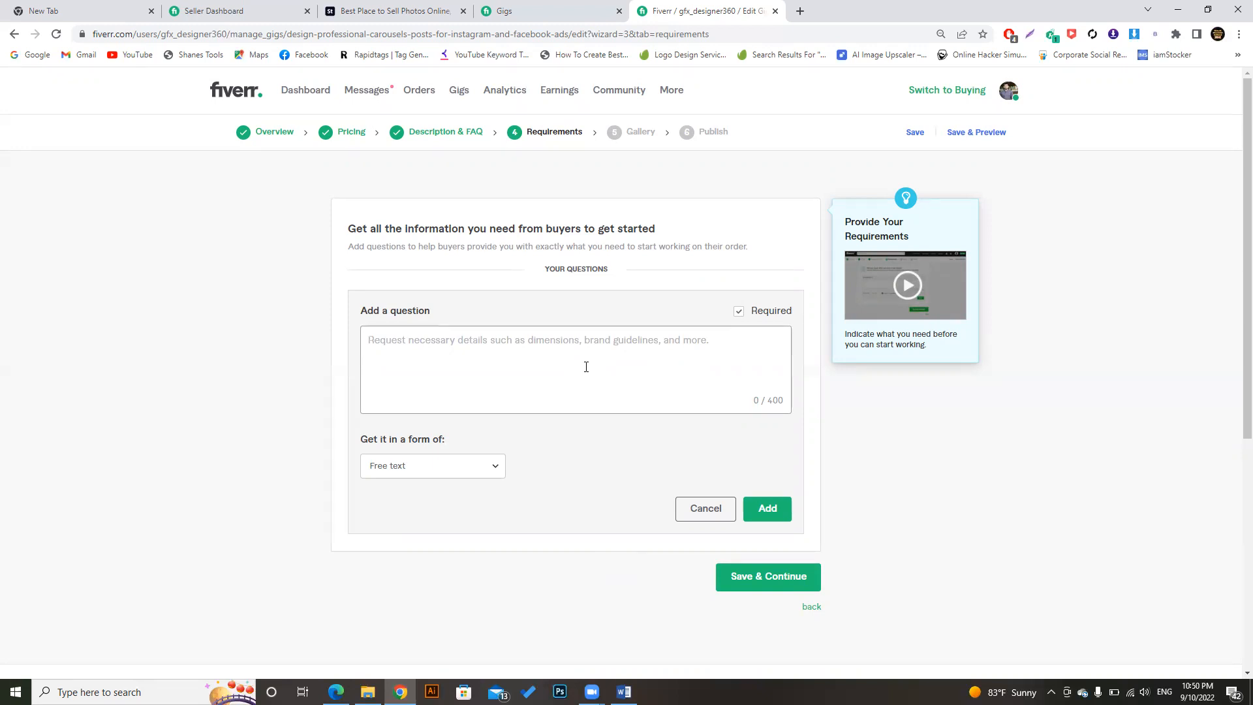
pyautogui.click(623, 691)
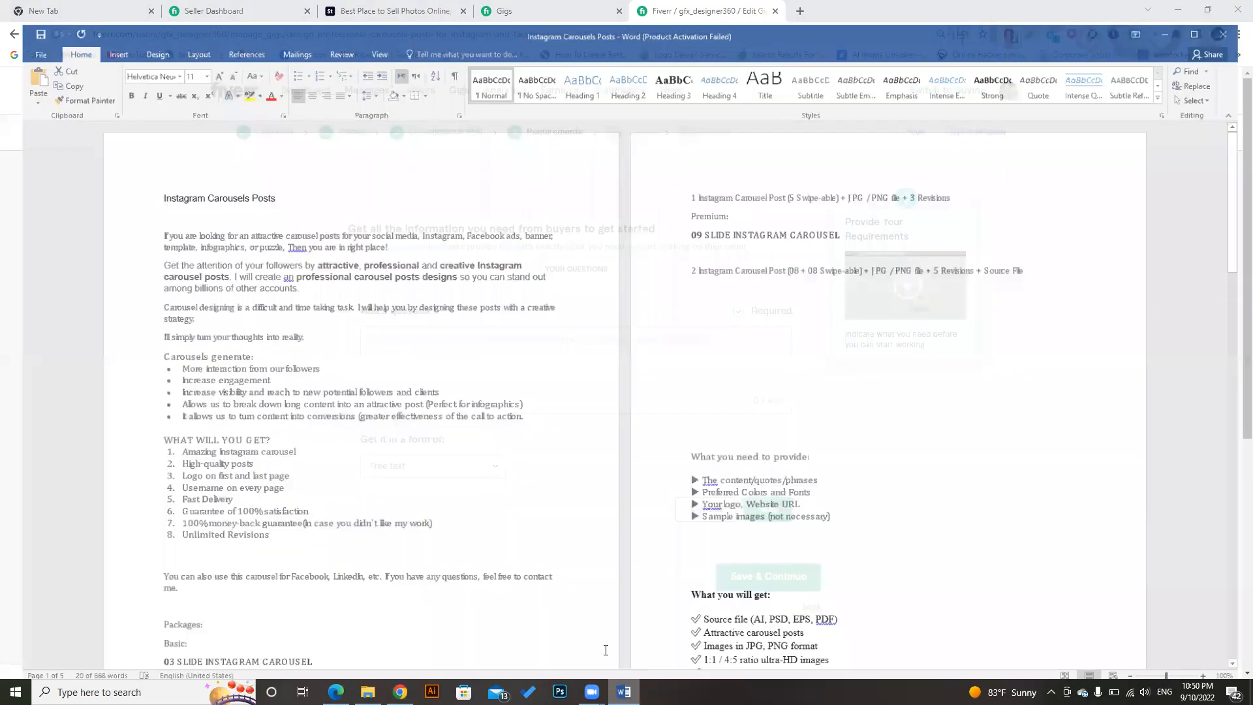
pyautogui.click(913, 434)
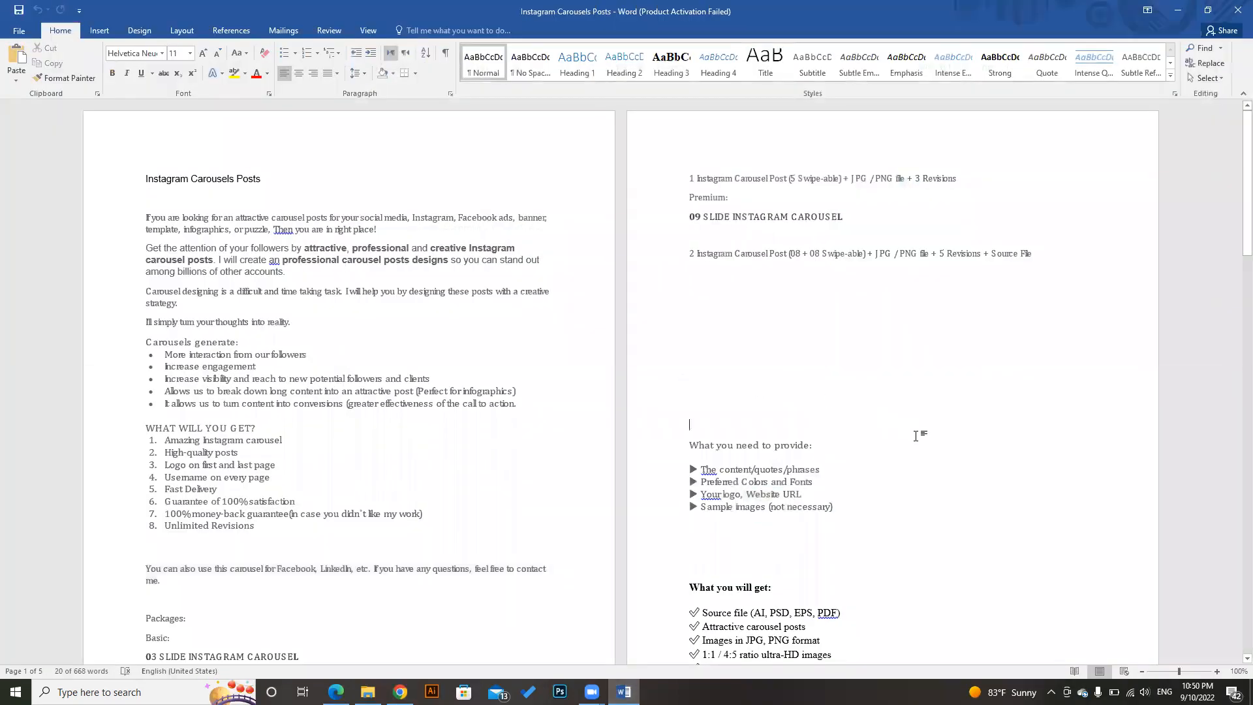
pyautogui.moveTo(1237, 230); pyautogui.dragTo(1234, 329)
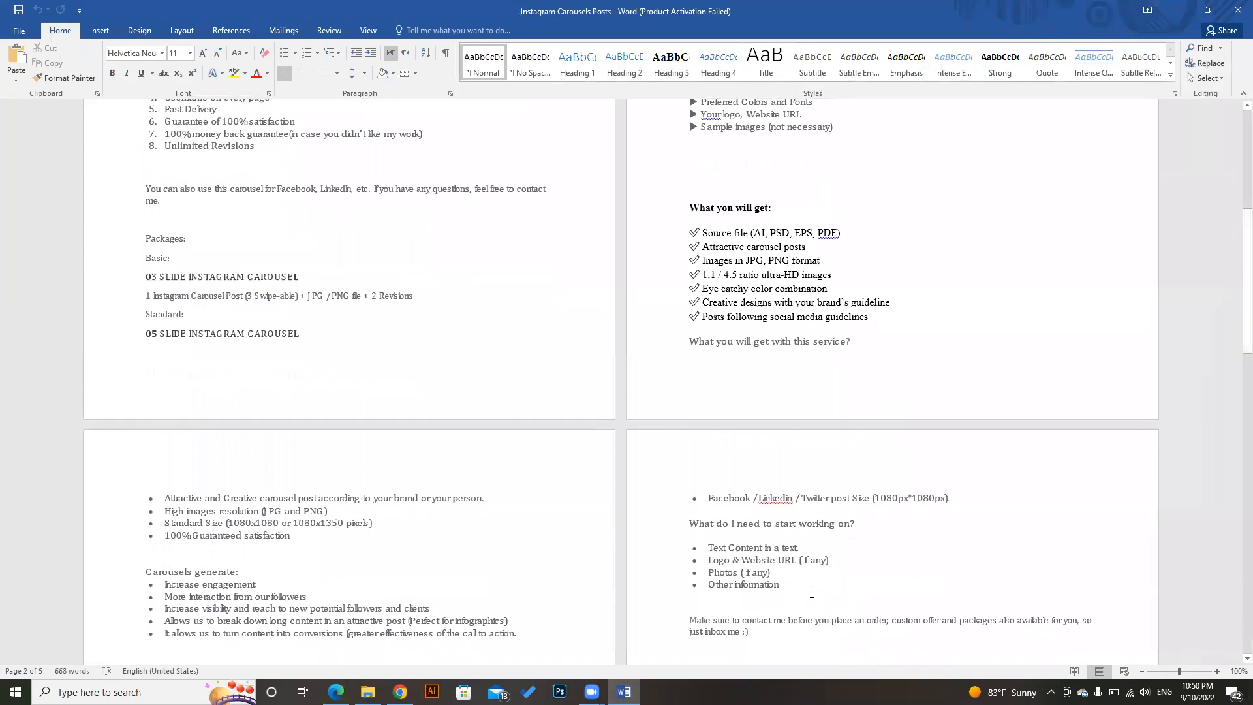
pyautogui.moveTo(785, 586); pyautogui.dragTo(703, 555)
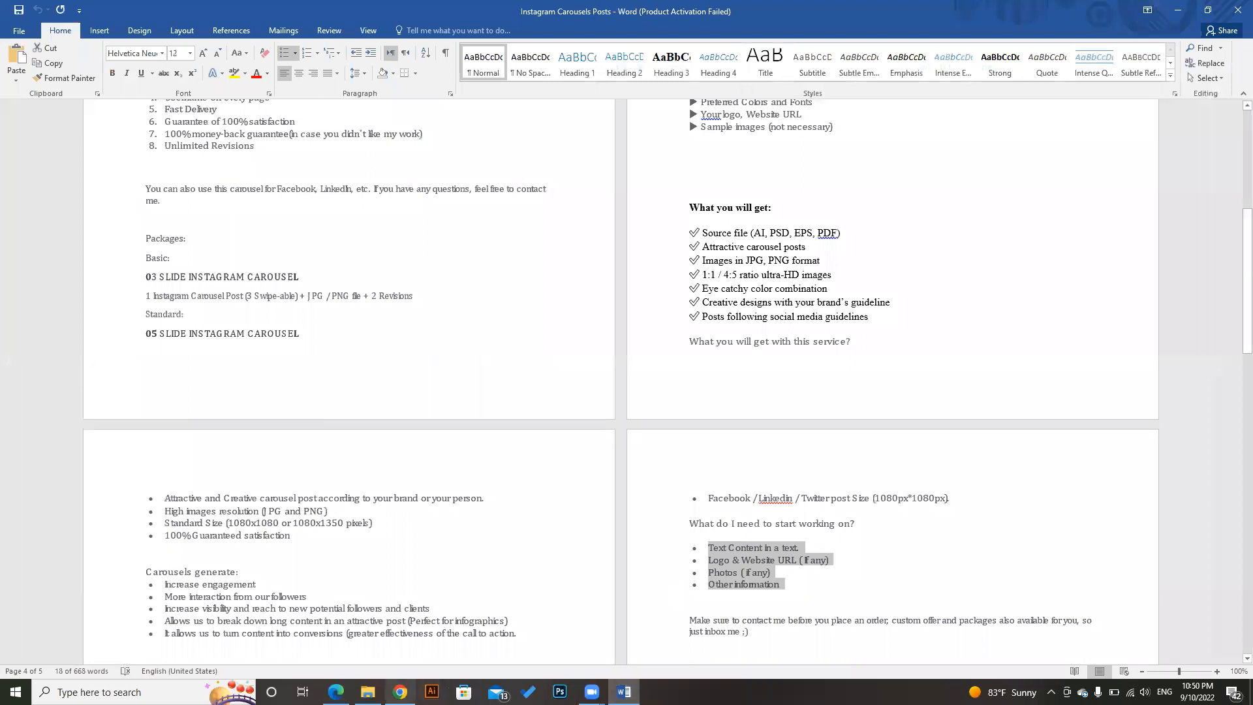
pyautogui.click(400, 692)
pyautogui.write('•\tText Content in a text. •\tLogo & Website URL ( If any) •\tPhotos ( if any) •\tOther information')
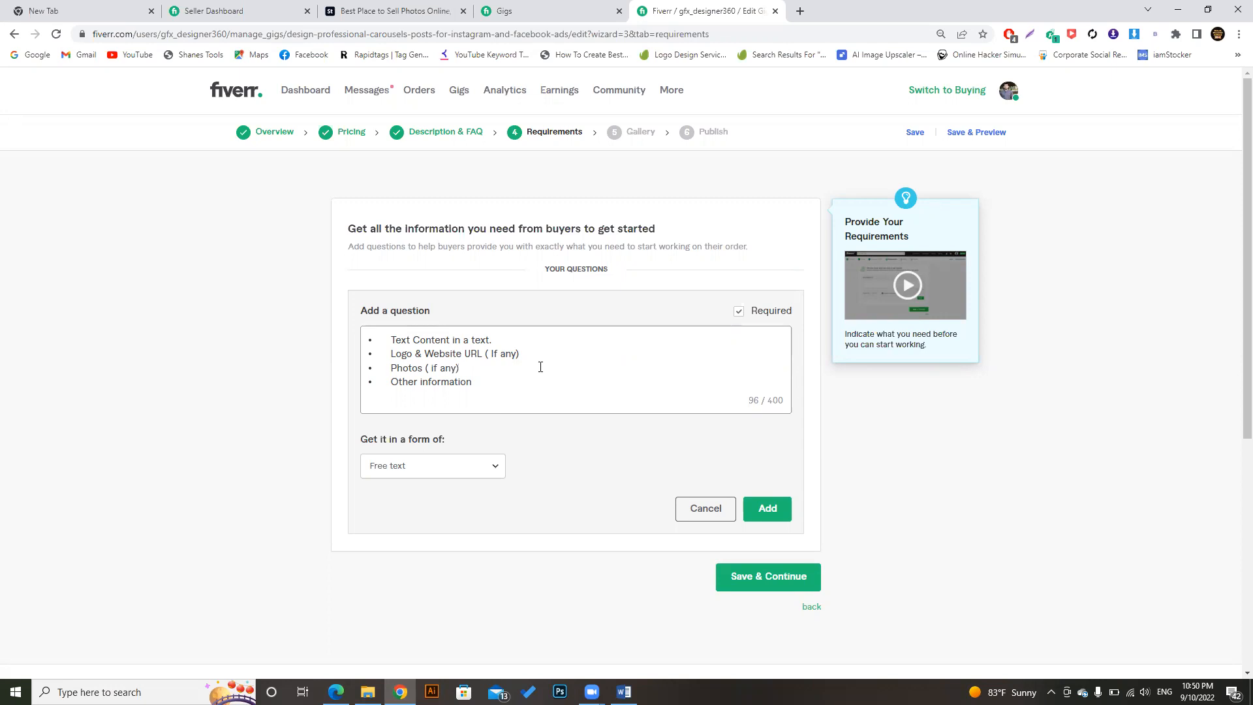
# Add the required free-text question to the gig requirements, then save and continue to the Gallery step.
pyautogui.click(488, 386)
pyautogui.click(623, 691)
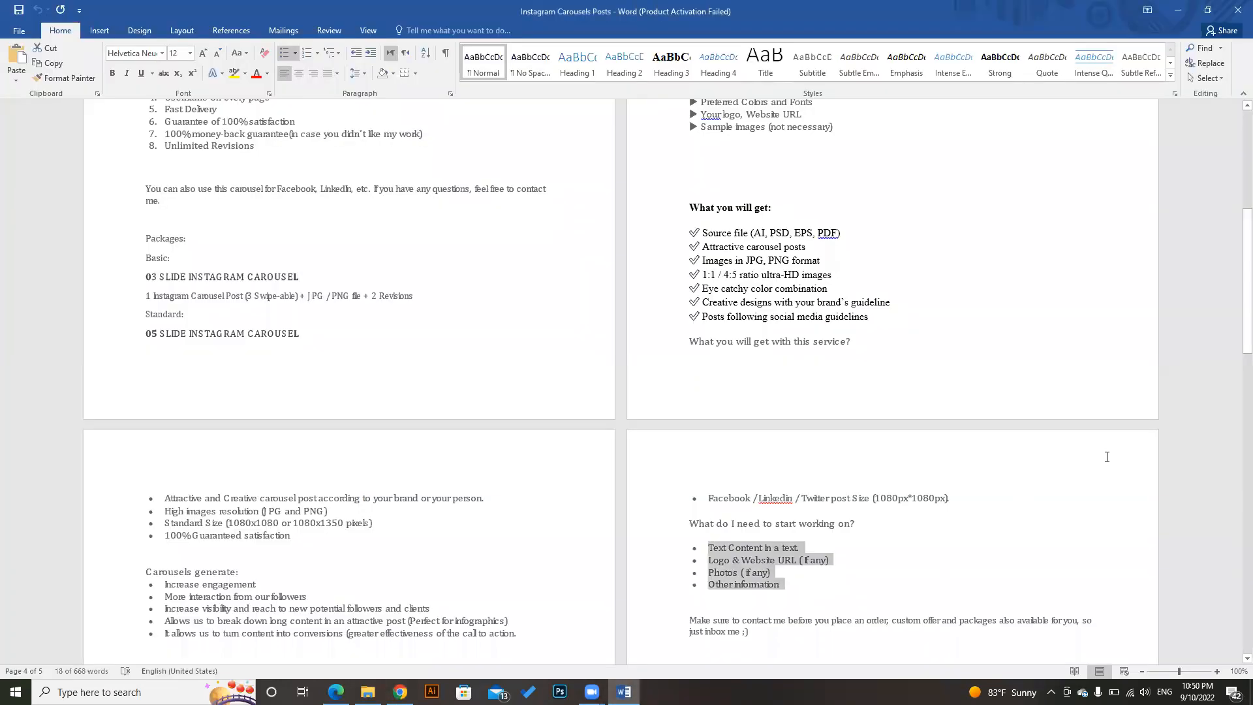
pyautogui.moveTo(1235, 334); pyautogui.dragTo(1235, 281)
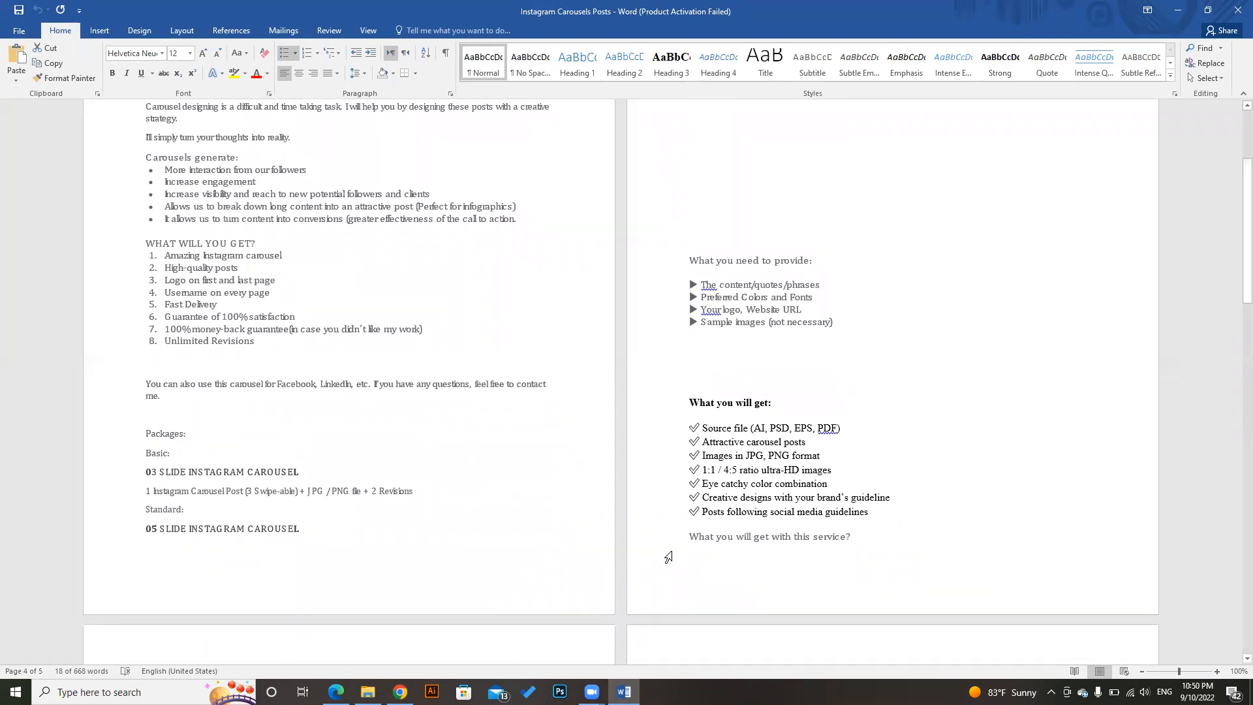
pyautogui.click(400, 692)
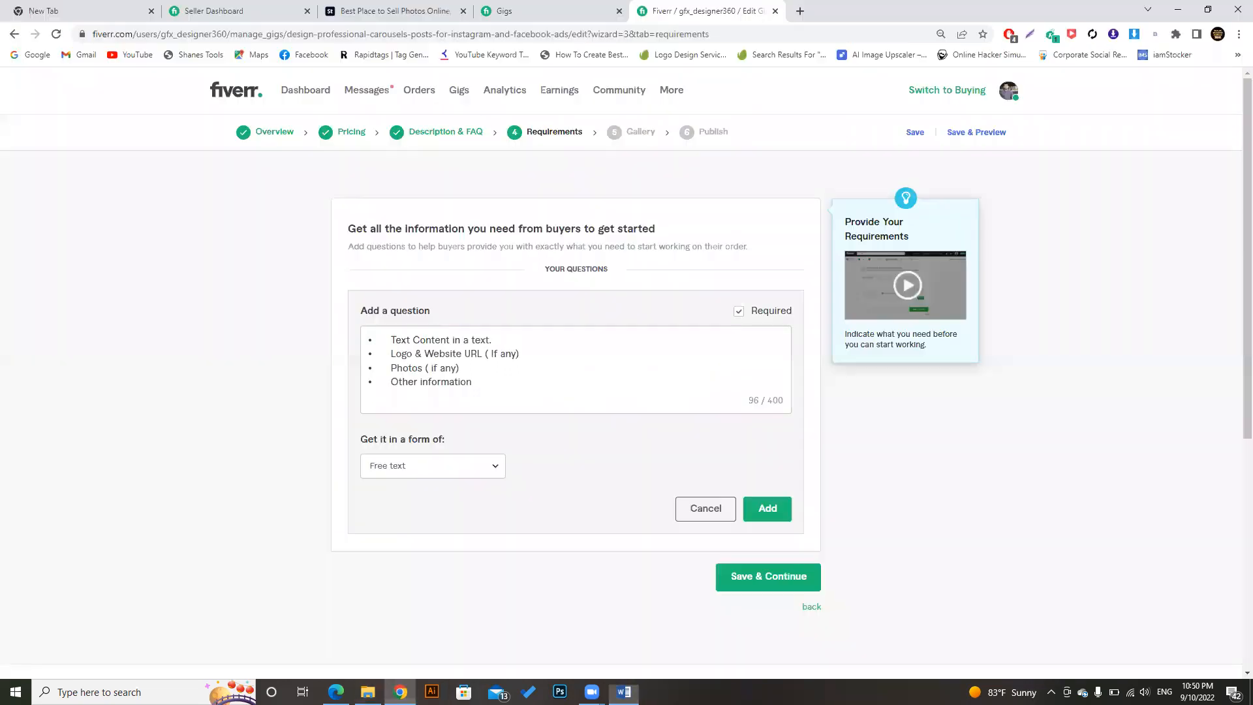
pyautogui.click(755, 510)
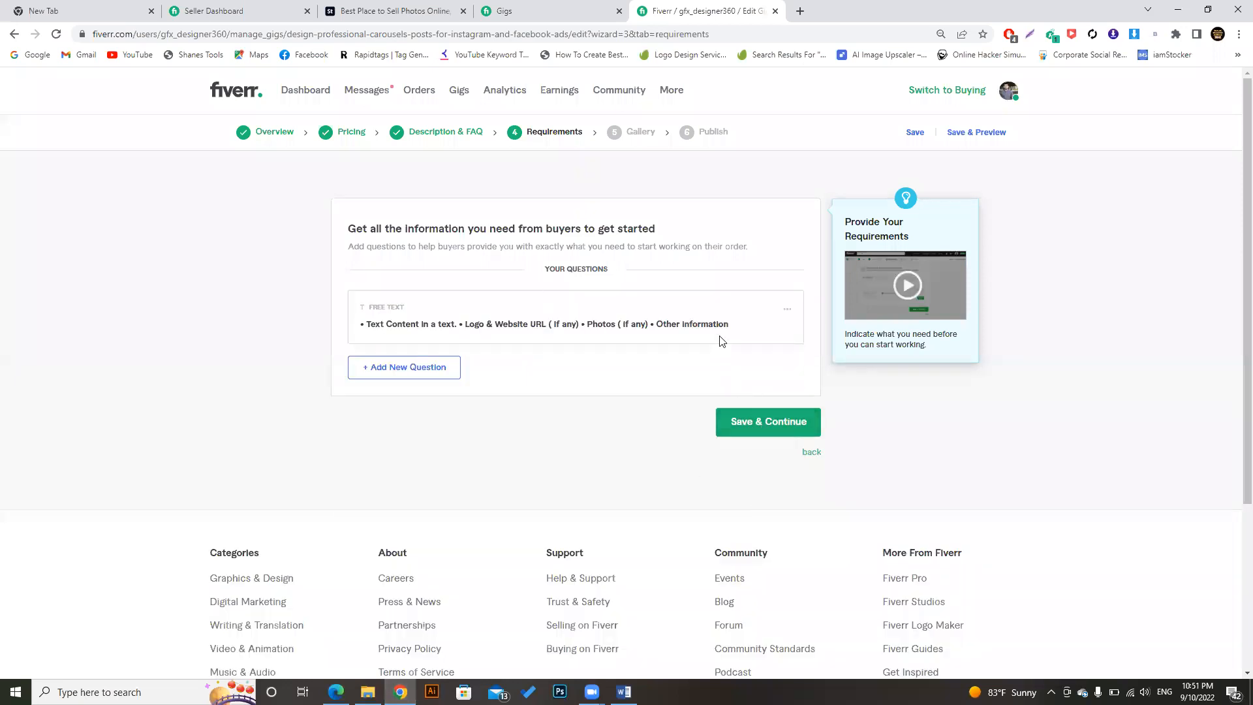
pyautogui.click(782, 418)
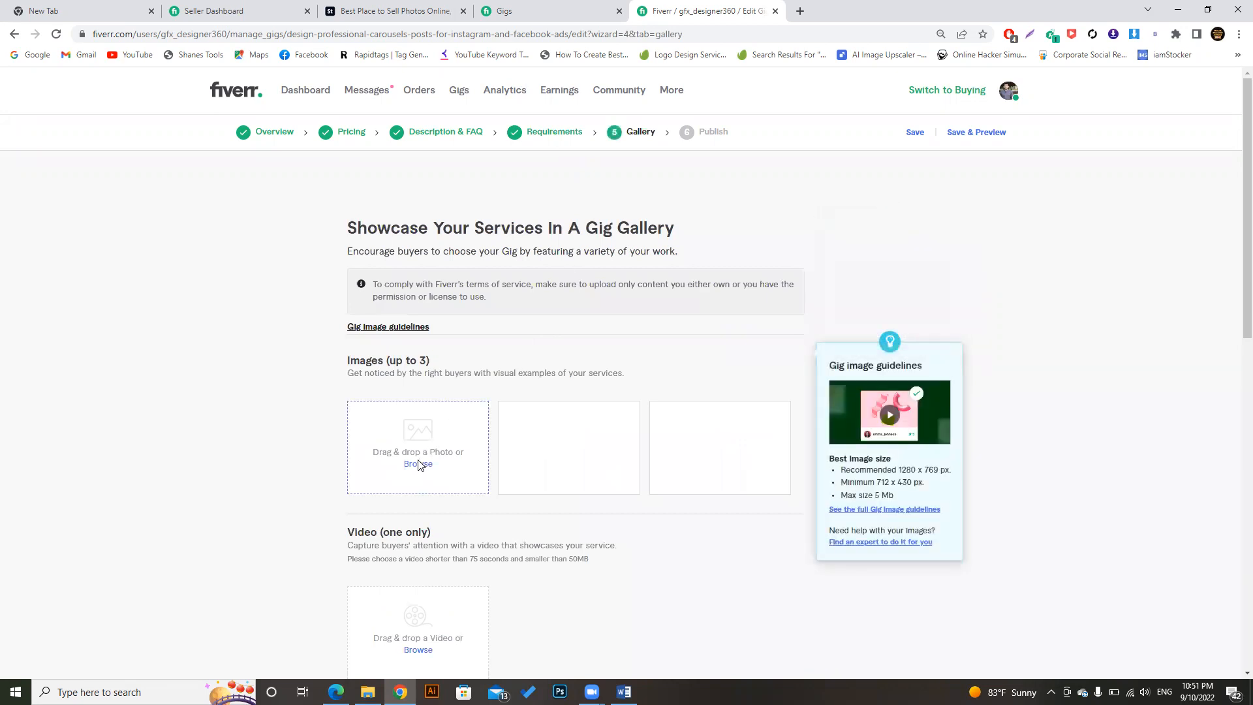
# Upload the Fiver 01 image from the Instagram Carousels folder on Graphics Data (F:) as the first gallery image.
pyautogui.click(419, 464)
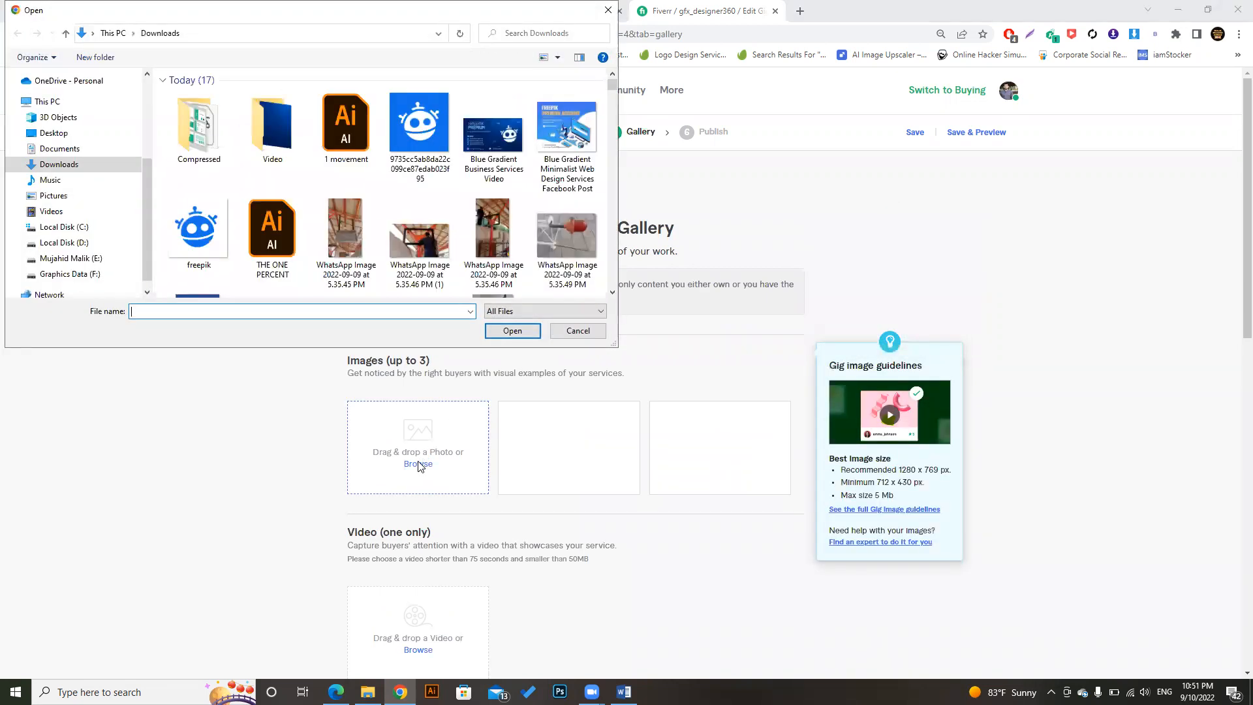
pyautogui.click(86, 274)
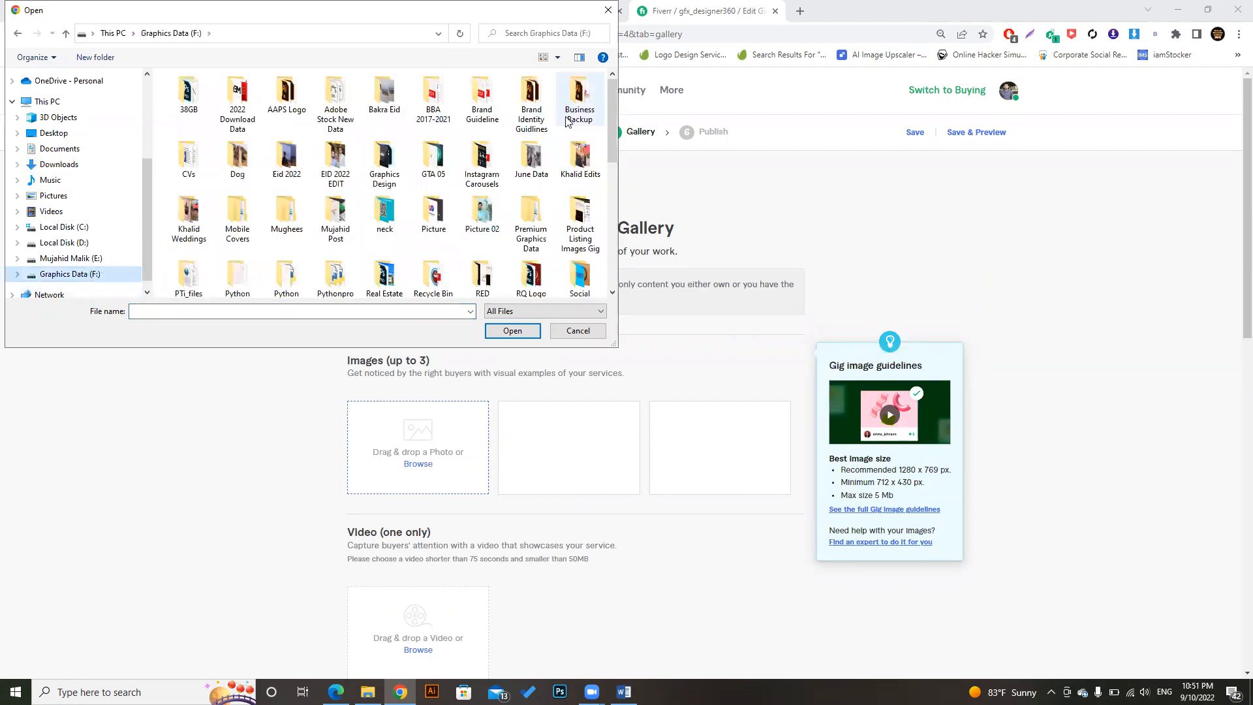
pyautogui.press('i')
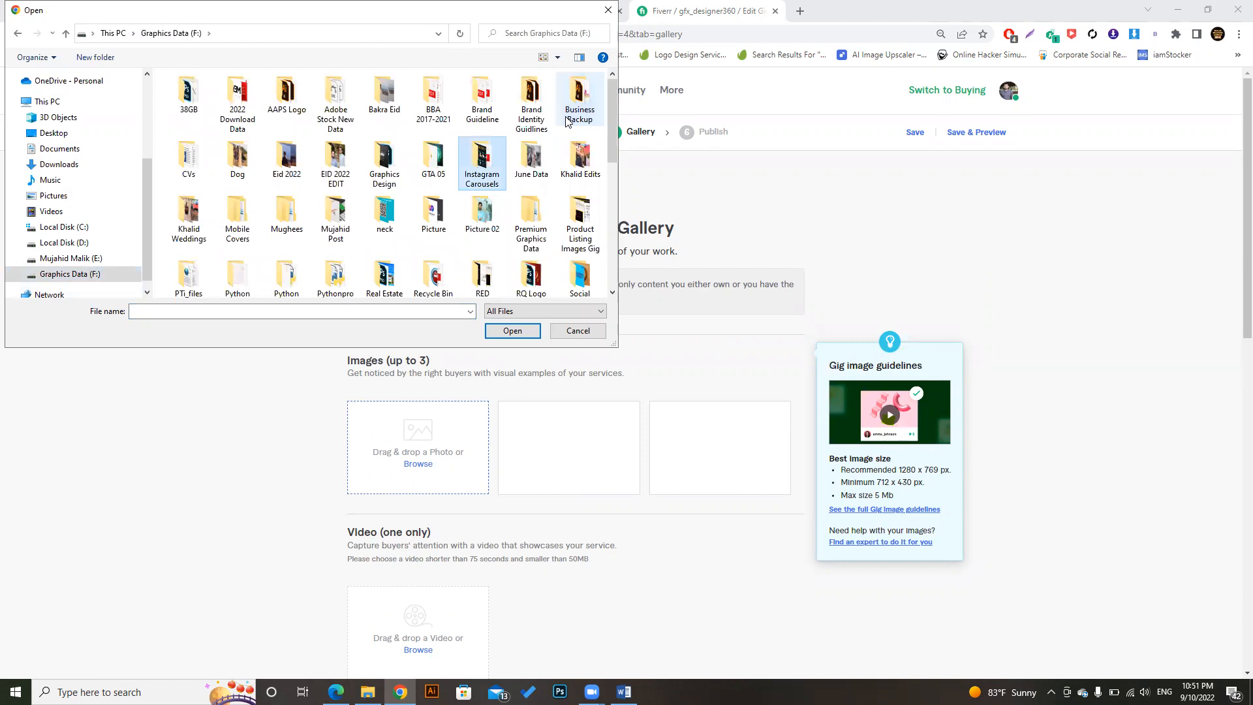
pyautogui.doubleClick(500, 171)
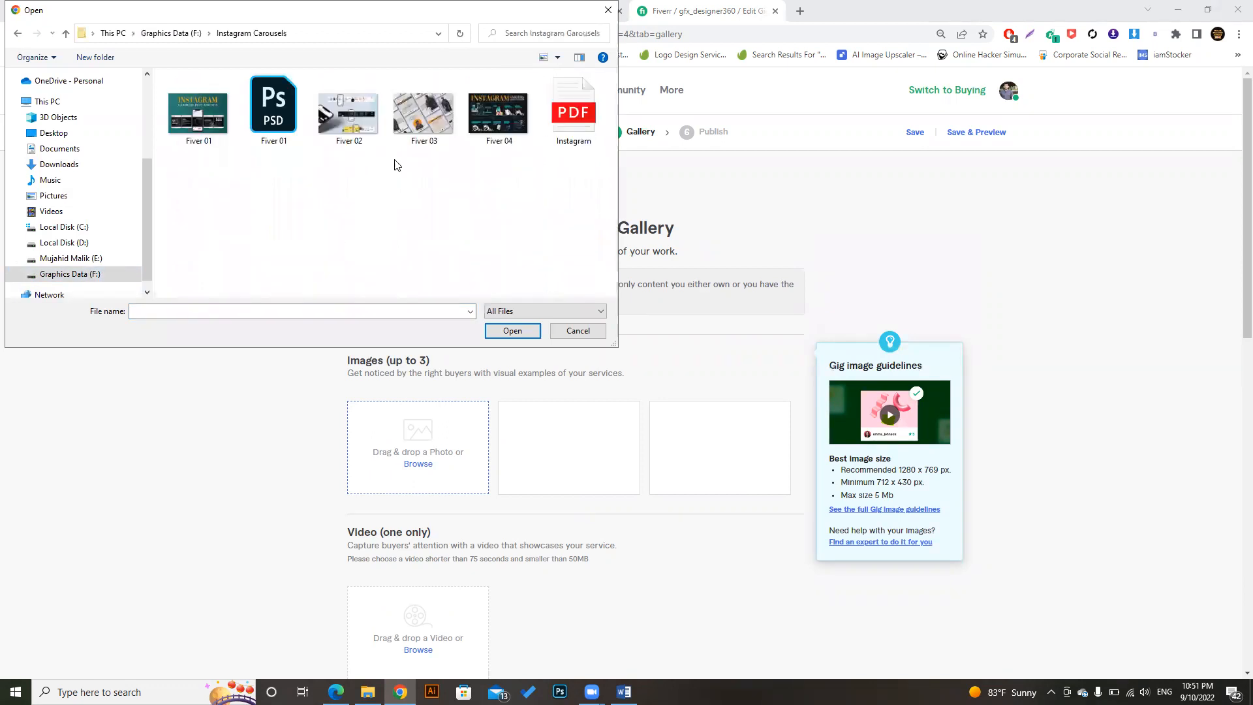
pyautogui.doubleClick(196, 117)
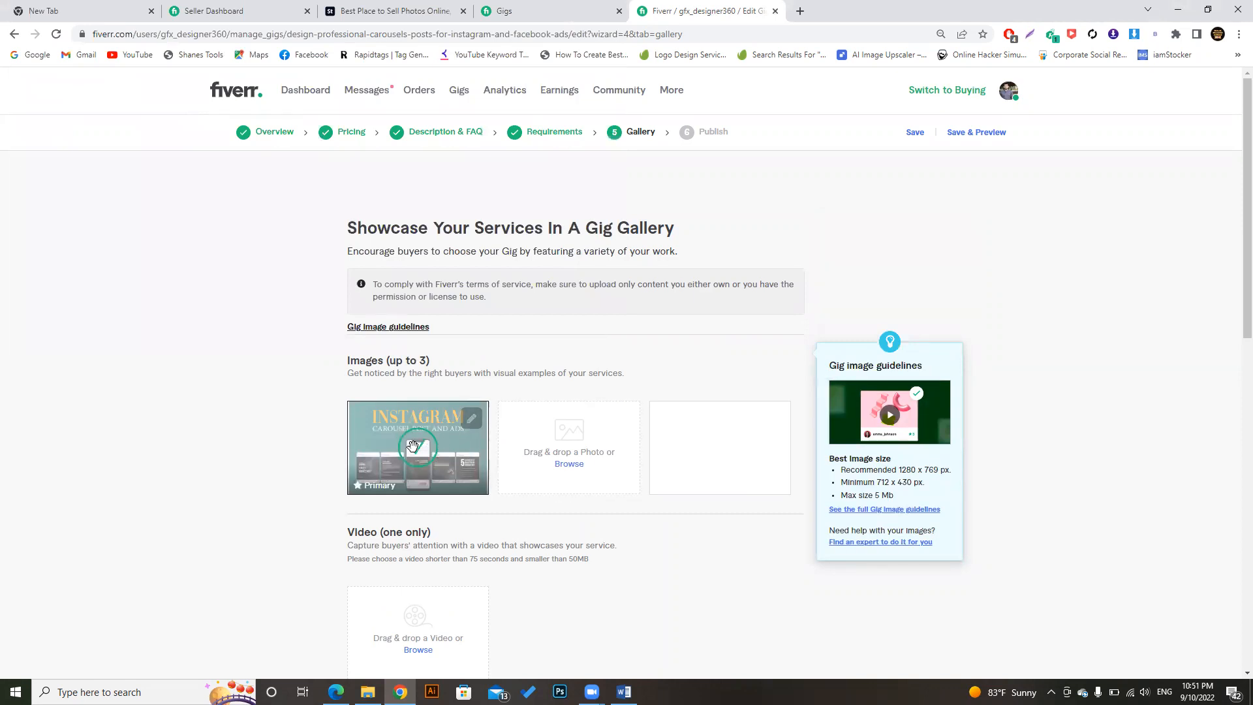
# Upload Fiver 02 and Fiver 03 from the Instagram Carousels folder as the second and third gallery images.
pyautogui.click(569, 465)
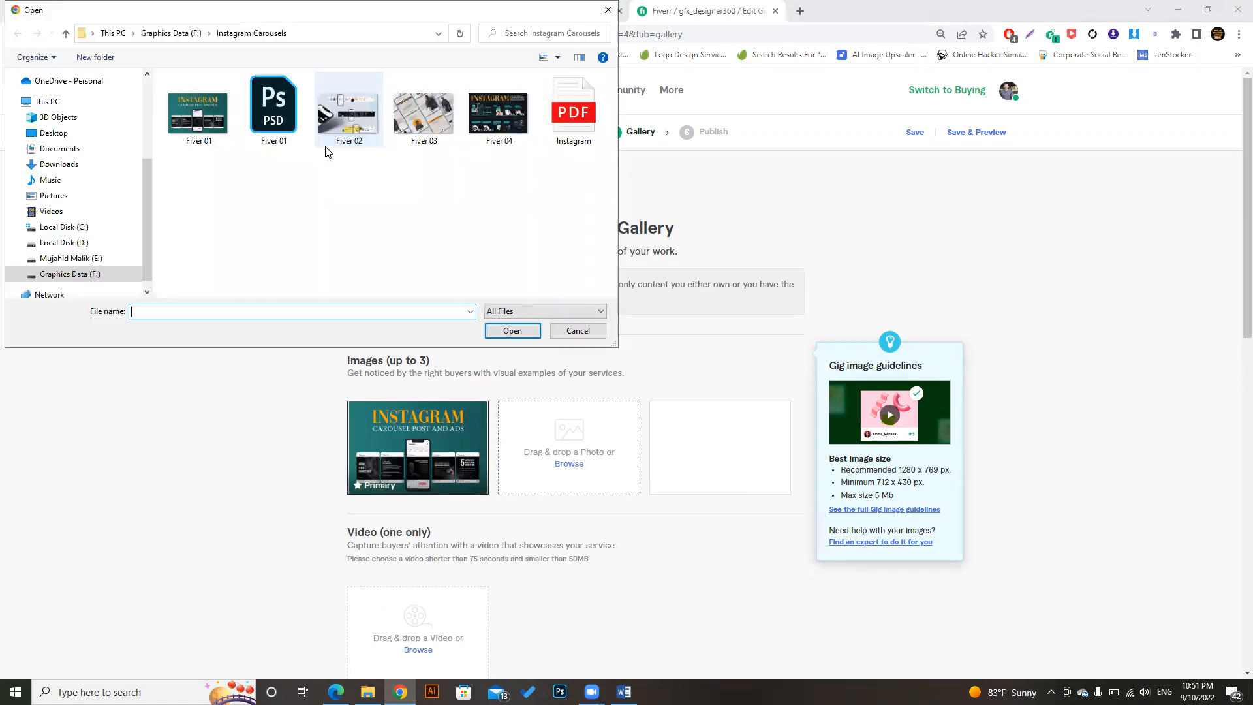
pyautogui.doubleClick(348, 124)
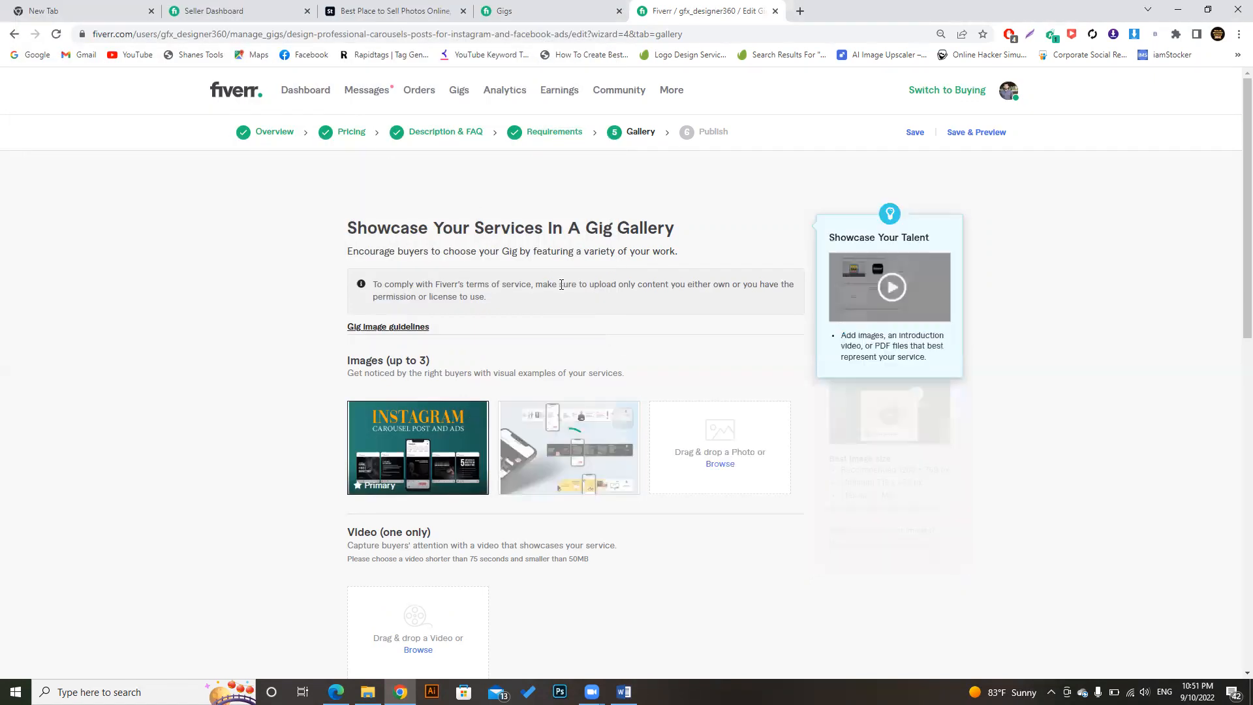
pyautogui.click(714, 466)
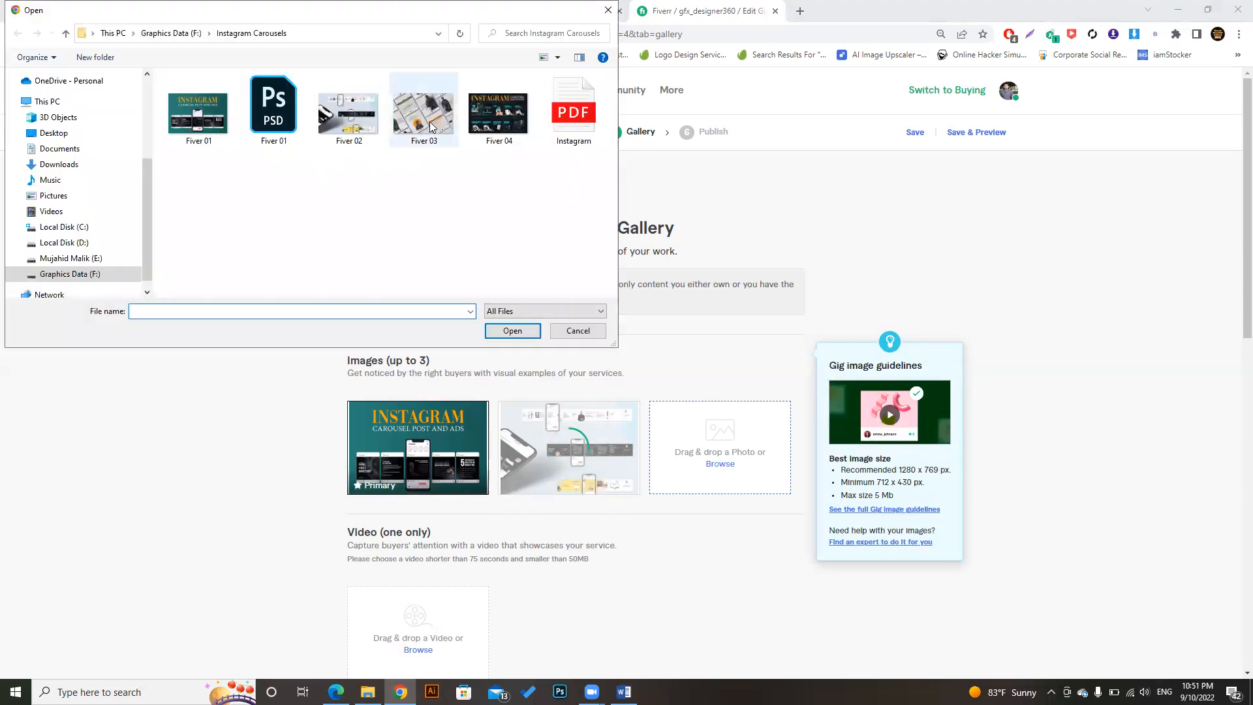
pyautogui.click(589, 330)
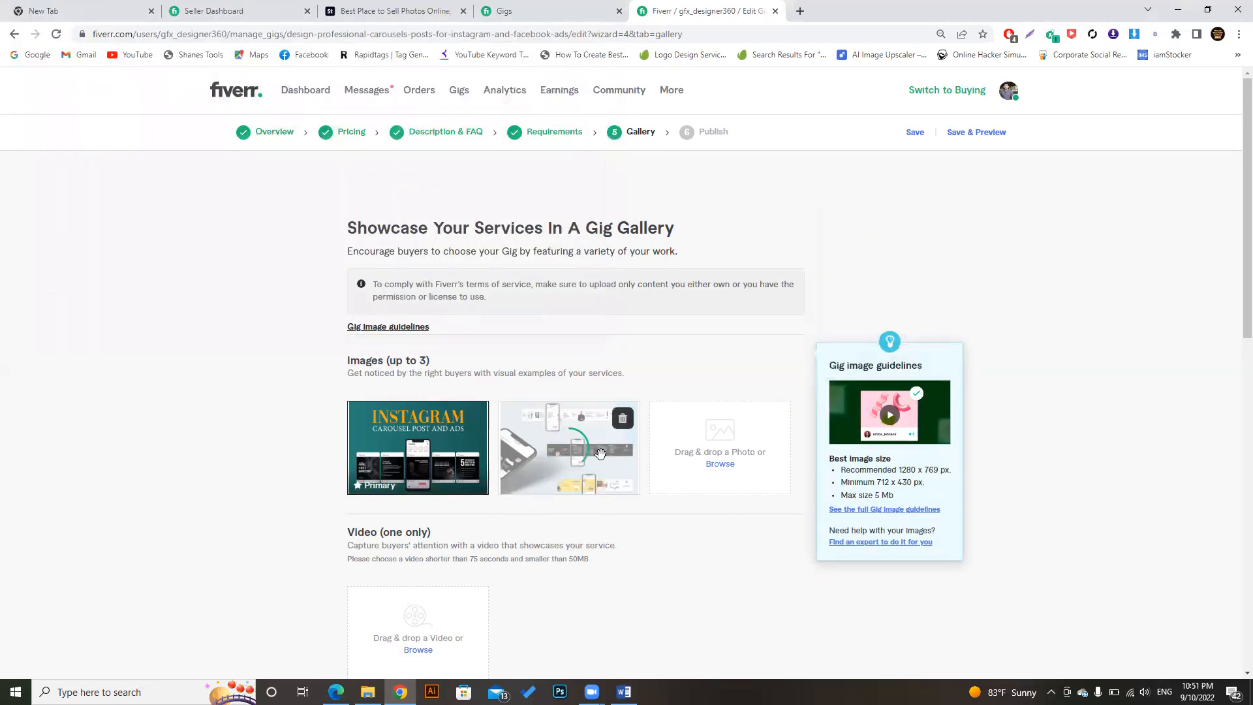
pyautogui.click(721, 464)
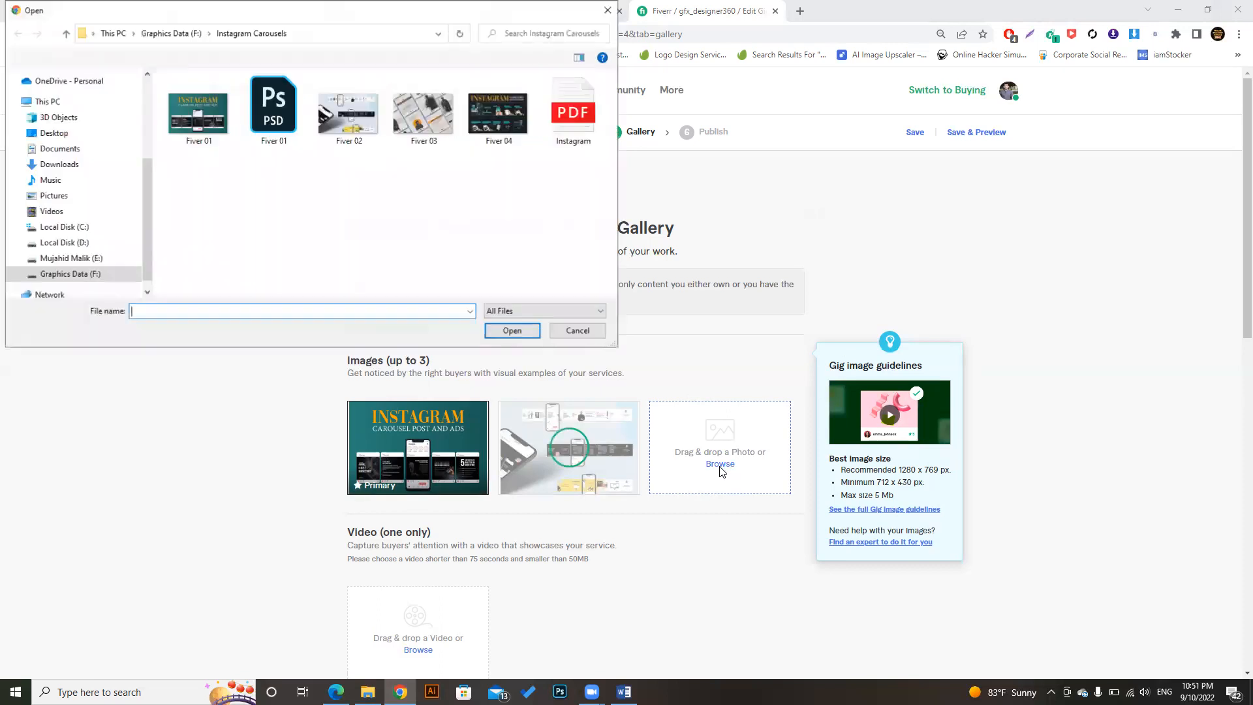
pyautogui.doubleClick(432, 134)
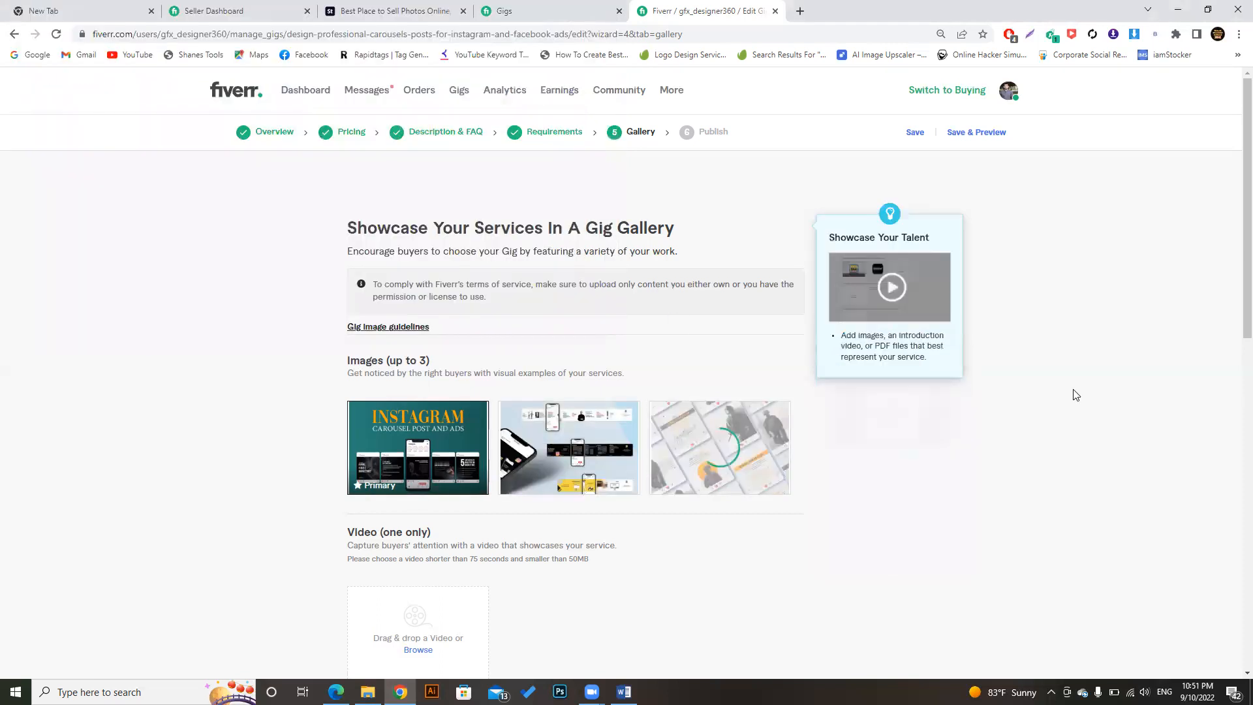
# Upload the Instagram PDF from the Instagram Carousels folder as the first gallery document.
pyautogui.scroll(-2, 1232, 281)
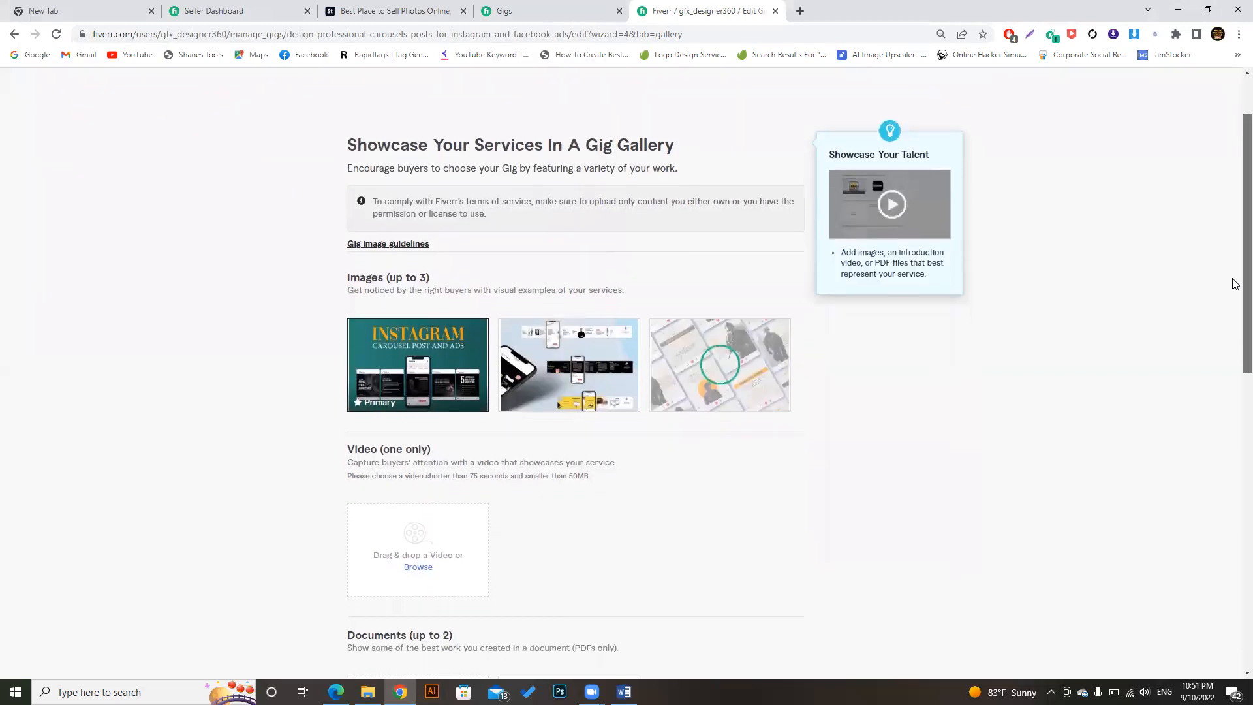
pyautogui.scroll(-1, 1236, 310)
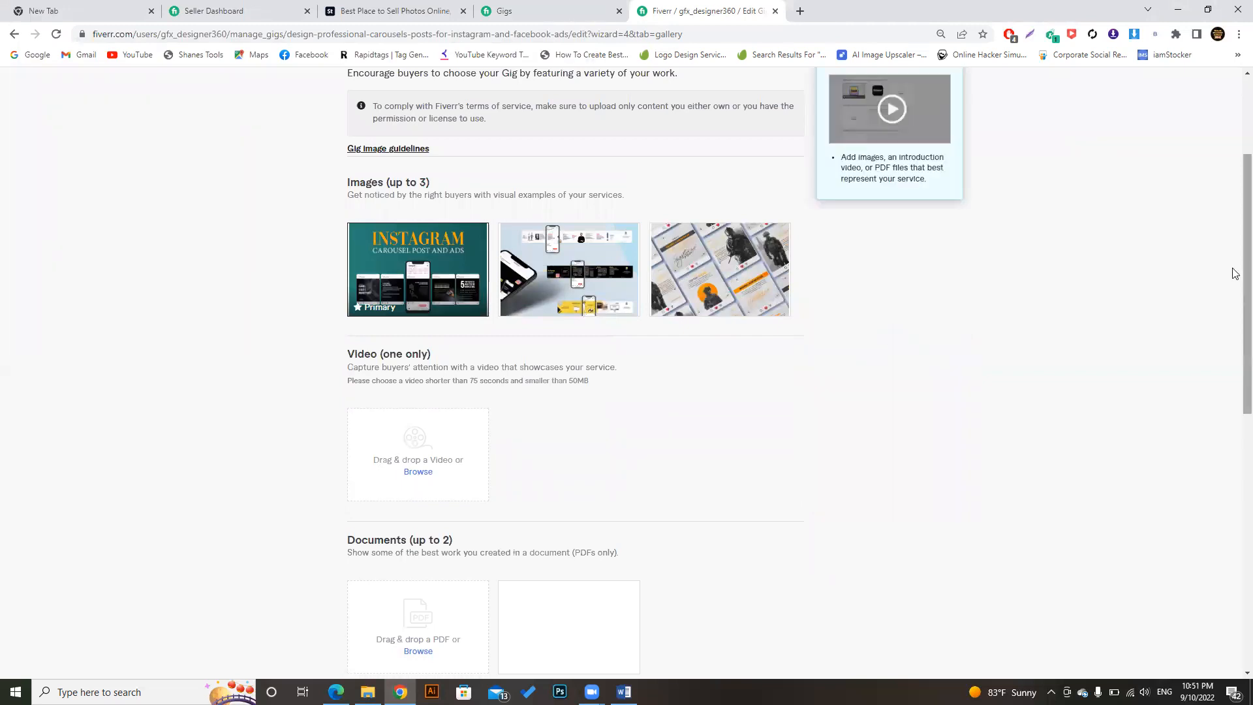
pyautogui.scroll(1, 1232, 271)
pyautogui.scroll(-2, 1234, 294)
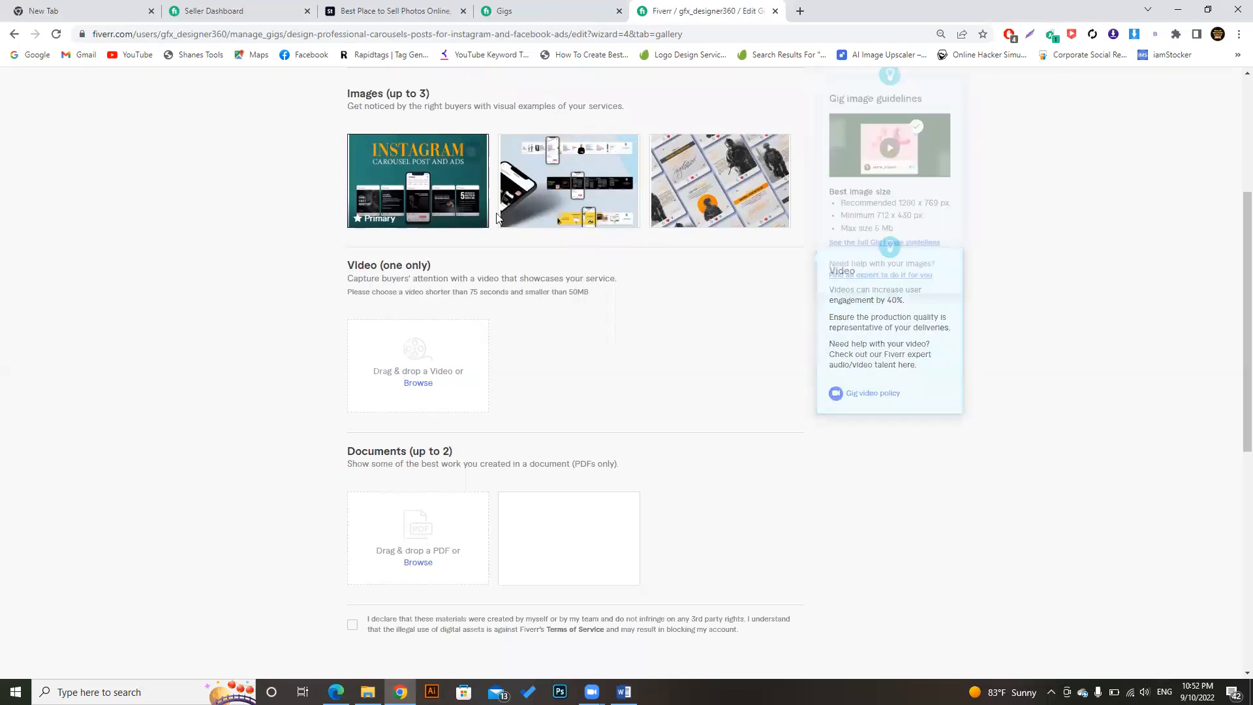
pyautogui.scroll(1, 1233, 278)
pyautogui.scroll(-2, 1235, 280)
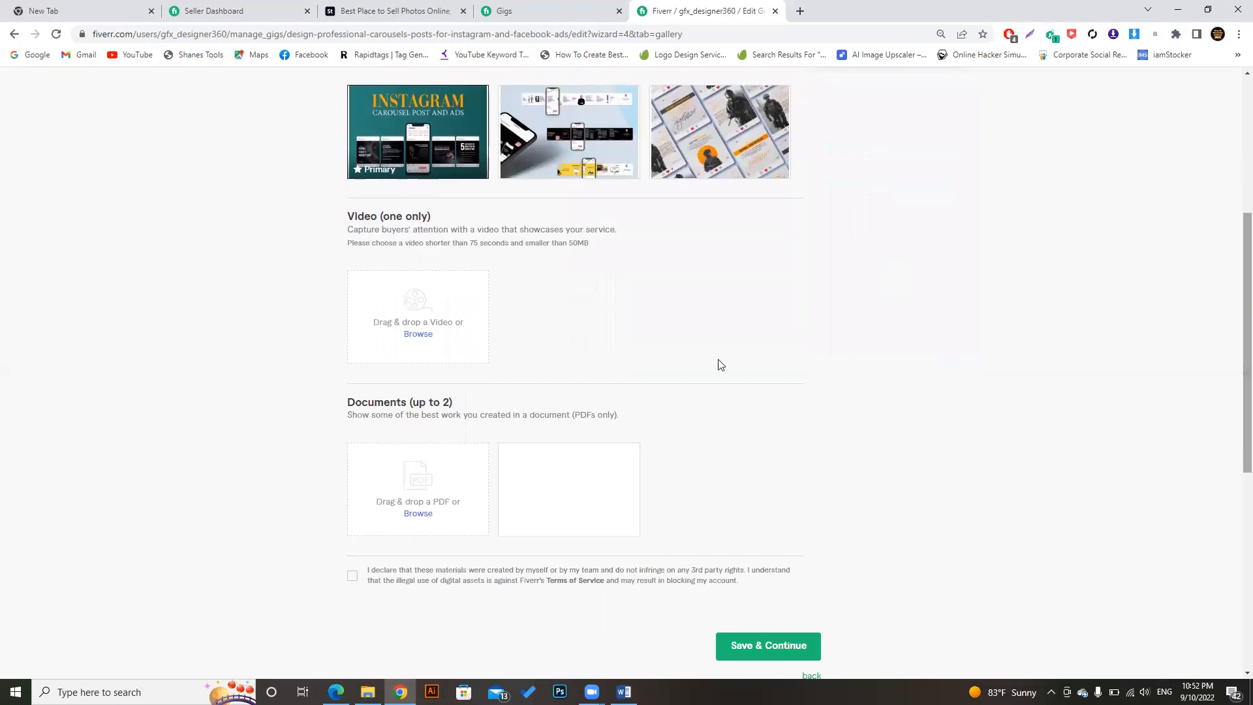
pyautogui.click(418, 513)
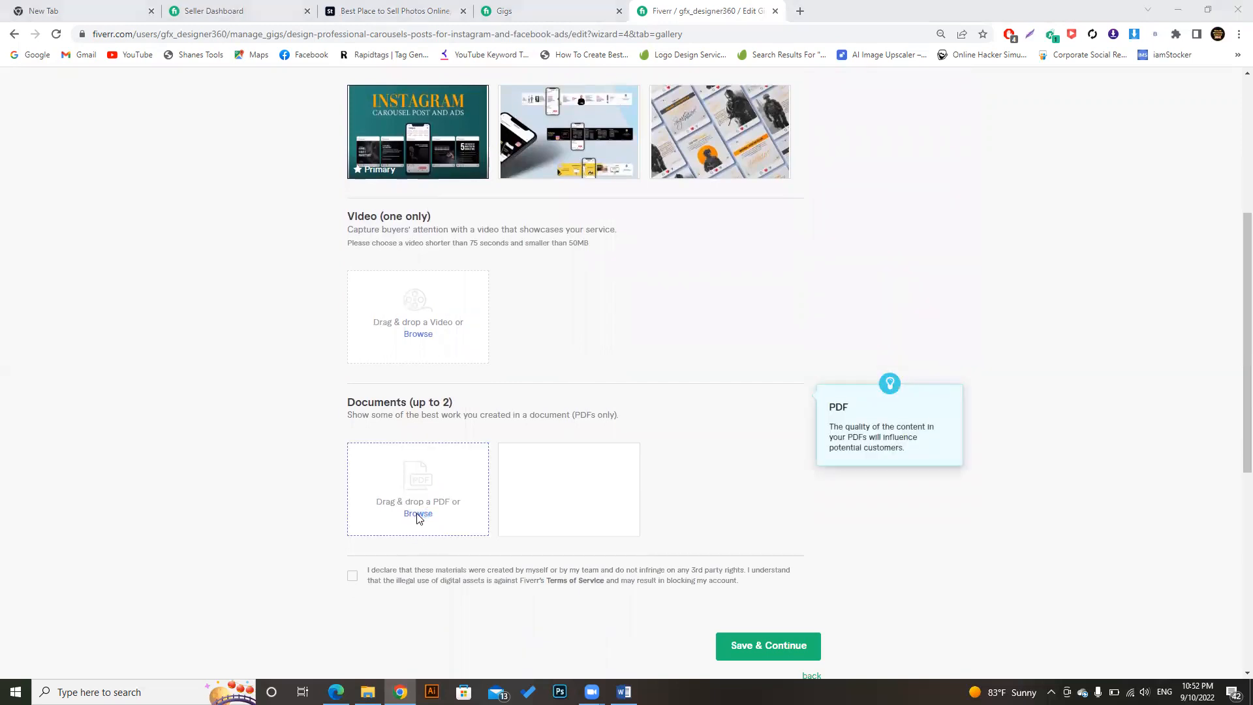
pyautogui.doubleClick(594, 118)
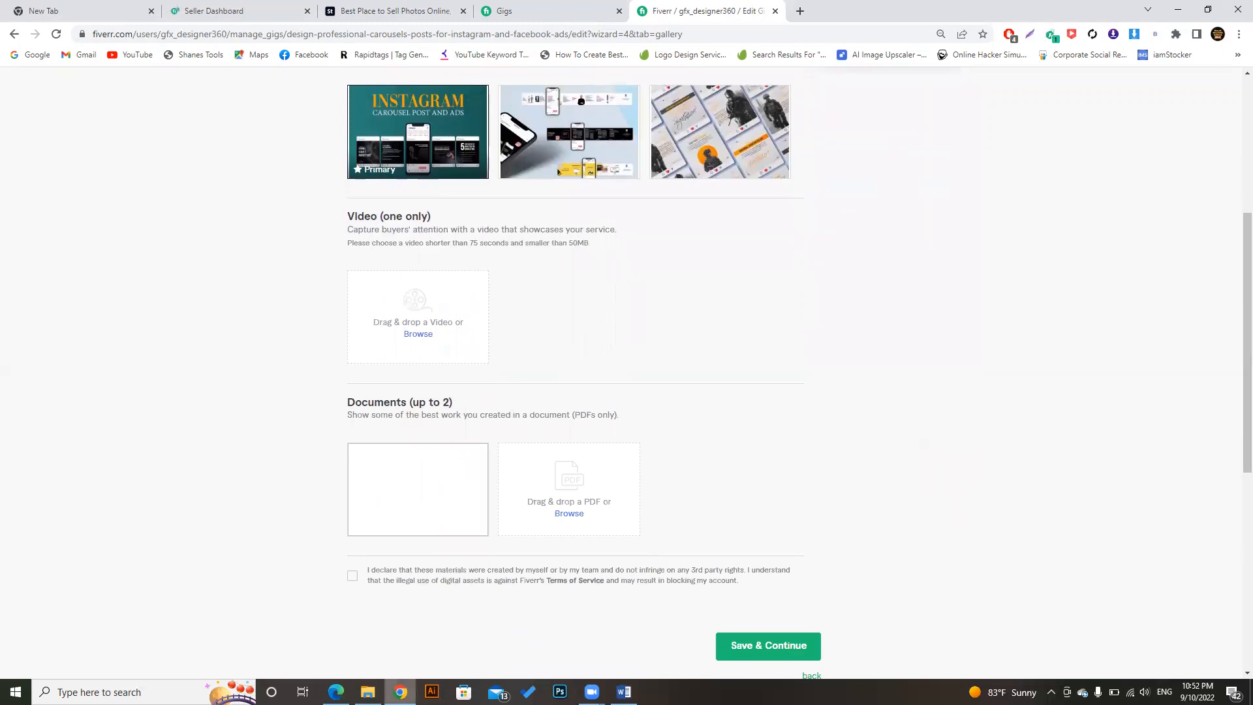
pyautogui.scroll(5, 1233, 347)
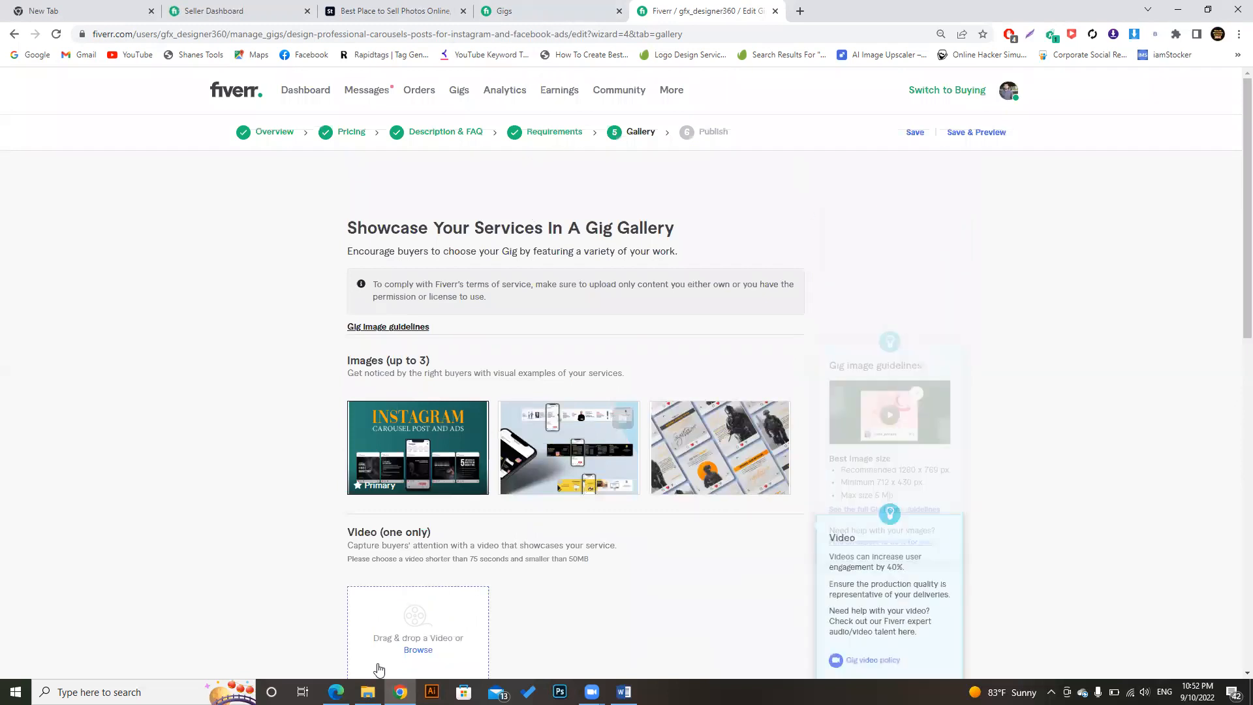
# Switch to File Explorer and open the Instagram Carousels folder on Graphics Data (F:).
pyautogui.click(368, 691)
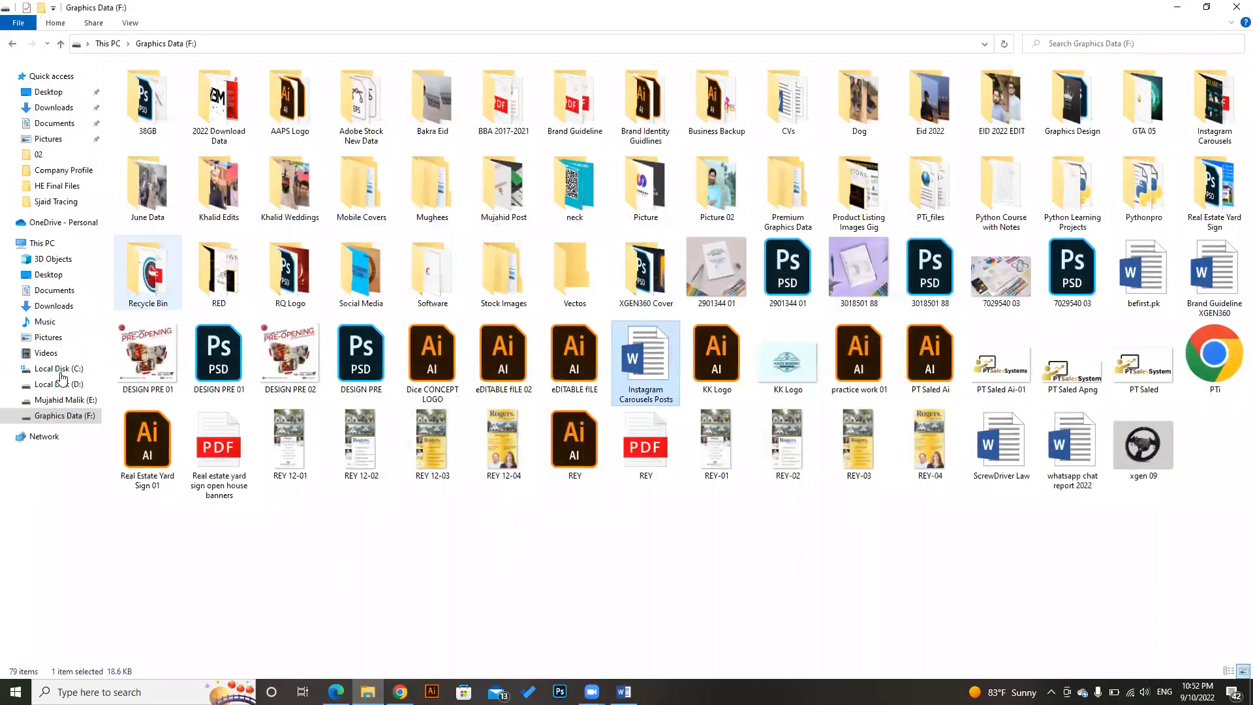
pyautogui.click(57, 417)
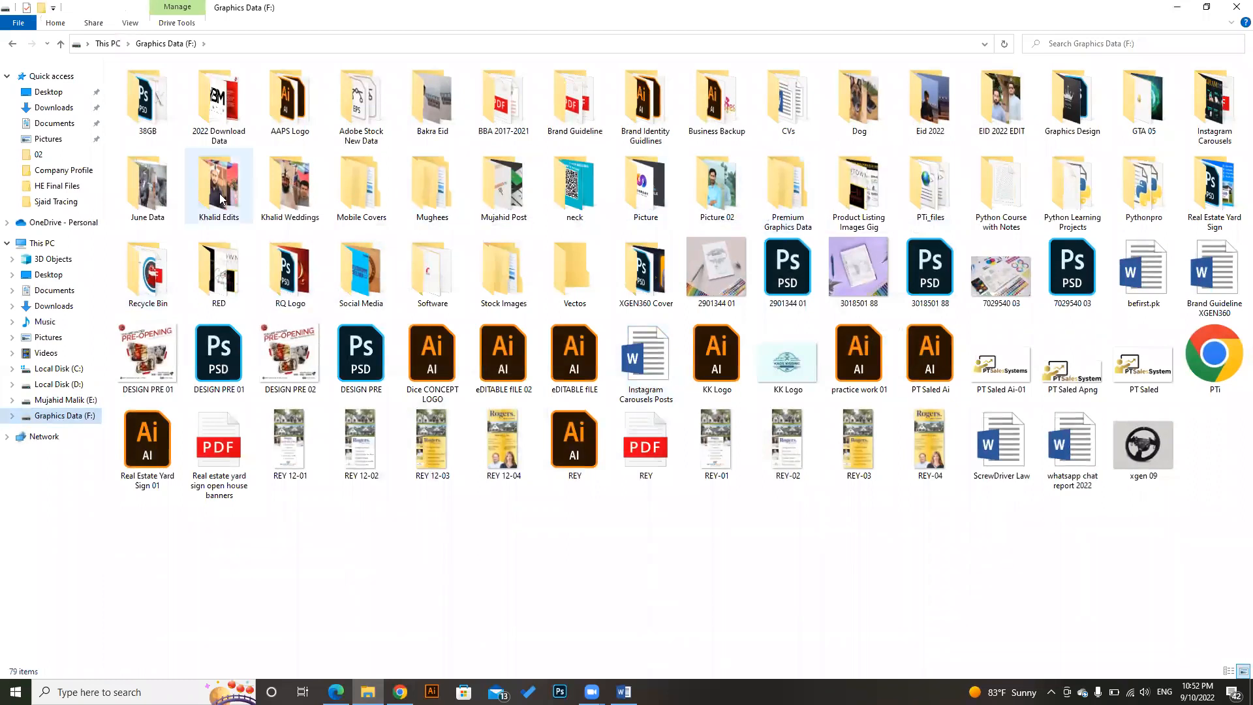
pyautogui.doubleClick(1214, 103)
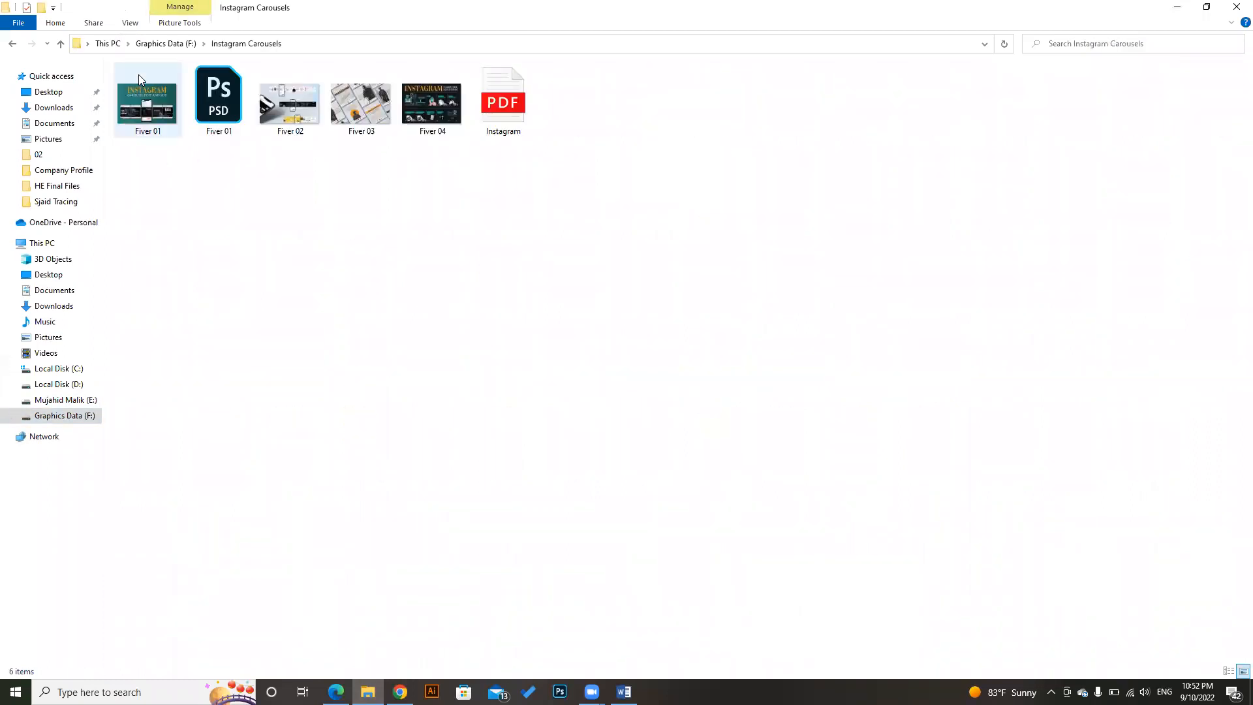
# Delete the Fiver 01 image from the Instagram Carousels folder.
pyautogui.click(150, 111)
pyautogui.rightClick(151, 111)
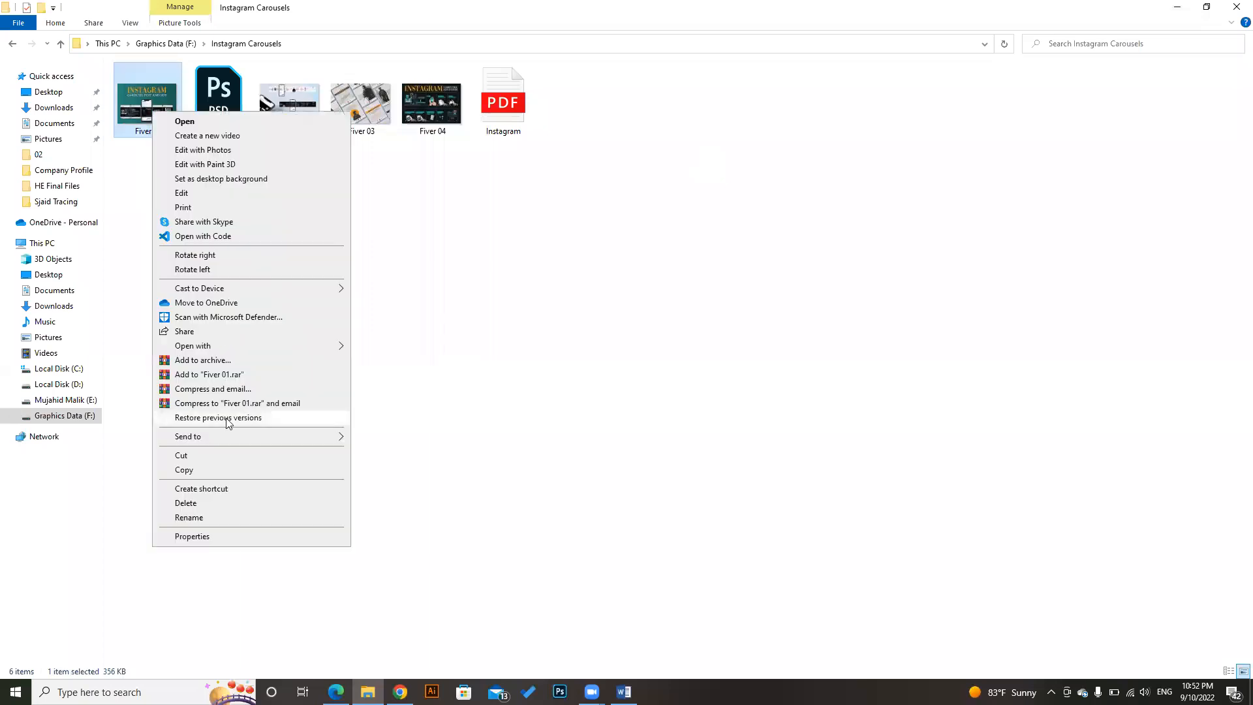
pyautogui.click(203, 506)
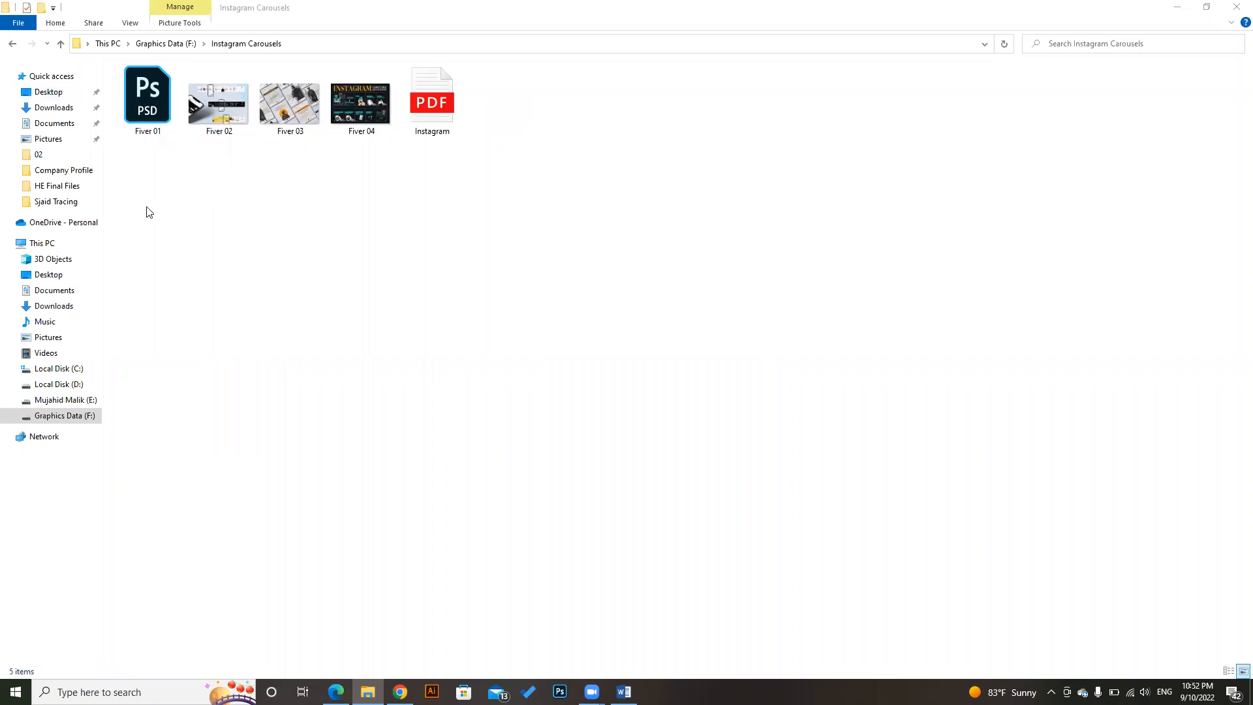
# Restore the deleted Fiver 01 image from the Recycle Bin.
pyautogui.click(1177, 6)
pyautogui.click(1180, 8)
pyautogui.click(1183, 9)
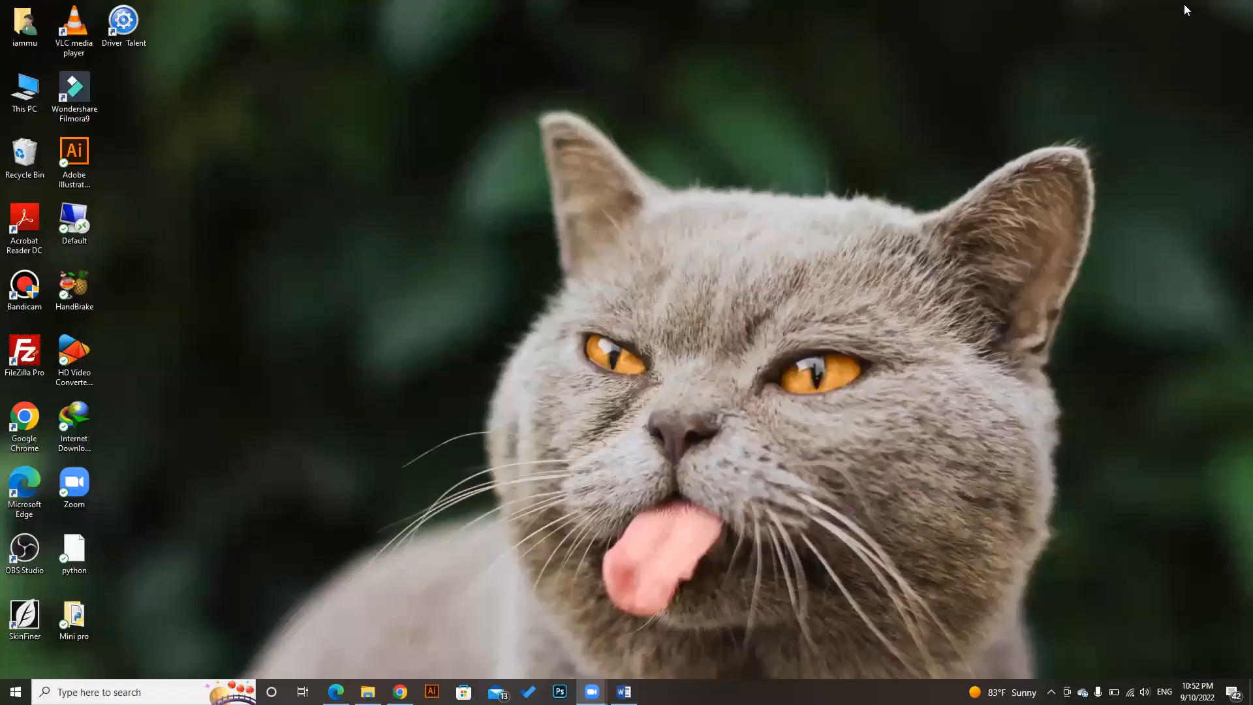
pyautogui.doubleClick(20, 160)
pyautogui.click(248, 89)
pyautogui.rightClick(231, 91)
pyautogui.click(258, 138)
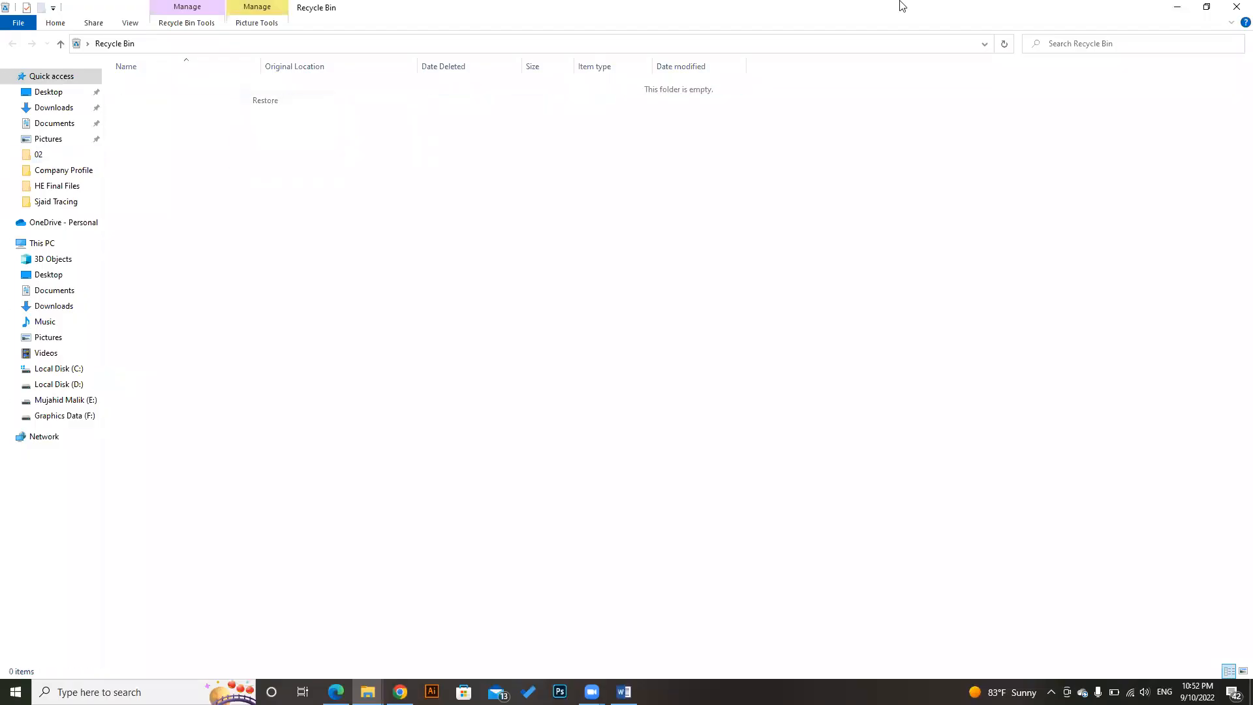
pyautogui.click(1235, 8)
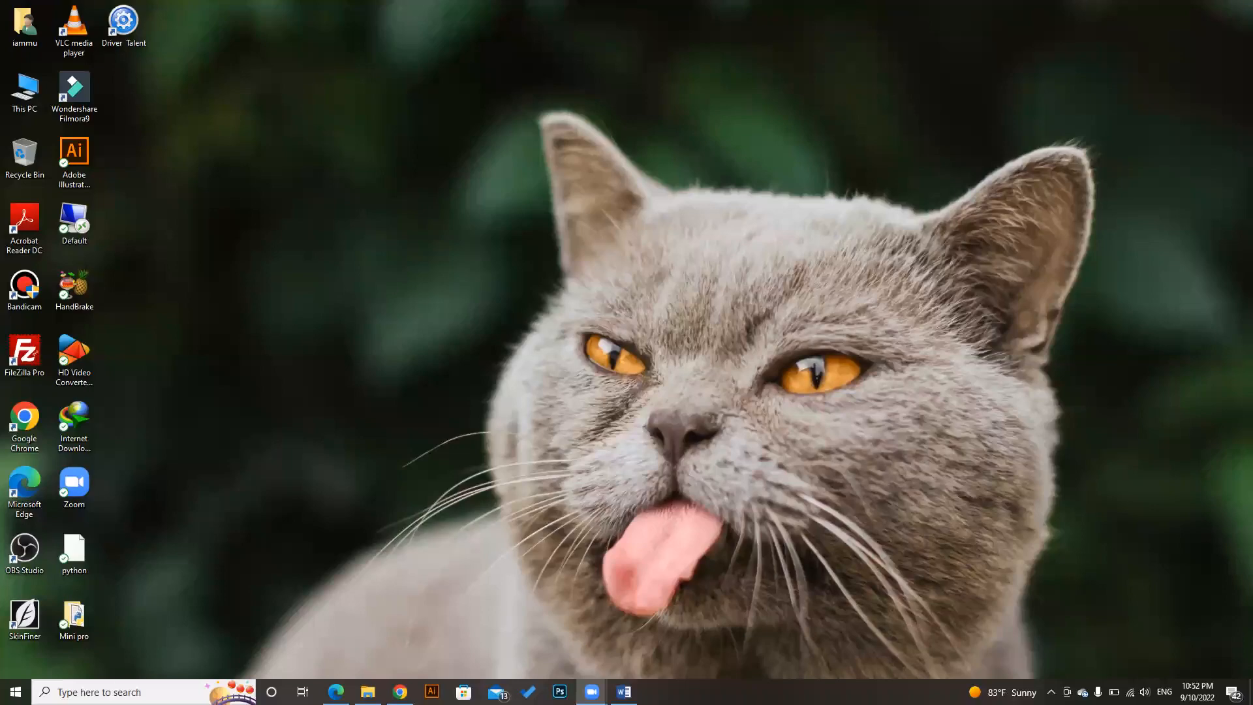
# Rename the Fiver 01 image in the Instagram Carousels folder as Professional Instagram Carousels posts Design.
pyautogui.click(400, 691)
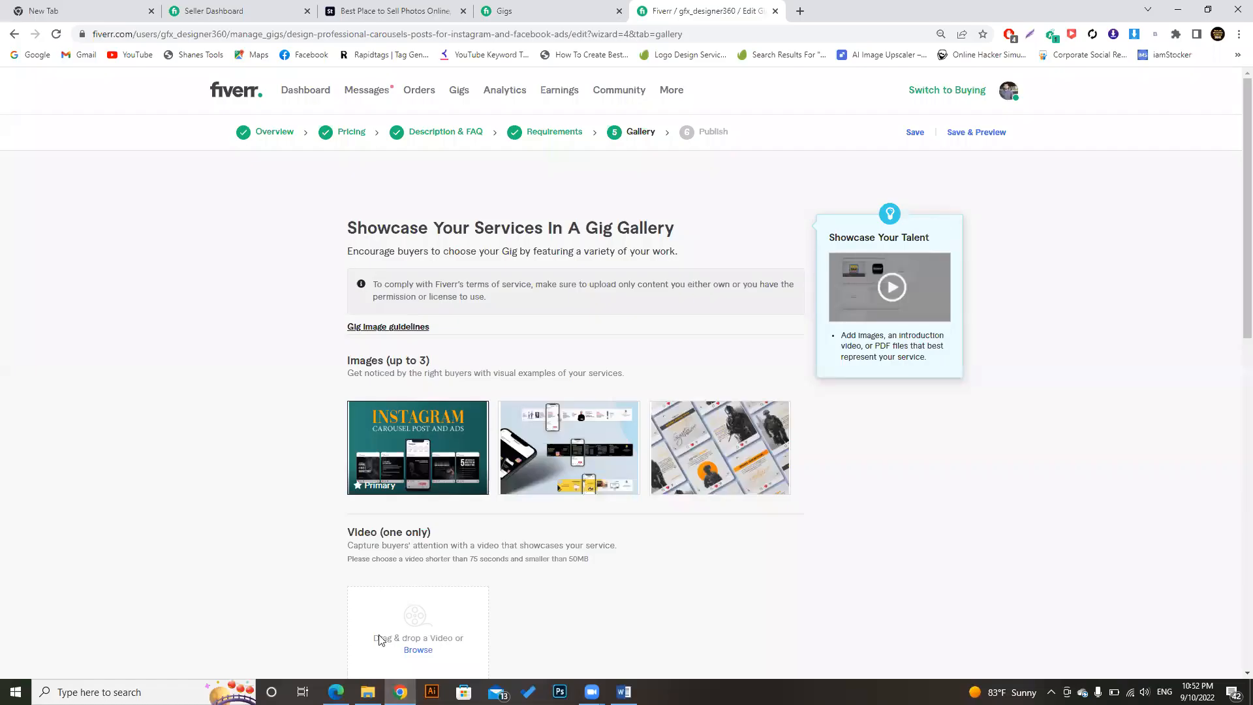
pyautogui.hotkey('alt', 'Tab')
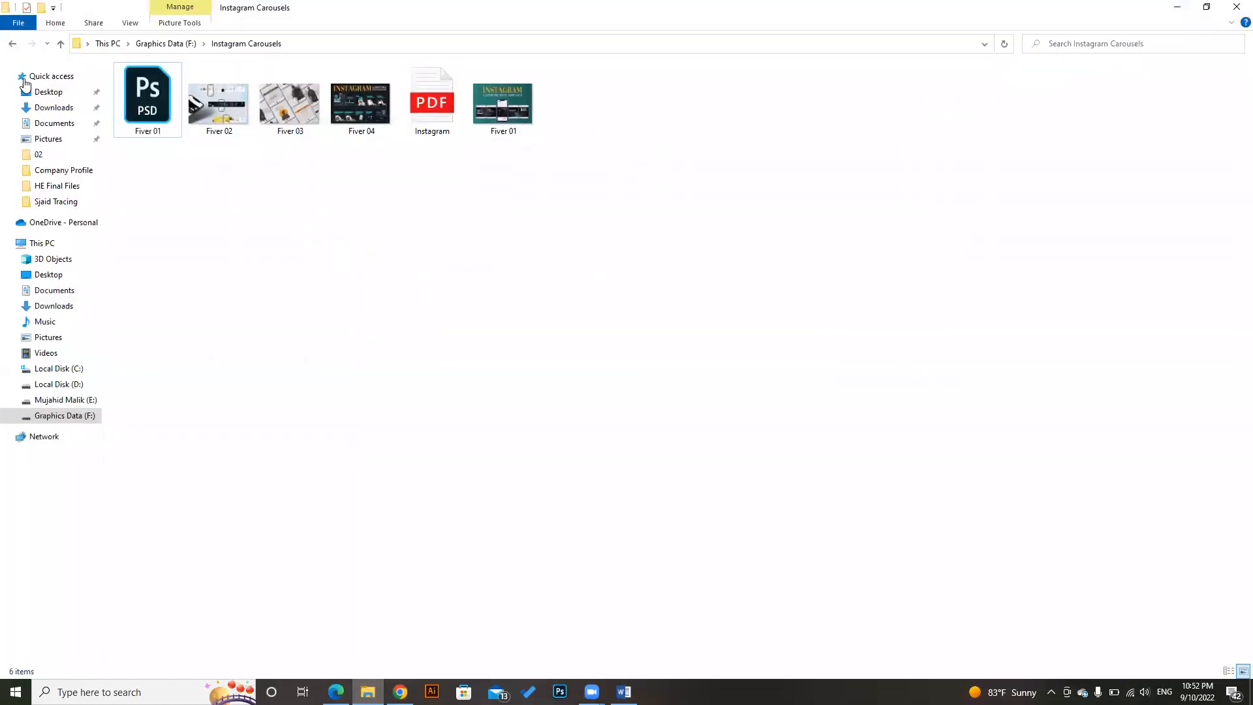
pyautogui.rightClick(487, 116)
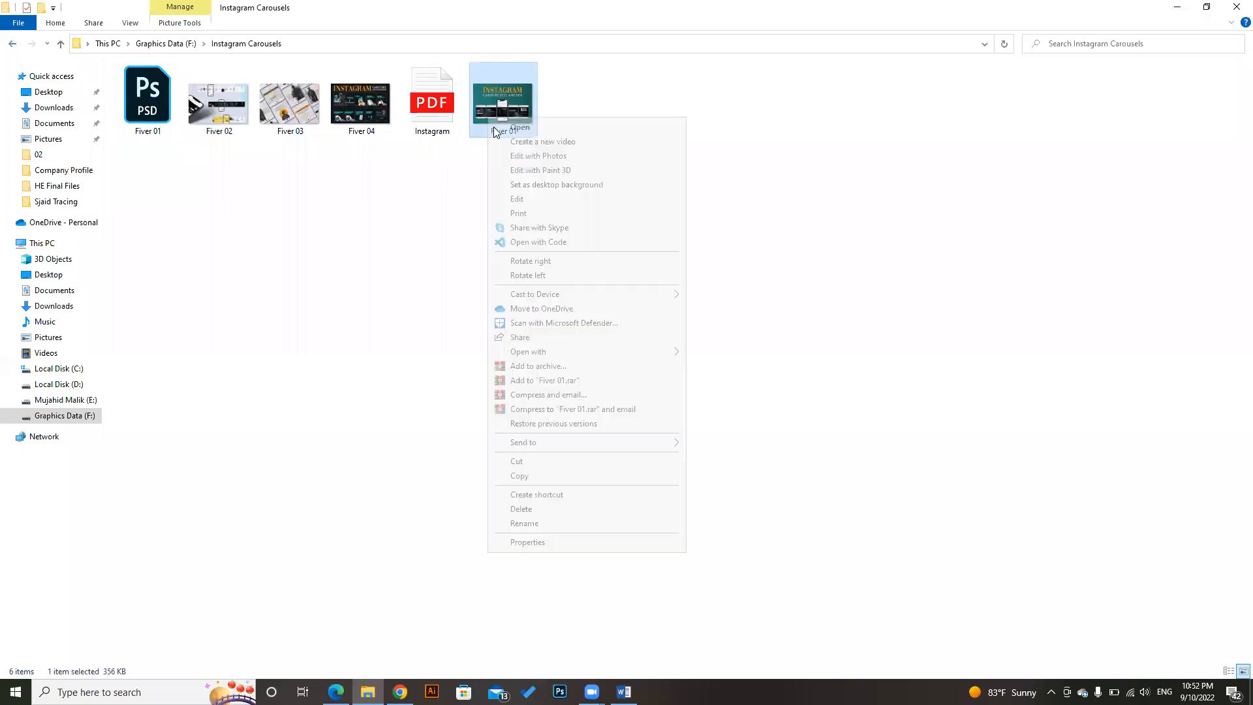
pyautogui.click(526, 524)
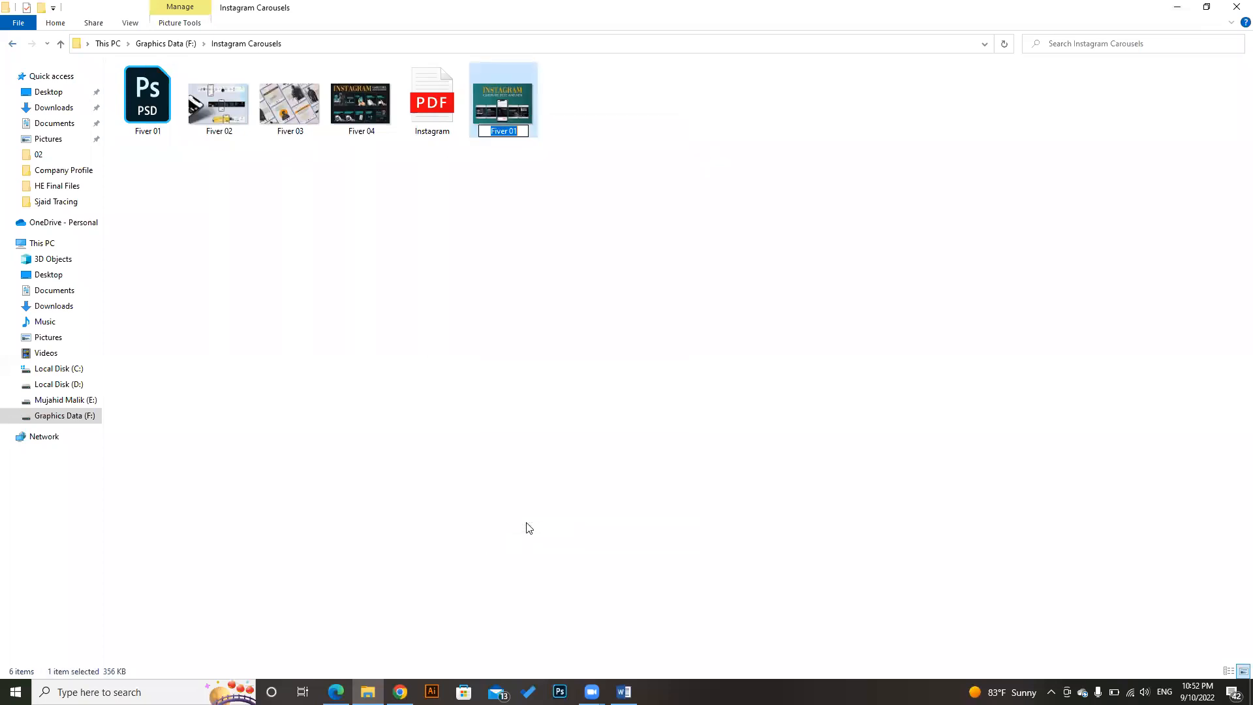
pyautogui.write('Professional Instag')
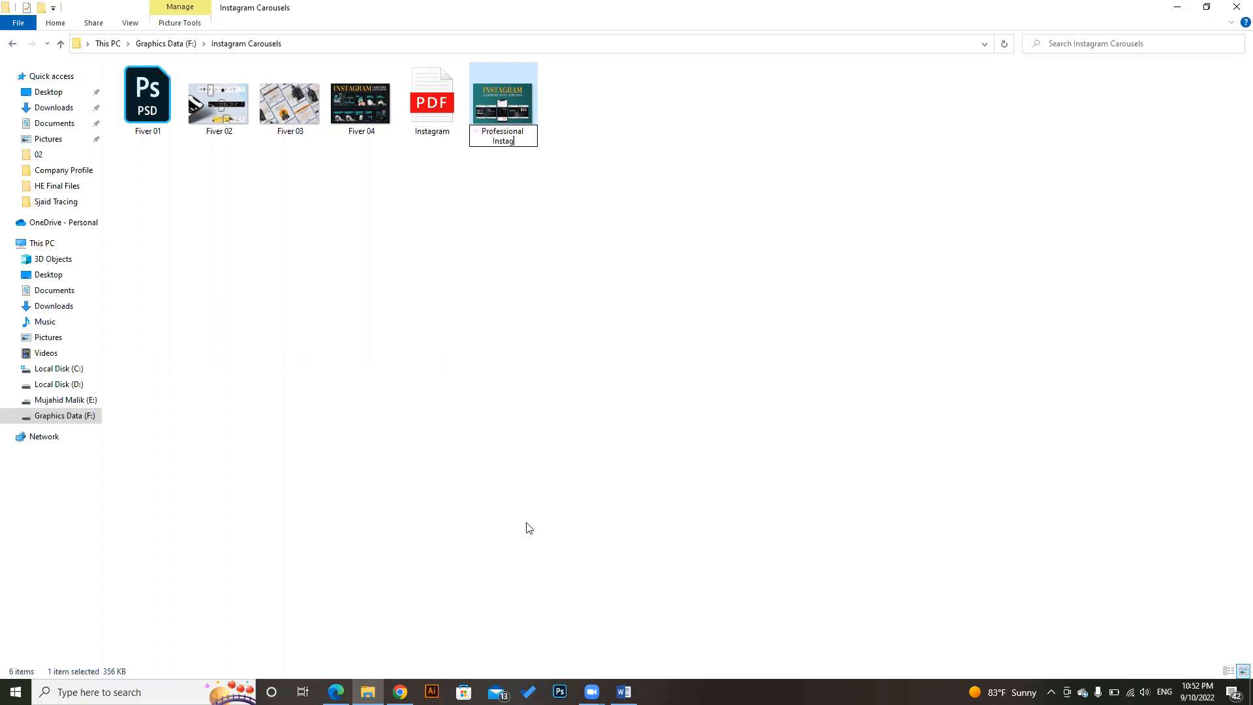
pyautogui.write('ram Carousels posts Desig')
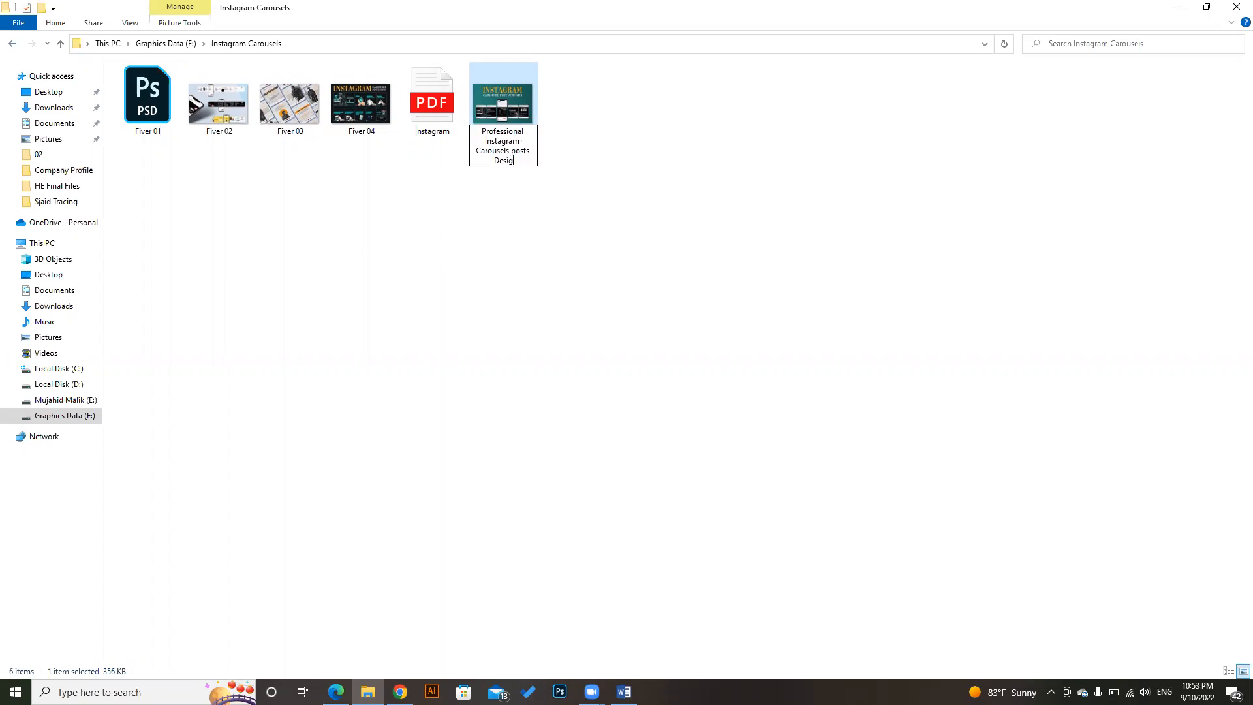
pyautogui.press('Return')
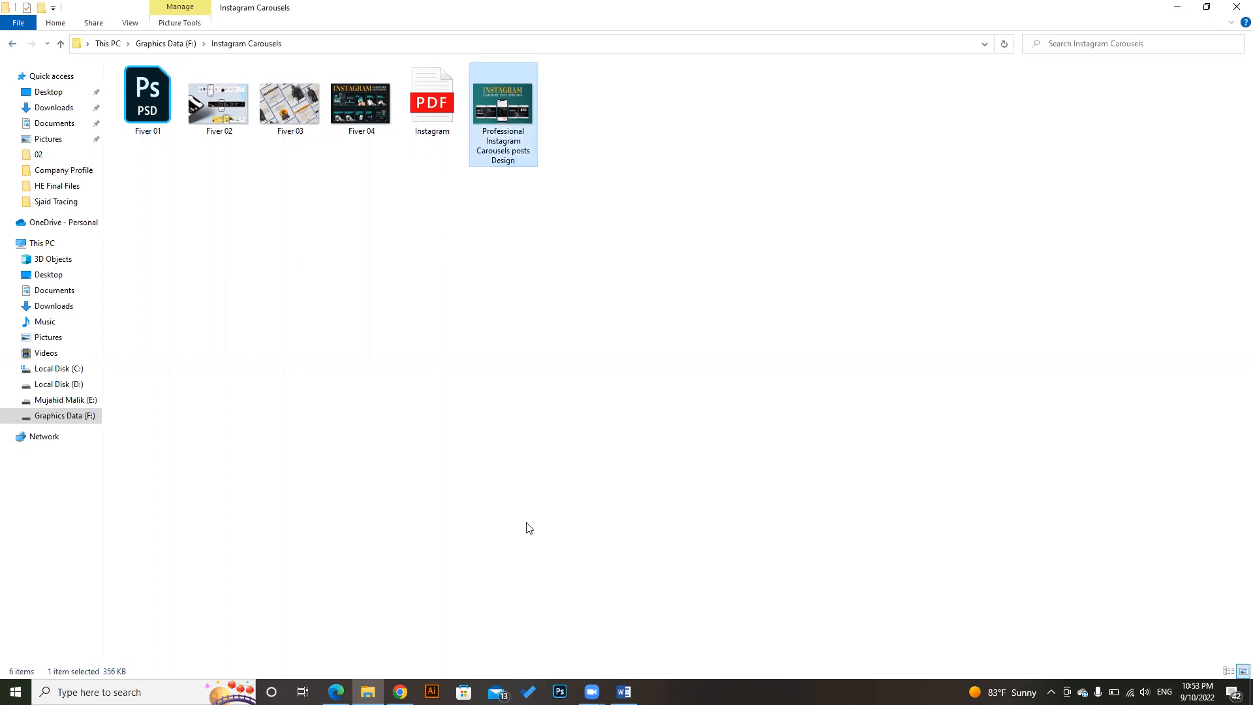
# Copy the new image name and rename Fiver 02 as Professional Instagram Carousels posts and facebook ads.
pyautogui.rightClick(519, 152)
pyautogui.click(577, 553)
pyautogui.hotkey('ctrl', 'c')
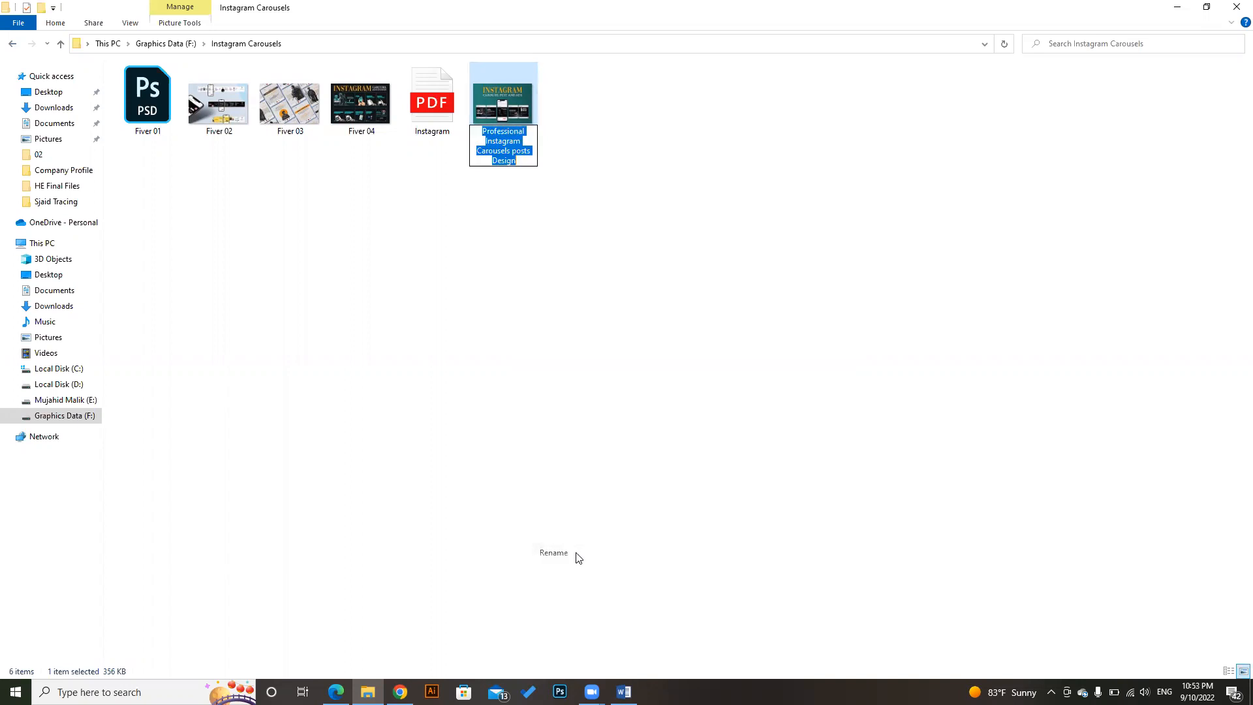
pyautogui.rightClick(241, 104)
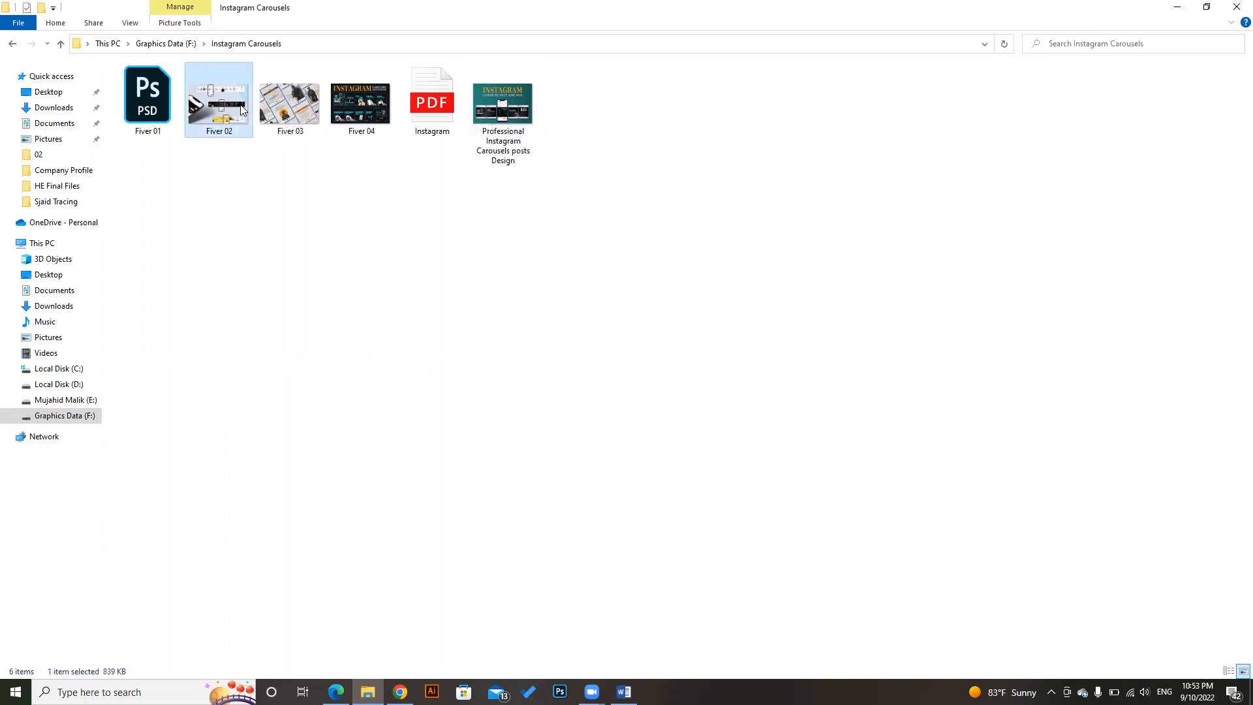
pyautogui.click(278, 512)
pyautogui.hotkey('ctrl', 'v')
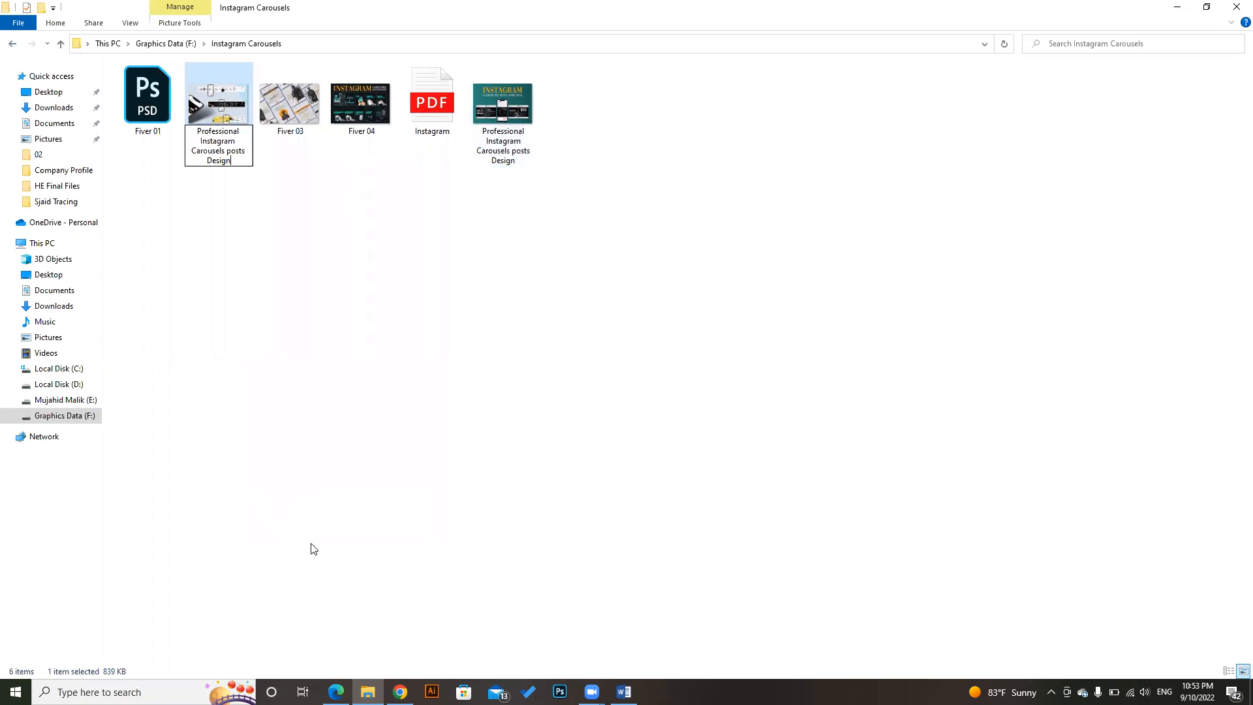
pyautogui.press('BackSpace')
pyautogui.write('amd facebook ads')
pyautogui.press('Return')
# Rename Fiver 03 as Professional Instagram Carousels posts and facebook posts design, reusing the copied name.
pyautogui.click(212, 106)
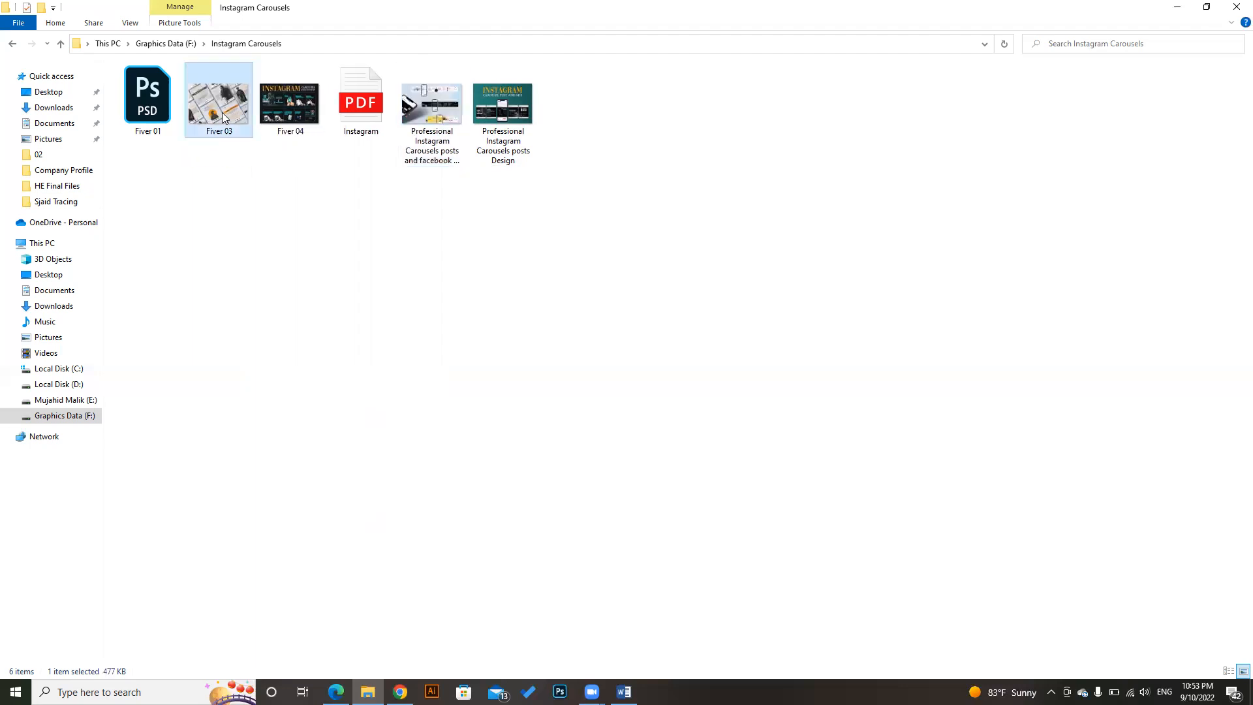
pyautogui.rightClick(222, 111)
pyautogui.click(259, 518)
pyautogui.hotkey('ctrl', 'v')
pyautogui.press('BackSpace')
pyautogui.press('BackSpace')
pyautogui.press('BackSpace')
pyautogui.write('de')
pyautogui.press('BackSpace')
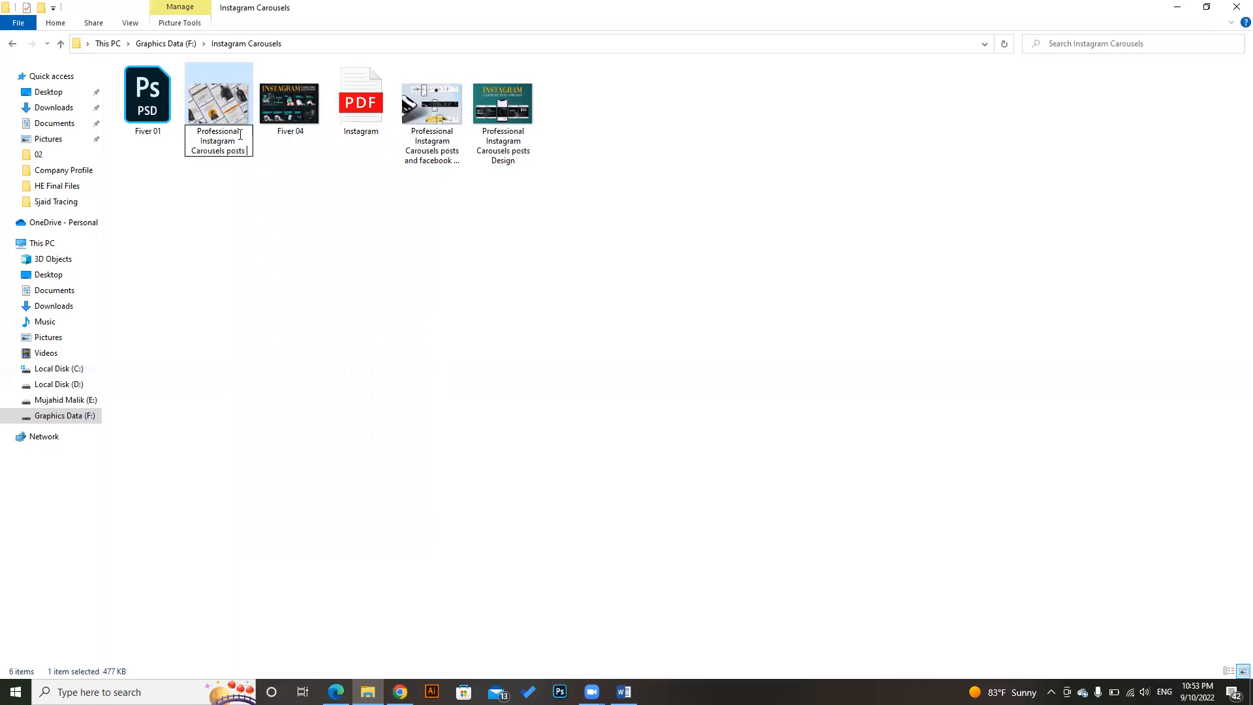
pyautogui.write('and facebook ads')
pyautogui.press('BackSpace')
pyautogui.press('BackSpace')
pyautogui.press('BackSpace')
pyautogui.press('BackSpace')
pyautogui.write('posts design')
pyautogui.press('Return')
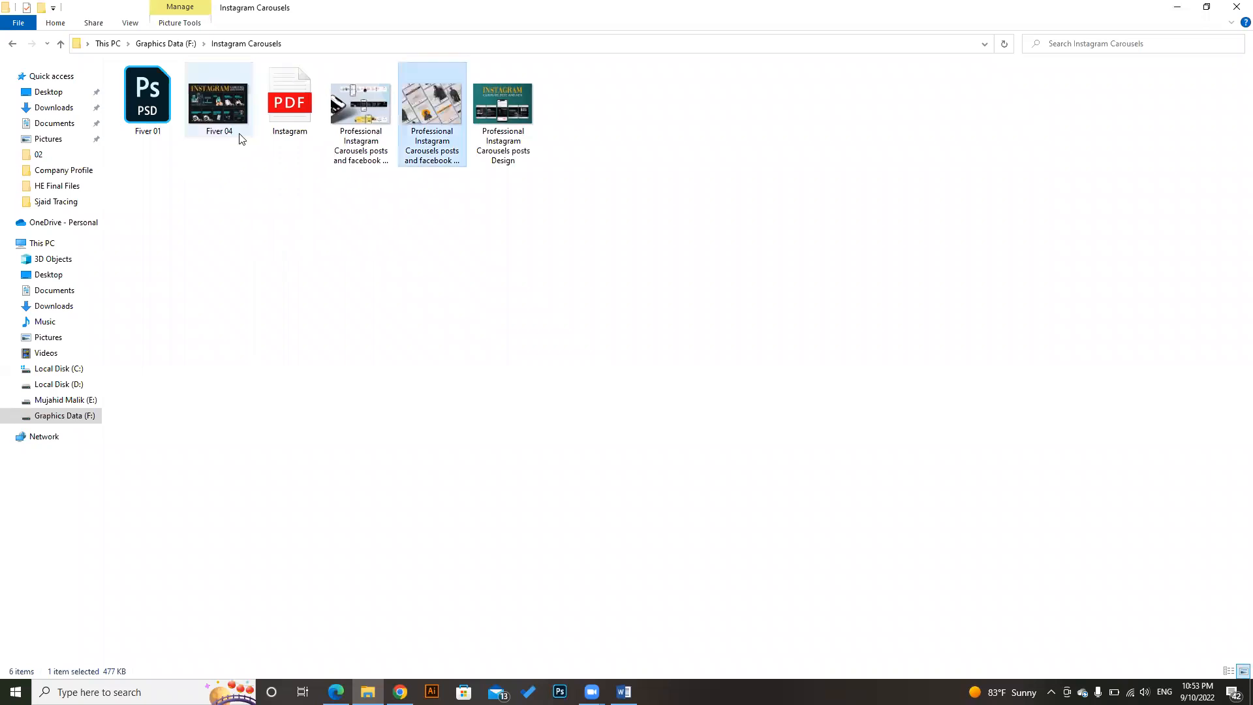
pyautogui.click(511, 166)
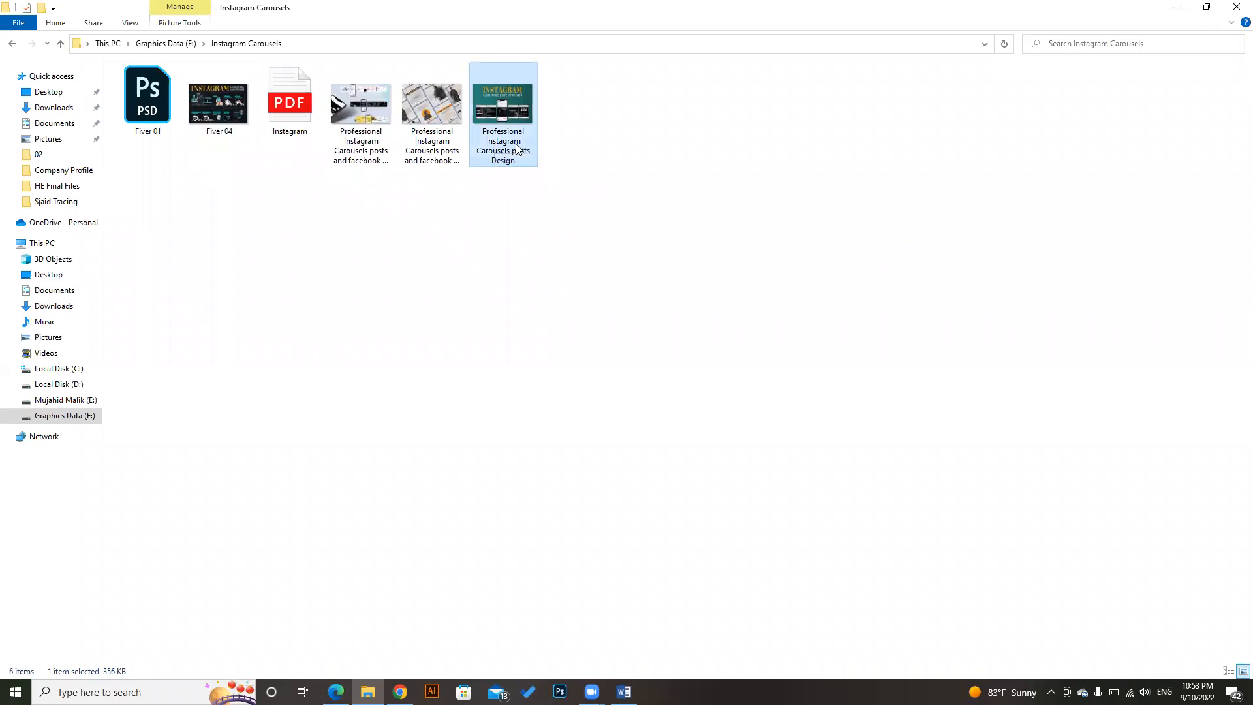
pyautogui.click(651, 184)
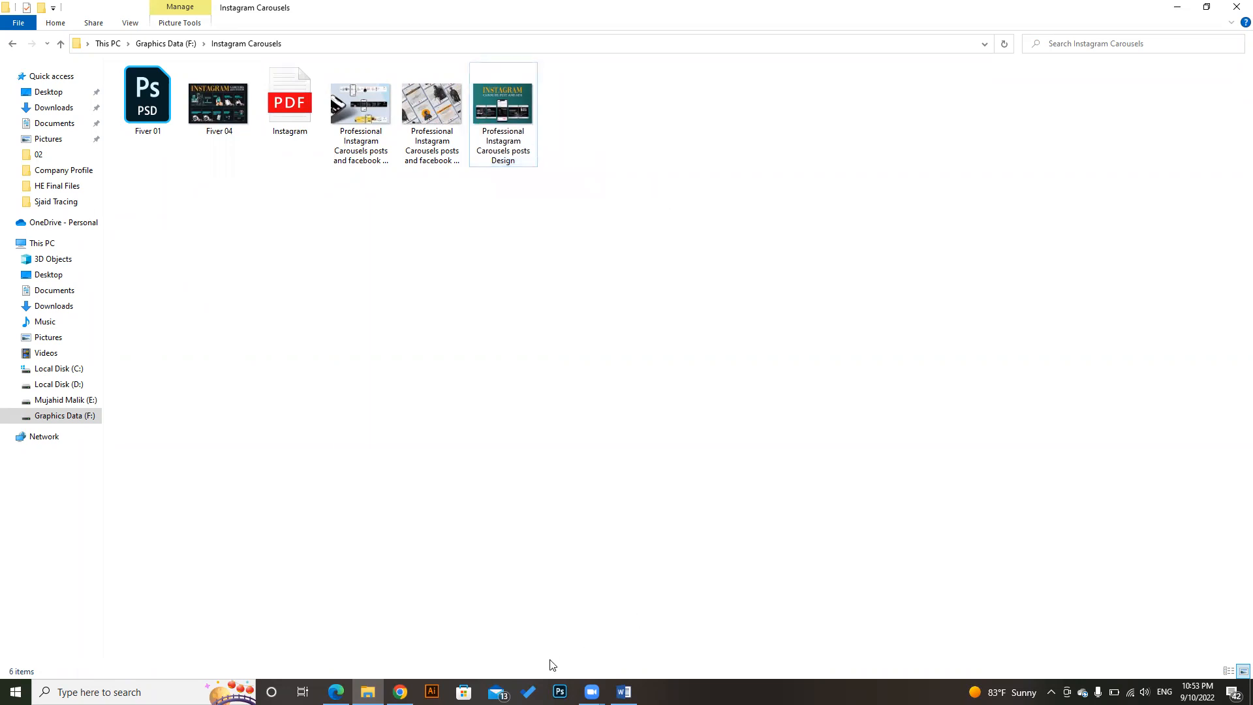
pyautogui.click(400, 692)
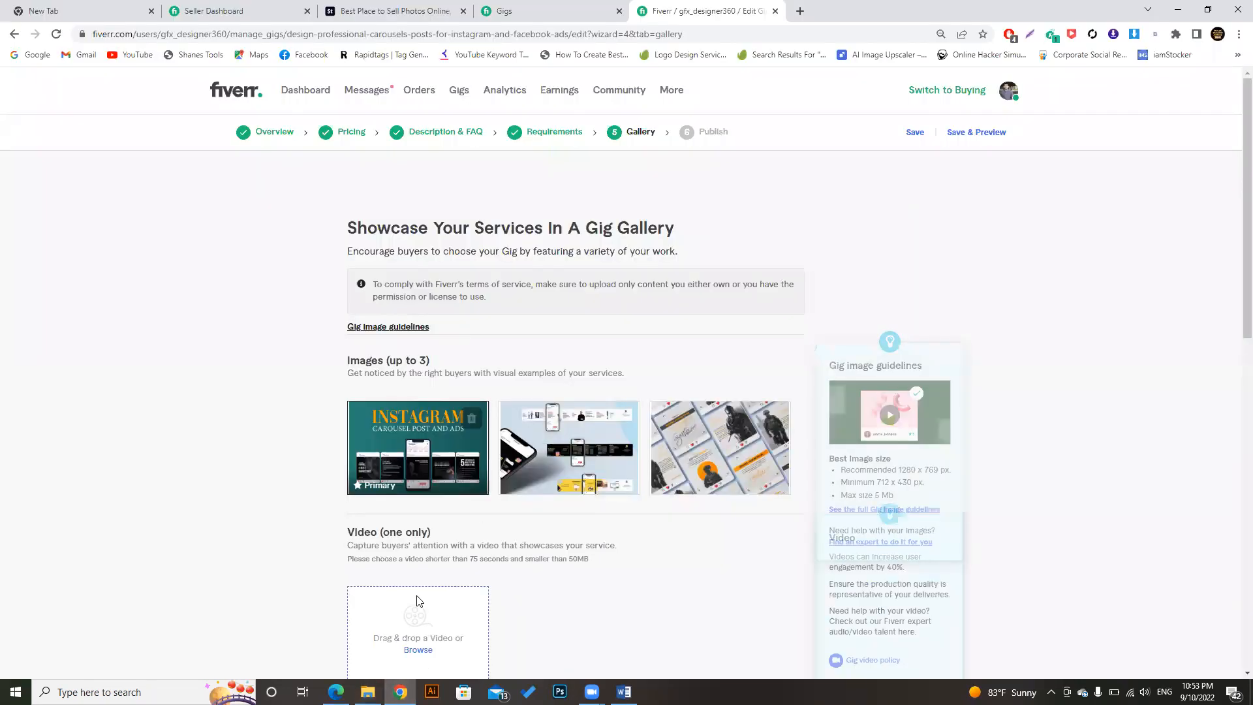
pyautogui.click(368, 692)
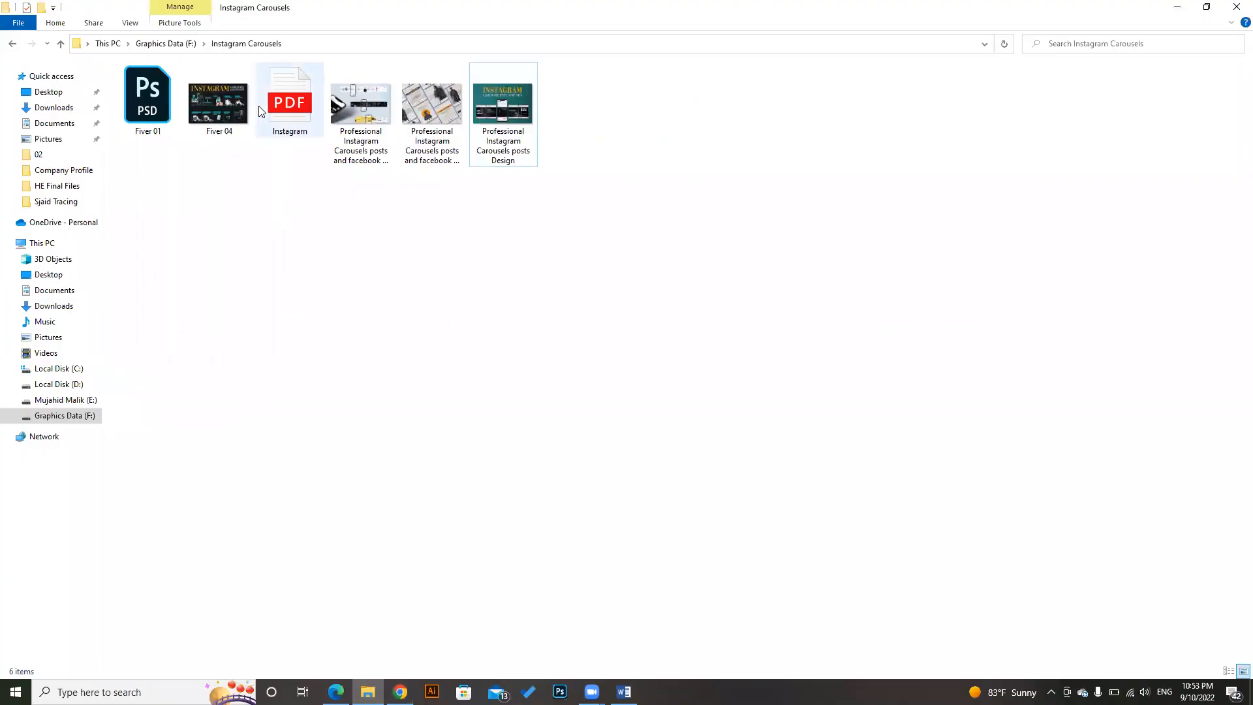
# Rename the Instagram PDF as Professional Instagram Carousels posts Design using the copied name.
pyautogui.click(285, 116)
pyautogui.rightClick(285, 115)
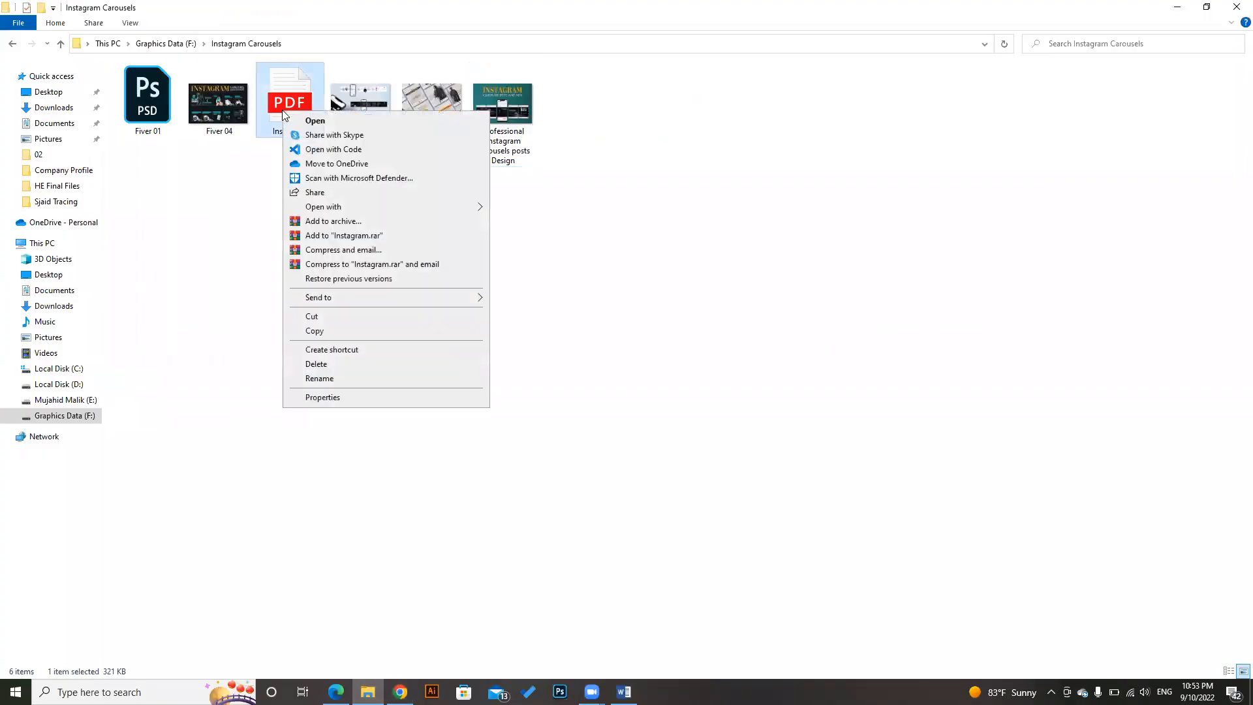
pyautogui.click(321, 378)
pyautogui.hotkey('ctrl', 'v')
pyautogui.press('Return')
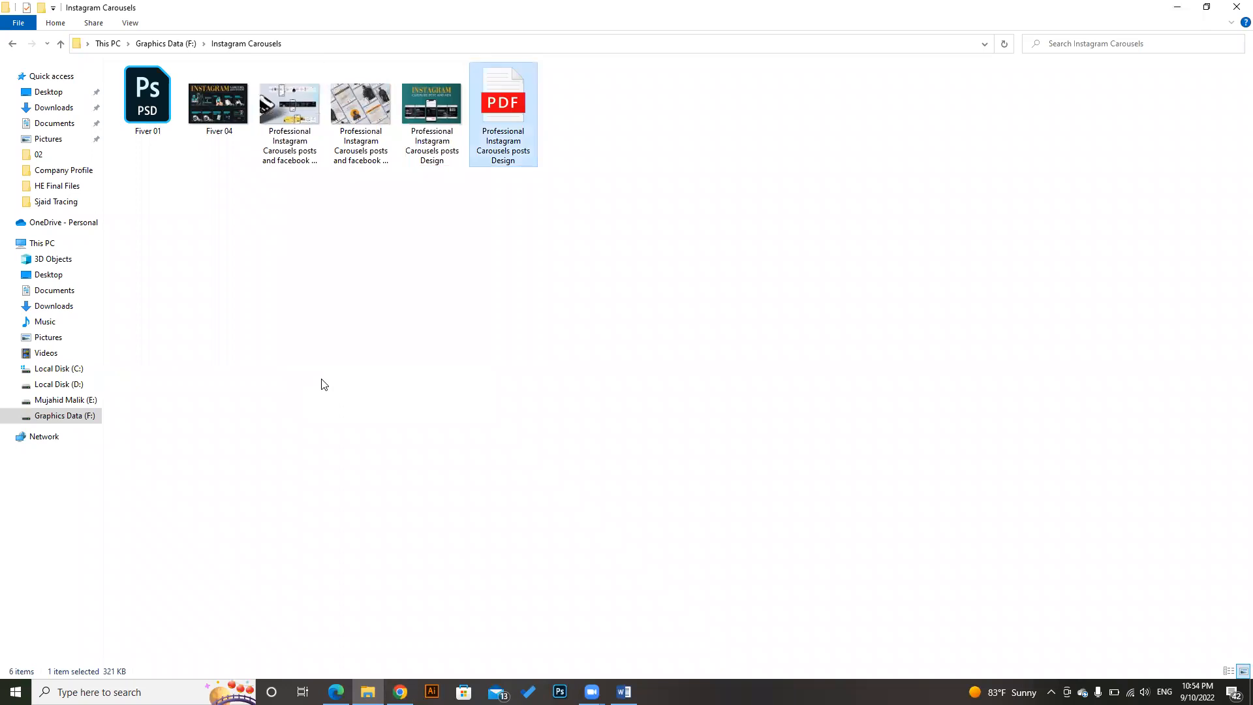
# Switch to the Fiverr gallery in Chrome and delete the first two uploaded gig images.
pyautogui.click(402, 689)
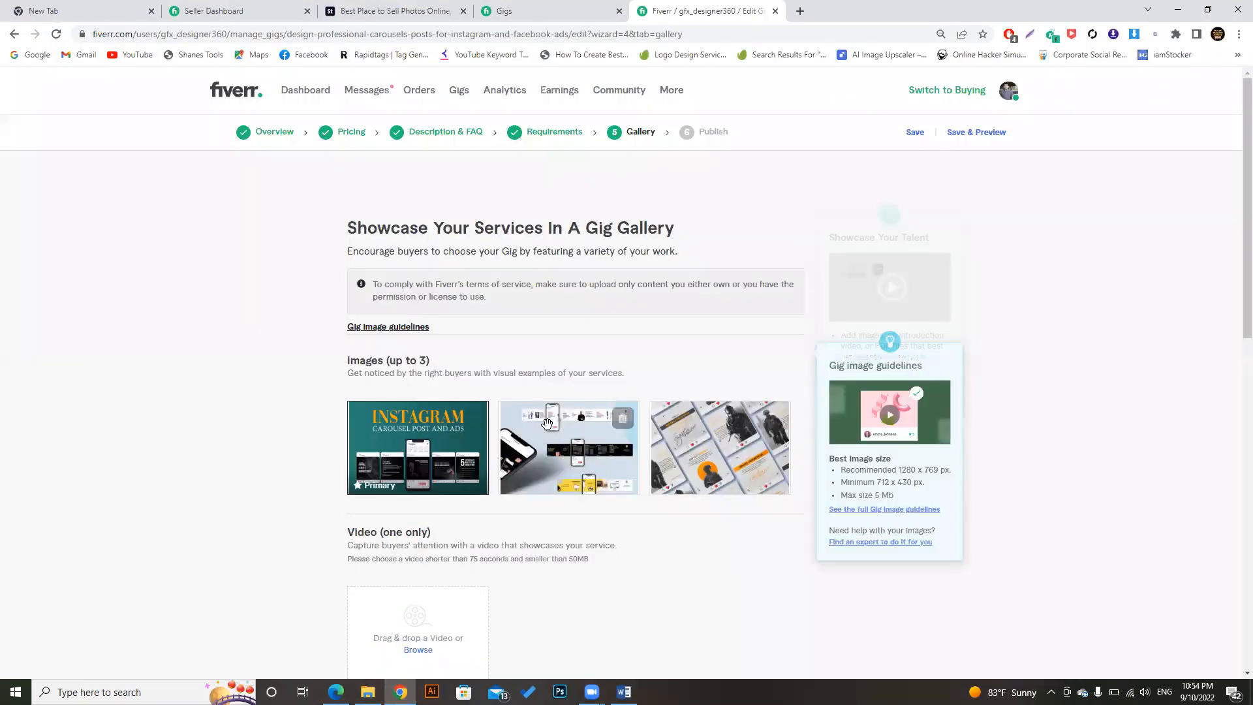
pyautogui.click(471, 418)
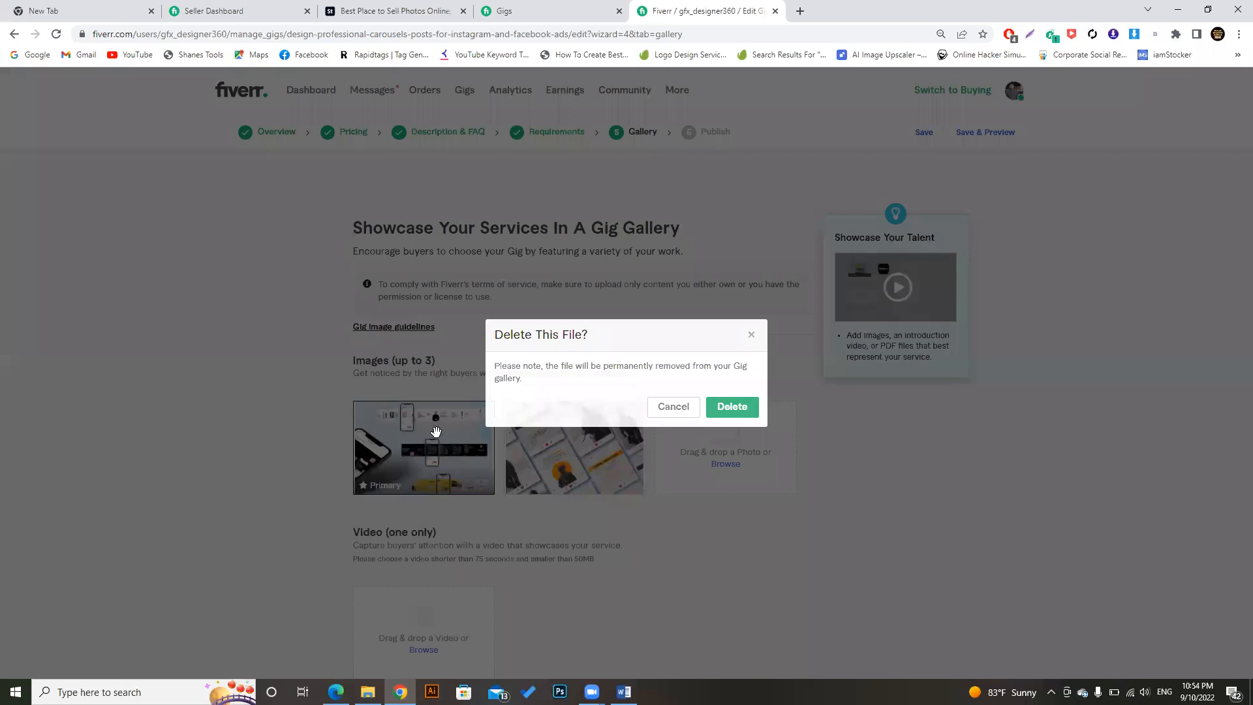
pyautogui.click(436, 431)
pyautogui.click(472, 419)
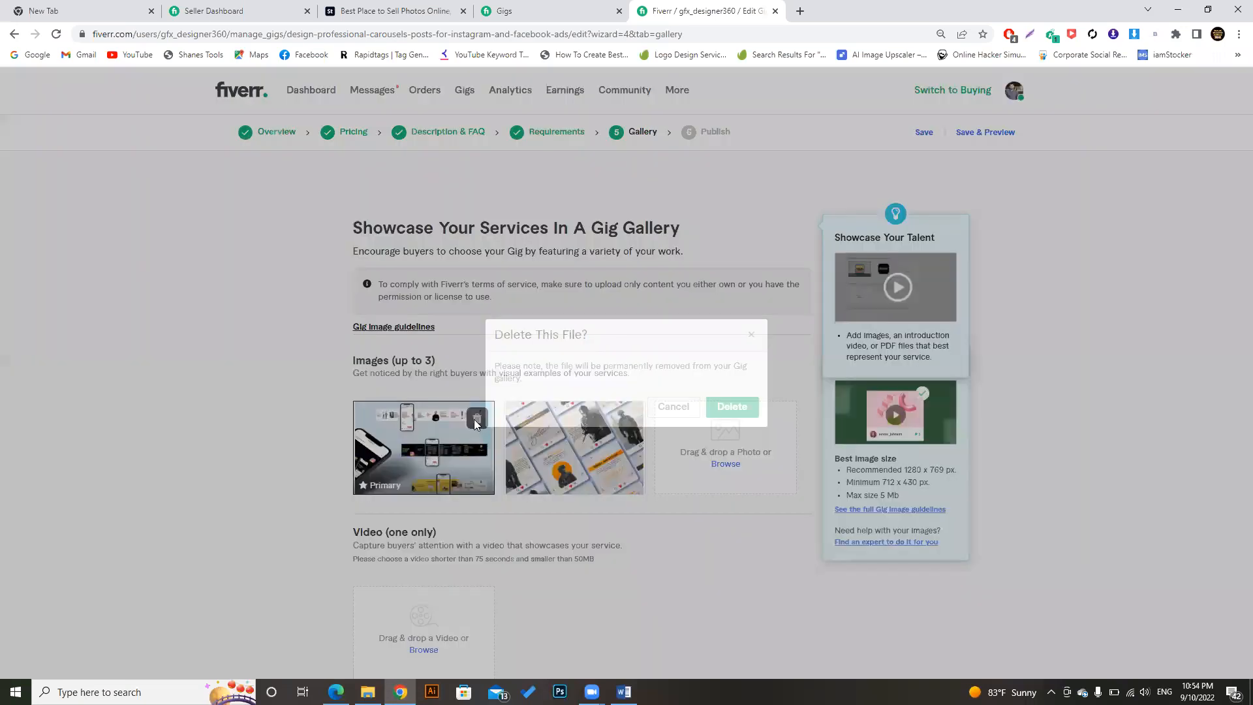
pyautogui.click(732, 407)
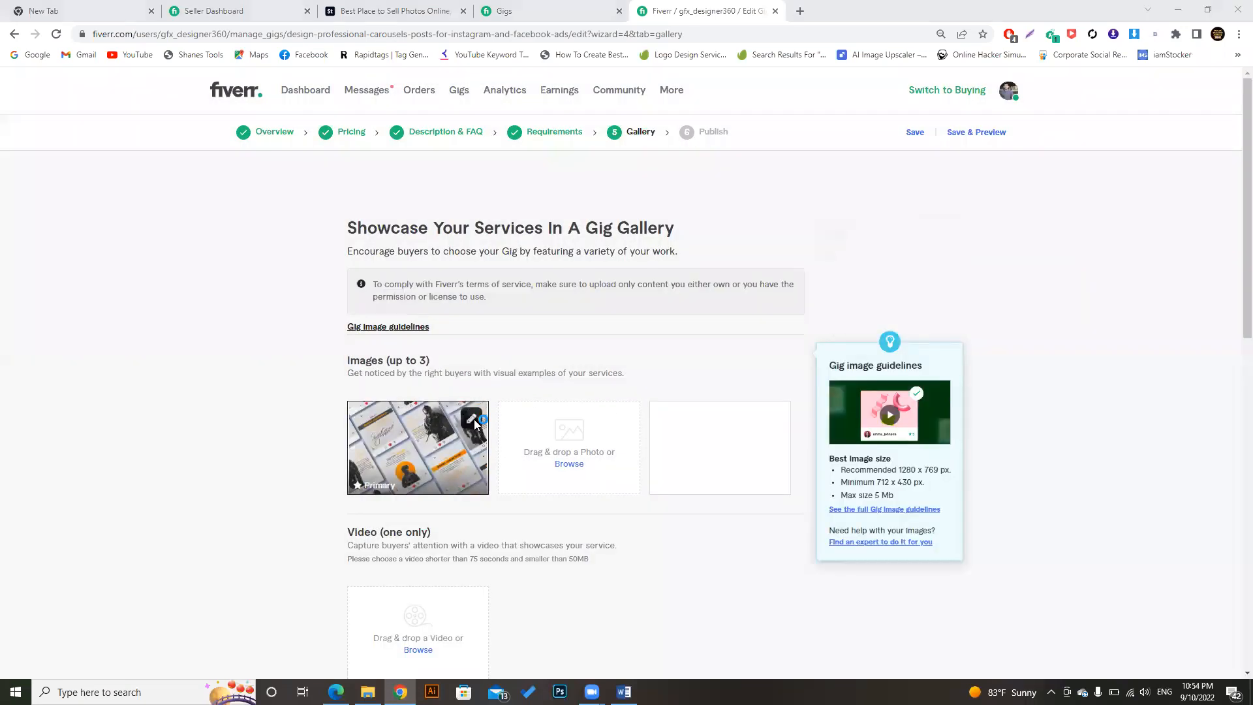
# Replace the remaining gallery image with Professional Instagram Carousels posts Design, and upload the two renamed facebook images as the second and third images.
pyautogui.click(473, 419)
pyautogui.doubleClick(498, 123)
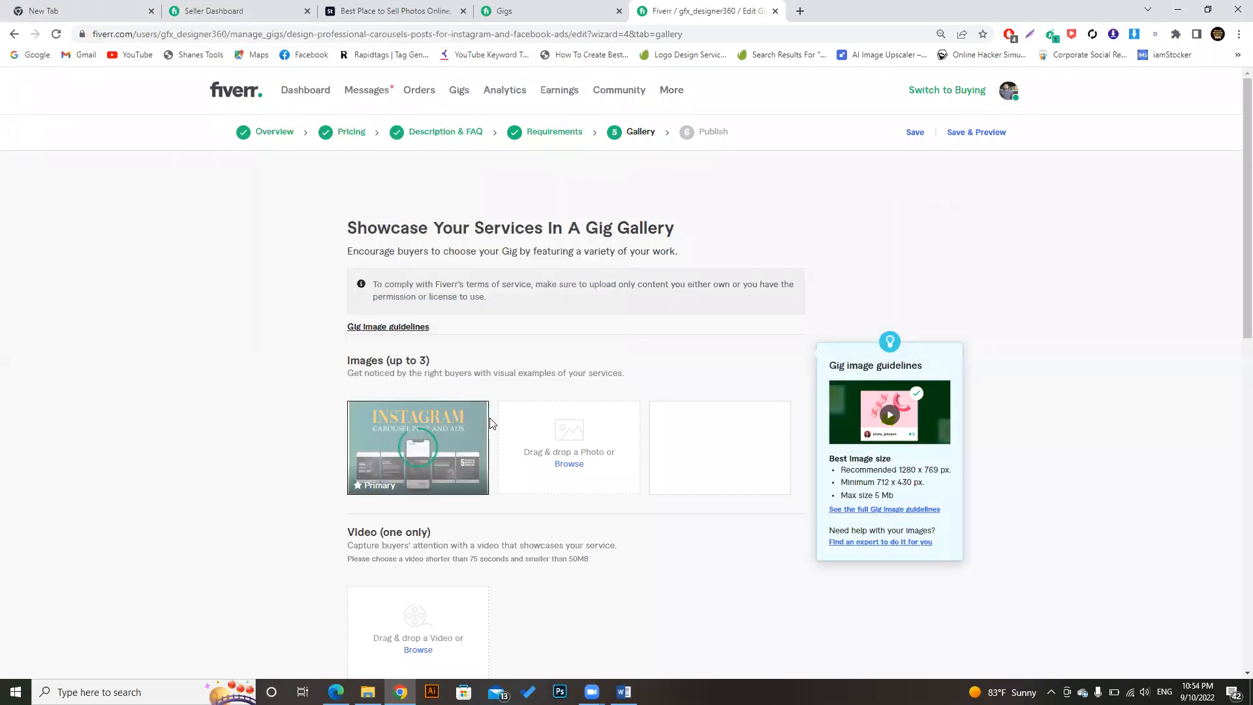
pyautogui.click(565, 468)
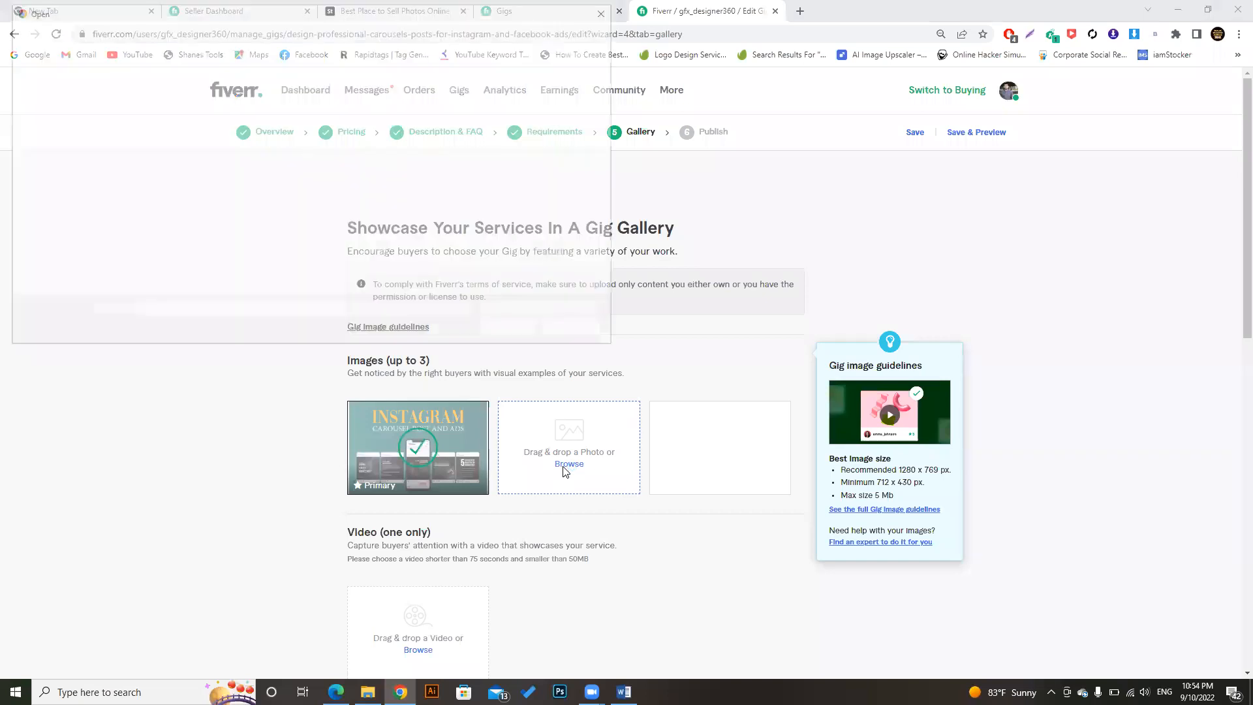
pyautogui.doubleClick(379, 147)
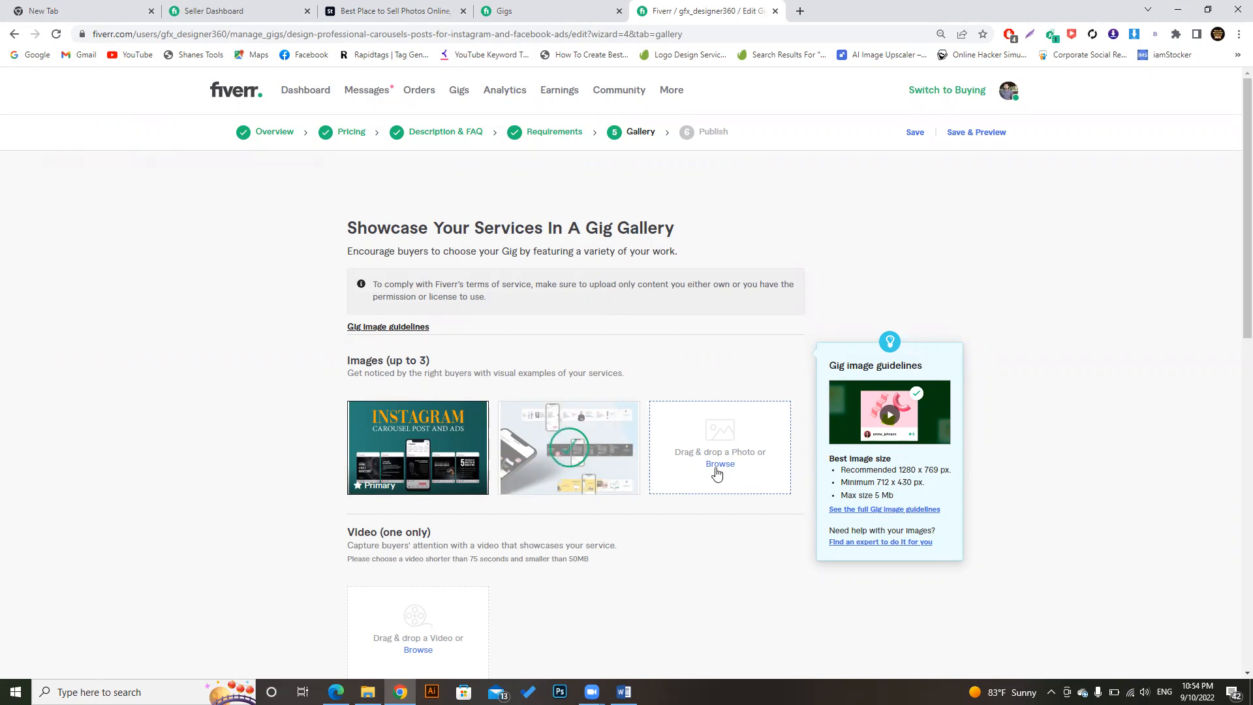
pyautogui.click(716, 469)
pyautogui.doubleClick(447, 127)
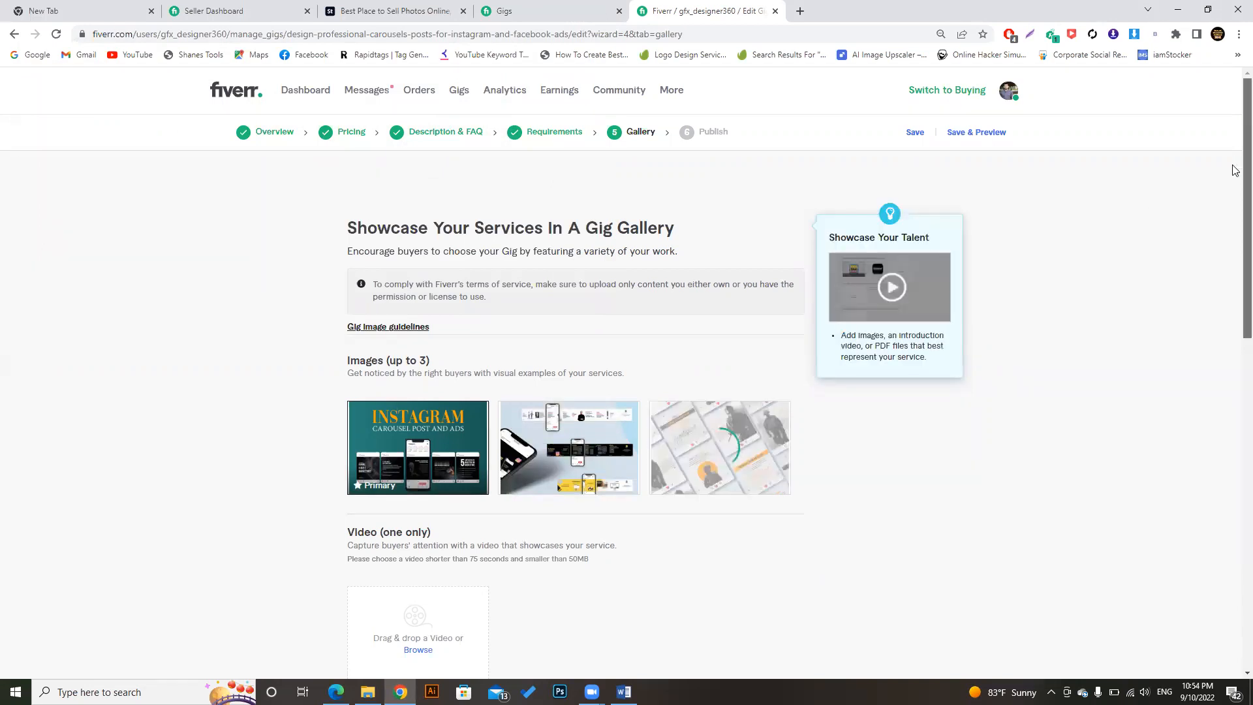
# Delete the uploaded gig PDF and upload the renamed Professional Instagram Carousels posts Design PDF in its place.
pyautogui.scroll(-3, 1234, 170)
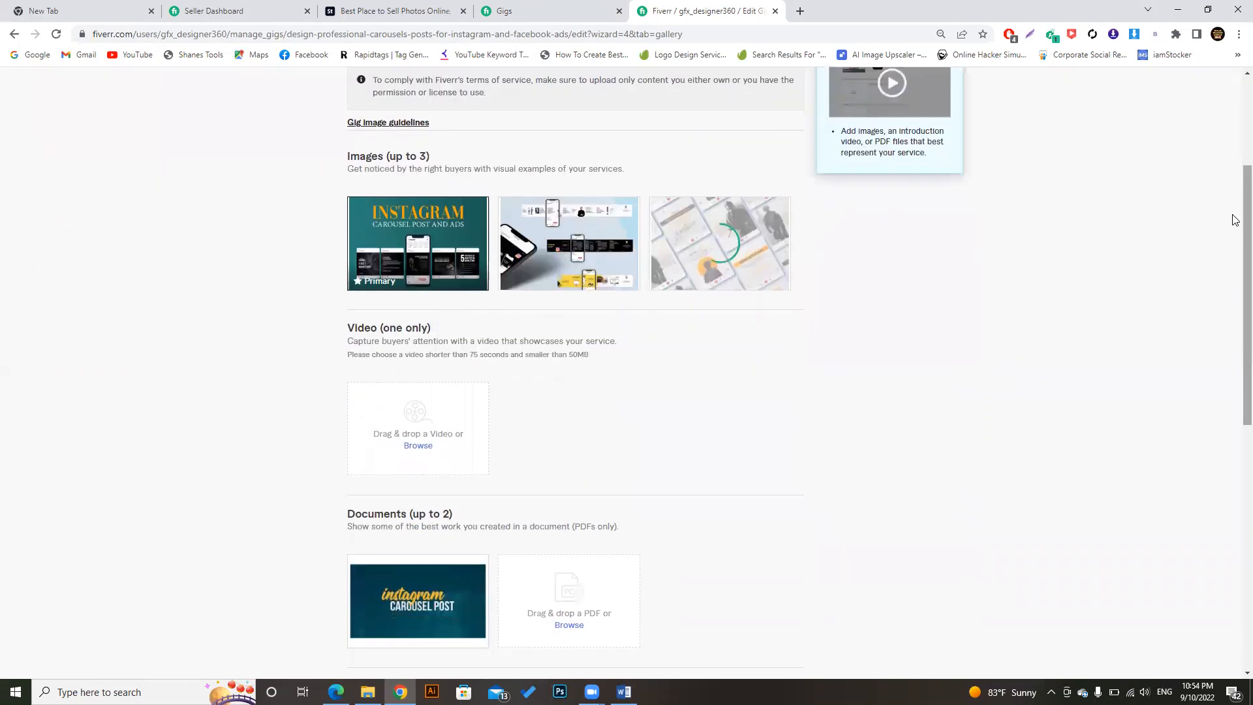
pyautogui.scroll(3, 1235, 220)
pyautogui.scroll(-3, 1235, 212)
pyautogui.scroll(-1, 1234, 212)
pyautogui.scroll(3, 1235, 157)
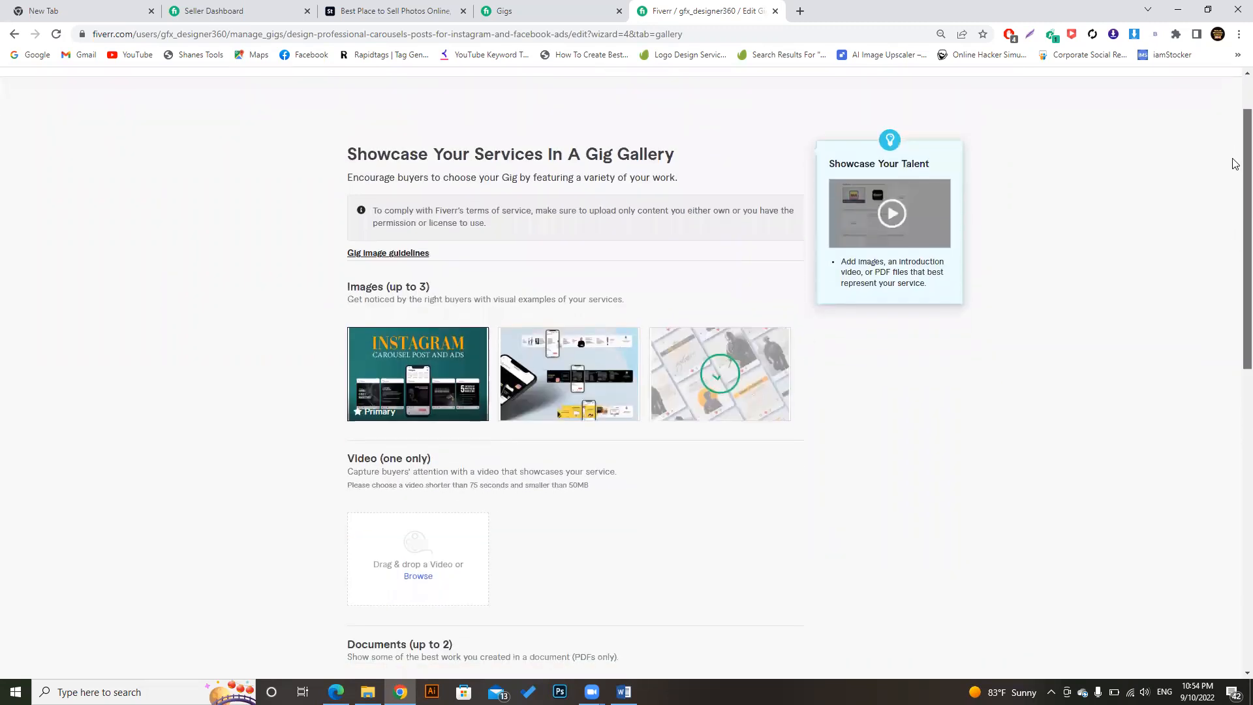
pyautogui.scroll(-4, 1235, 172)
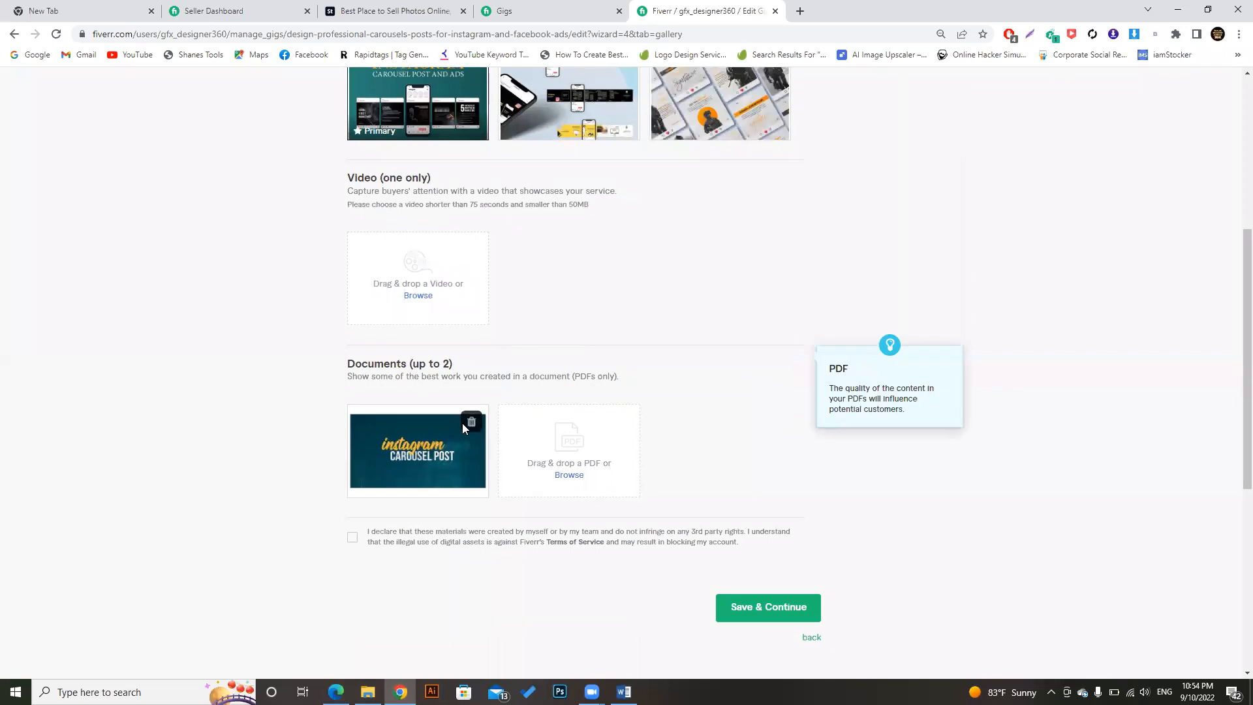
pyautogui.click(476, 422)
pyautogui.click(731, 407)
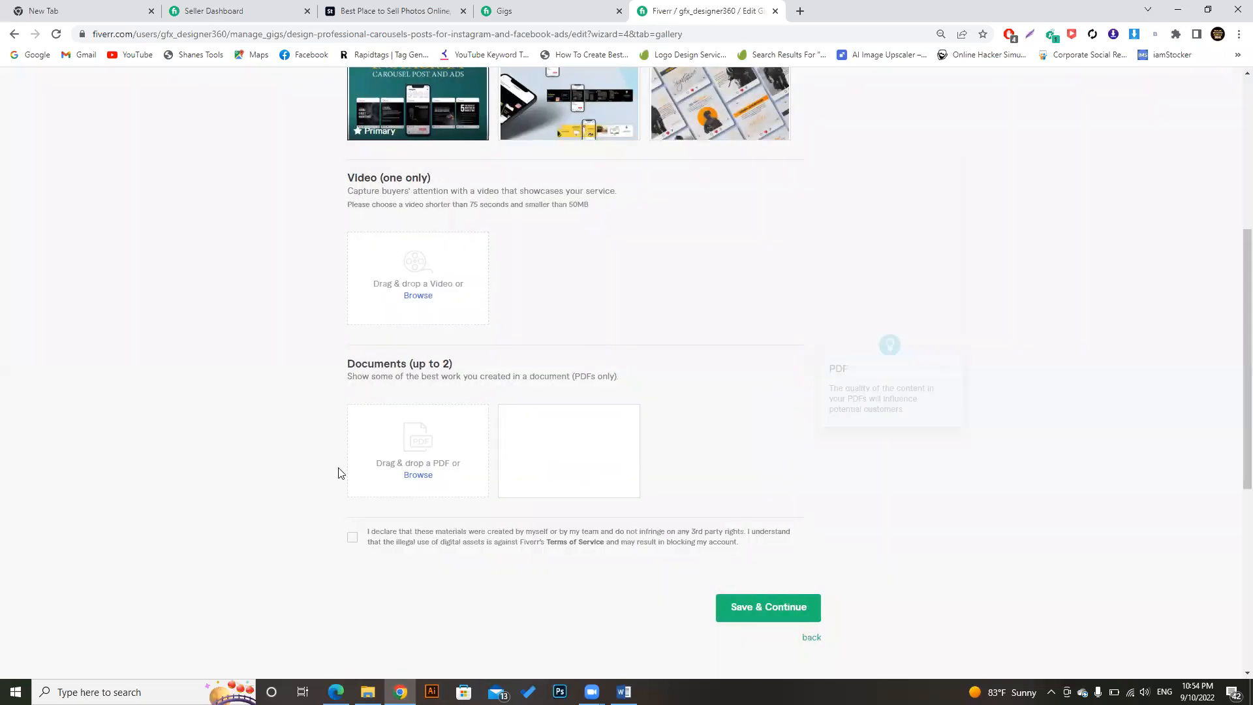
pyautogui.click(411, 476)
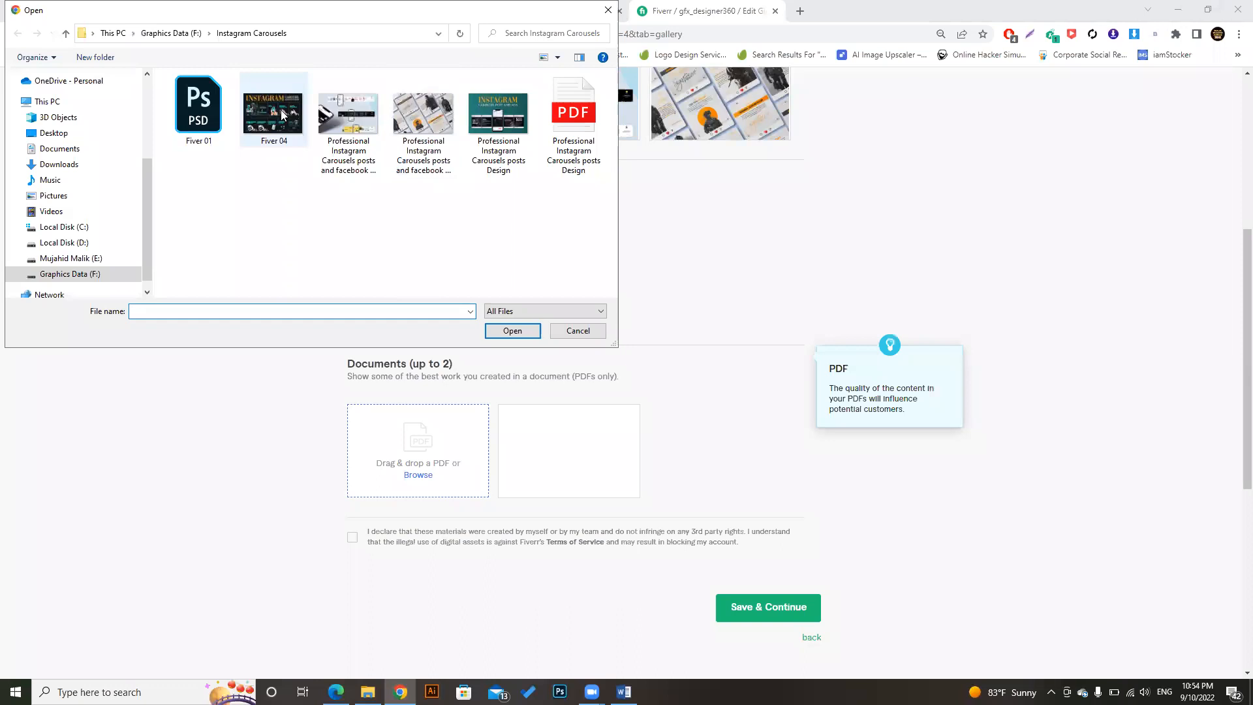
pyautogui.doubleClick(573, 124)
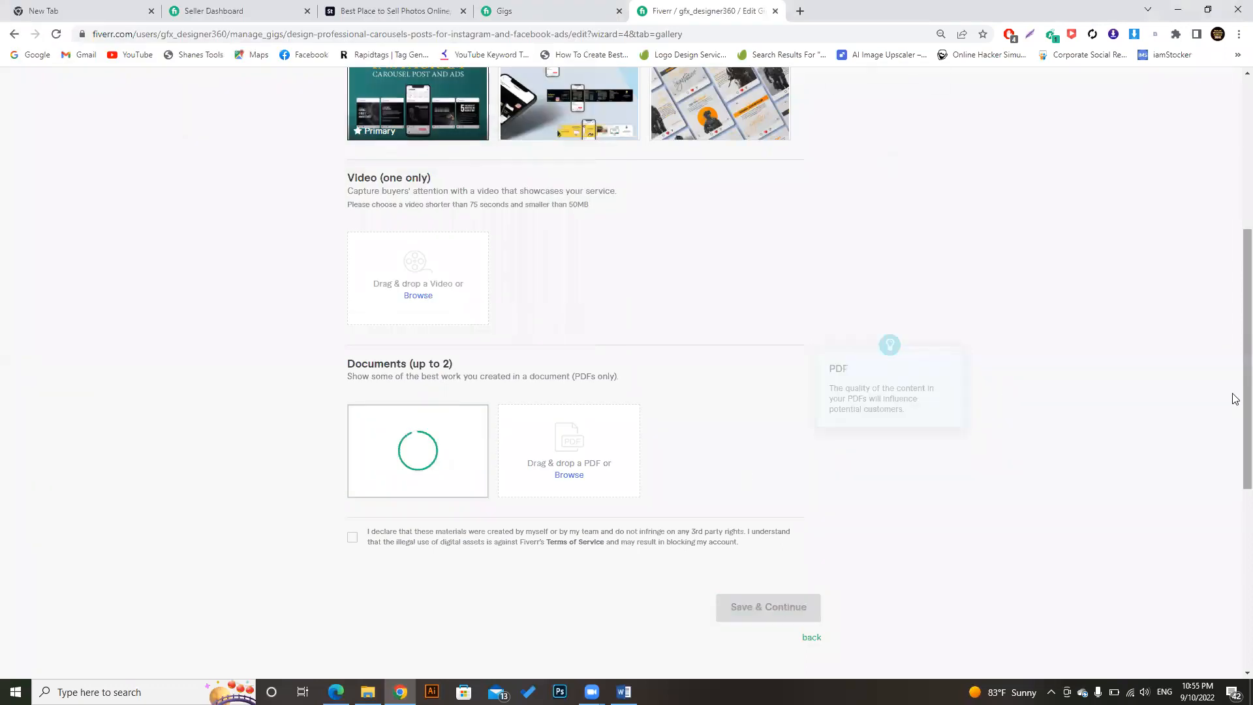
# Accept the declaration that the gallery materials are self-created and do not infringe on third-party rights.
pyautogui.scroll(-5, 1235, 378)
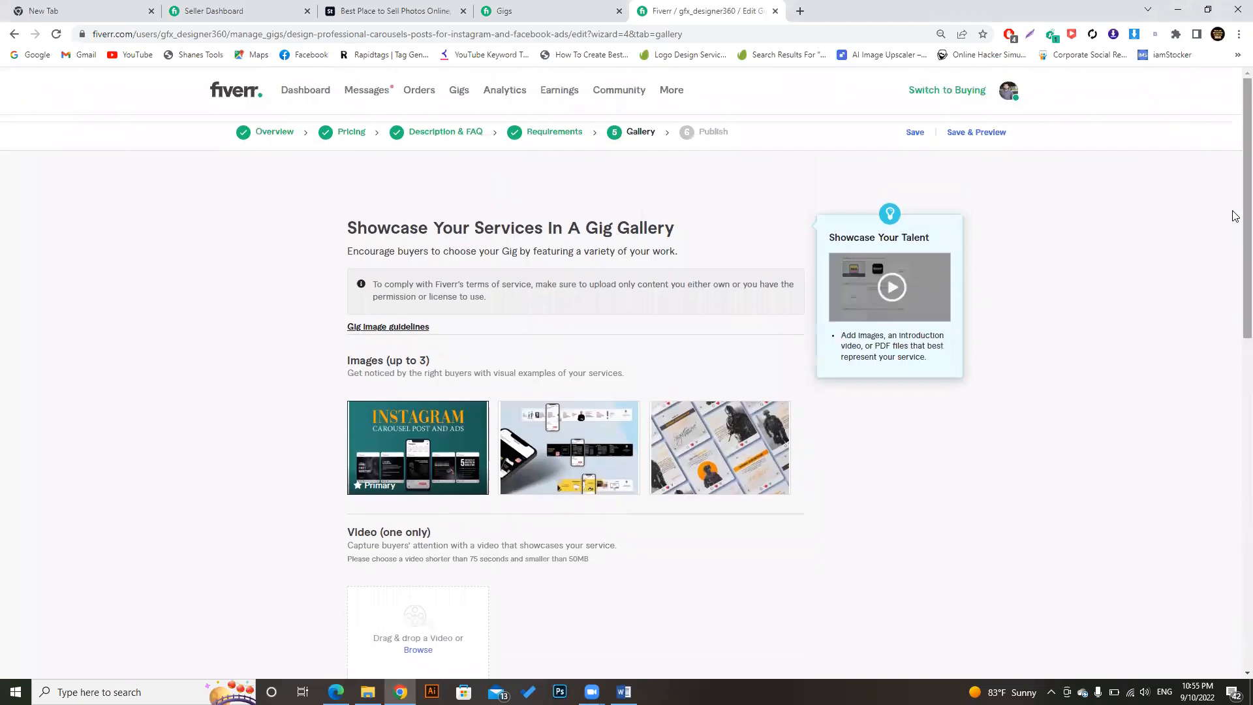
pyautogui.scroll(-4, 1234, 261)
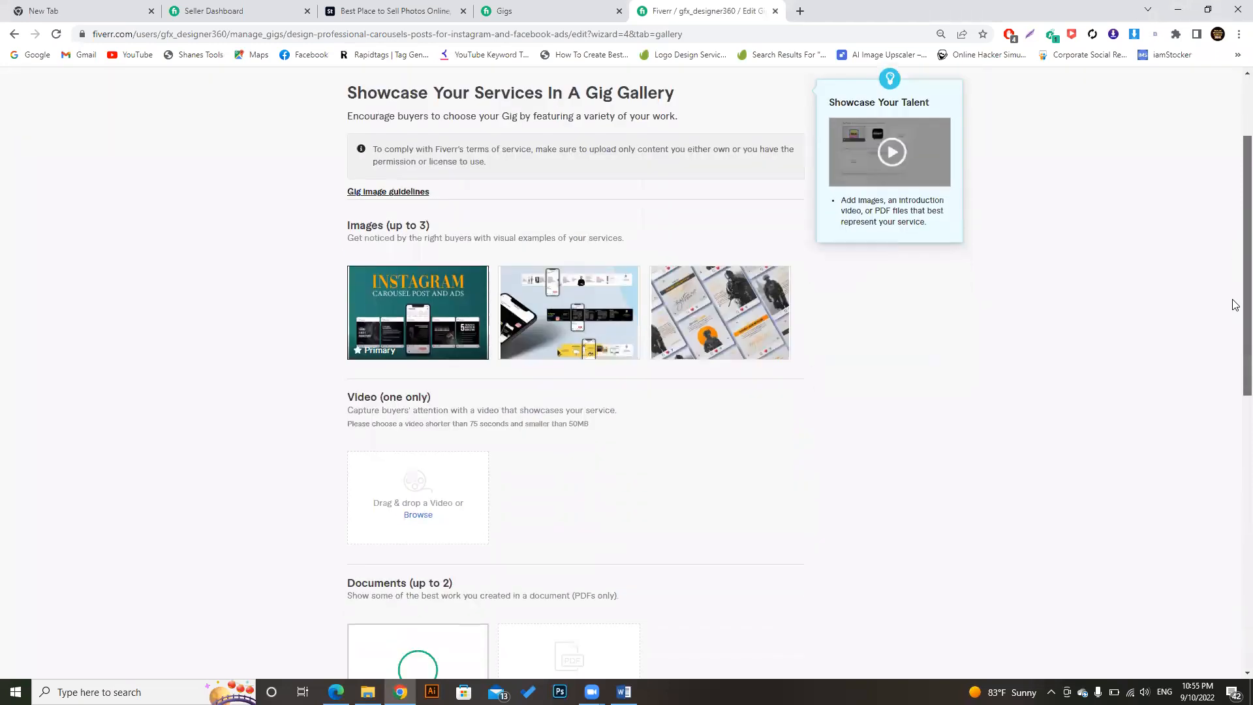
pyautogui.scroll(-3, 1236, 344)
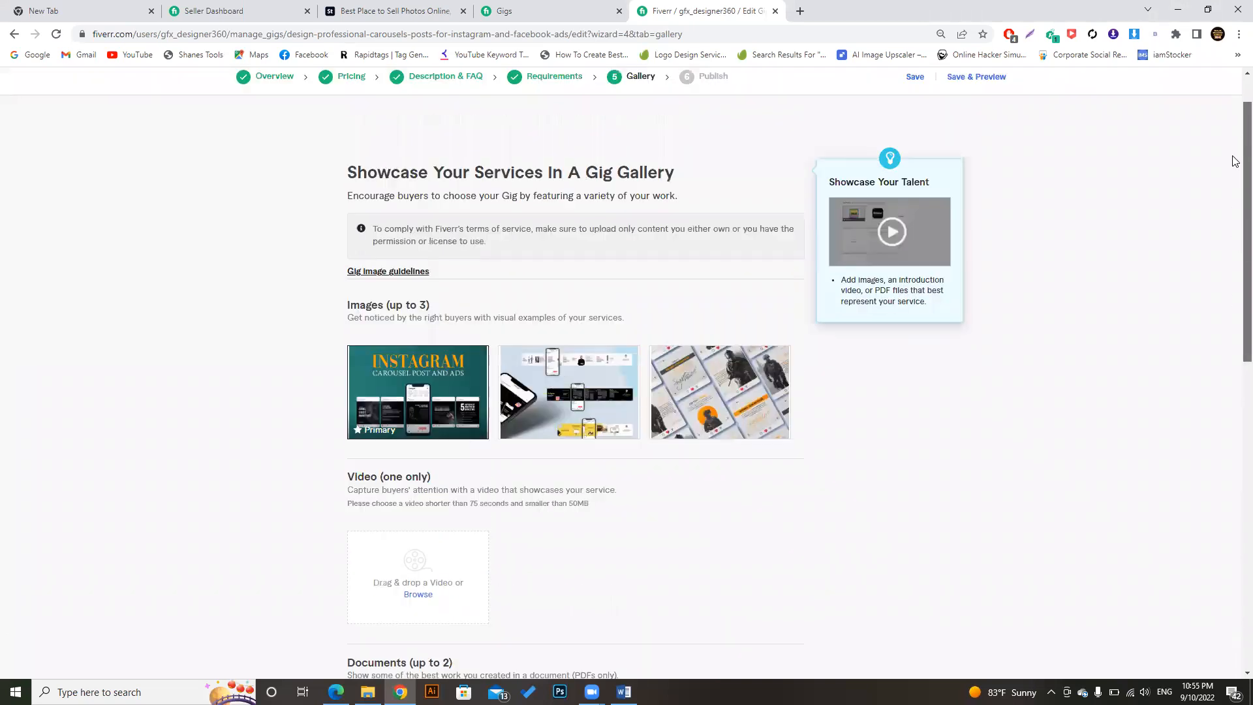
pyautogui.scroll(-2, 1235, 224)
pyautogui.scroll(-1, 1234, 224)
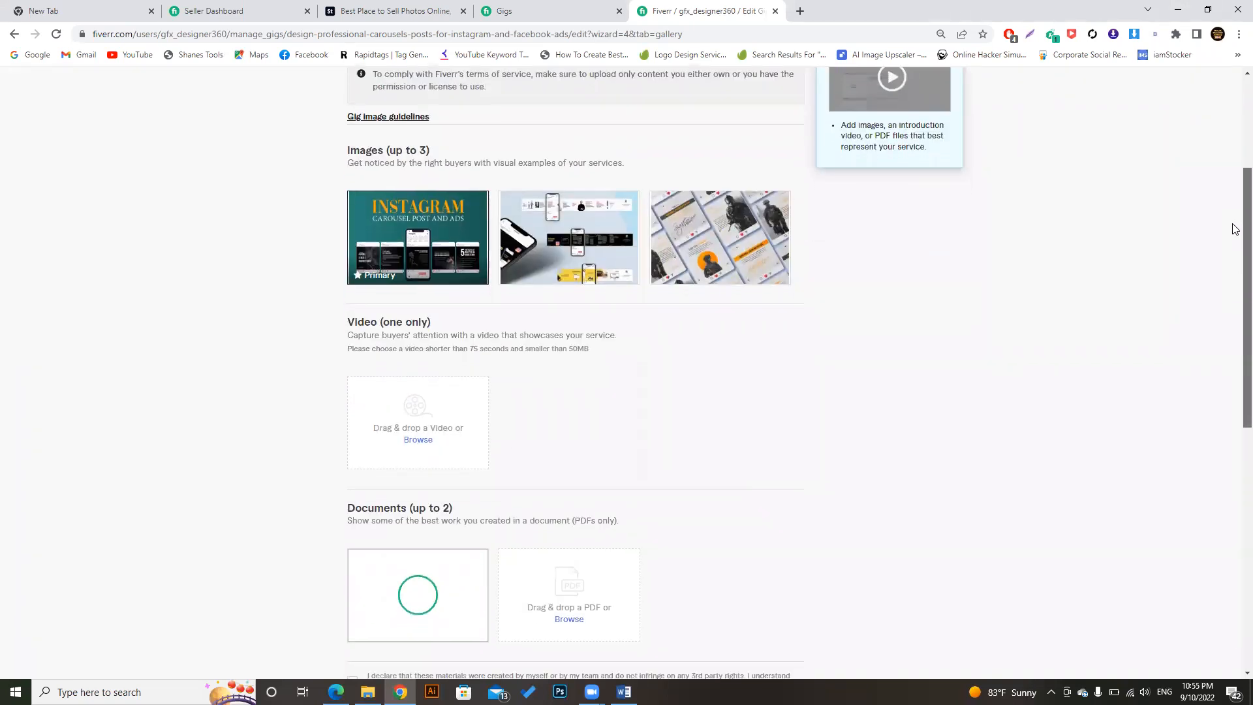
pyautogui.scroll(-2, 1235, 241)
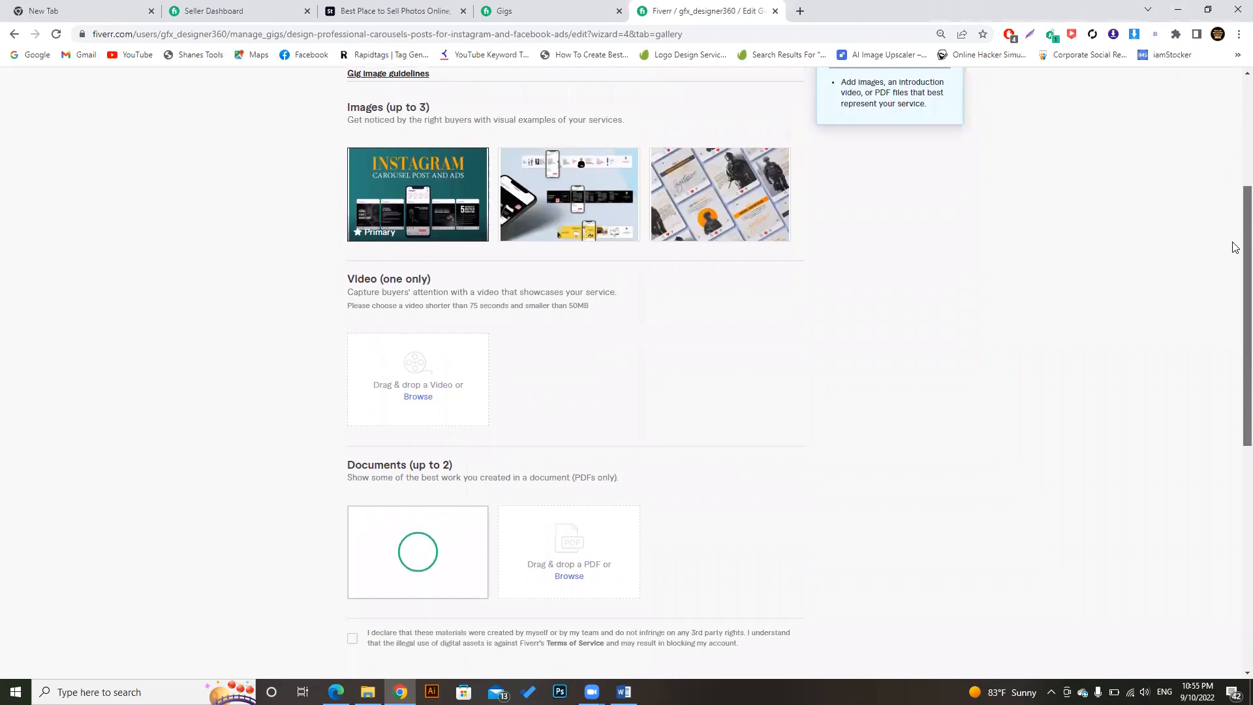
pyautogui.scroll(-2, 1233, 261)
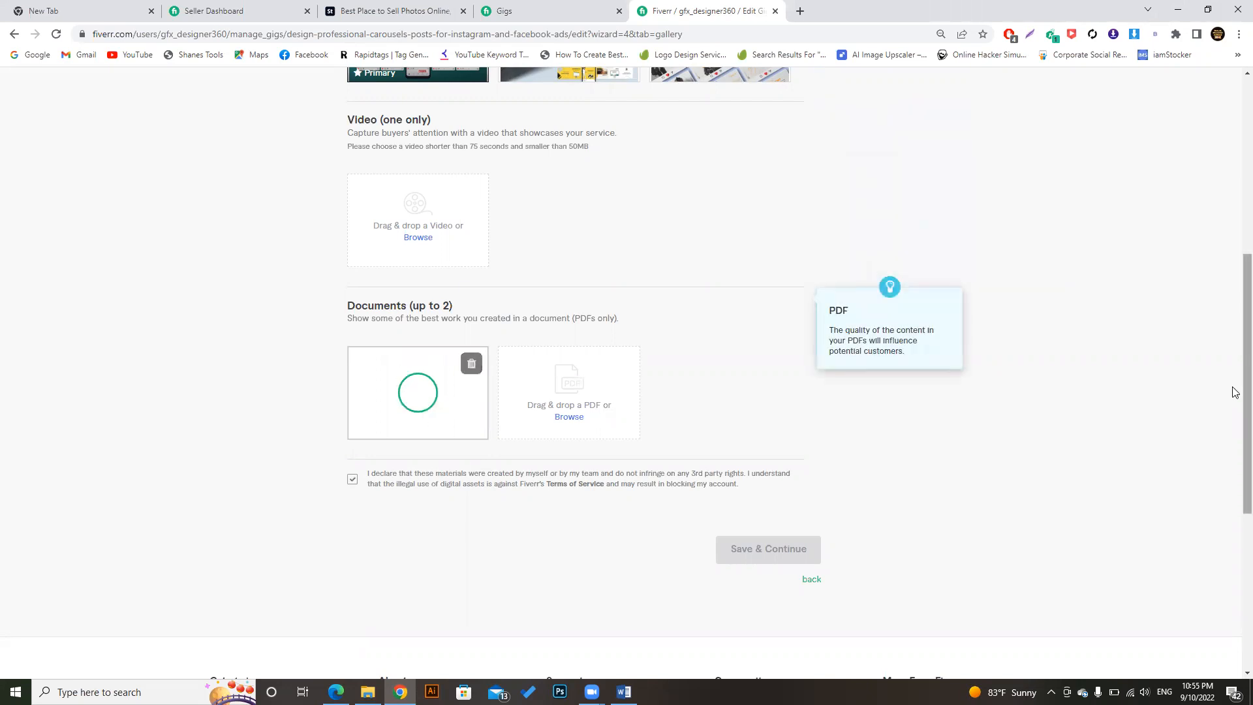
pyautogui.scroll(1, 1233, 306)
pyautogui.scroll(-1, 1234, 336)
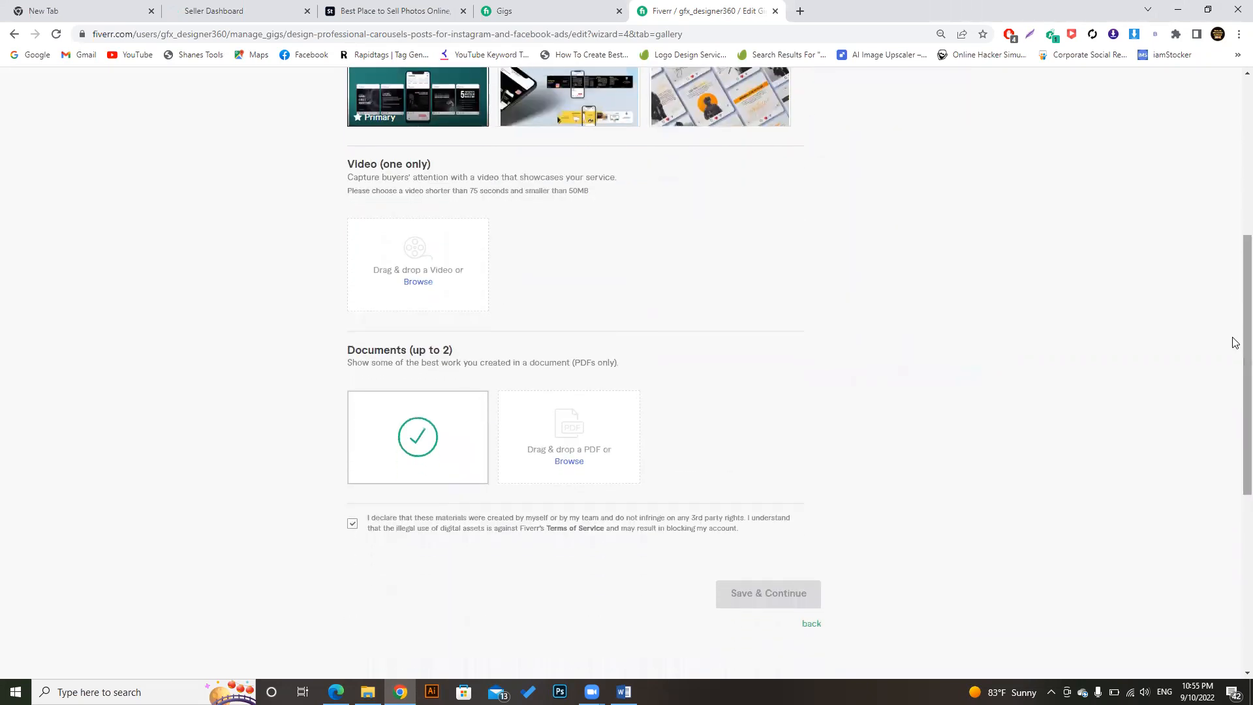
# Open the Professional Instagram Carousels posts Design PDF from the Instagram Carousels folder and review its pages.
pyautogui.click(368, 691)
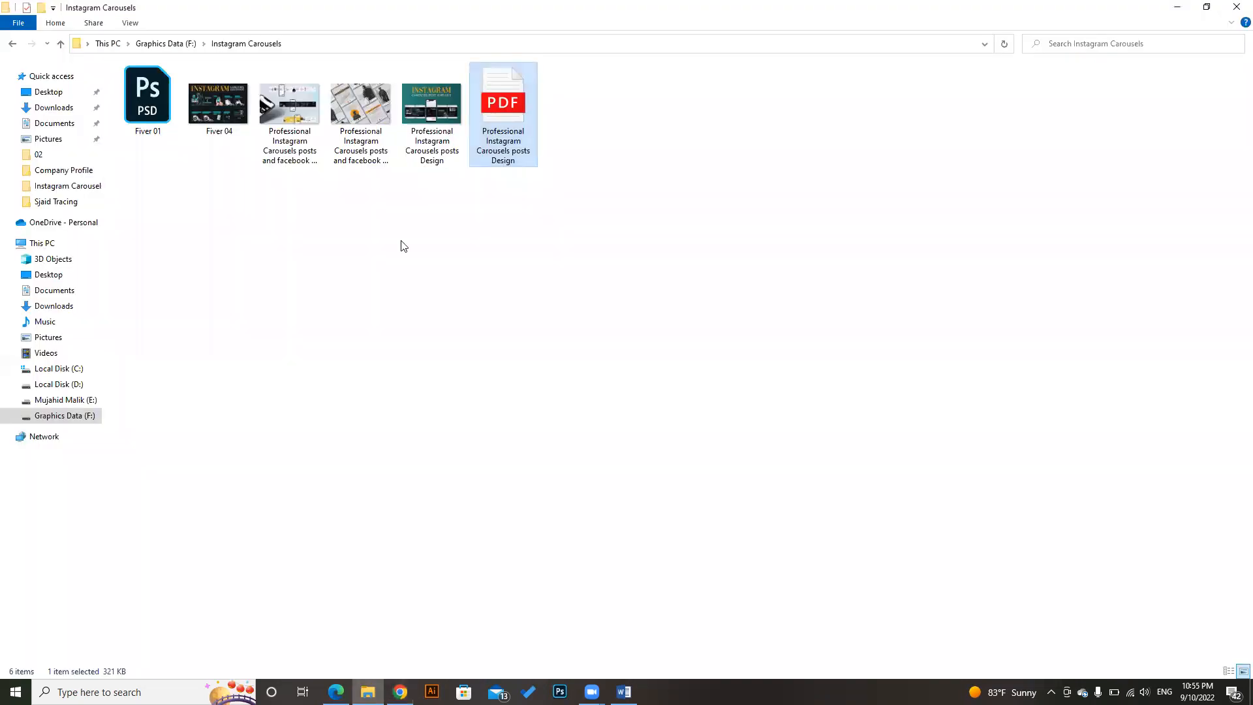
pyautogui.doubleClick(495, 112)
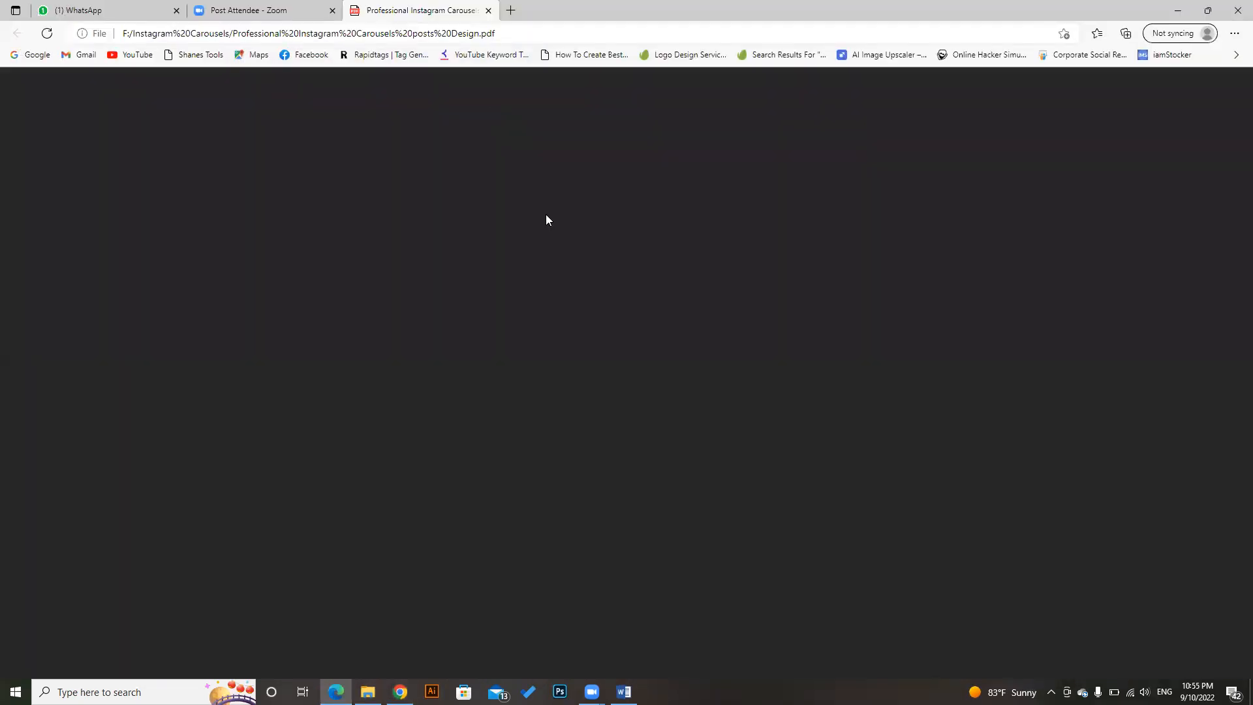
pyautogui.scroll(-12, 582, 280)
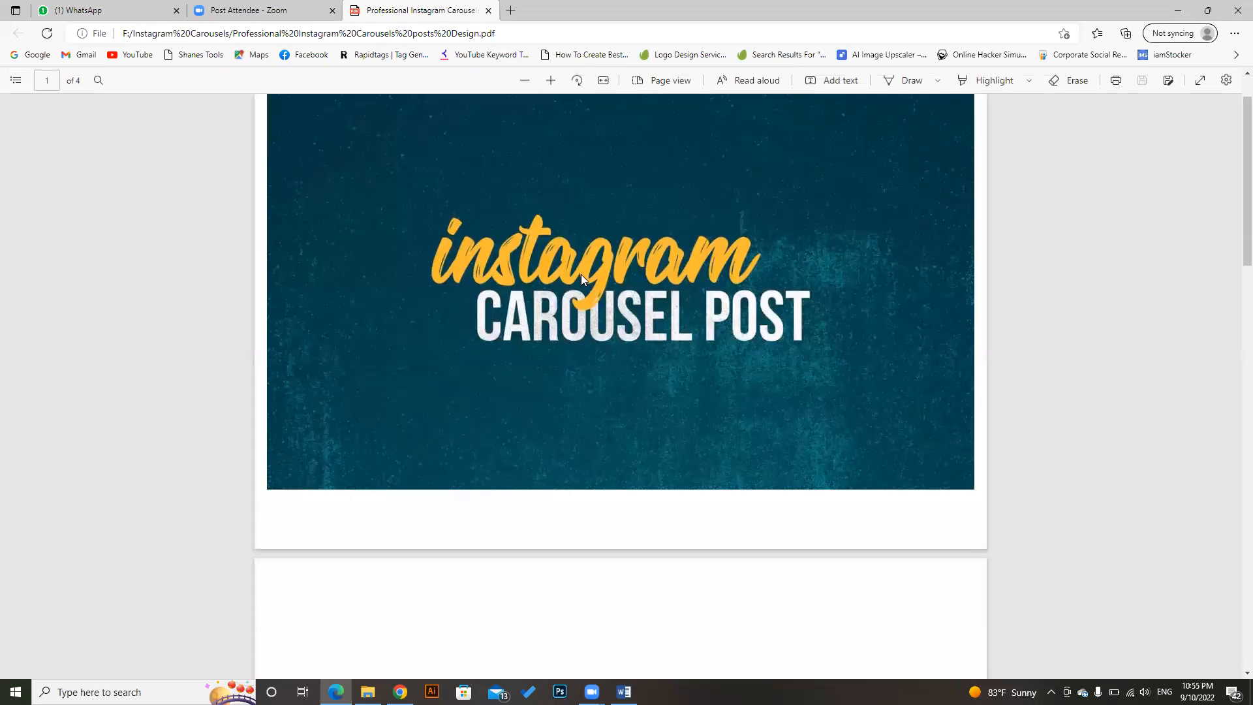
pyautogui.scroll(-10, 583, 280)
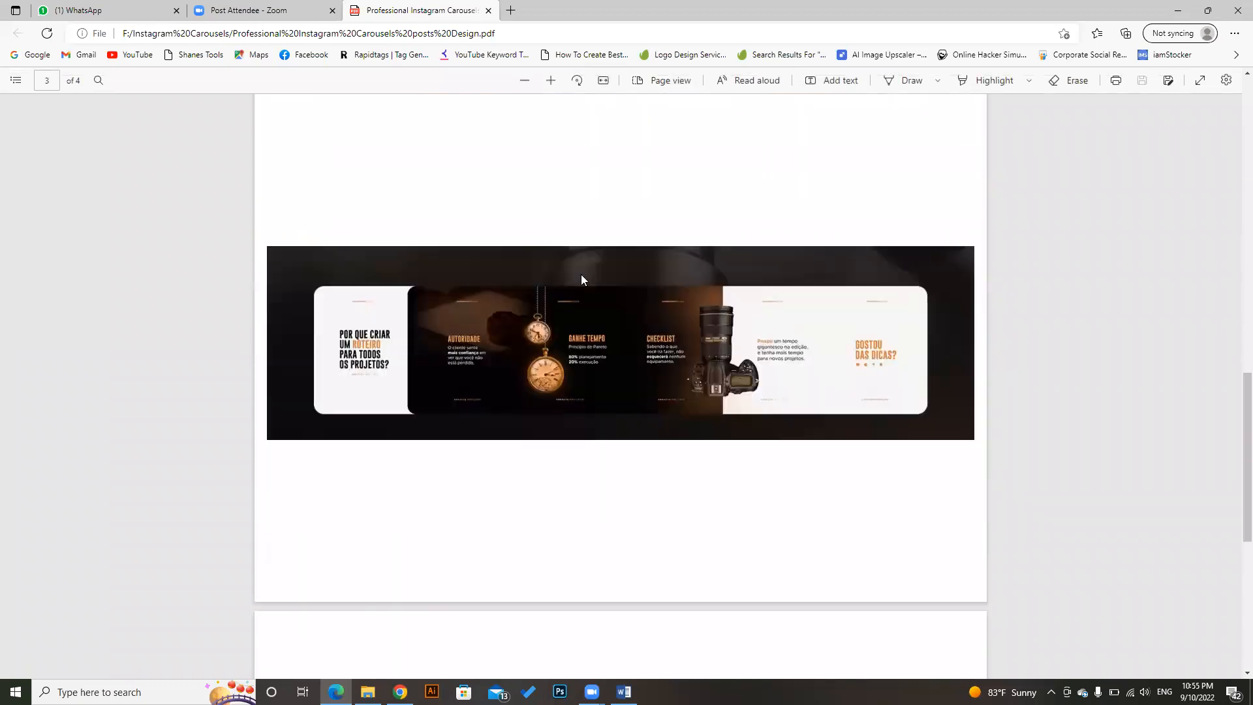
pyautogui.scroll(20, 582, 280)
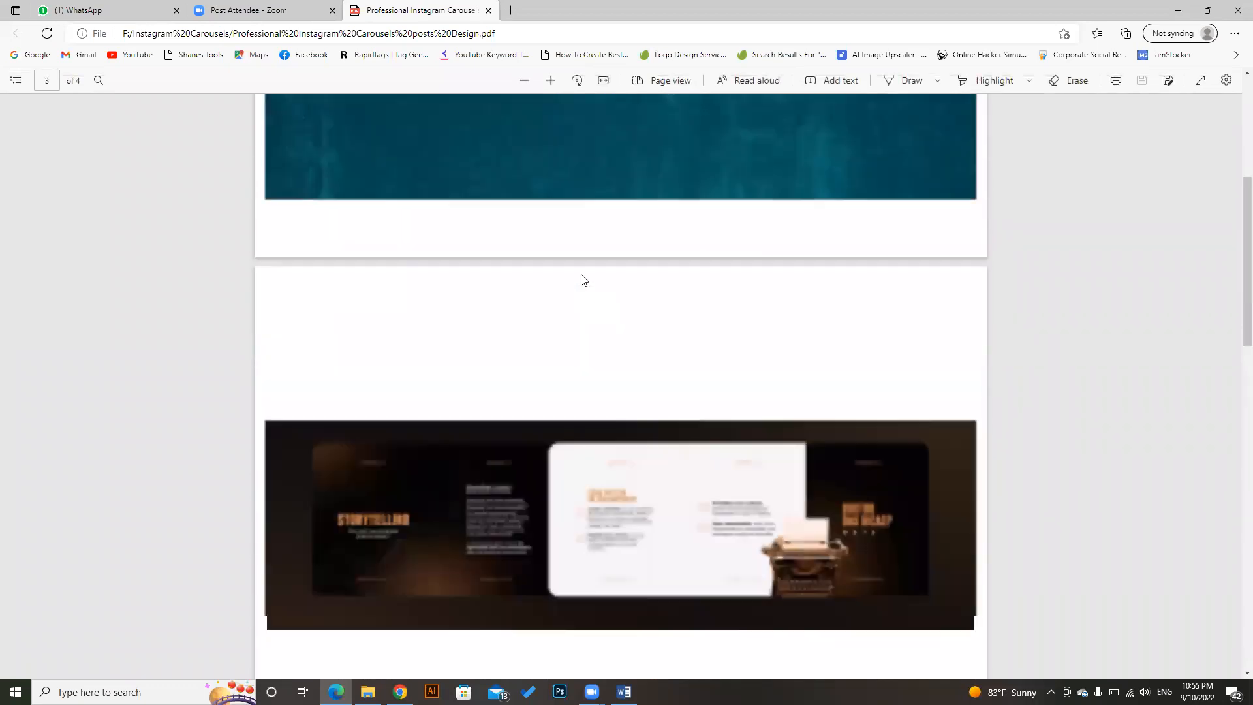
pyautogui.scroll(-8, 582, 280)
pyautogui.scroll(-10, 582, 280)
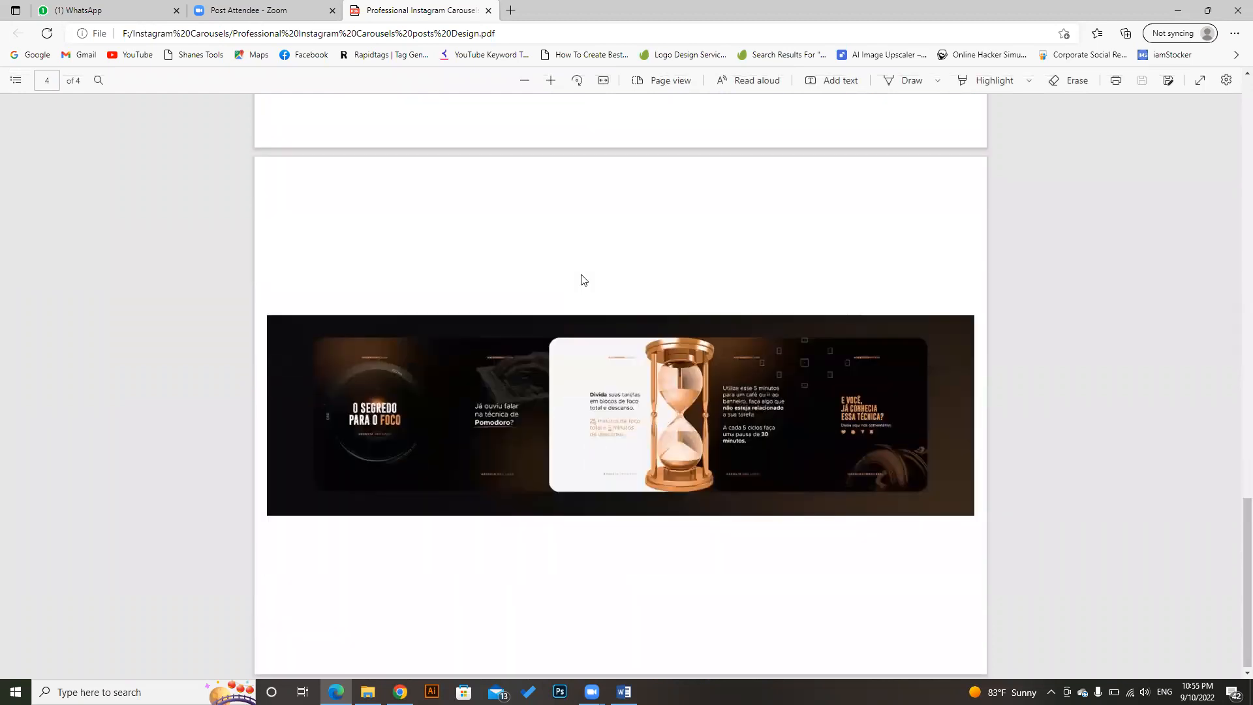
pyautogui.hotkey('alt', 'Tab')
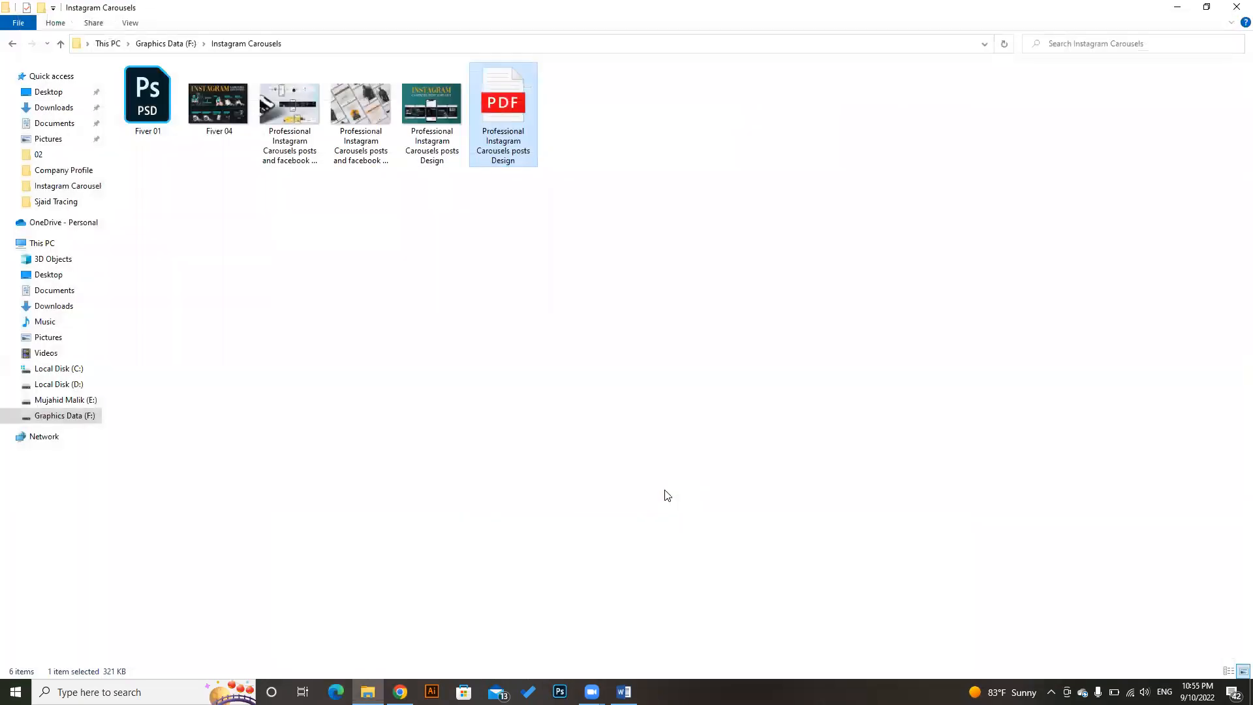
# Return to the Fiverr gallery in Chrome, save it and publish the gig.
pyautogui.click(400, 692)
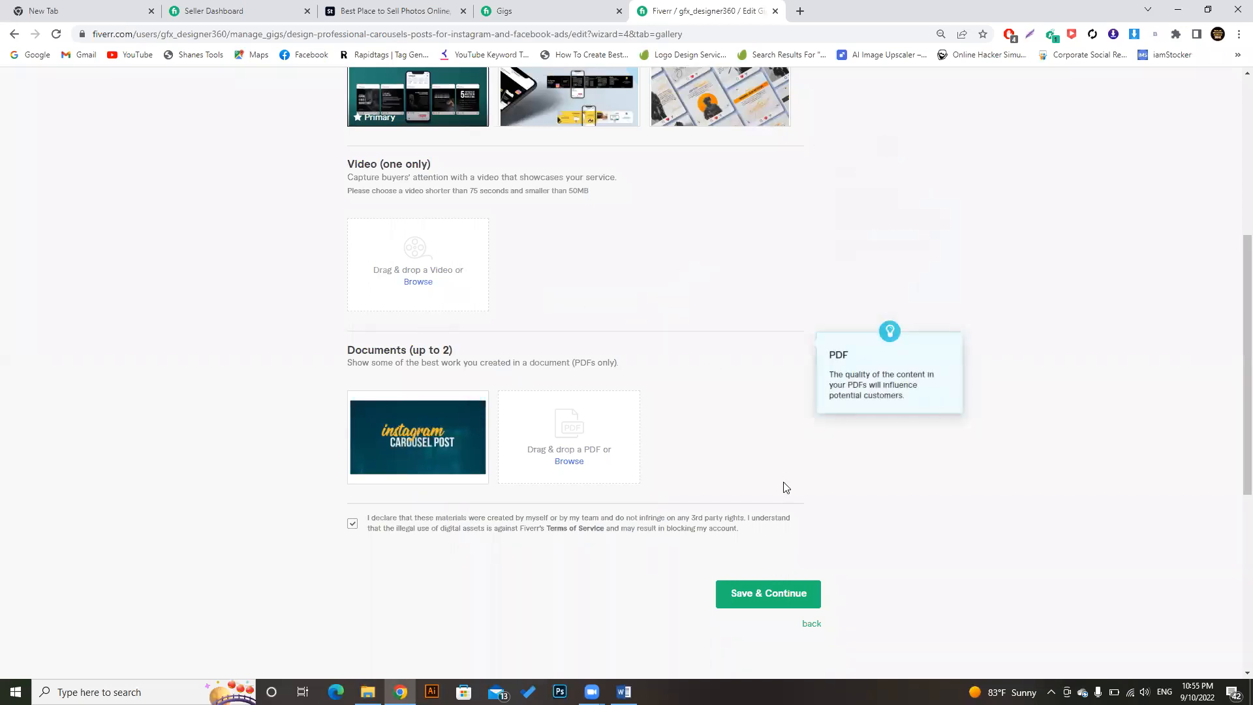
pyautogui.scroll(1, 1235, 379)
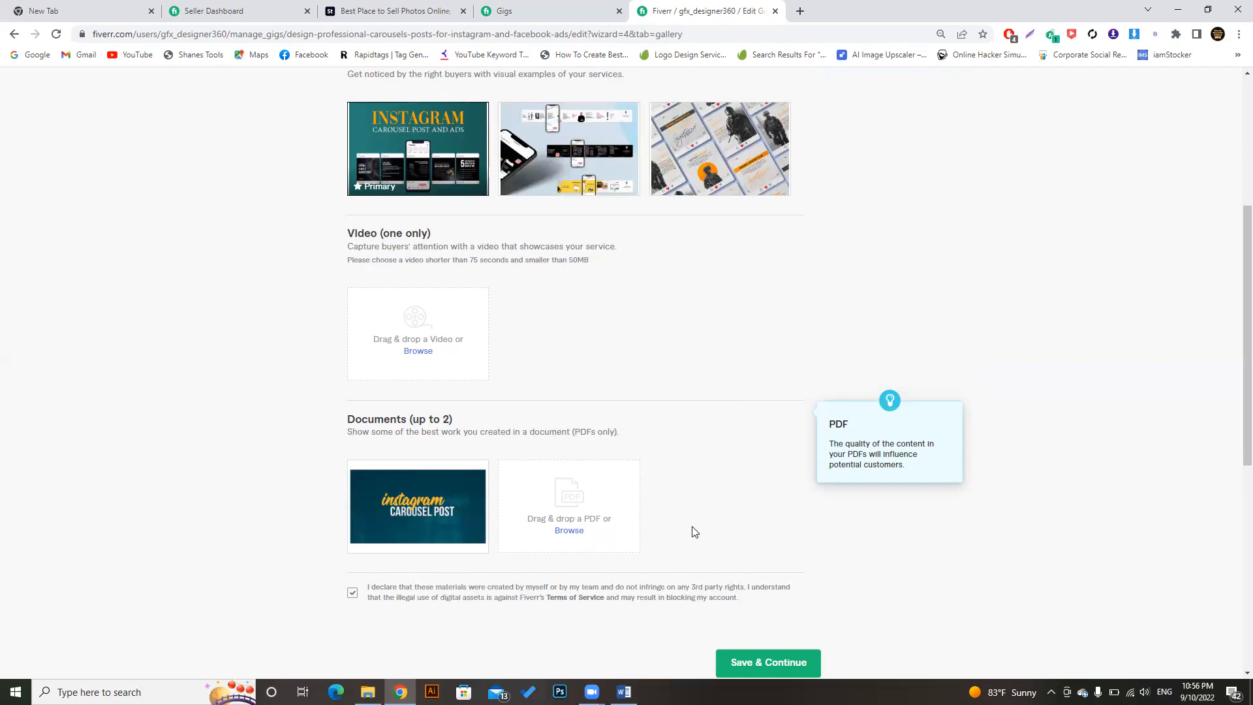
pyautogui.moveTo(1233, 364)
pyautogui.mouseDown()
pyautogui.moveTo(1233, 291)
pyautogui.moveTo(1231, 383)
pyautogui.mouseUp()
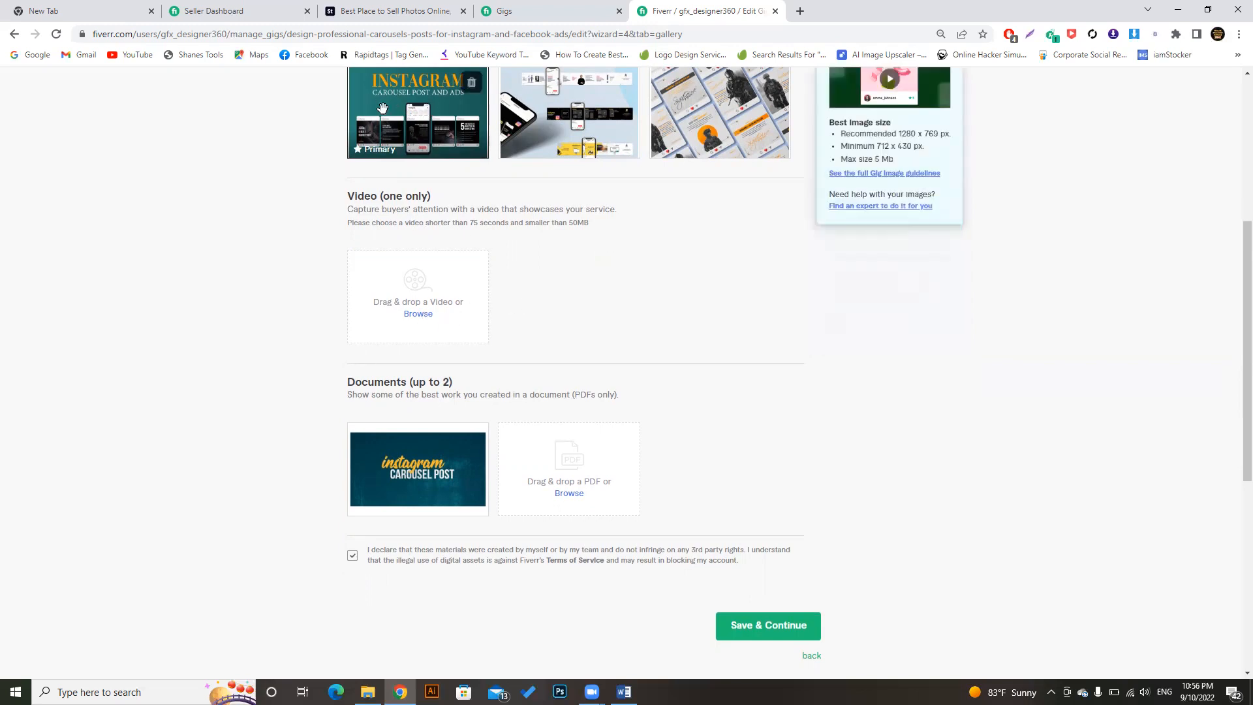
pyautogui.scroll(-1, 1233, 409)
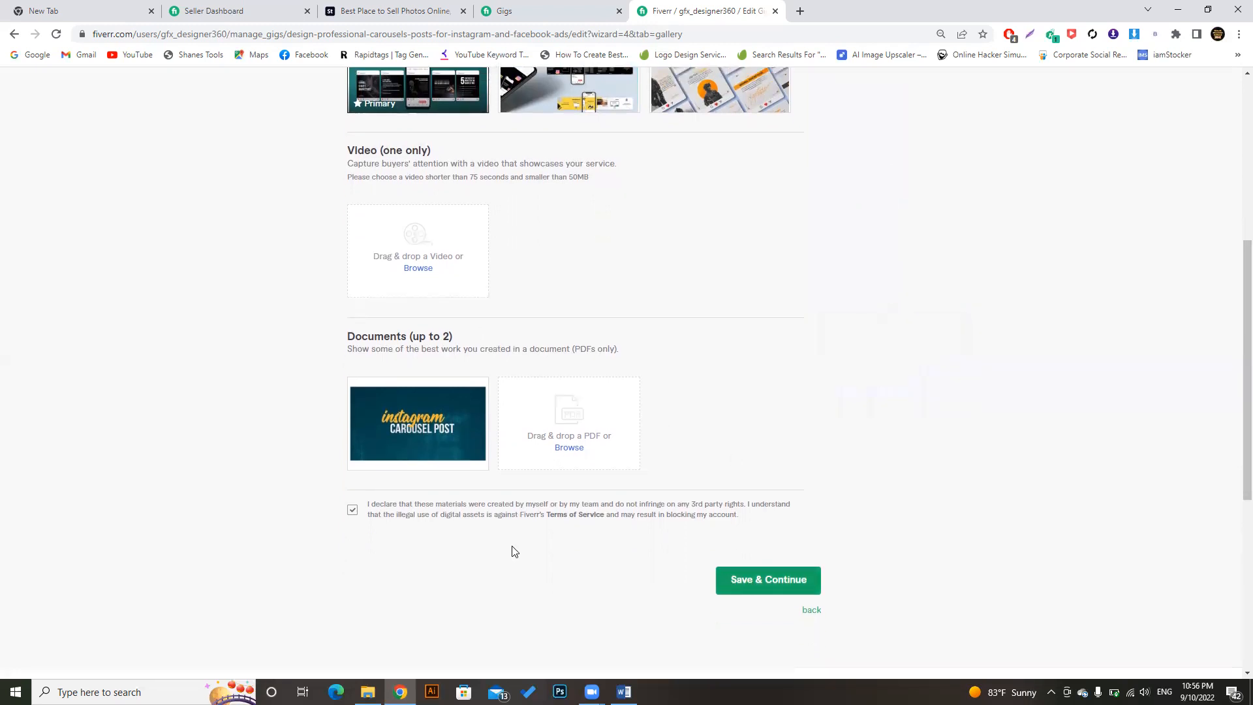
pyautogui.click(744, 577)
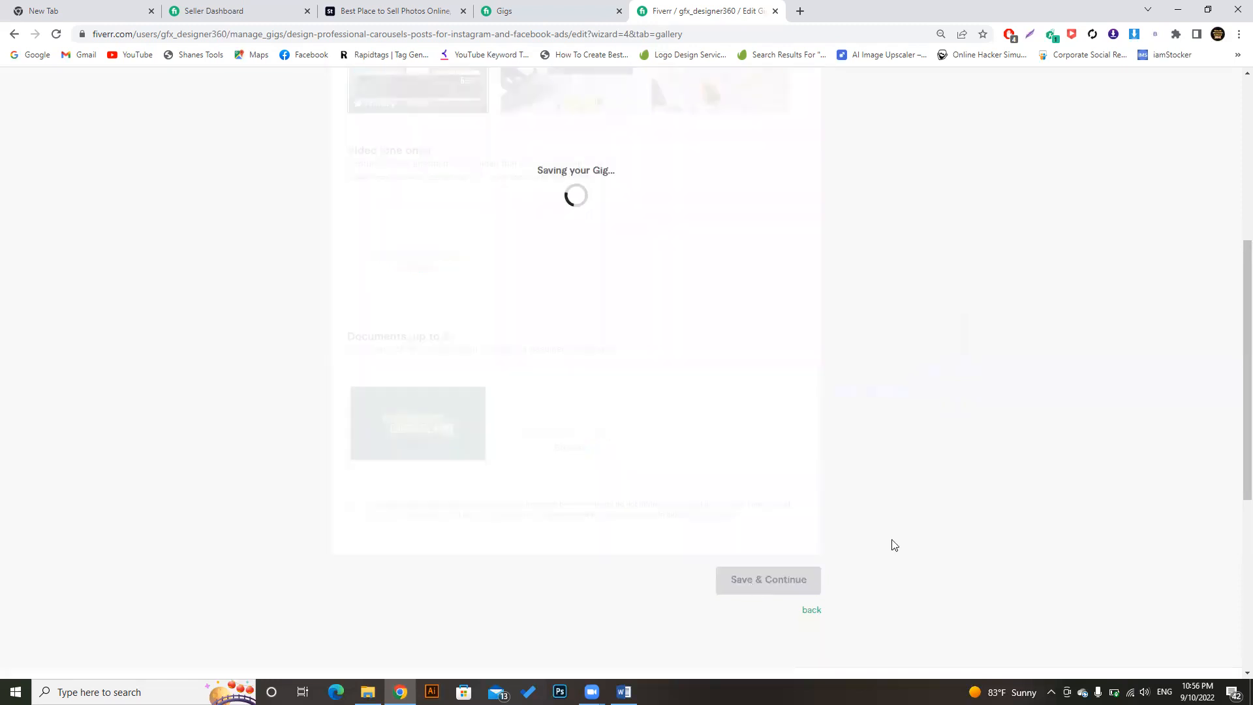
pyautogui.moveTo(1231, 425); pyautogui.dragTo(1234, 315)
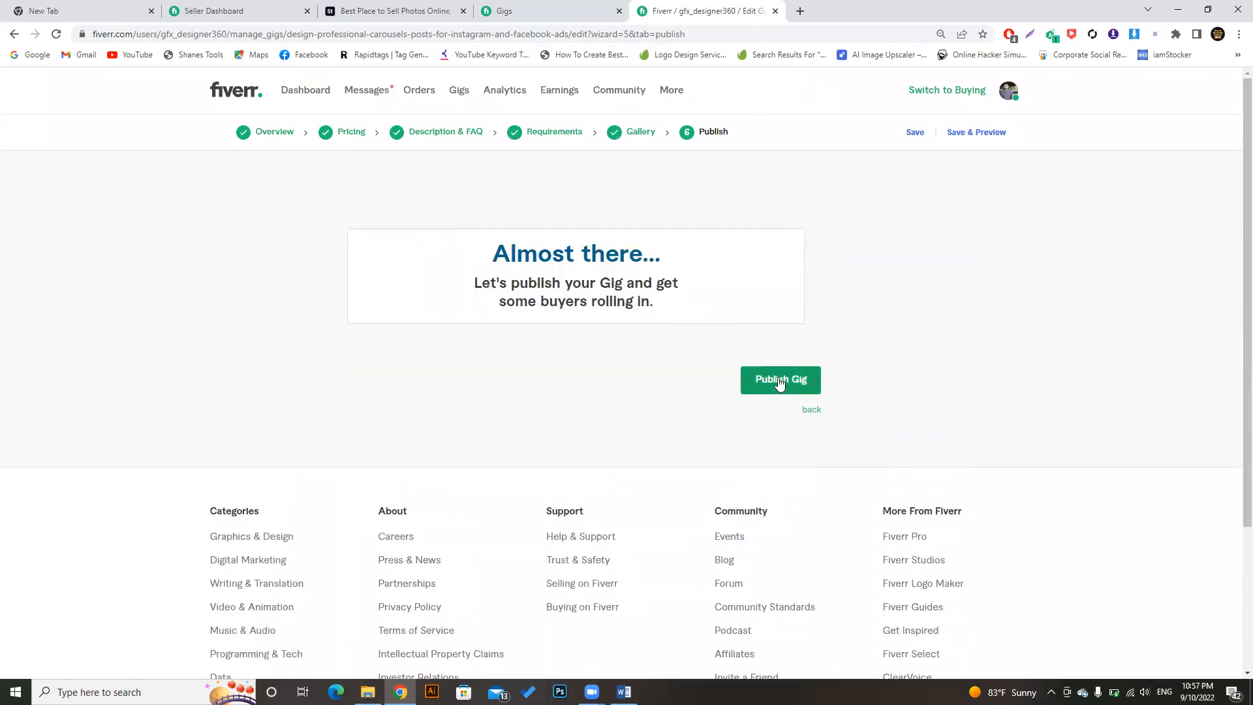
pyautogui.click(761, 390)
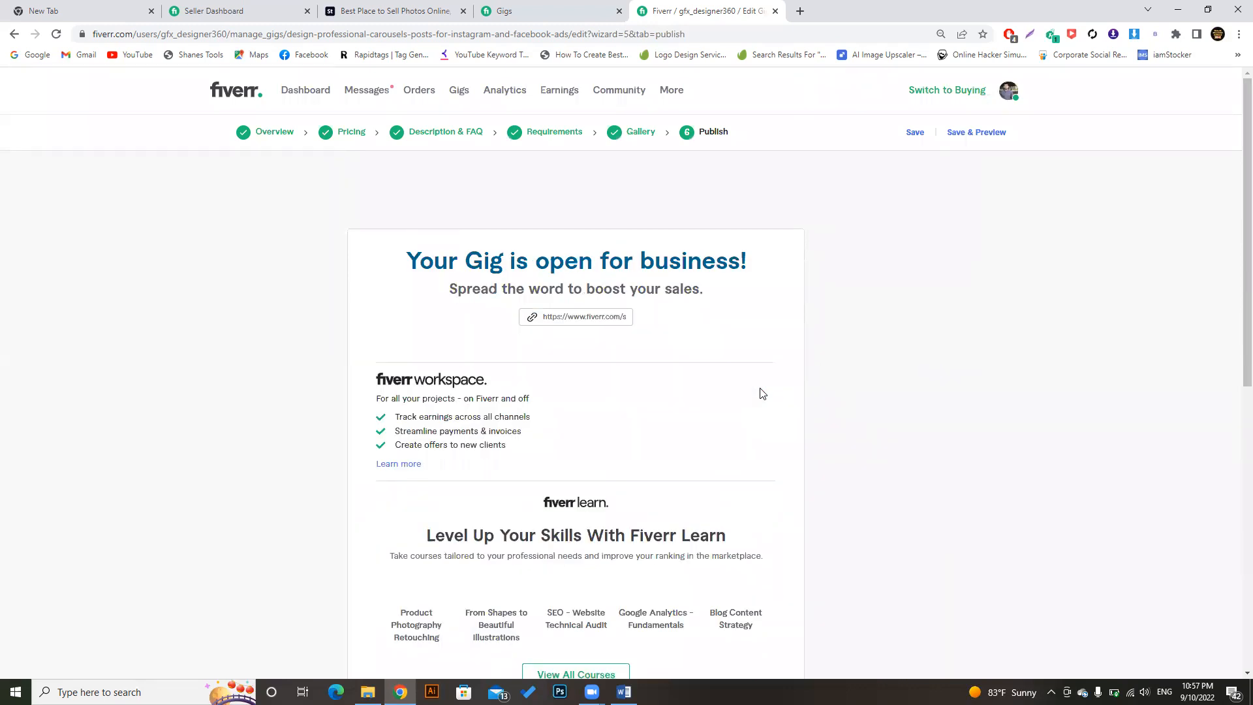
# Open the seller profile and look over the active gigs, including the new carousel posts gig.
pyautogui.click(1006, 104)
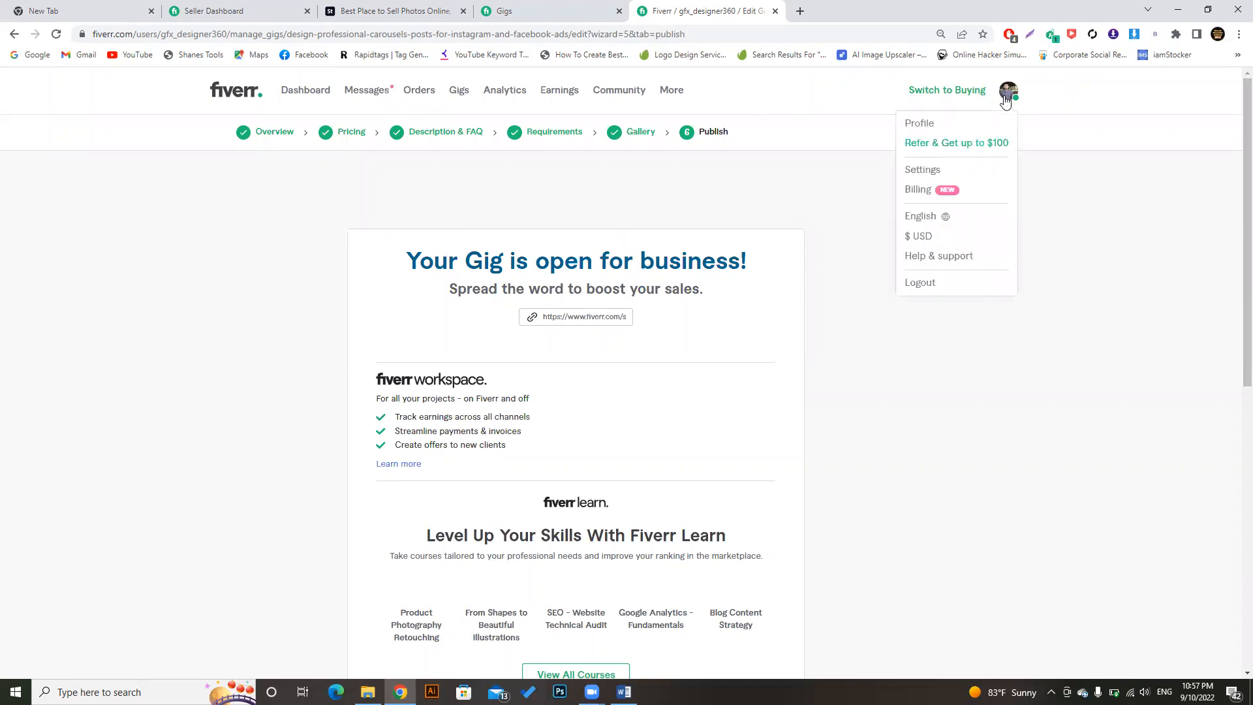
pyautogui.click(940, 124)
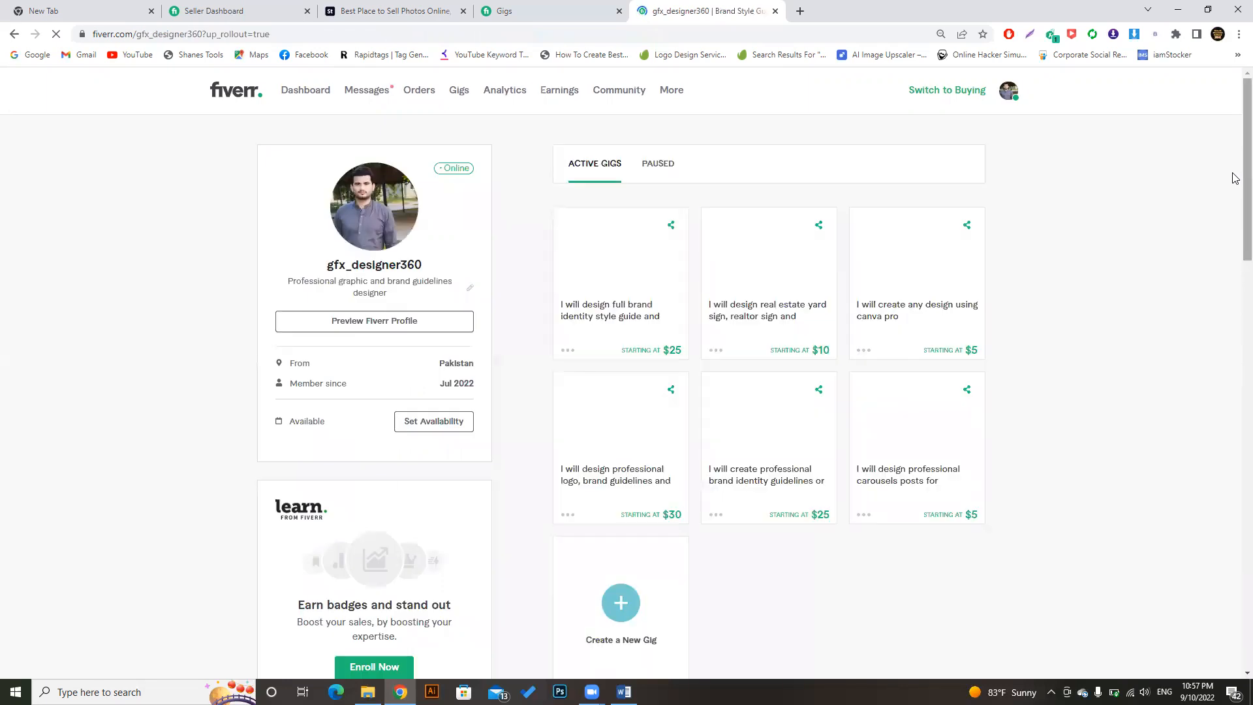
pyautogui.scroll(-1, 1236, 199)
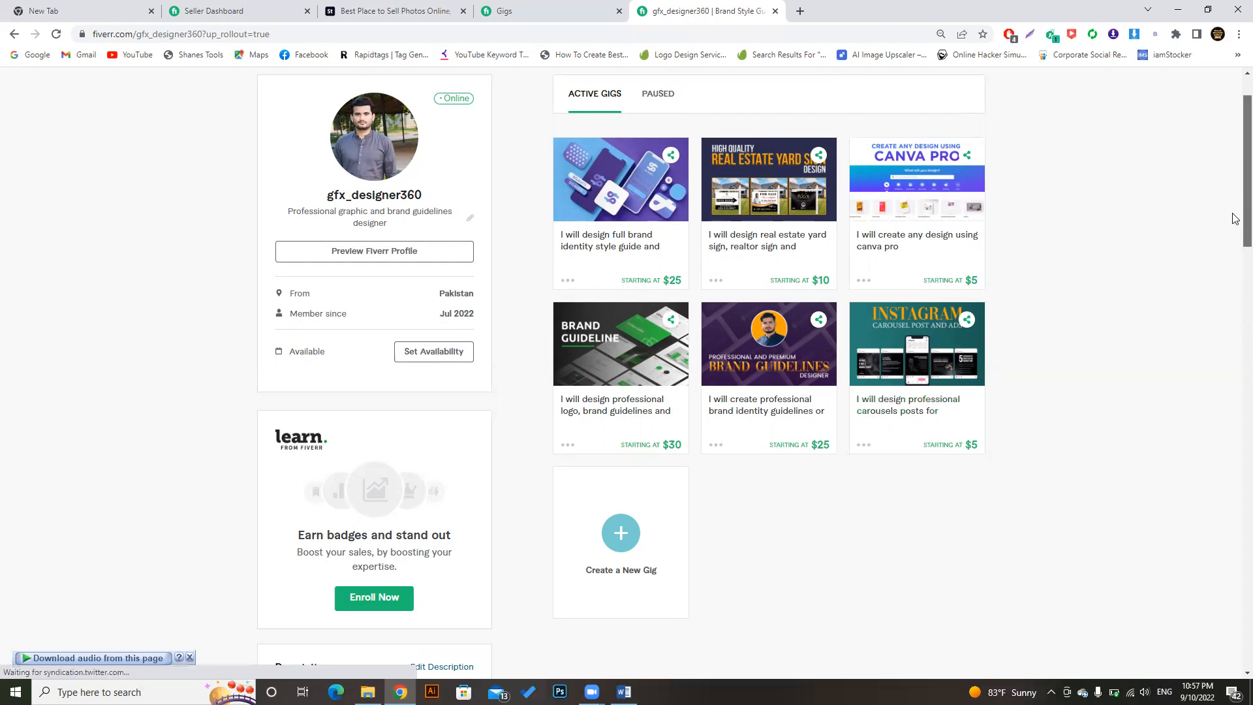
pyautogui.scroll(-1, 1236, 228)
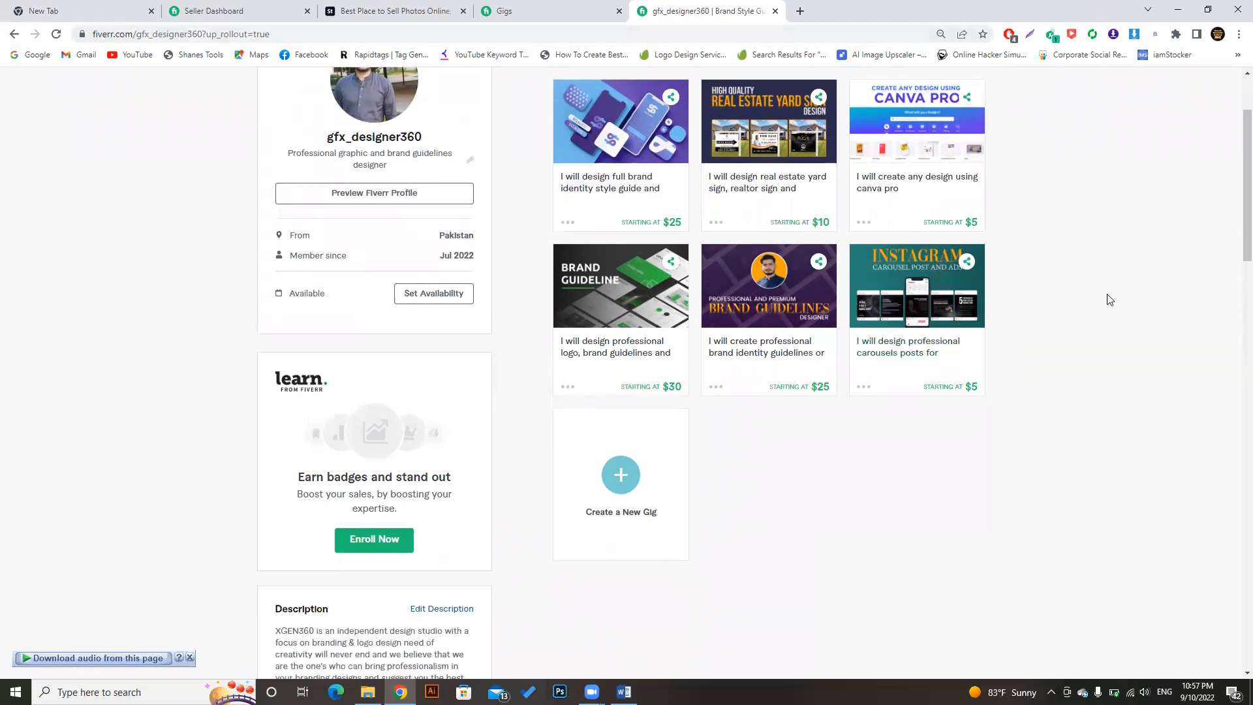
pyautogui.scroll(2, 1236, 222)
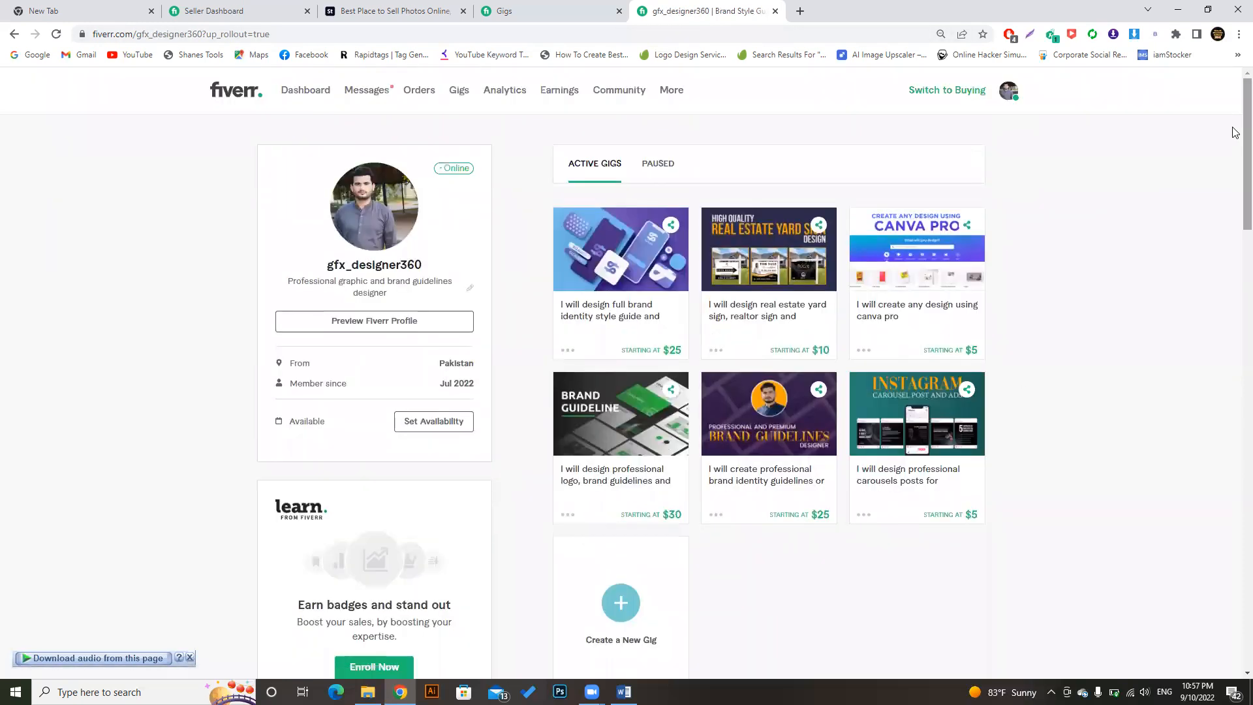
pyautogui.click(1114, 692)
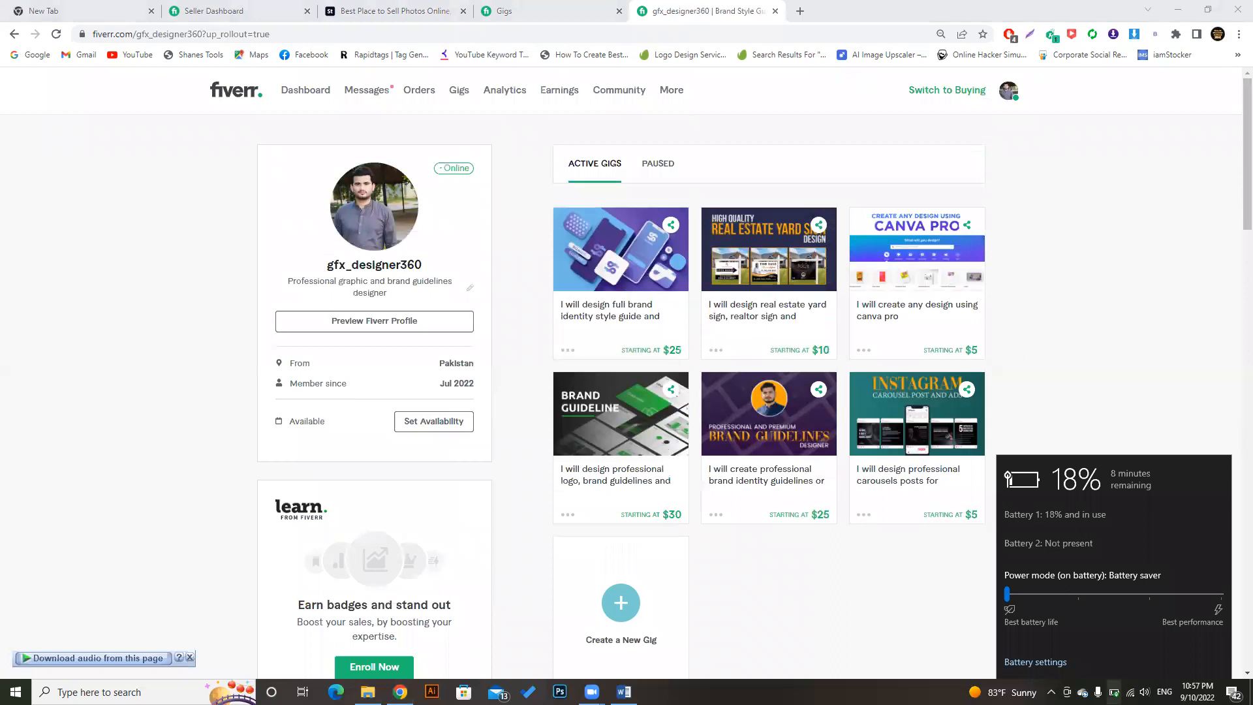
pyautogui.press('Escape')
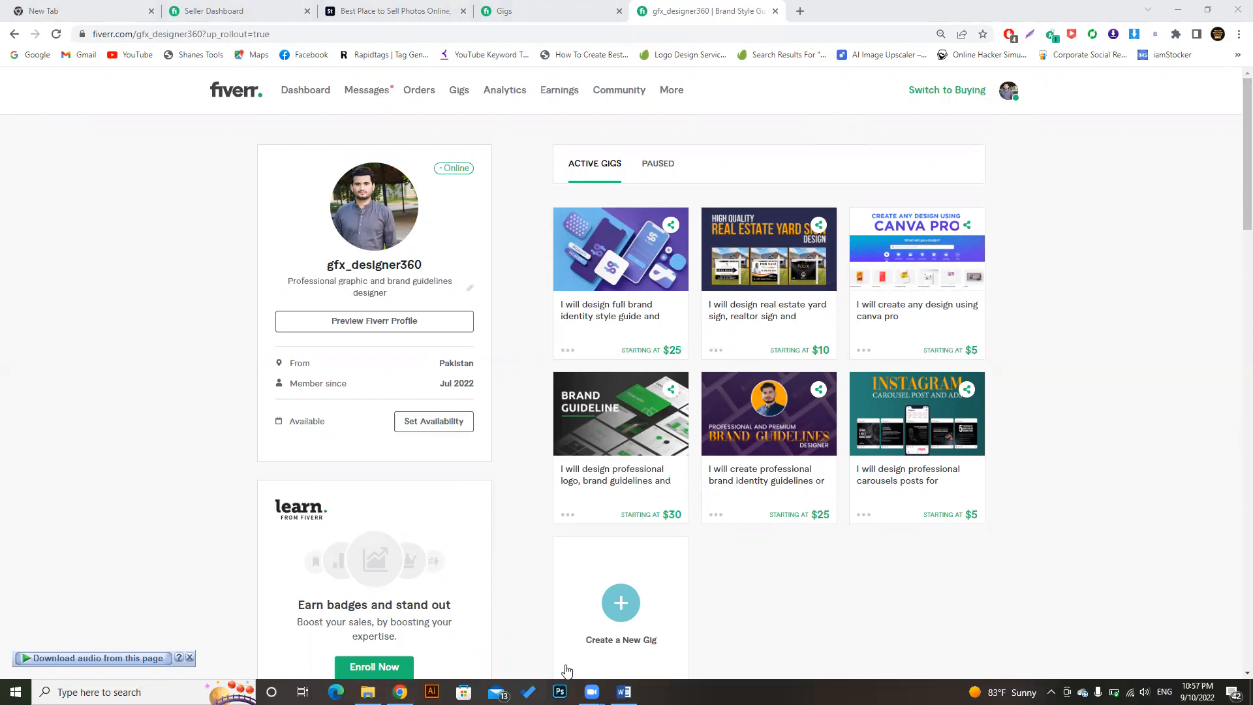
# Switch to the Instagram Carousels Posts document in Word, look through its gig descriptions and packages, and close it.
pyautogui.click(623, 692)
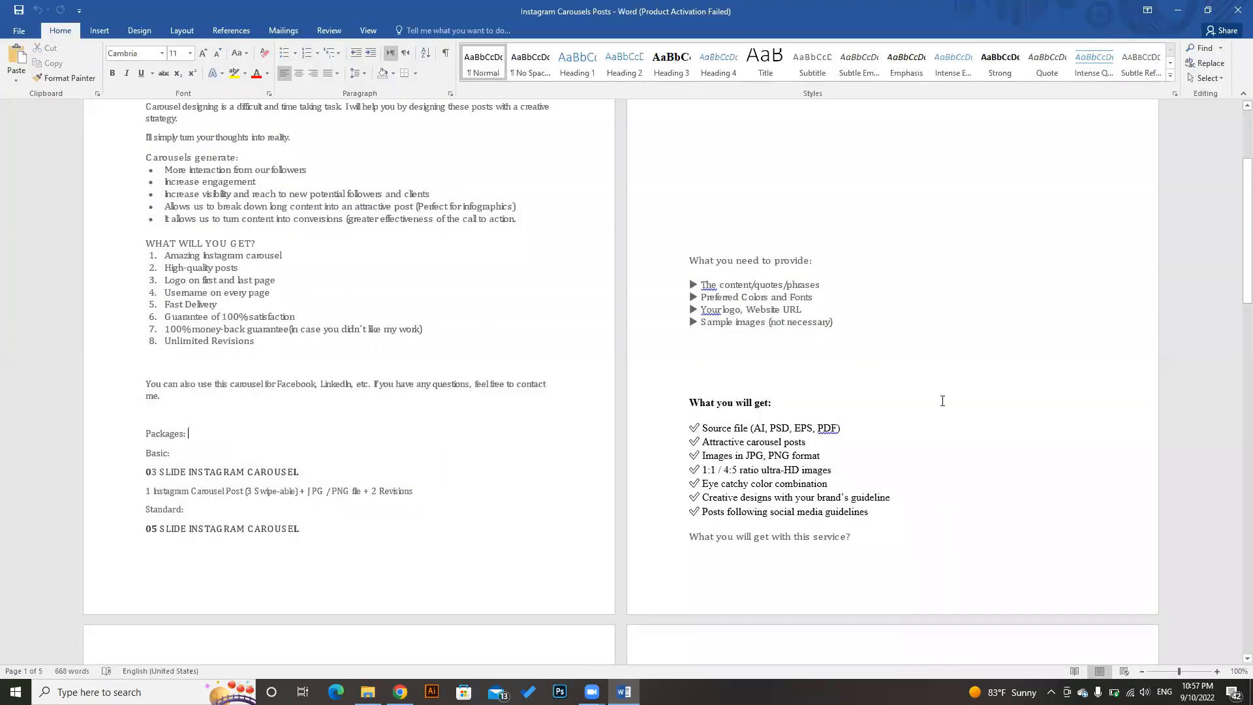
pyautogui.moveTo(1246, 219); pyautogui.dragTo(1235, 282)
pyautogui.click(210, 436)
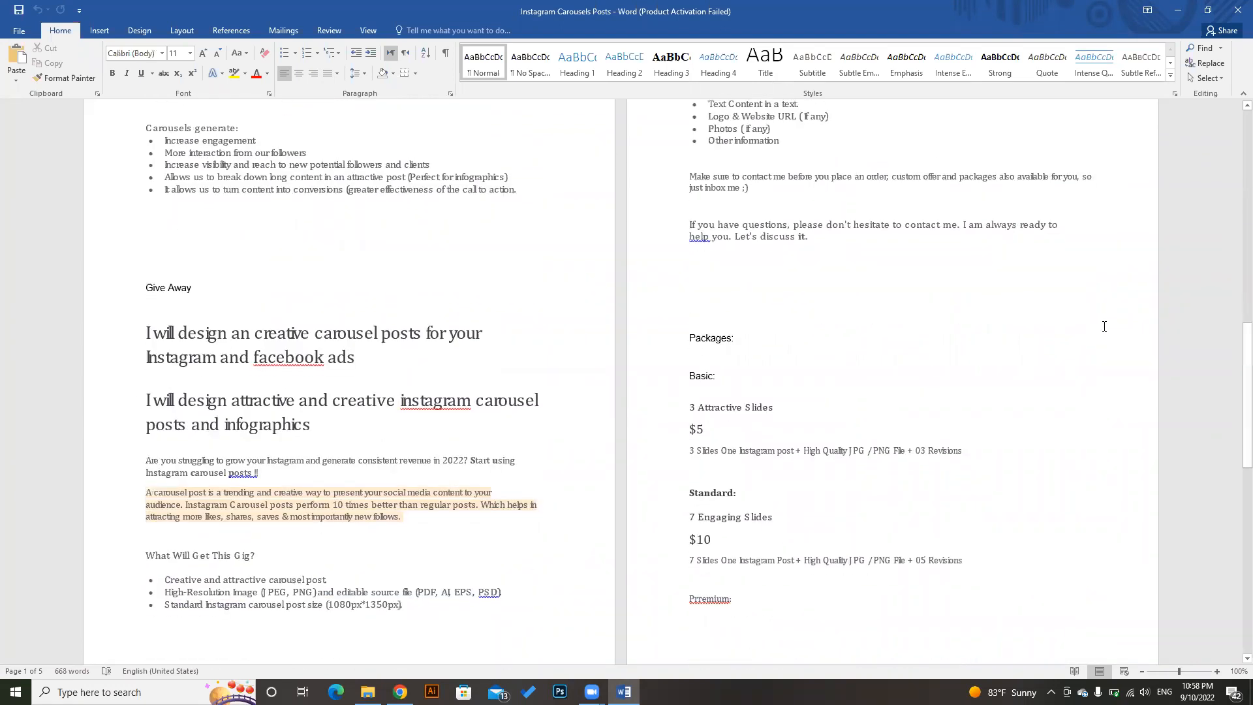
pyautogui.click(1238, 10)
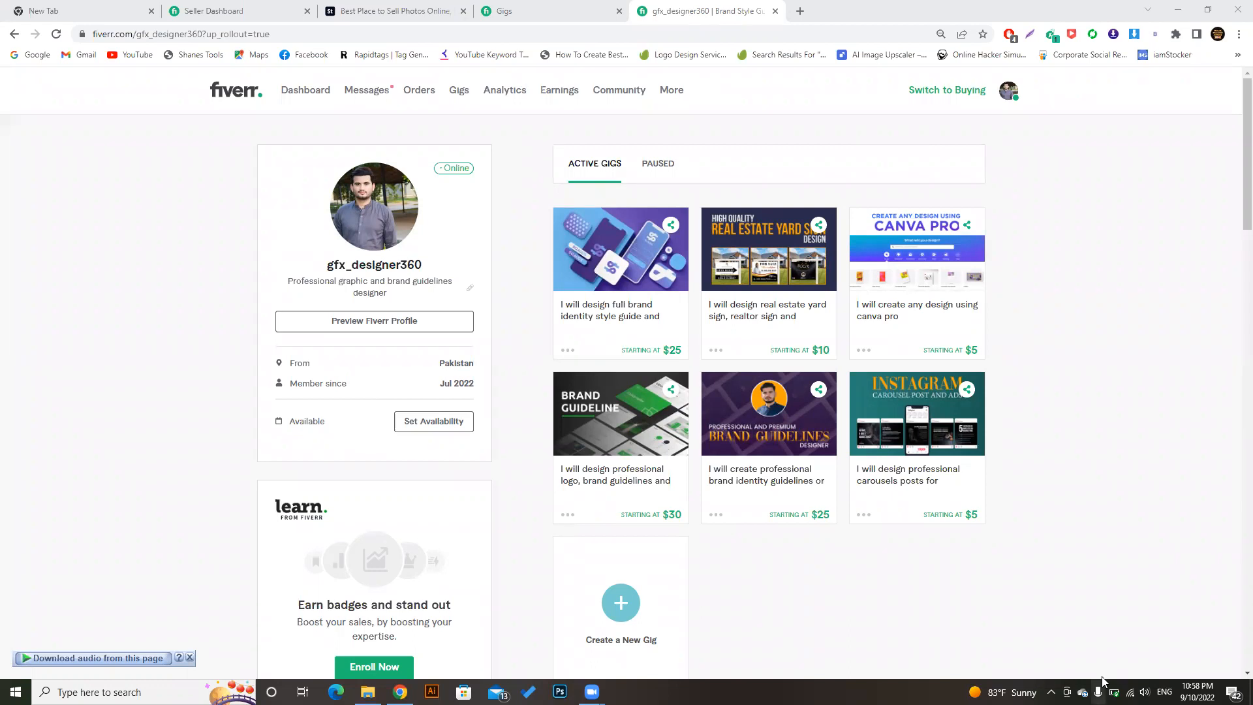
# Check the laptop's remaining battery and lower the screen brightness.
pyautogui.click(1114, 692)
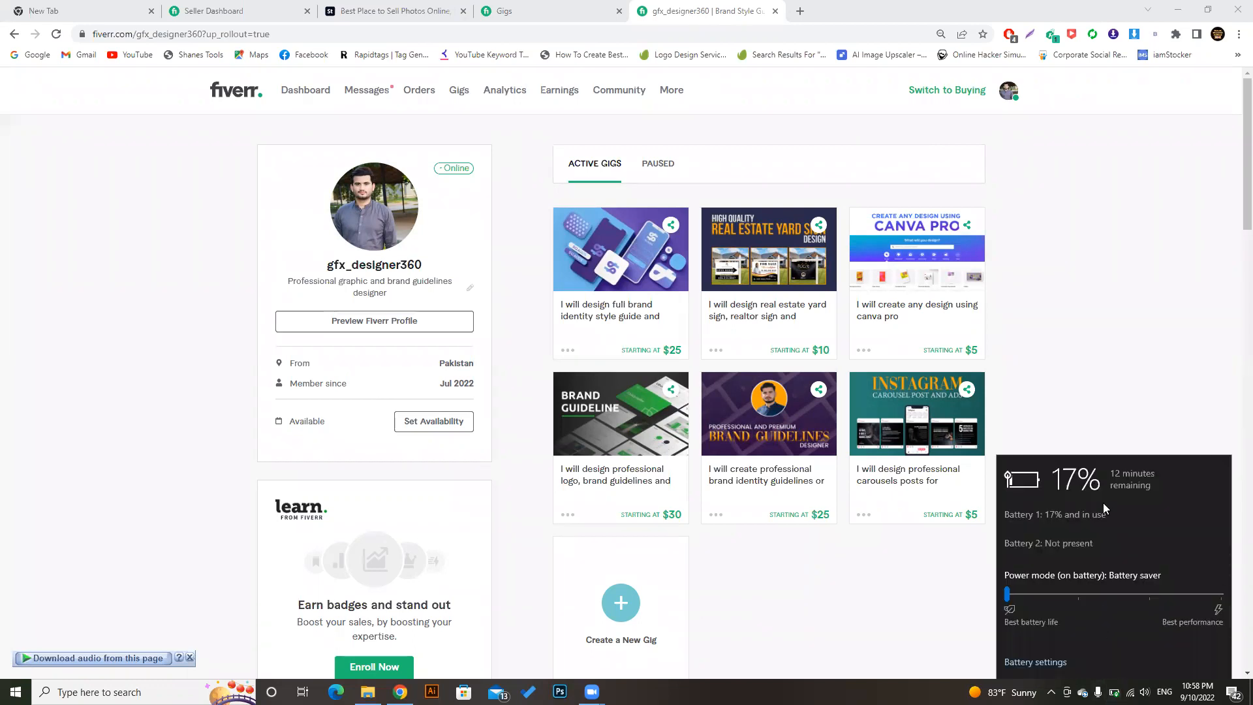
pyautogui.press('XF86MonBrightnessDown')
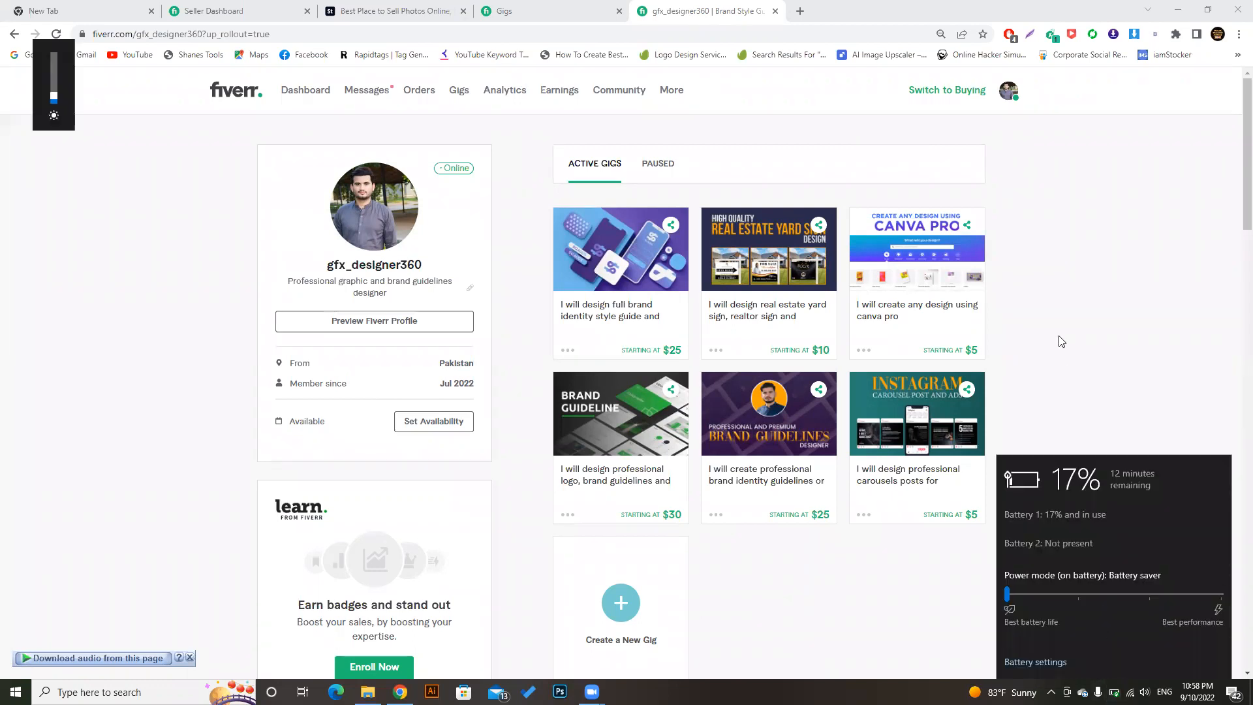
pyautogui.click(1085, 257)
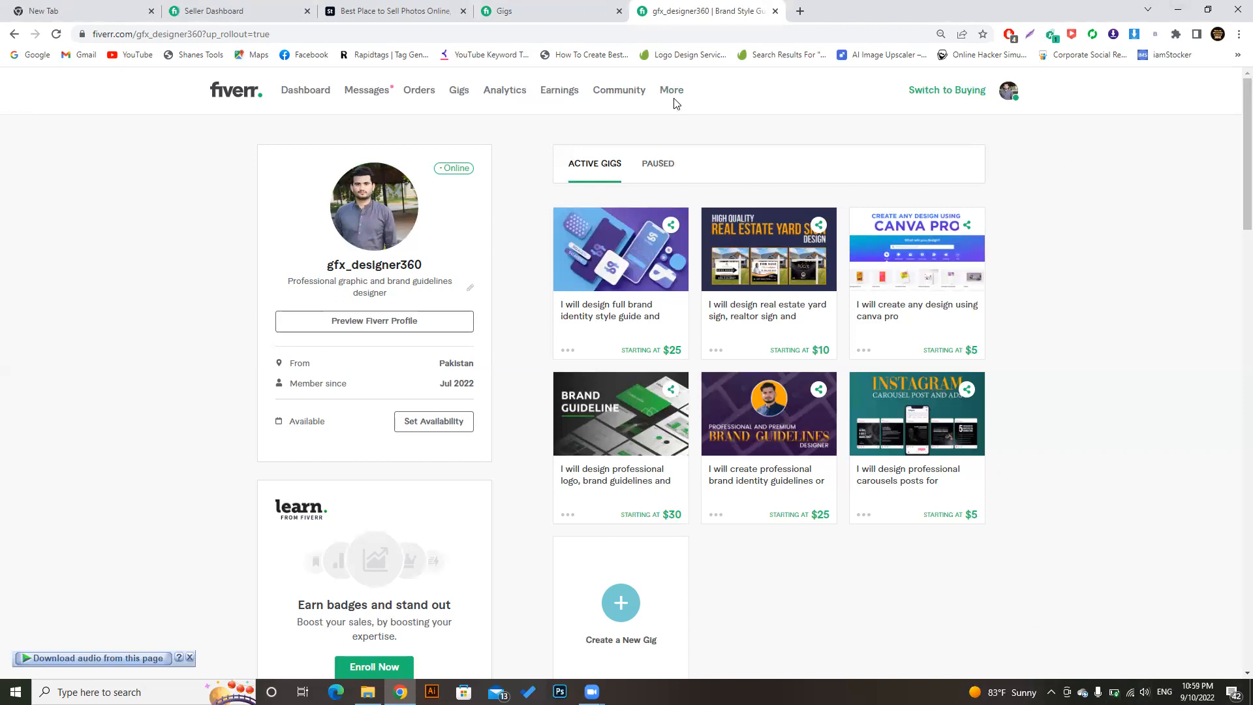
# View the active Buyer Requests on Fiverr and go back to the seller dashboard.
pyautogui.moveTo(672, 97)
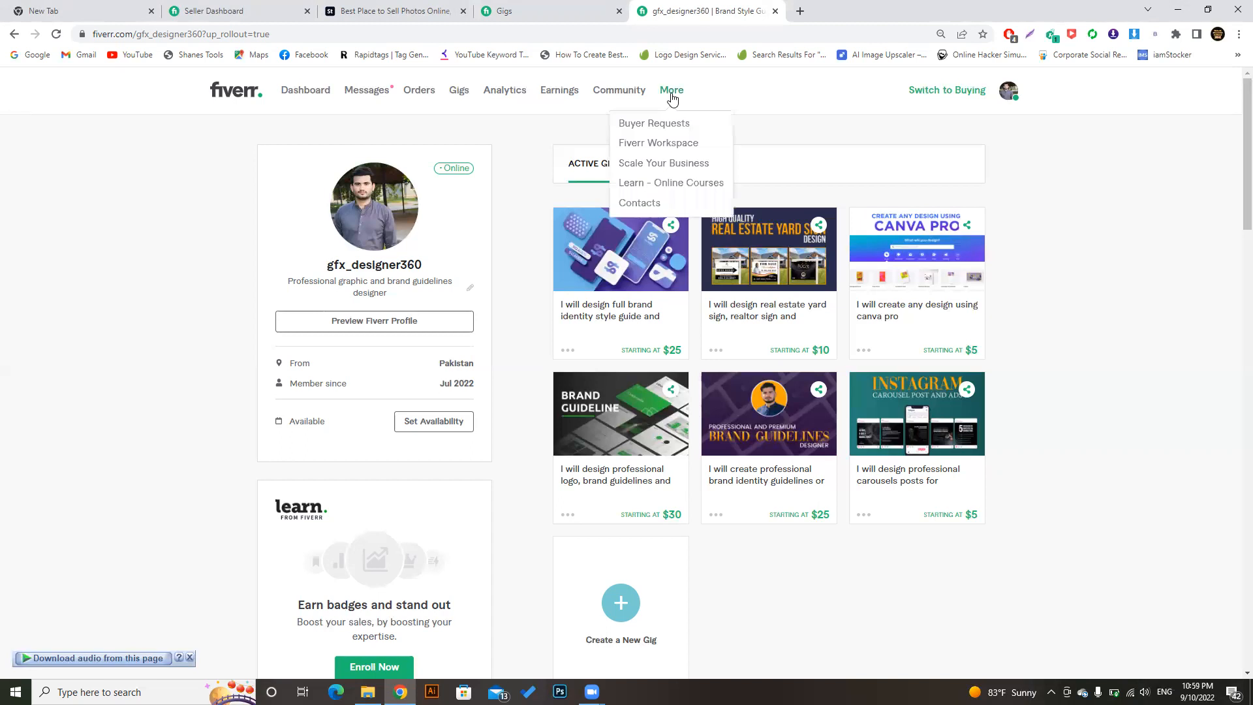
pyautogui.click(670, 133)
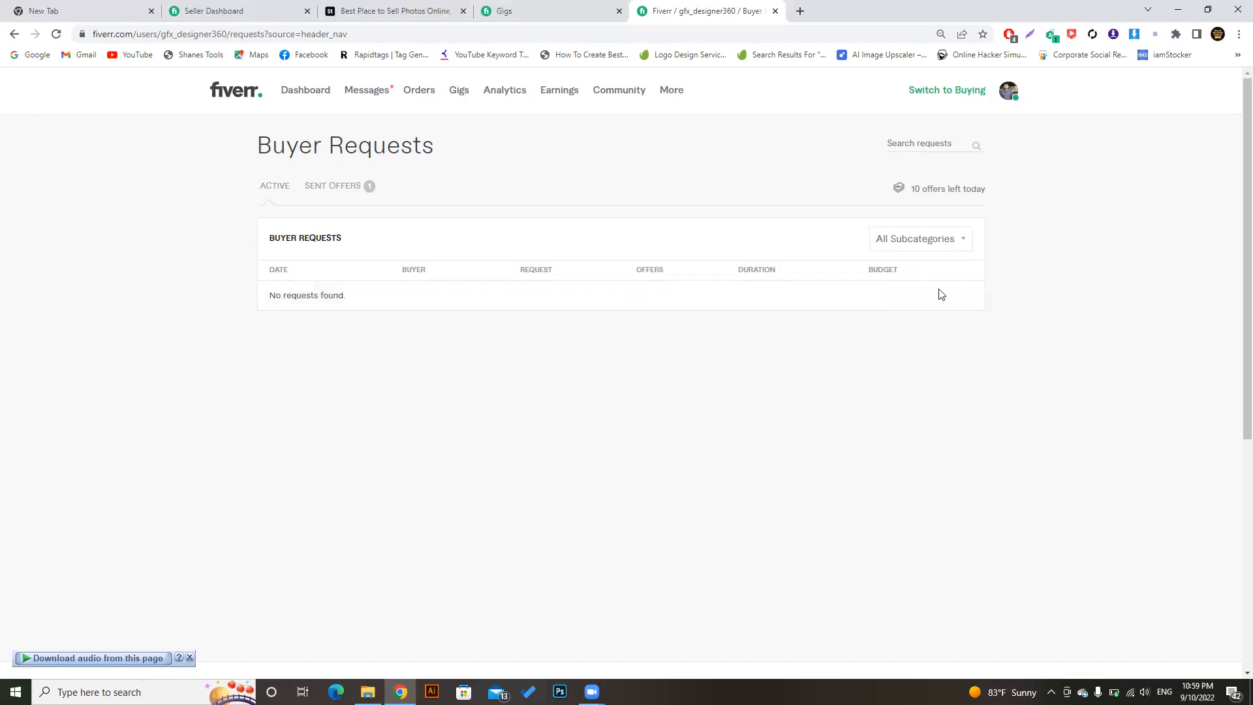
pyautogui.click(300, 93)
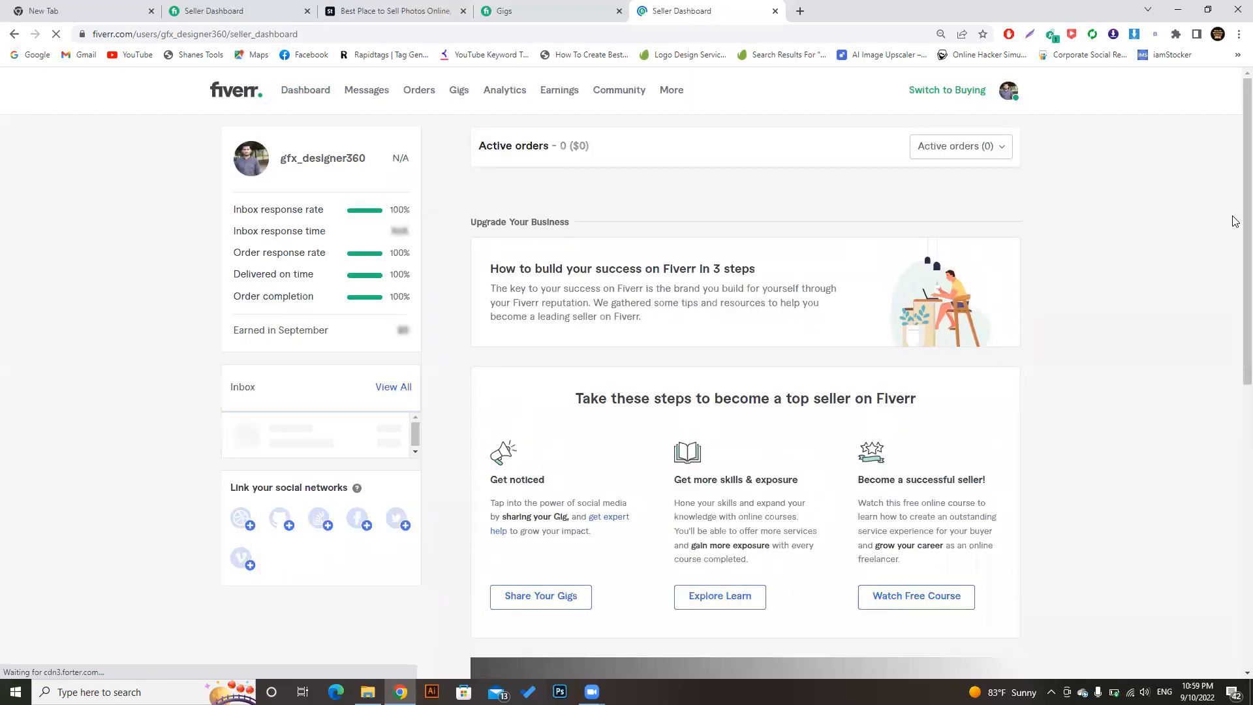
# Reopen the seller profile with its active gigs and check the laptop's remaining battery.
pyautogui.click(1008, 101)
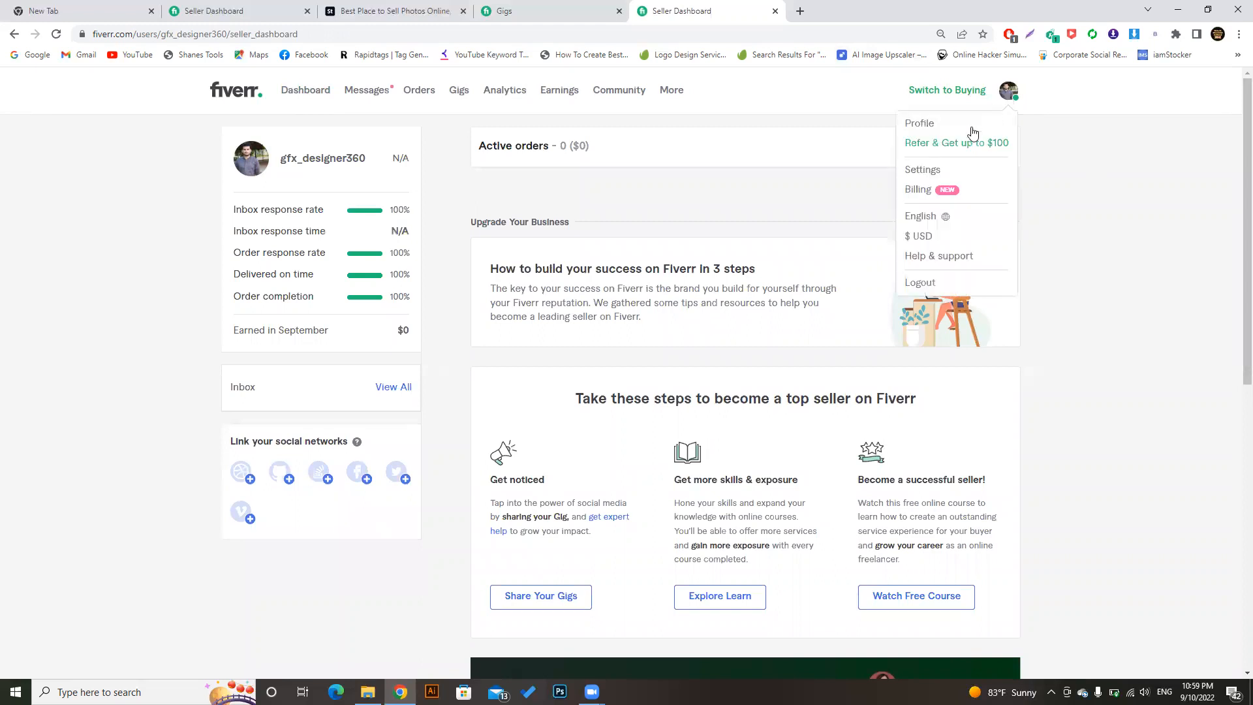
pyautogui.click(923, 127)
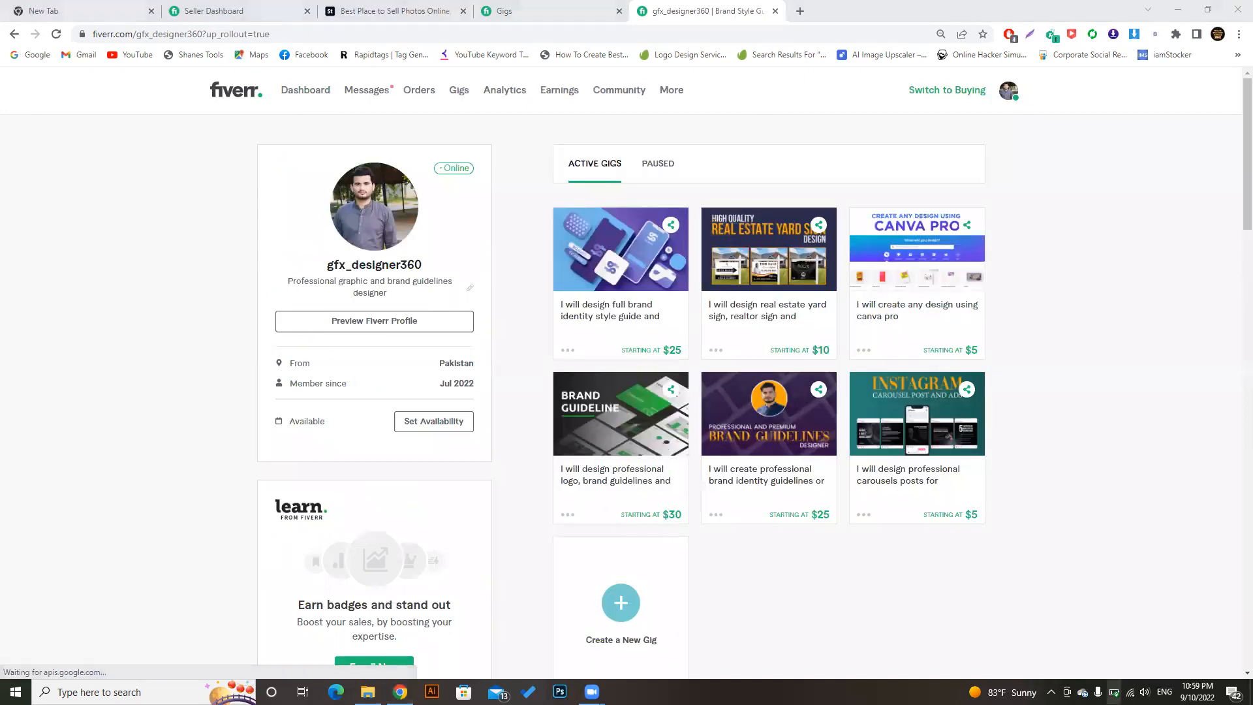
pyautogui.click(1114, 692)
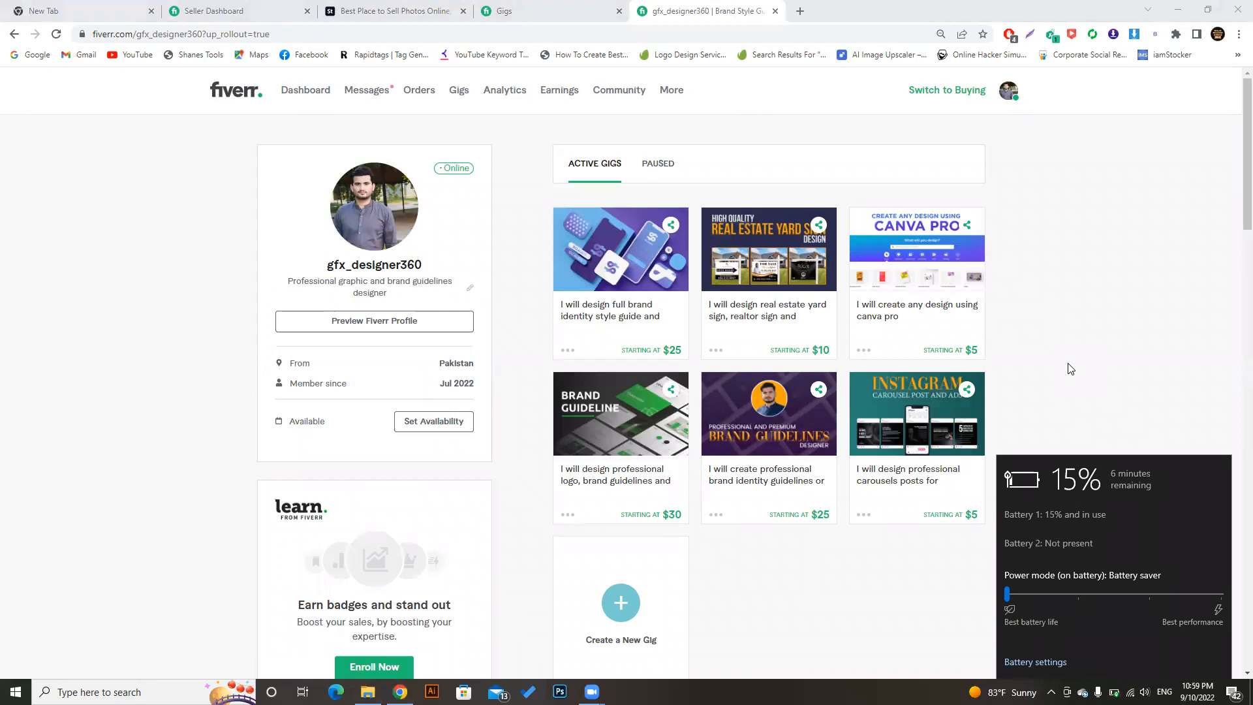